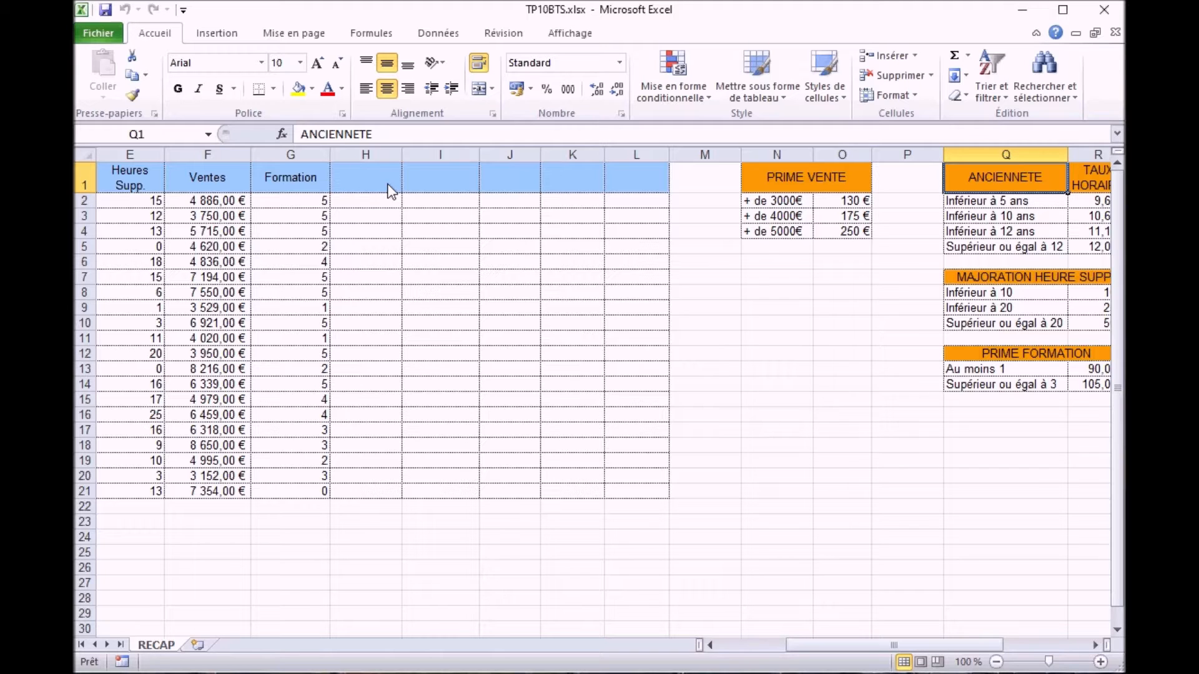
# Enter the column headers "Taux Horaire" in H1 and "Prime Supp" in I1.
pyautogui.click(391, 192)
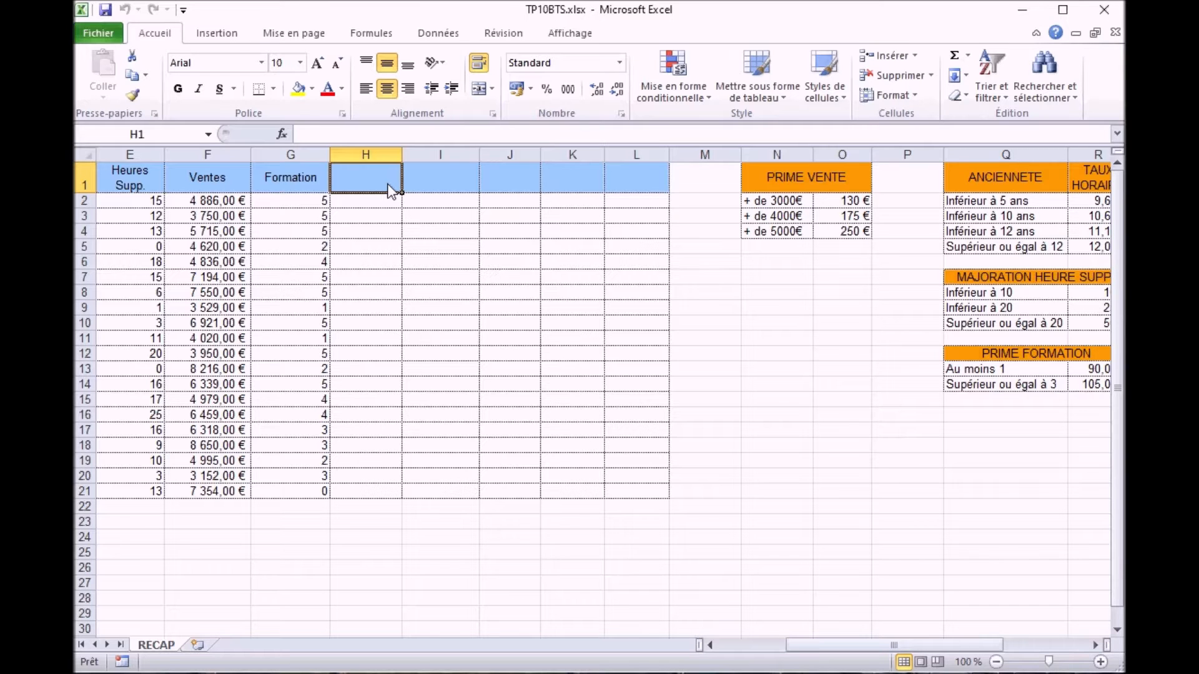
pyautogui.write('Taux Horaire')
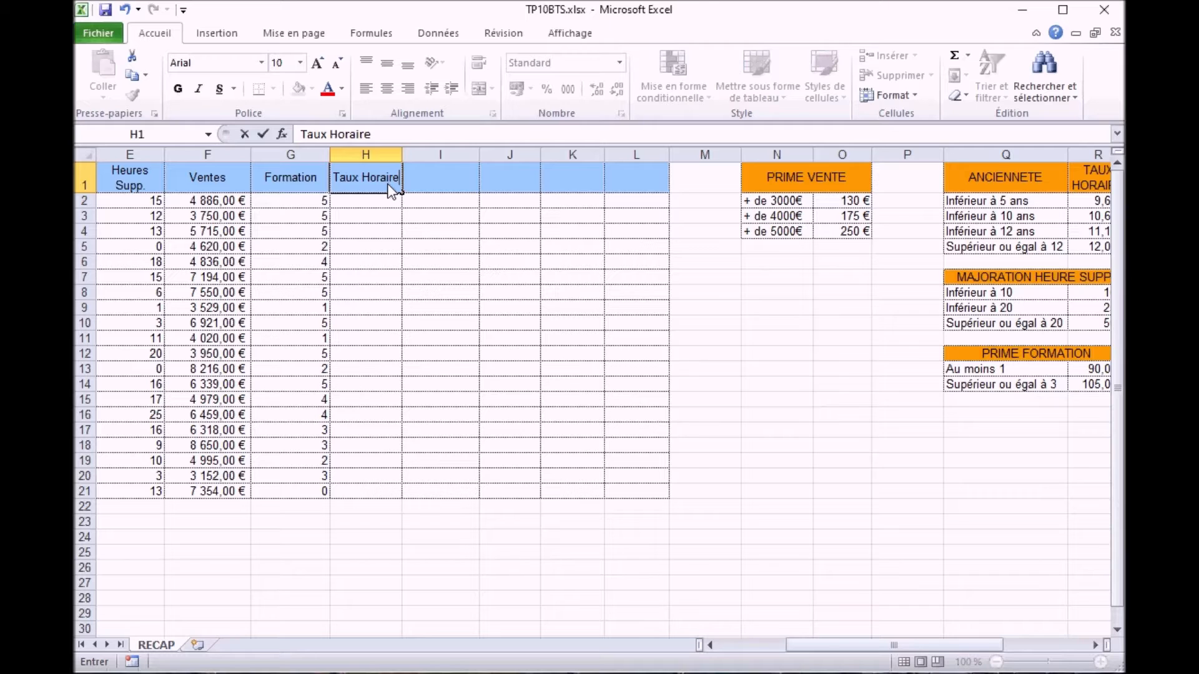
pyautogui.press('Tab')
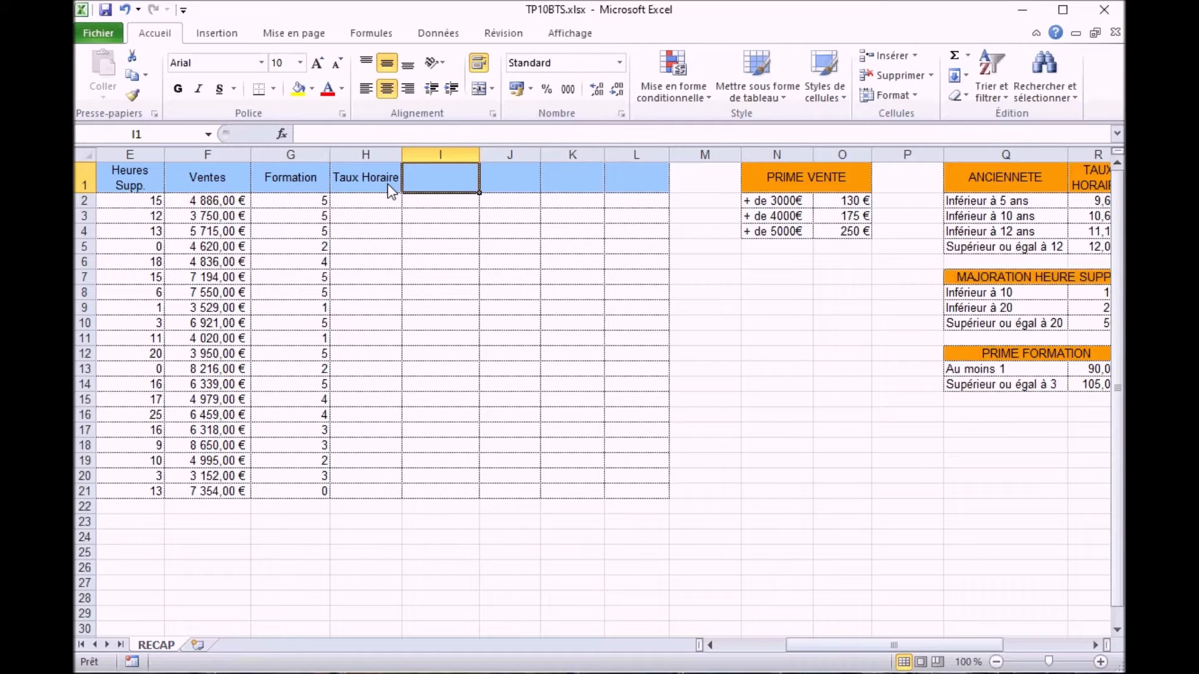
pyautogui.write('Prime')
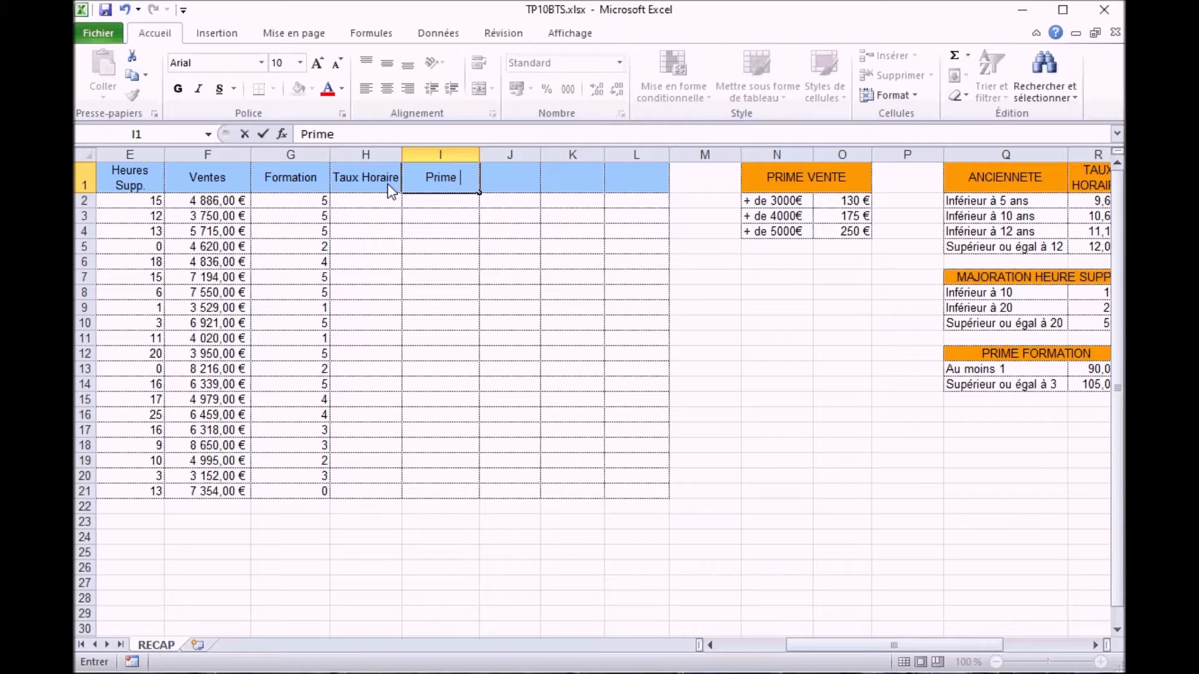
pyautogui.write(' Supp0')
pyautogui.press('BackSpace')
pyautogui.press('Tab')
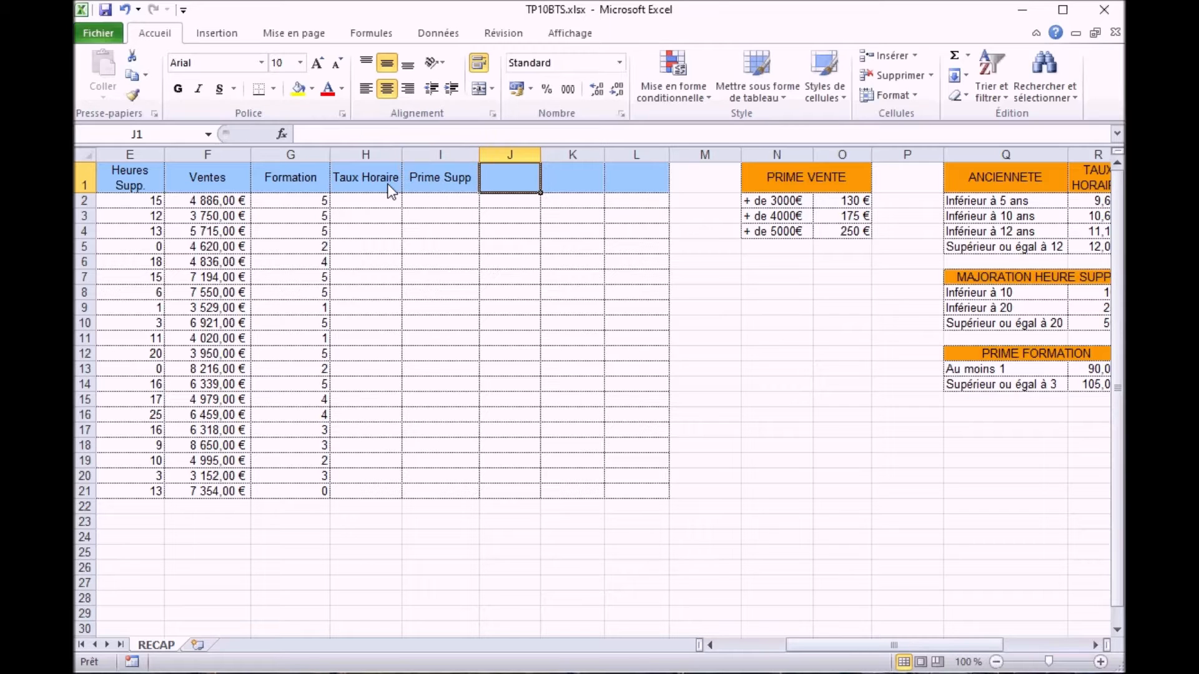
# Enter the headers "Prime Vente" in J1, "Prime Formation" in K1 and "Salaire Brut" in L1.
pyautogui.write('Prime C')
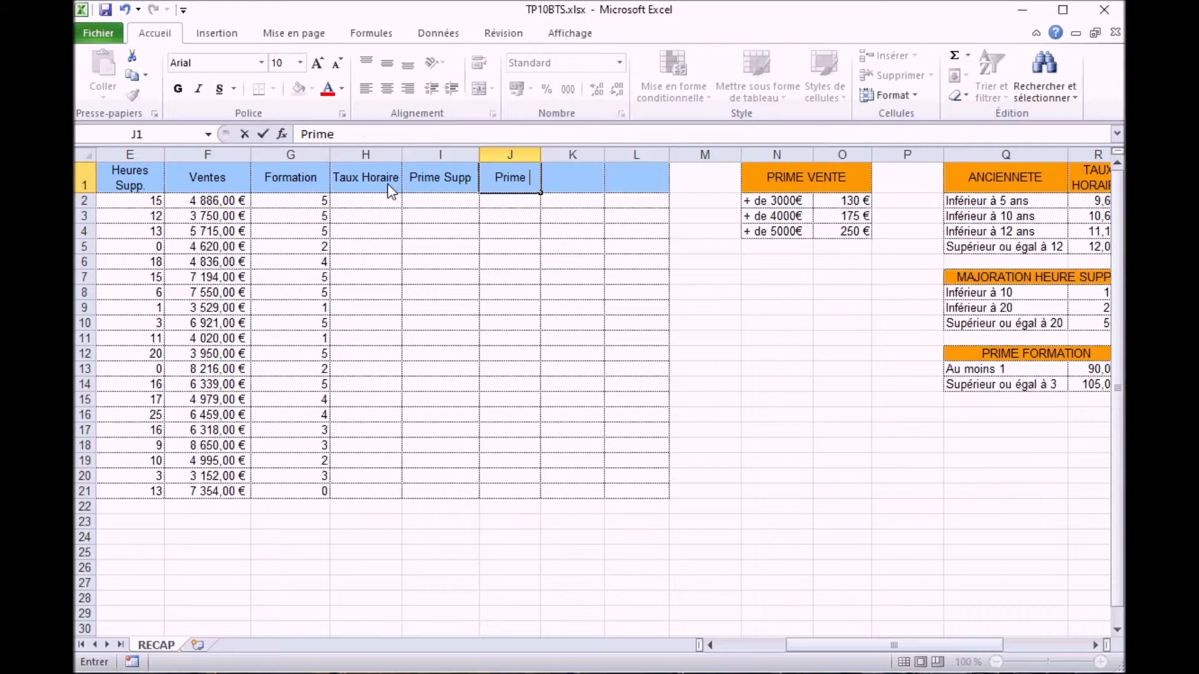
pyautogui.press('BackSpace')
pyautogui.write('Vente')
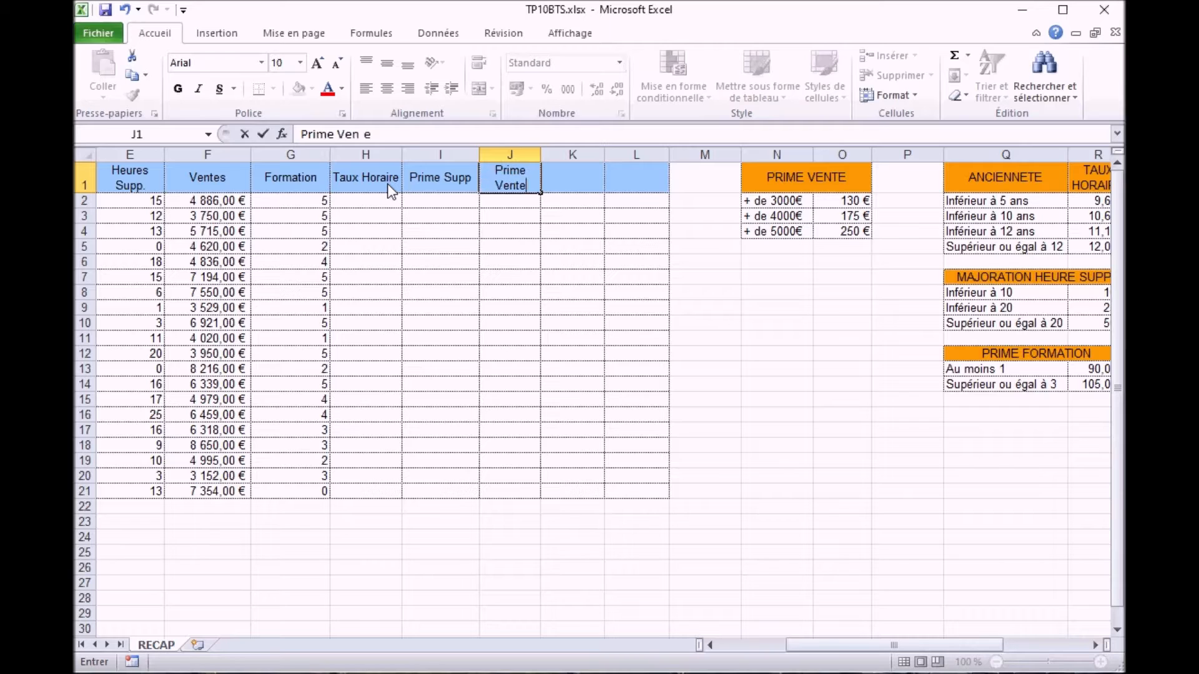
pyautogui.press('Tab')
pyautogui.write('Pri')
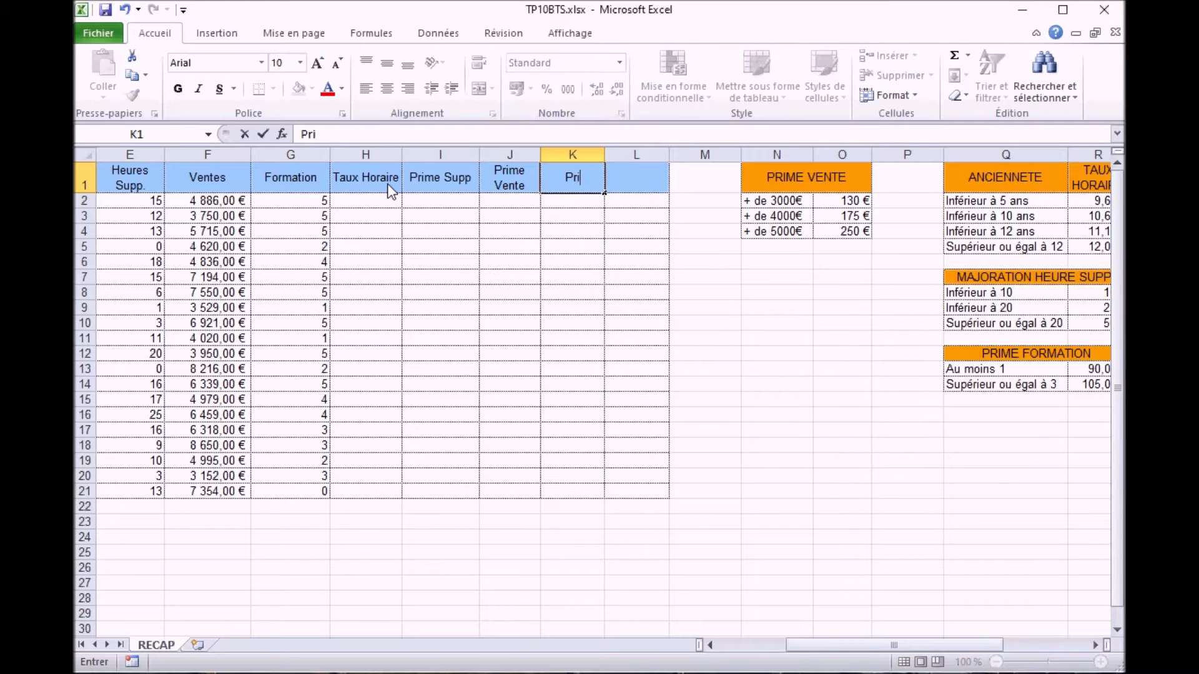
pyautogui.write('me Formation')
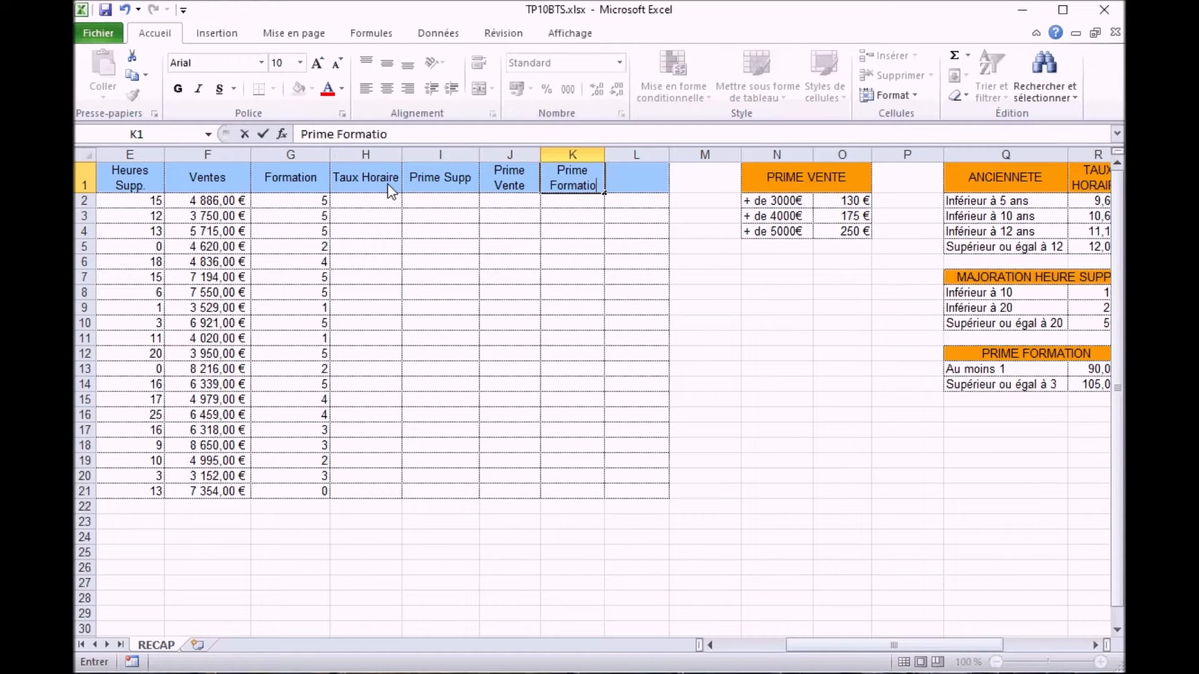
pyautogui.press('Tab')
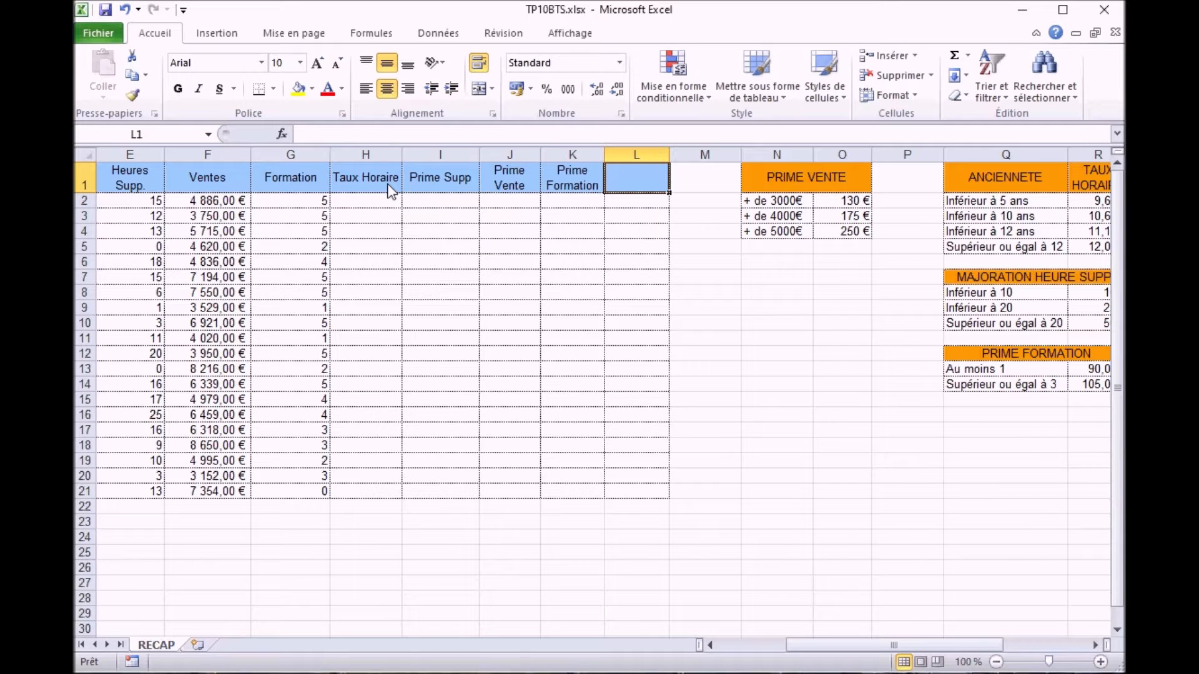
pyautogui.write('Salai')
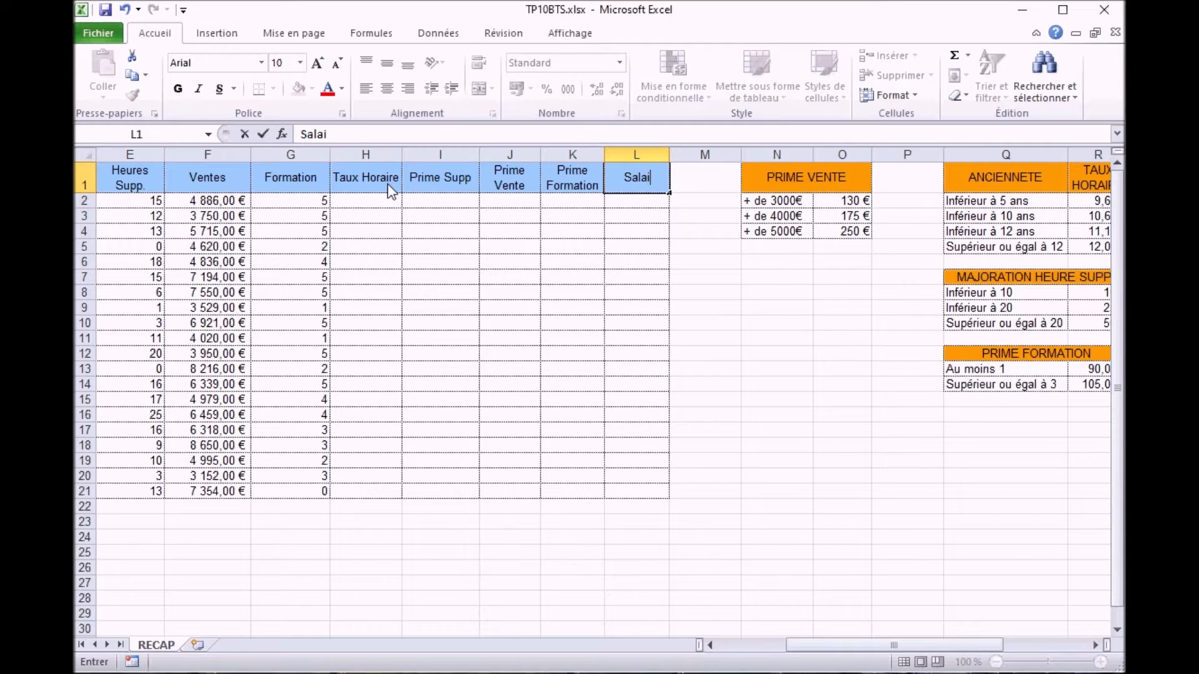
pyautogui.write('re Brut')
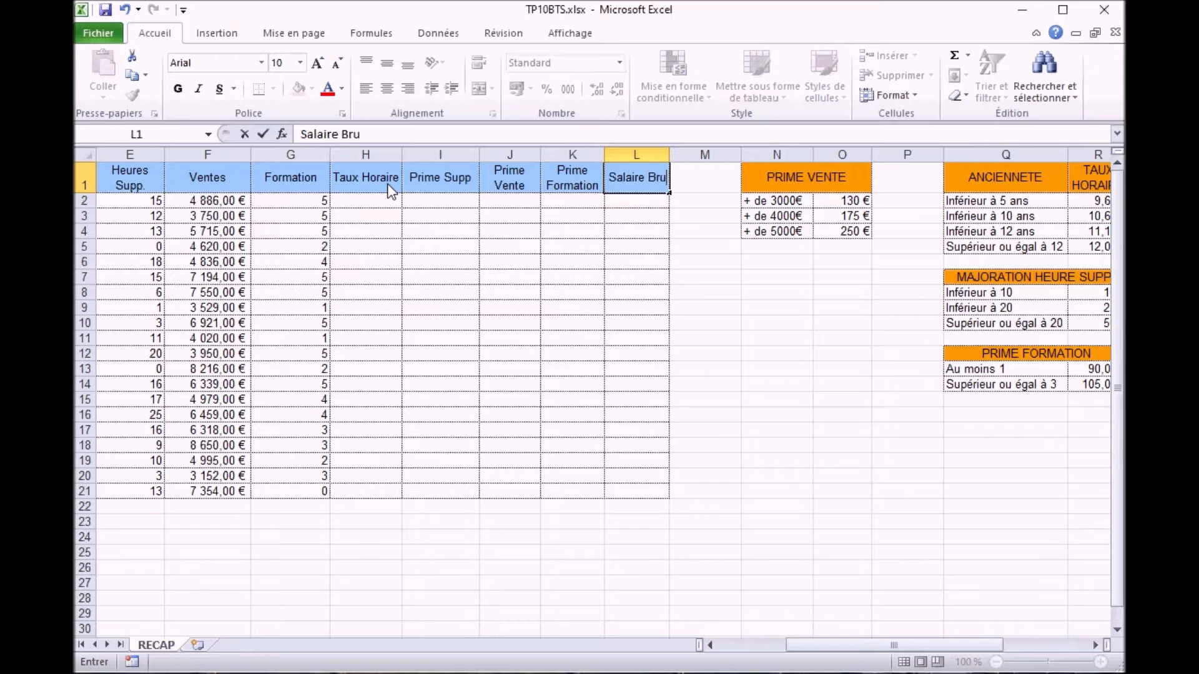
pyautogui.press('Return')
# Start a SI formula in H2 that returns R$2 when the seniority in D2 is below 5.
pyautogui.press('Left')
pyautogui.press('Left')
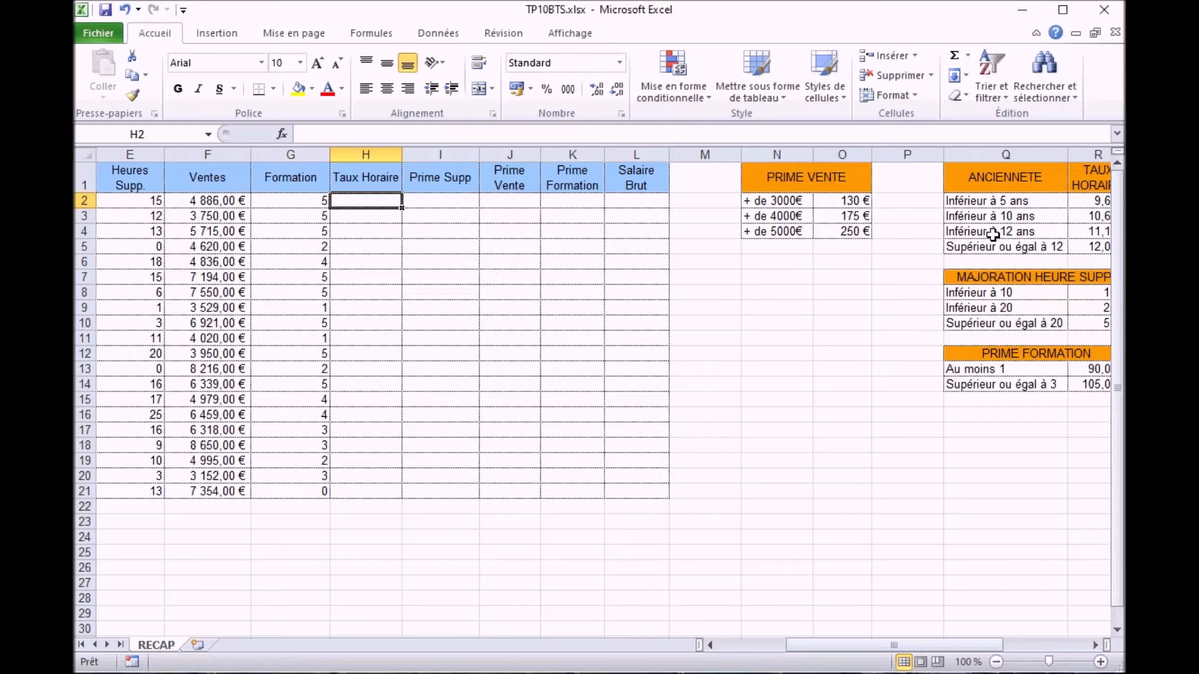
pyautogui.write('=si(')
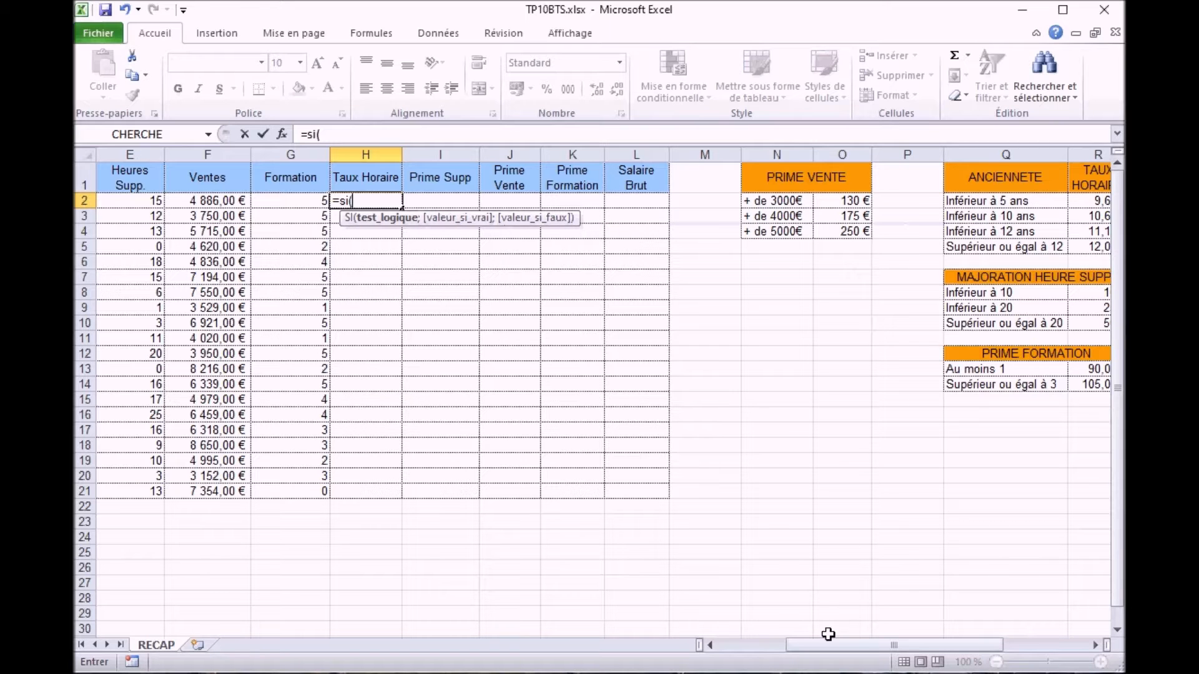
pyautogui.moveTo(822, 653); pyautogui.dragTo(777, 648)
pyautogui.write('d2<5')
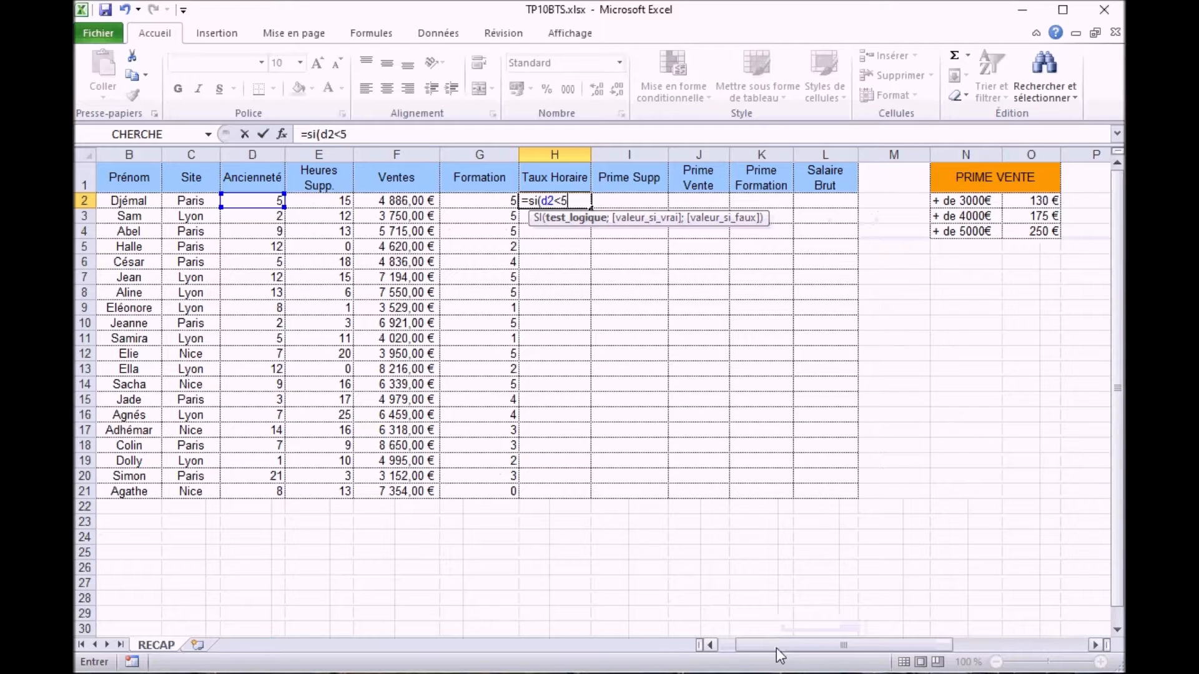
pyautogui.write(';')
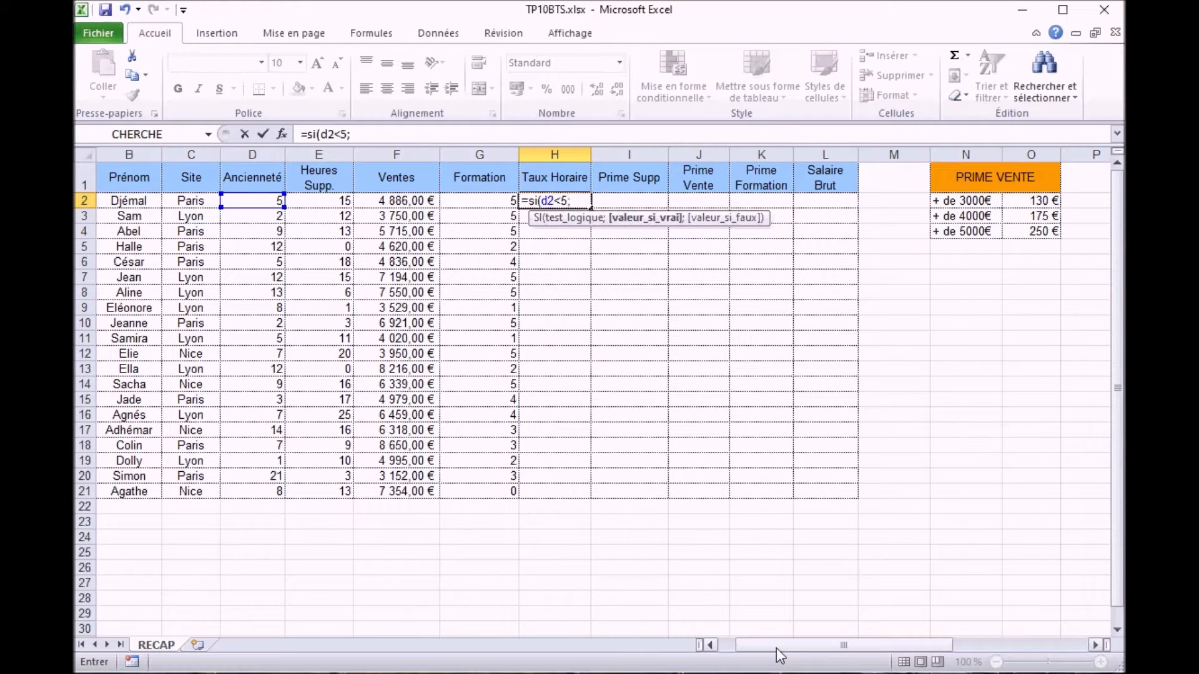
pyautogui.moveTo(777, 648); pyautogui.dragTo(825, 639)
pyautogui.click(364, 136)
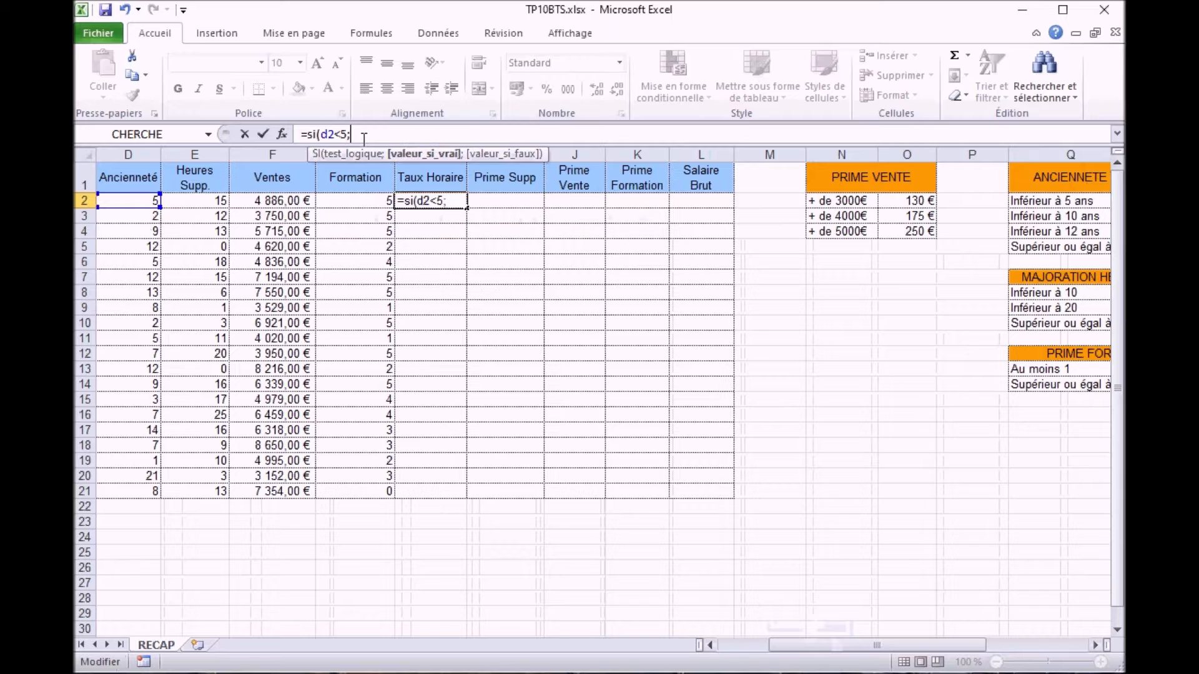
pyautogui.write('r')
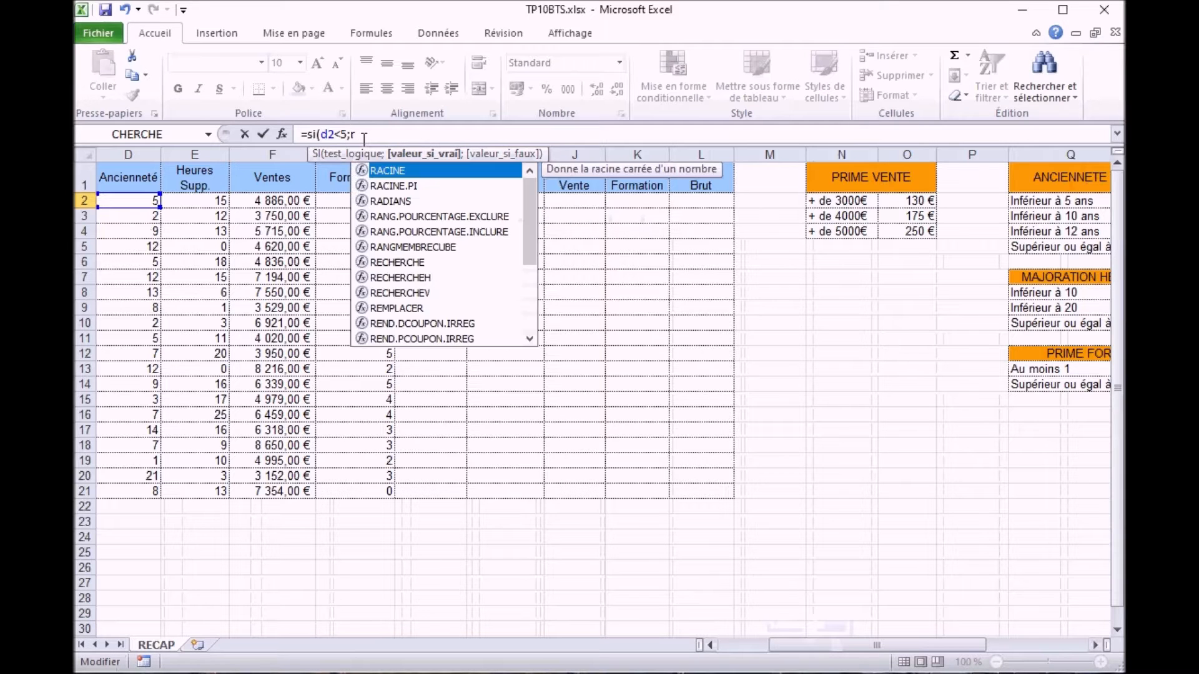
pyautogui.write('$2')
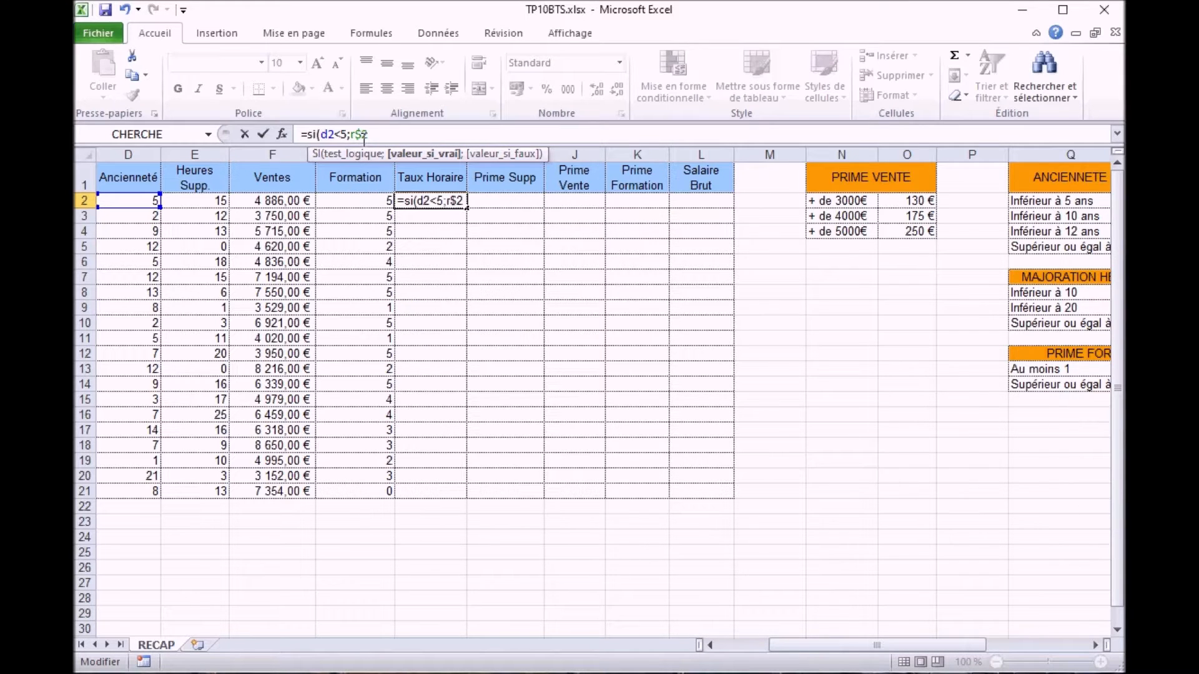
pyautogui.write(';')
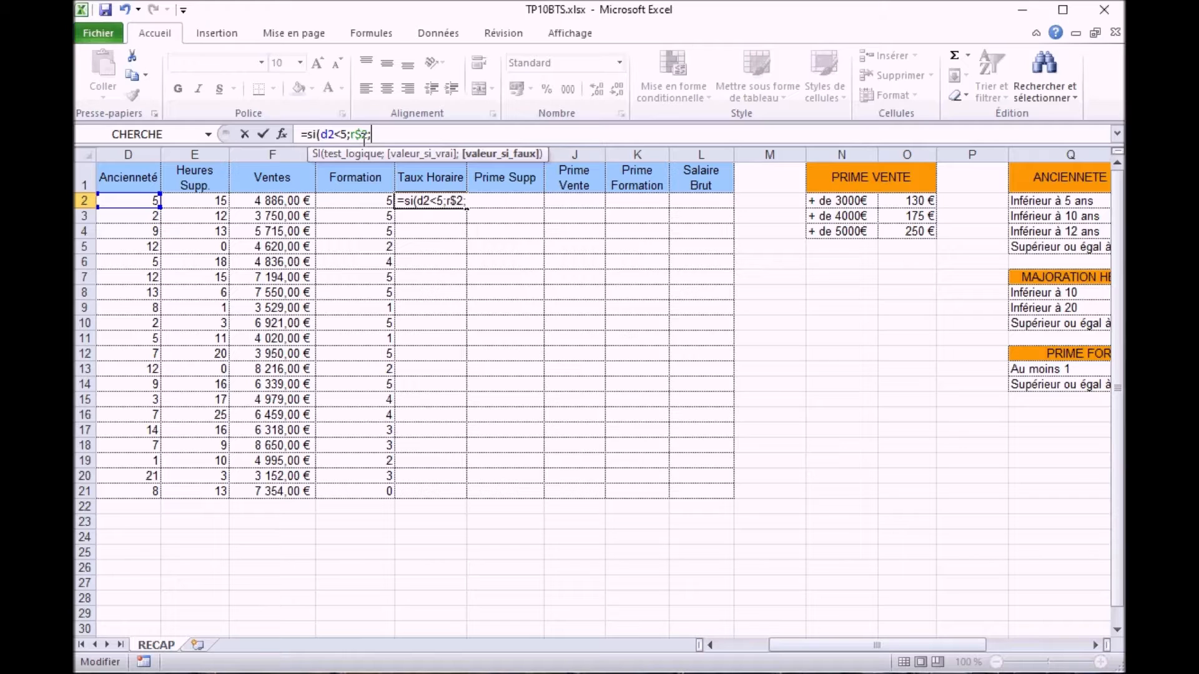
# Complete the H2 formula with nested SI tests on D2: R$3 if below 10, R$4 if below 12, otherwise R$5.
pyautogui.write('si(d2')
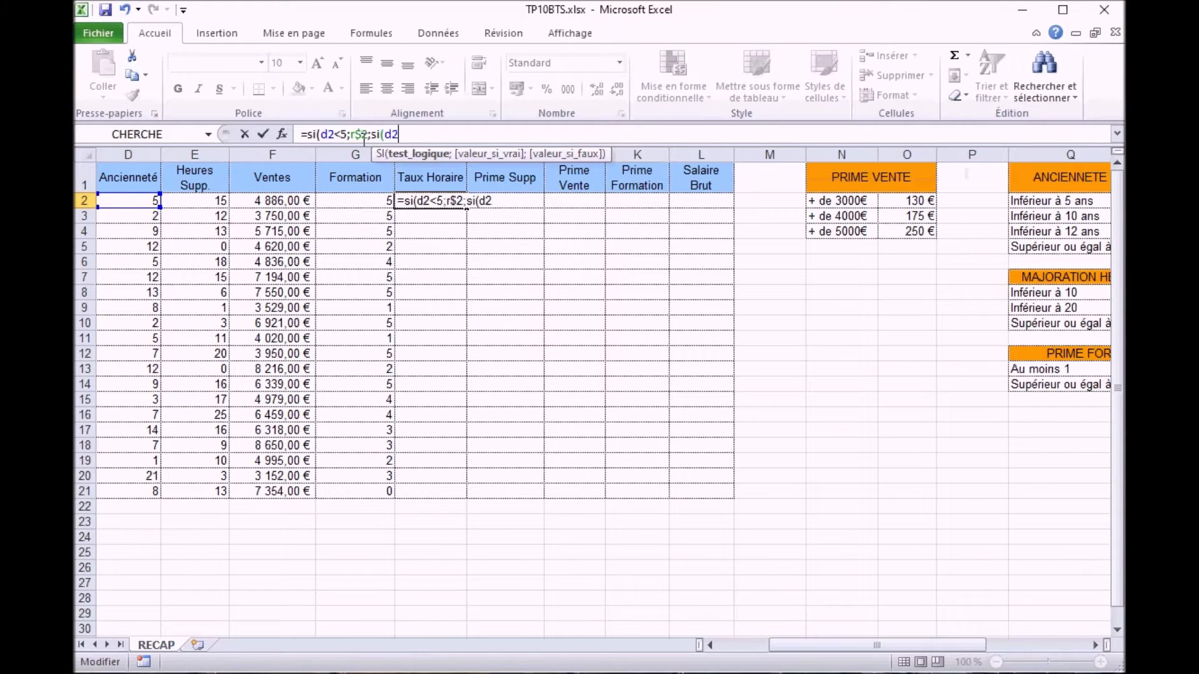
pyautogui.write('<10;')
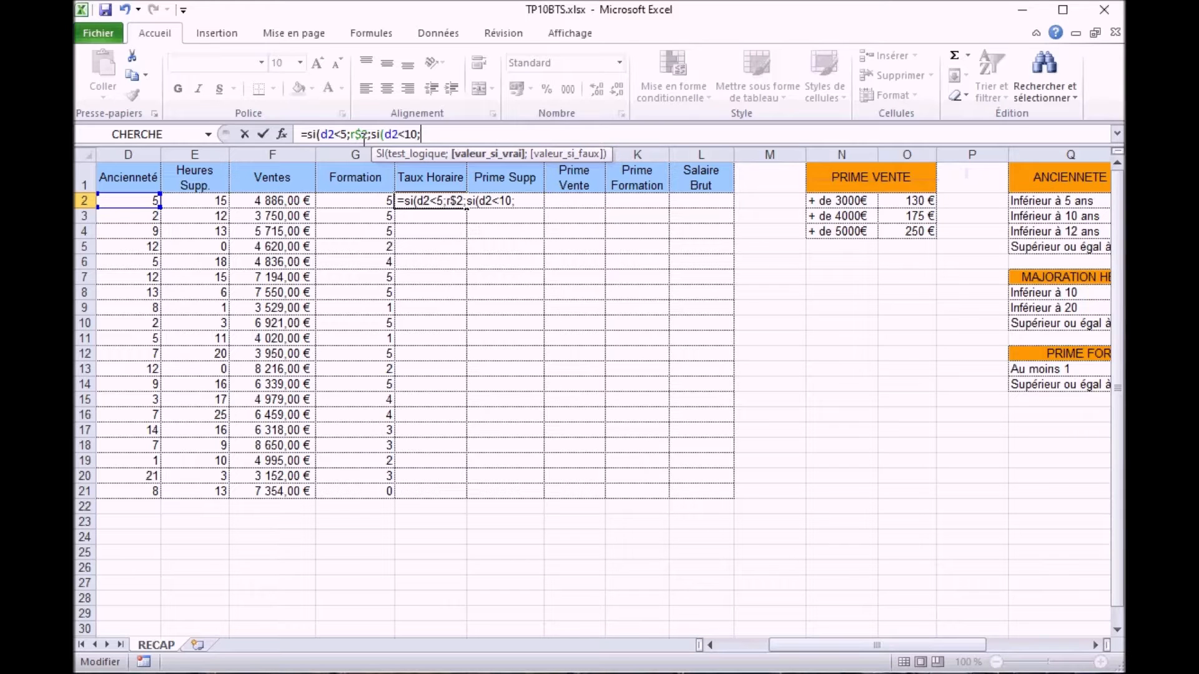
pyautogui.write('r$3;si(d2')
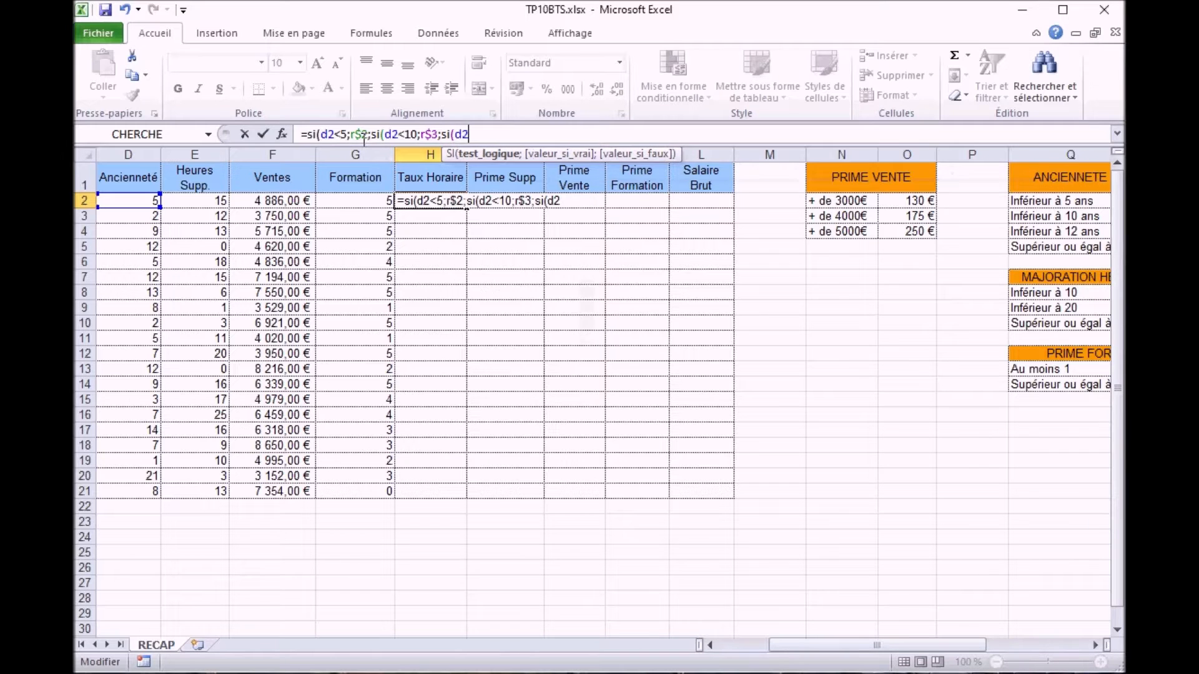
pyautogui.write('<12')
pyautogui.write(';r$')
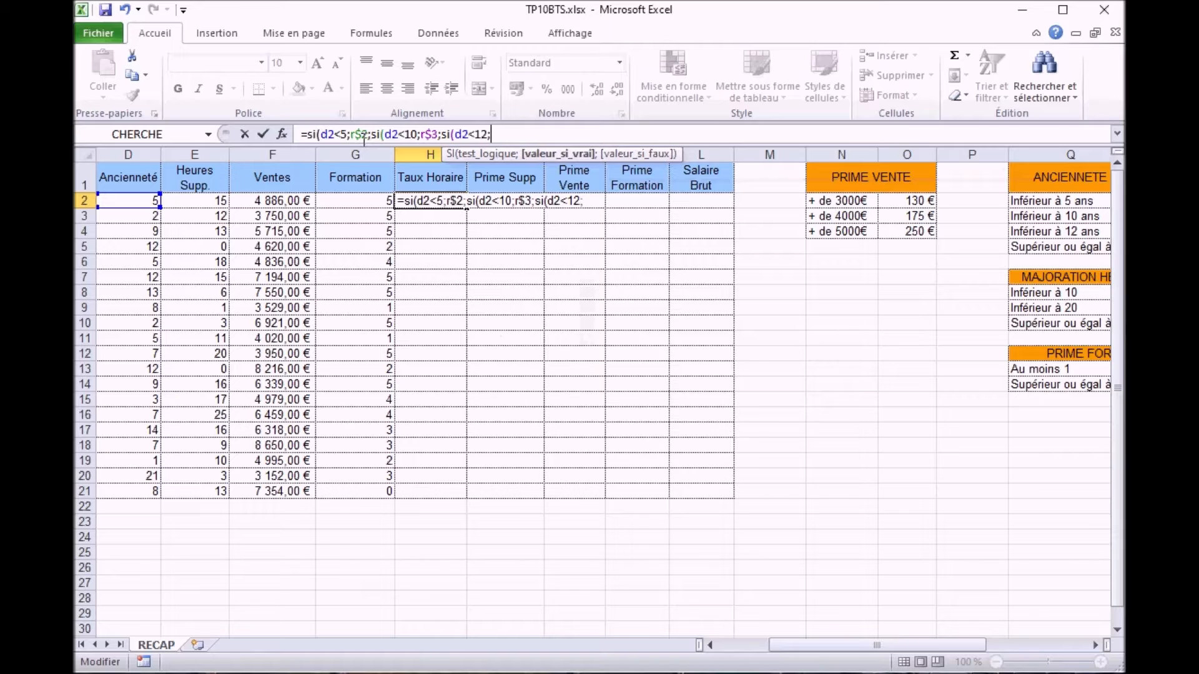
pyautogui.write('4;r$')
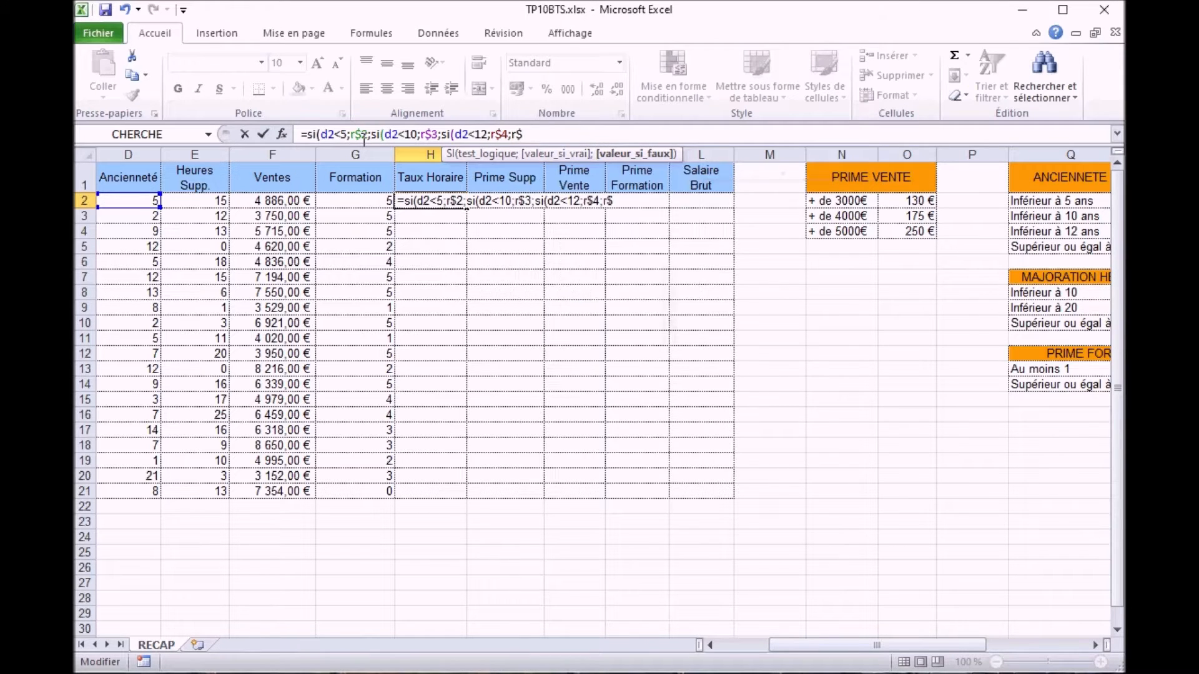
pyautogui.write('5)))')
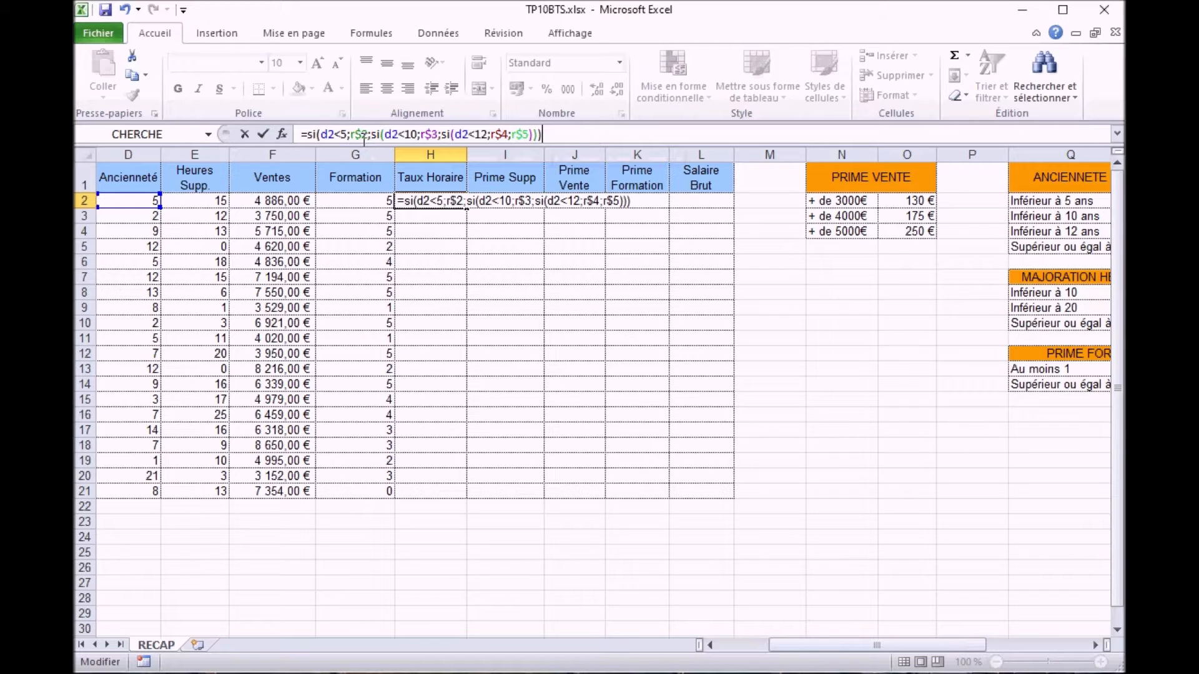
pyautogui.press('Return')
# Apply the euro accounting format to H2 and fill its formula down the Taux Horaire column to row 21.
pyautogui.press('Up')
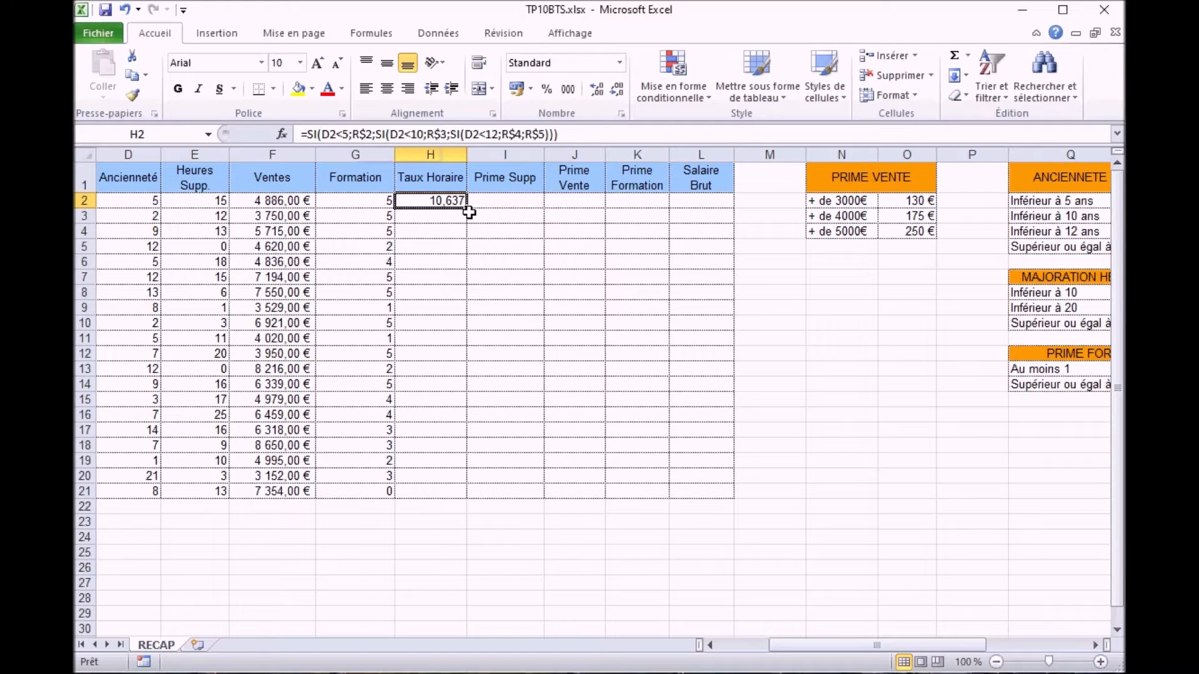
pyautogui.click(517, 88)
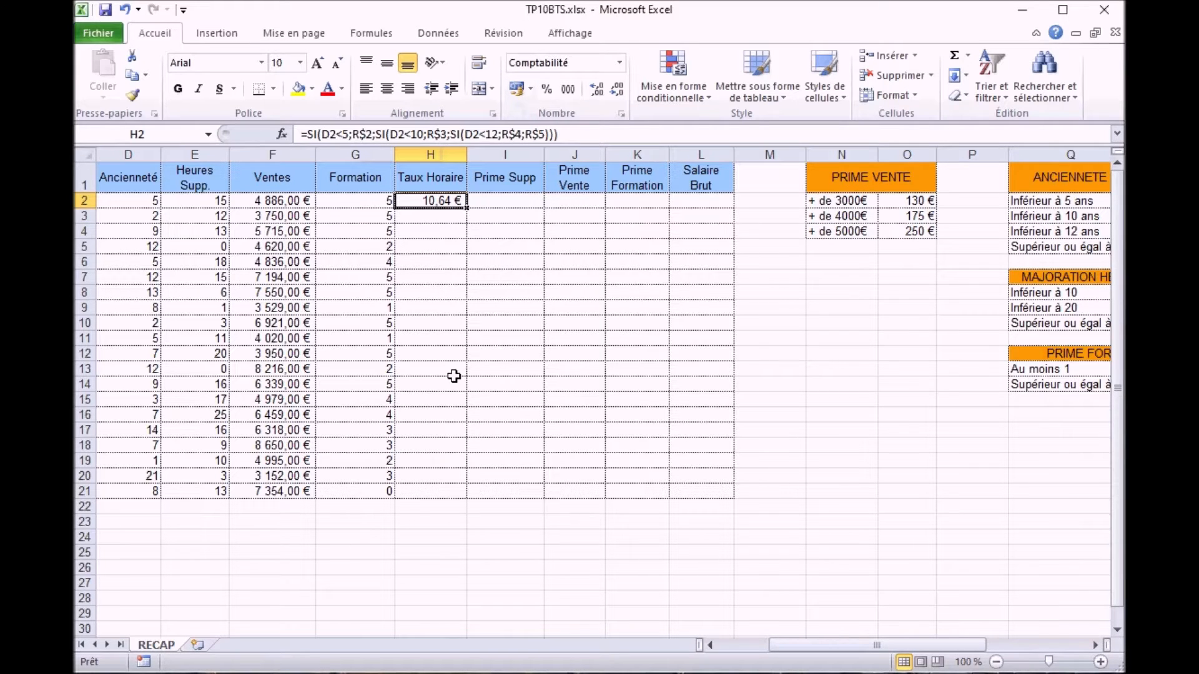
pyautogui.doubleClick(468, 209)
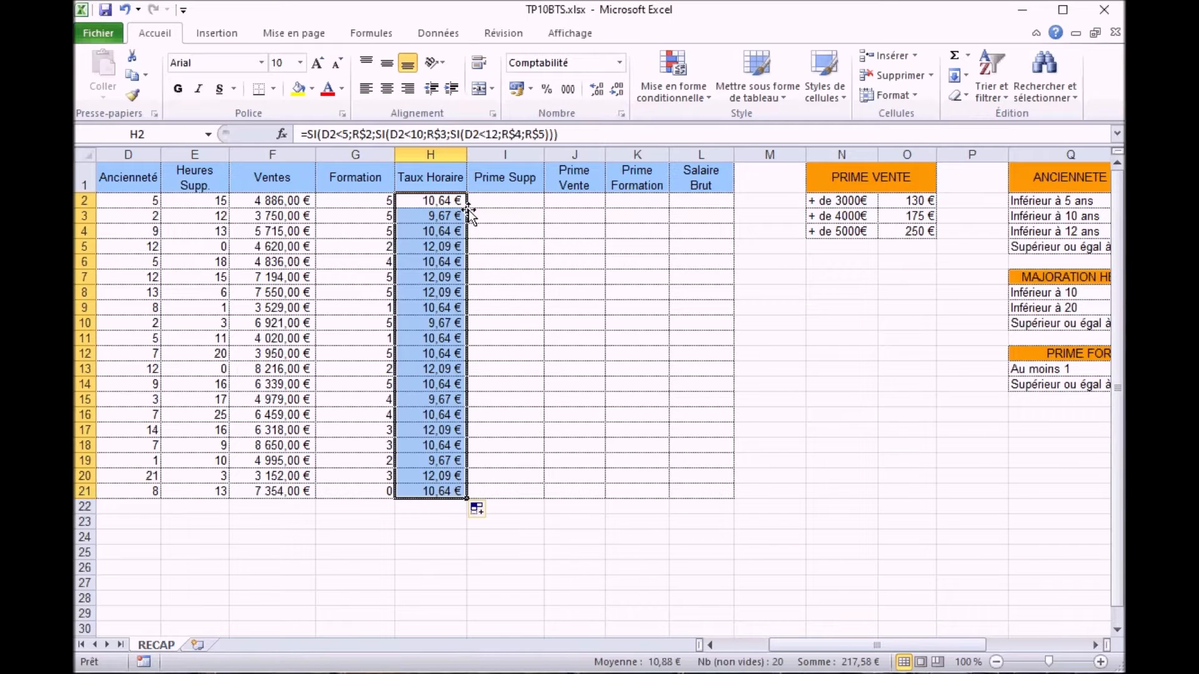
# Start a SI formula in I2 that returns R$8 when the overtime hours in E2 are below 10.
pyautogui.click(520, 198)
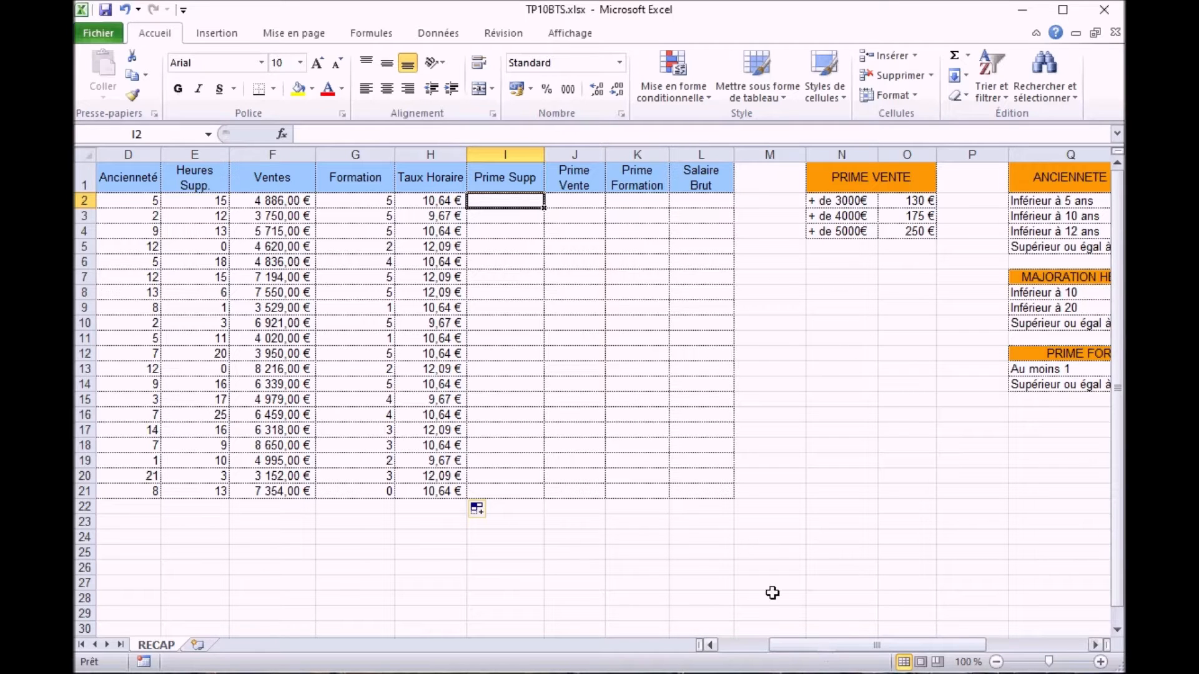
pyautogui.moveTo(838, 649); pyautogui.dragTo(878, 644)
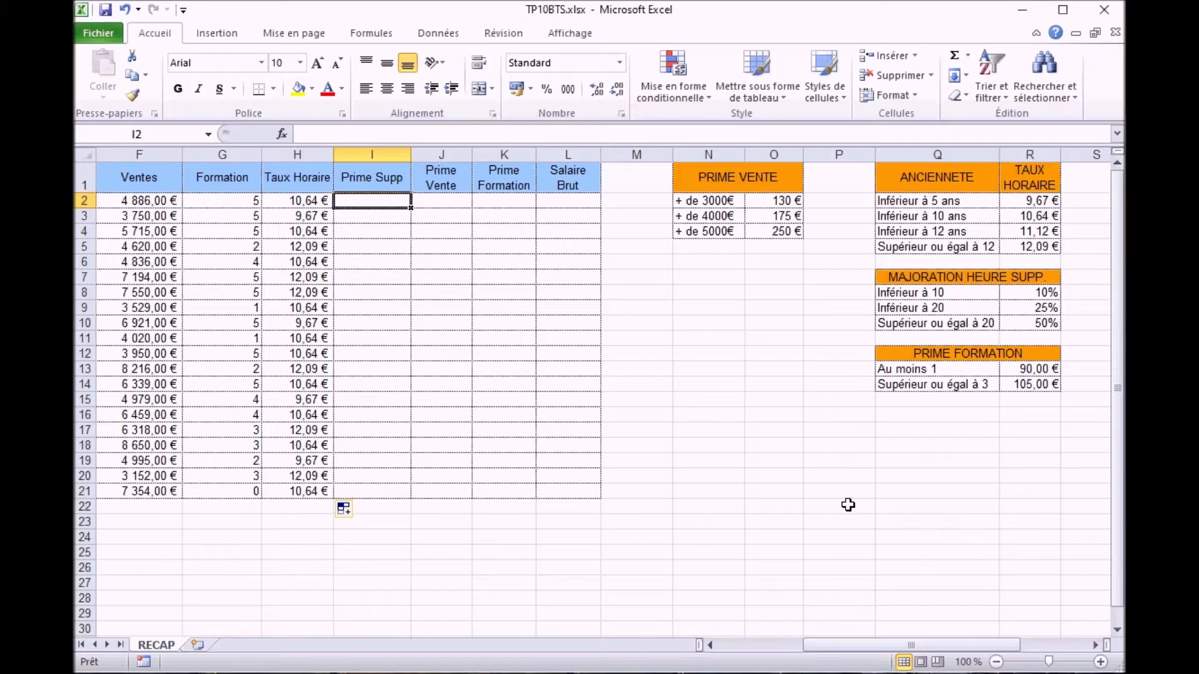
pyautogui.moveTo(875, 644); pyautogui.dragTo(819, 648)
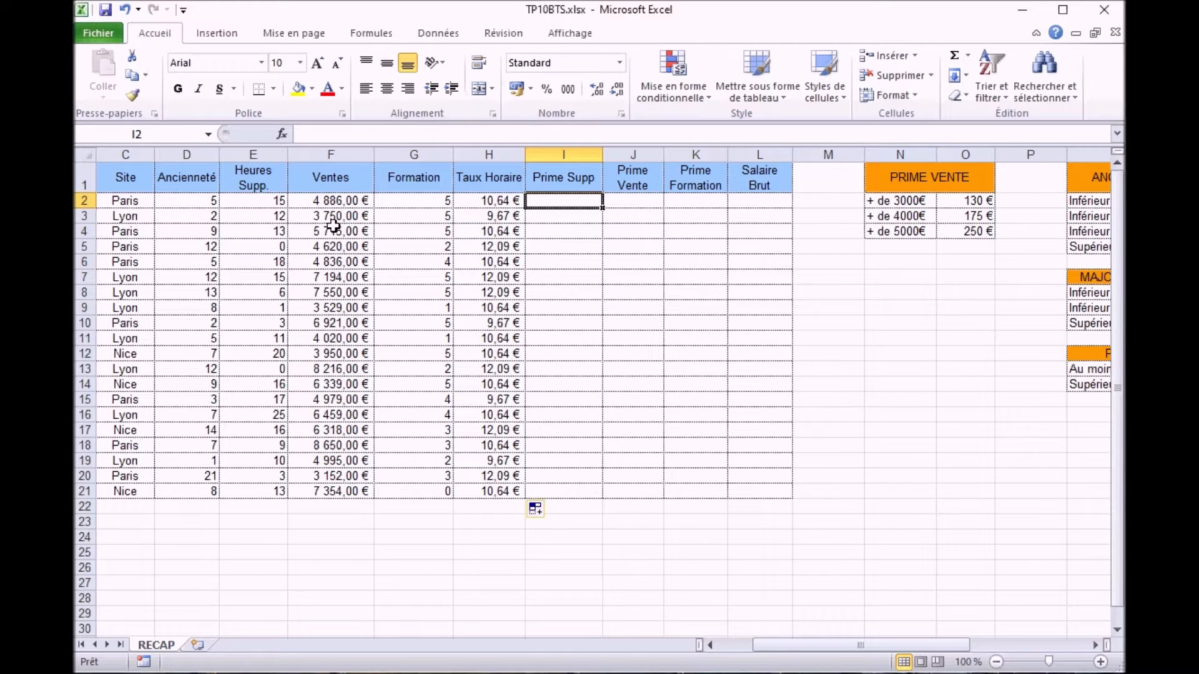
pyautogui.write('=si(')
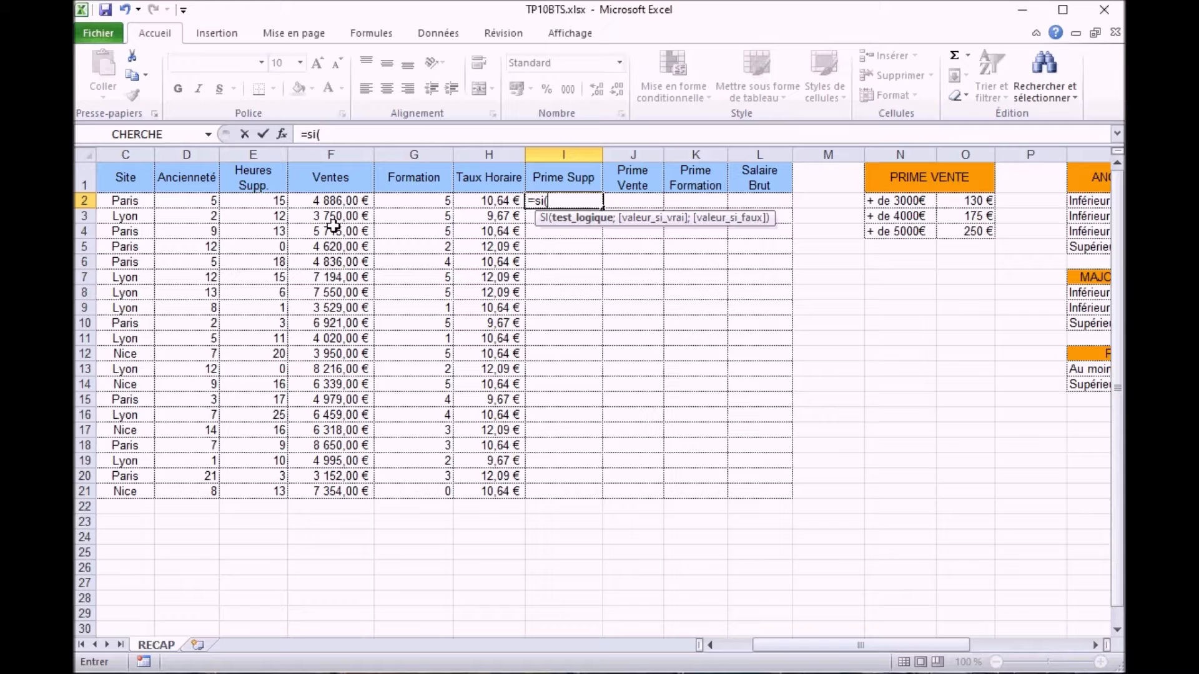
pyautogui.write('e2')
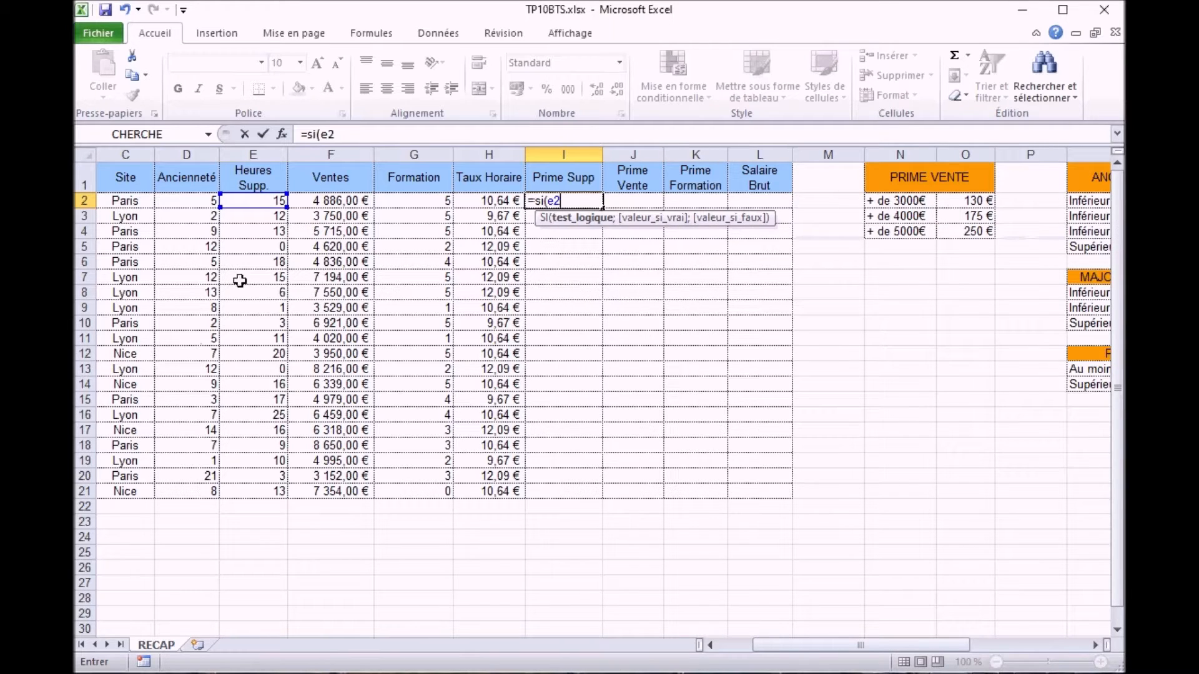
pyautogui.moveTo(799, 648); pyautogui.dragTo(751, 647)
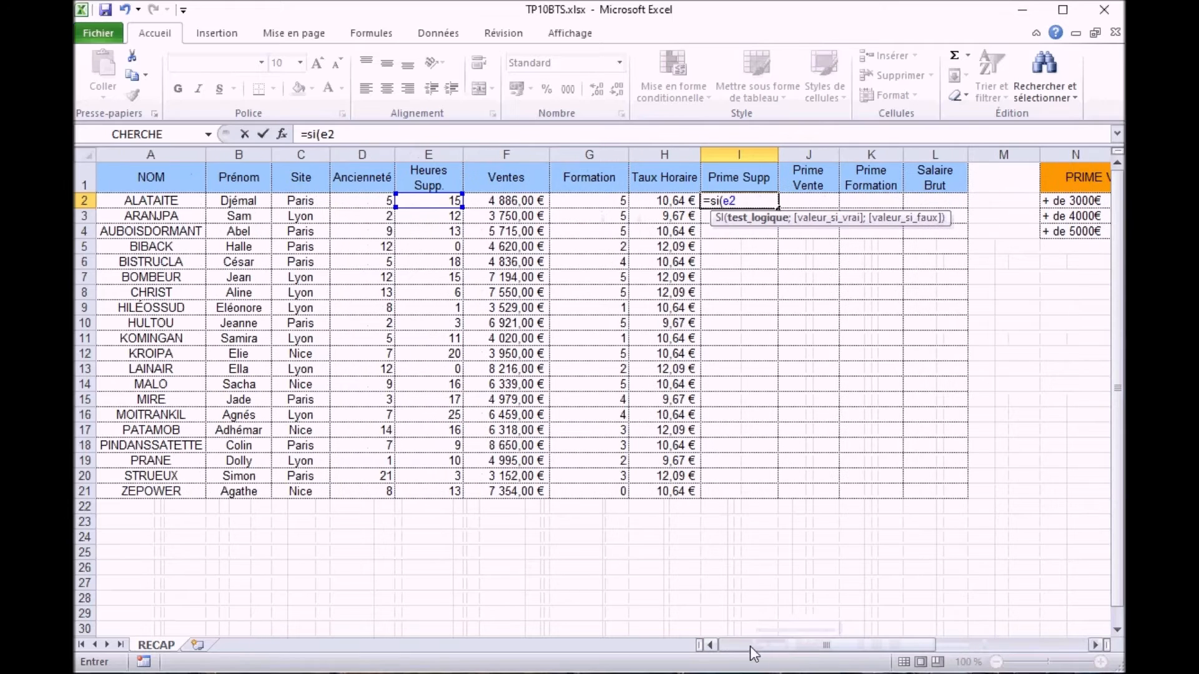
pyautogui.write('<10;')
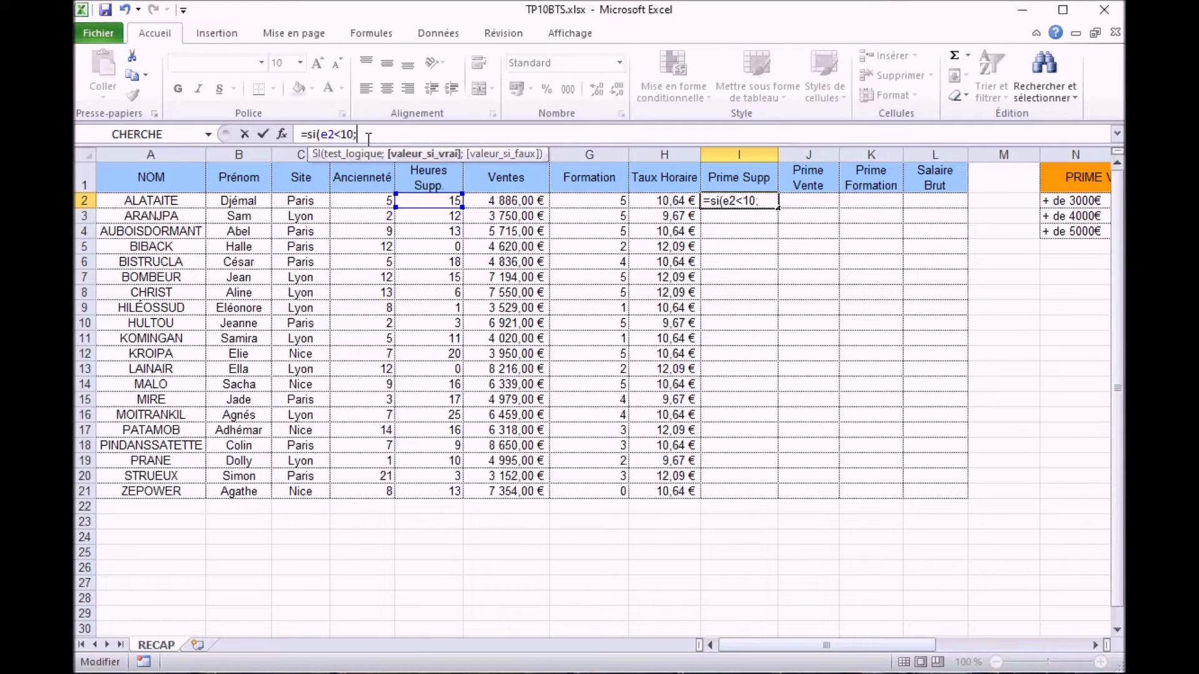
pyautogui.moveTo(819, 646); pyautogui.dragTo(899, 641)
pyautogui.click(1031, 293)
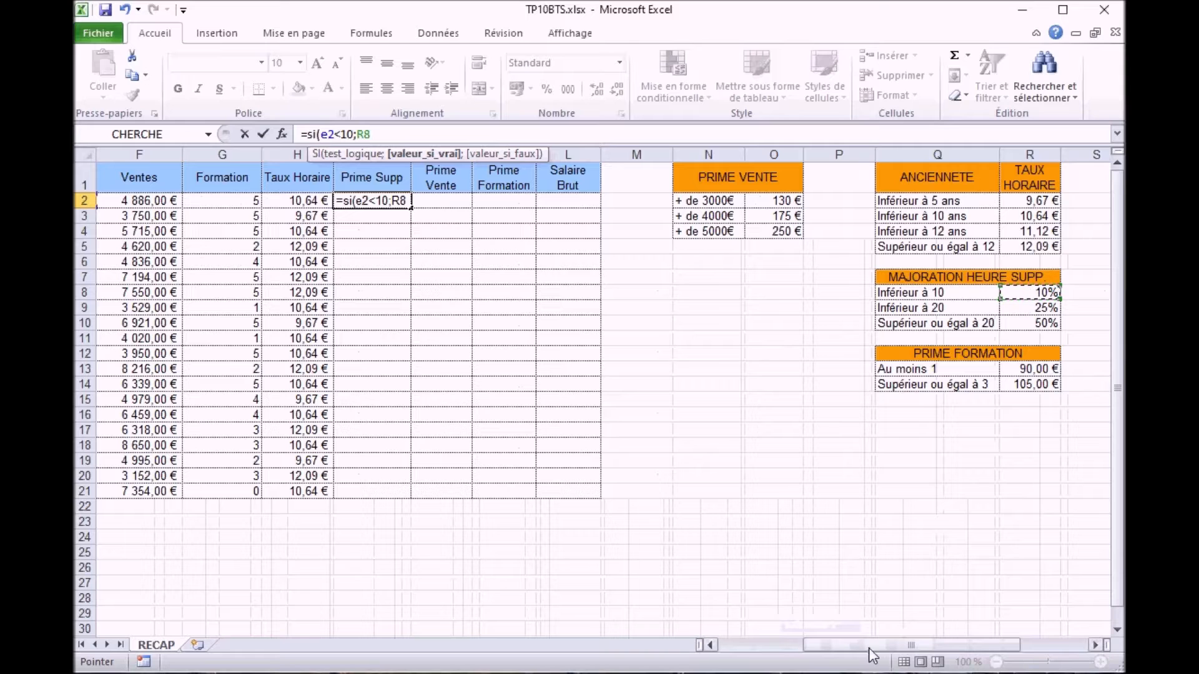
pyautogui.moveTo(870, 637); pyautogui.dragTo(803, 643)
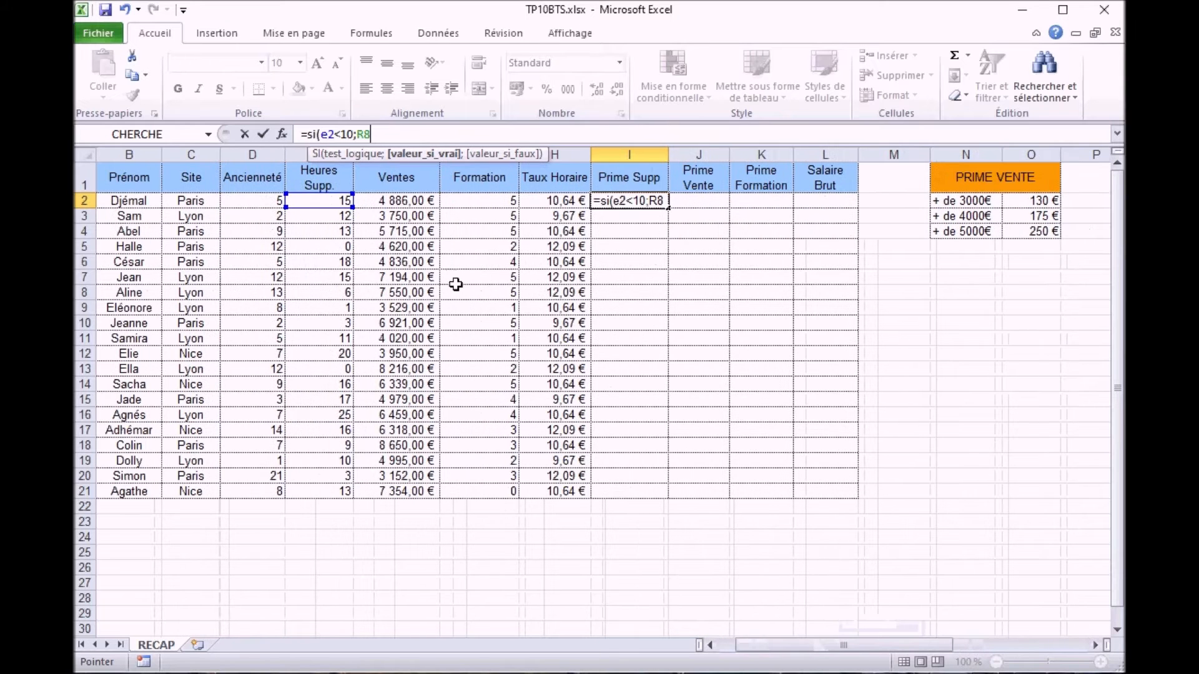
pyautogui.click(368, 137)
pyautogui.write('$')
pyautogui.press('Right')
# Add a nested SI test on E2 to the I2 formula: R$9 if below 20, otherwise R$10.
pyautogui.write(';si(')
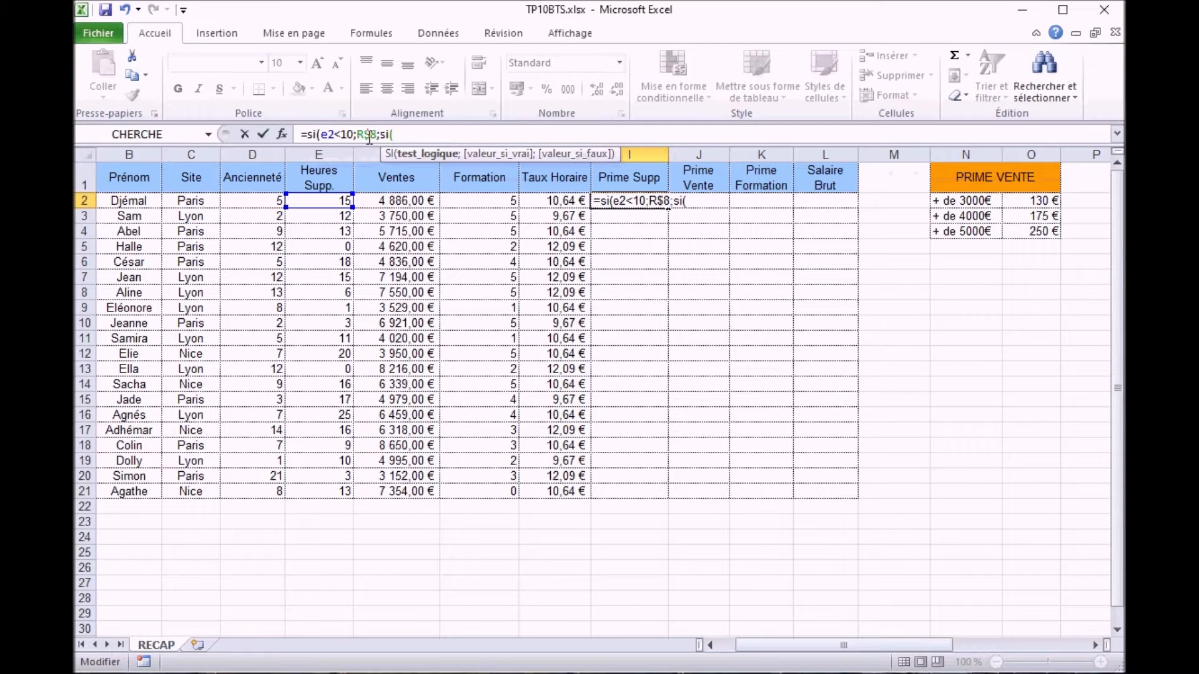
pyautogui.write('e2<20;')
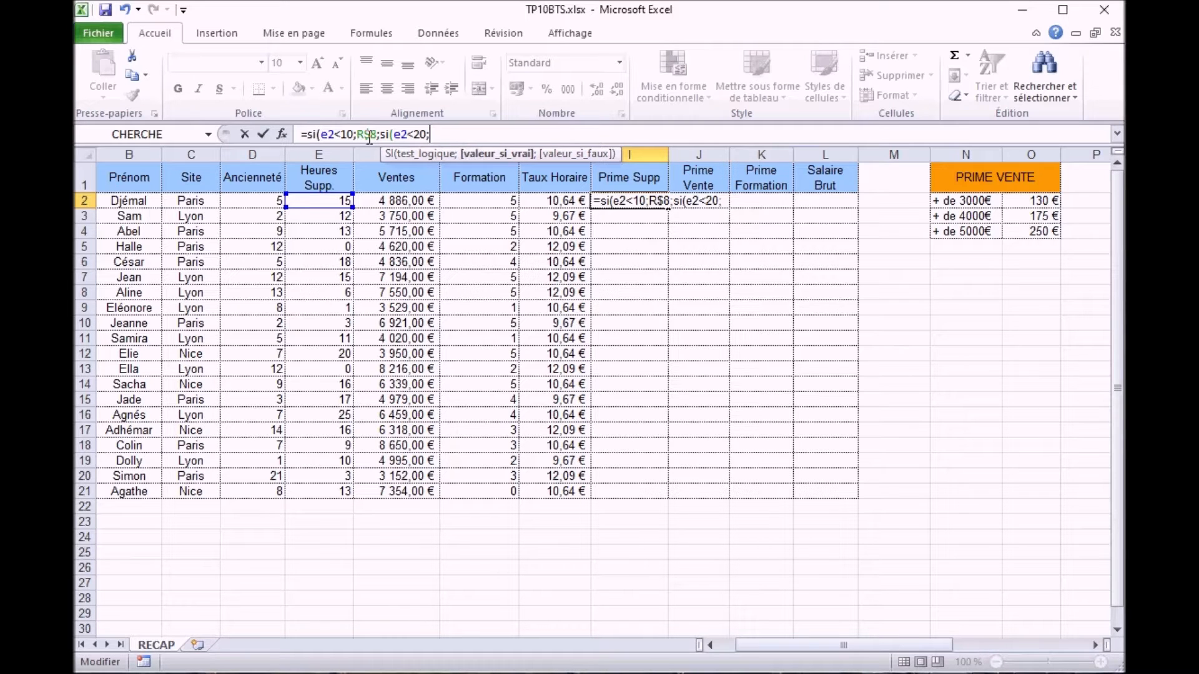
pyautogui.write('r$9;r$10))')
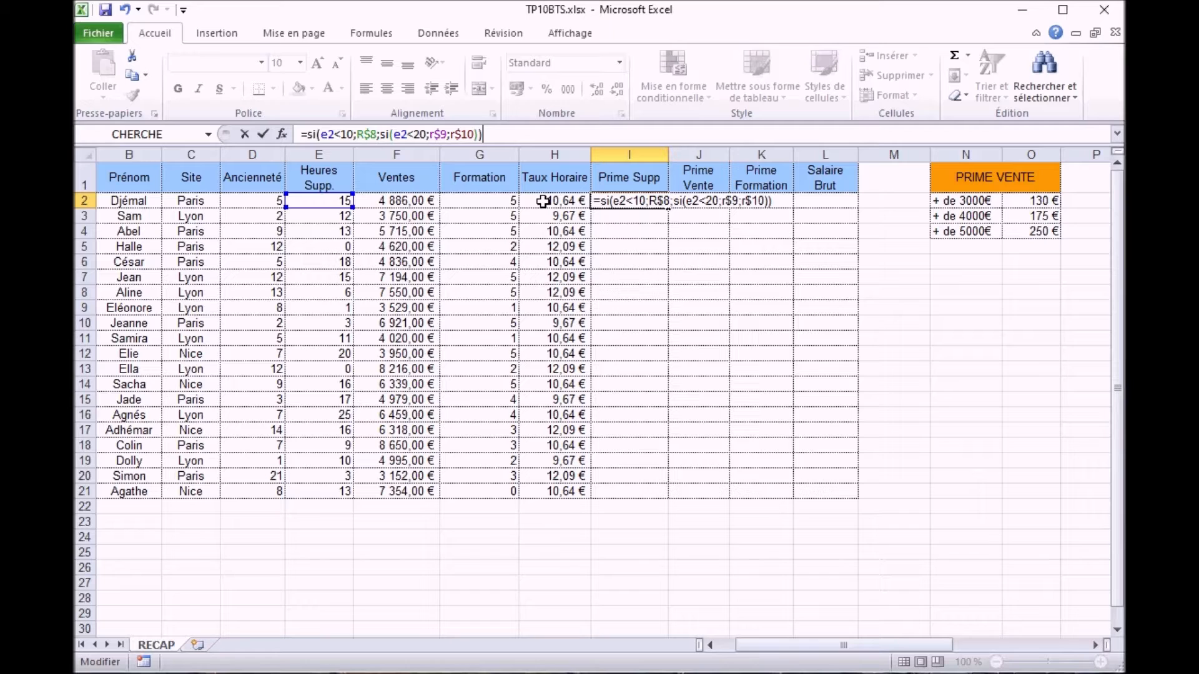
# Multiply the I2 formula's SI result by E2 and H2, then fill it down the Prime Supp column to row 21.
pyautogui.write('*')
pyautogui.click(339, 203)
pyautogui.write('*')
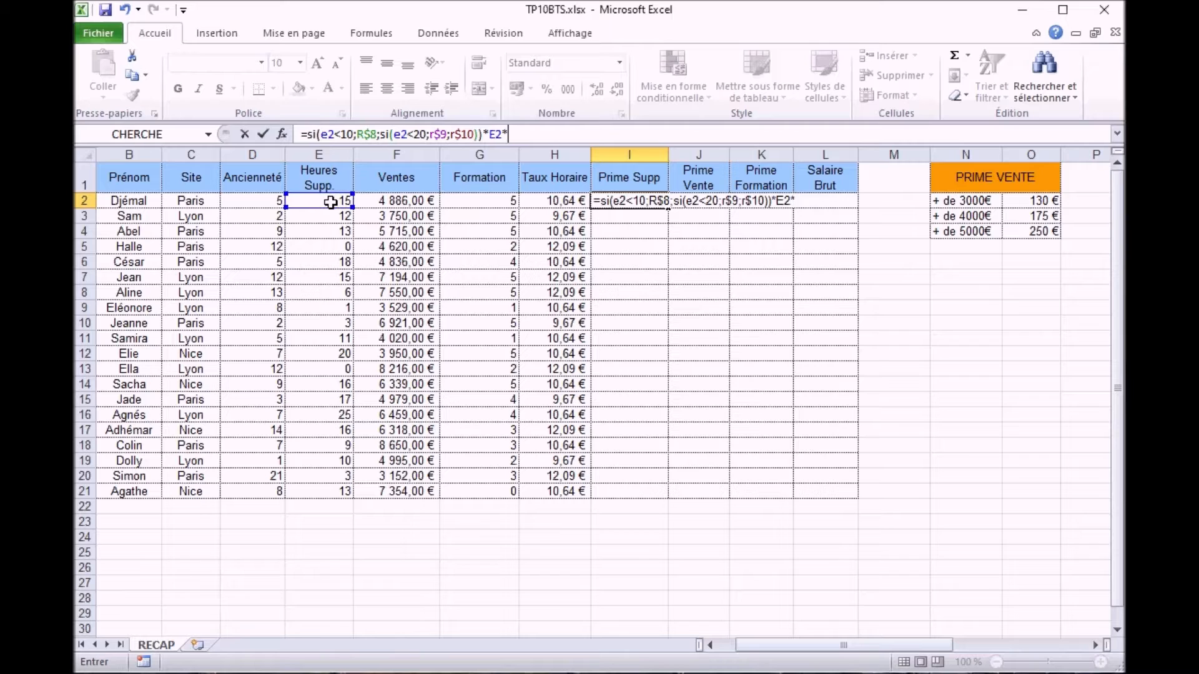
pyautogui.click(543, 200)
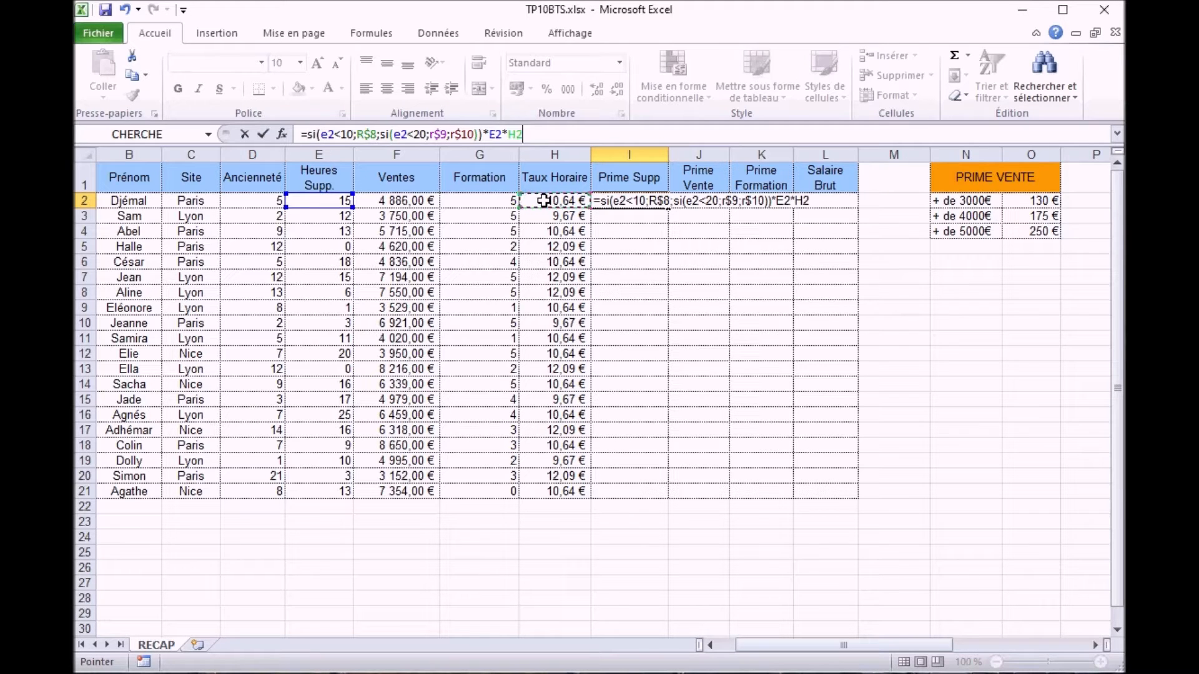
pyautogui.press('Return')
pyautogui.press('Up')
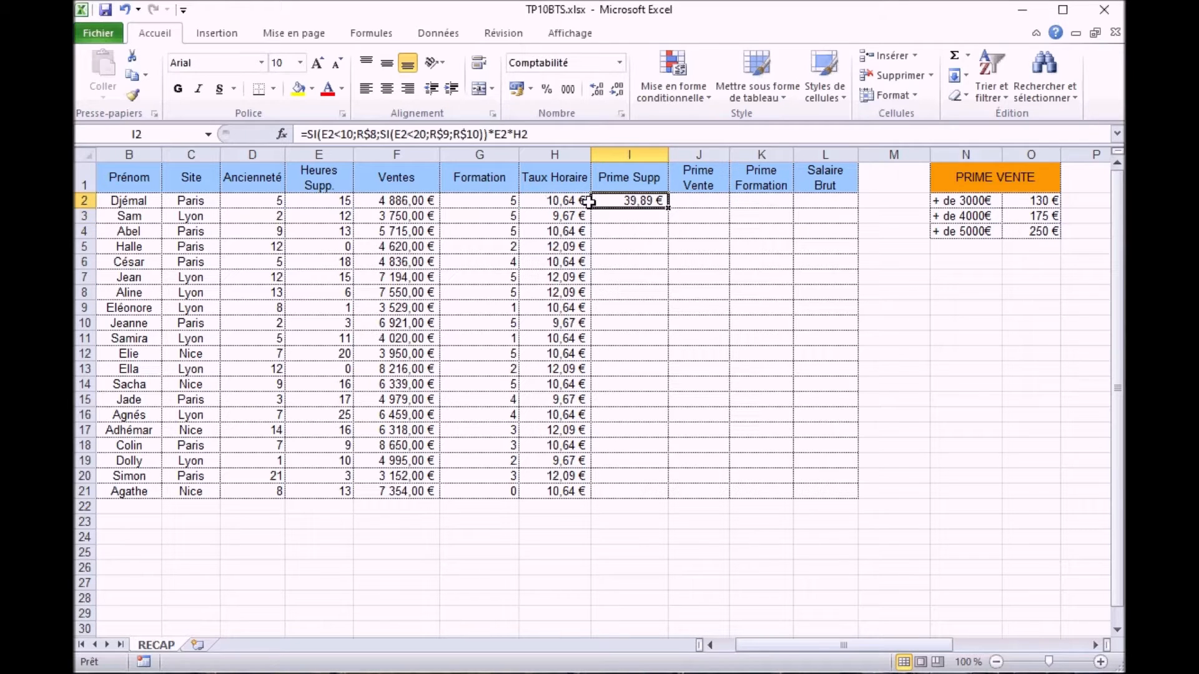
pyautogui.doubleClick(668, 208)
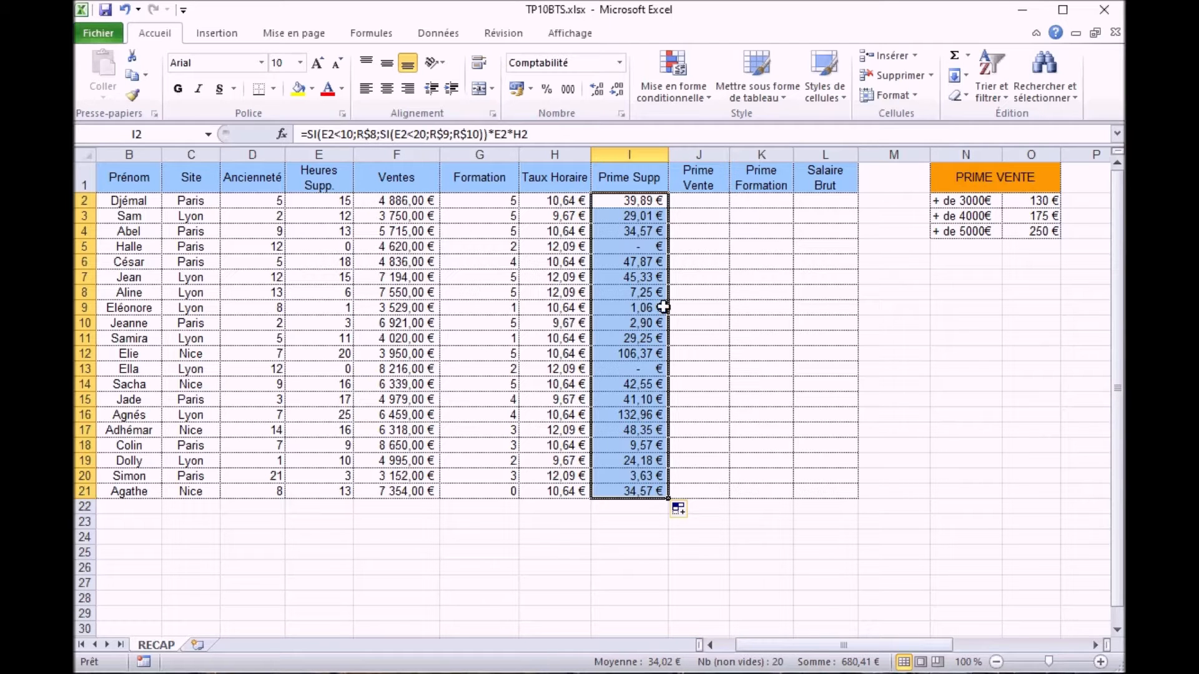
# Start a SI formula in J2 that returns 0 when the sales in F2 are below 3000.
pyautogui.click(702, 201)
pyautogui.write('=')
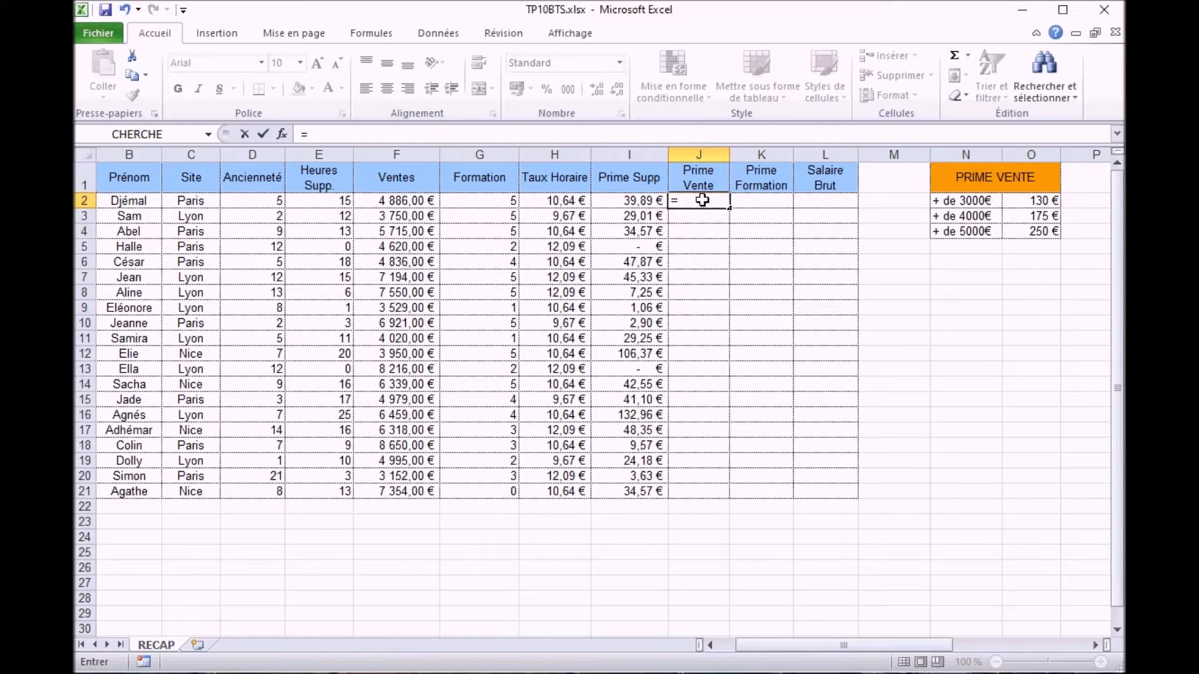
pyautogui.write('si')
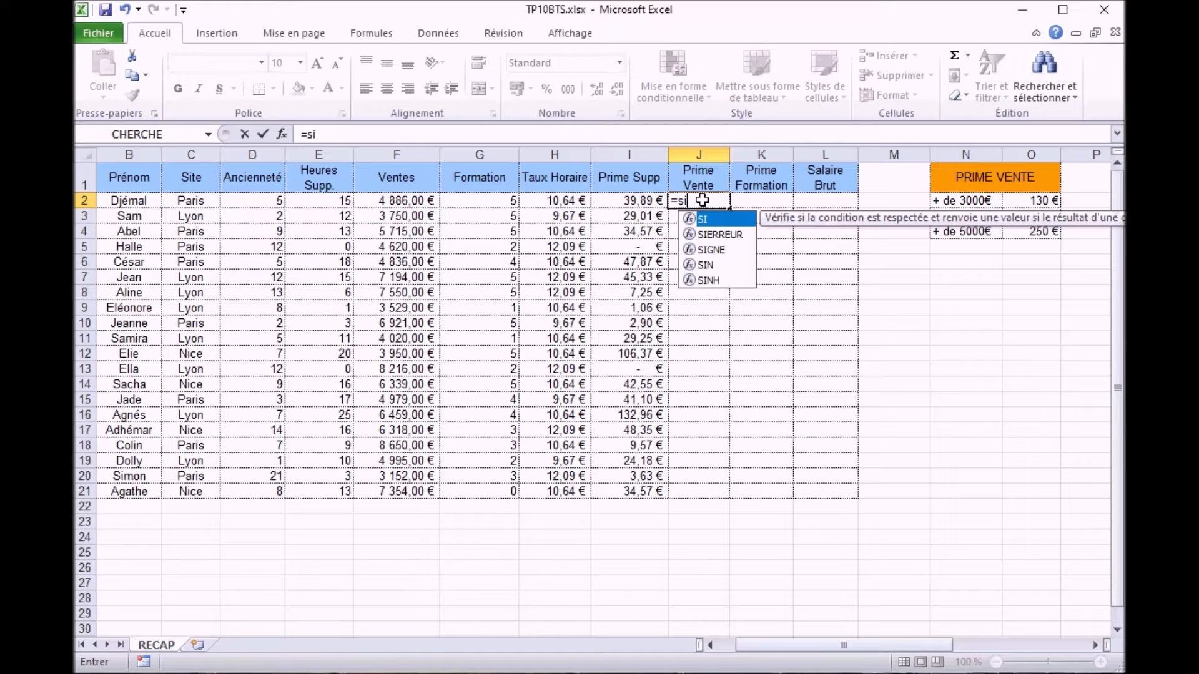
pyautogui.write('(')
pyautogui.click(392, 201)
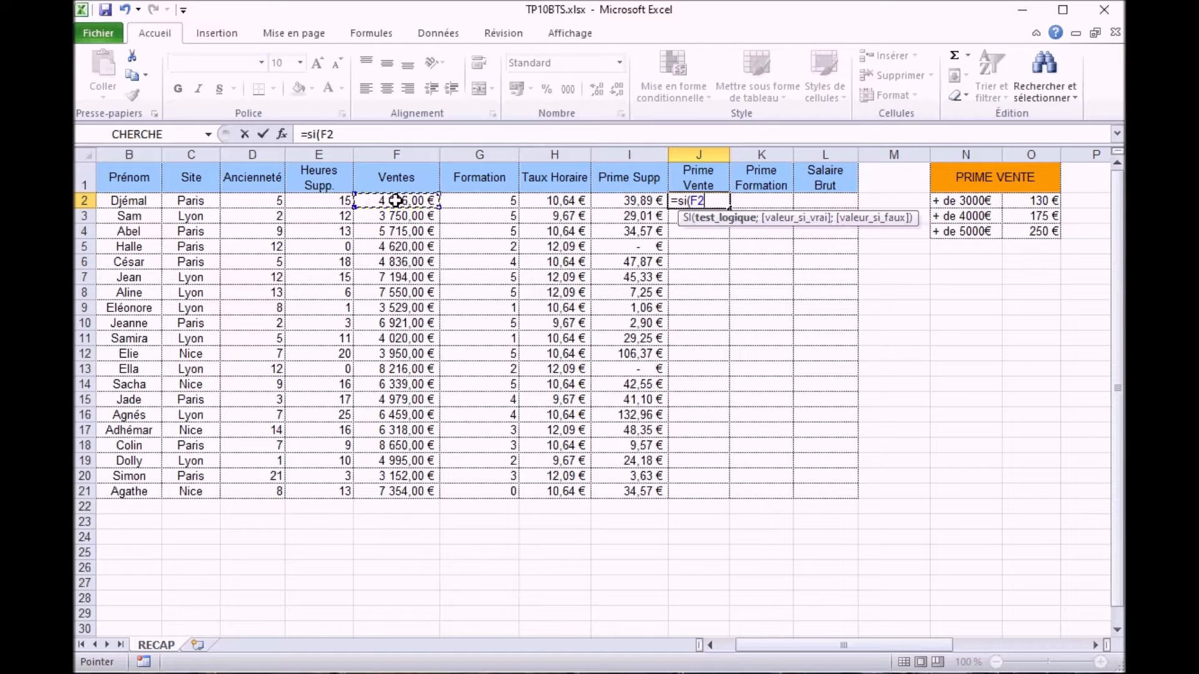
pyautogui.write('<3000;0;s')
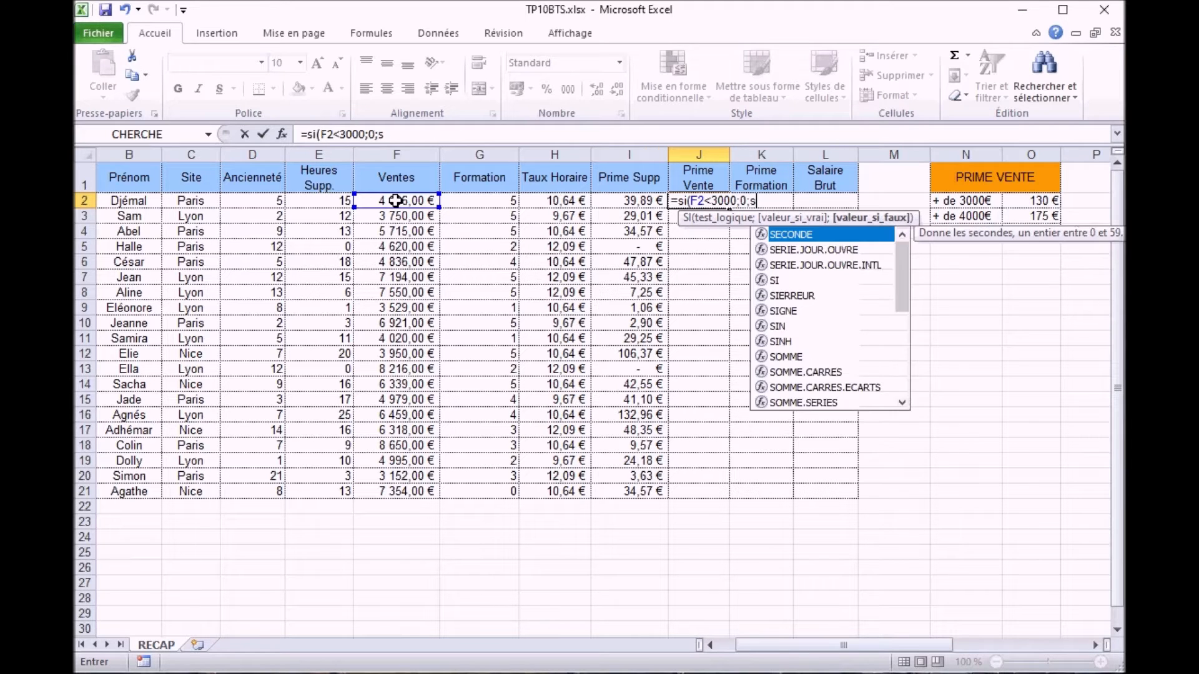
# Add a nested SI to the J2 formula that returns O$2 when F2 is below 4000.
pyautogui.write('i(')
pyautogui.write('f')
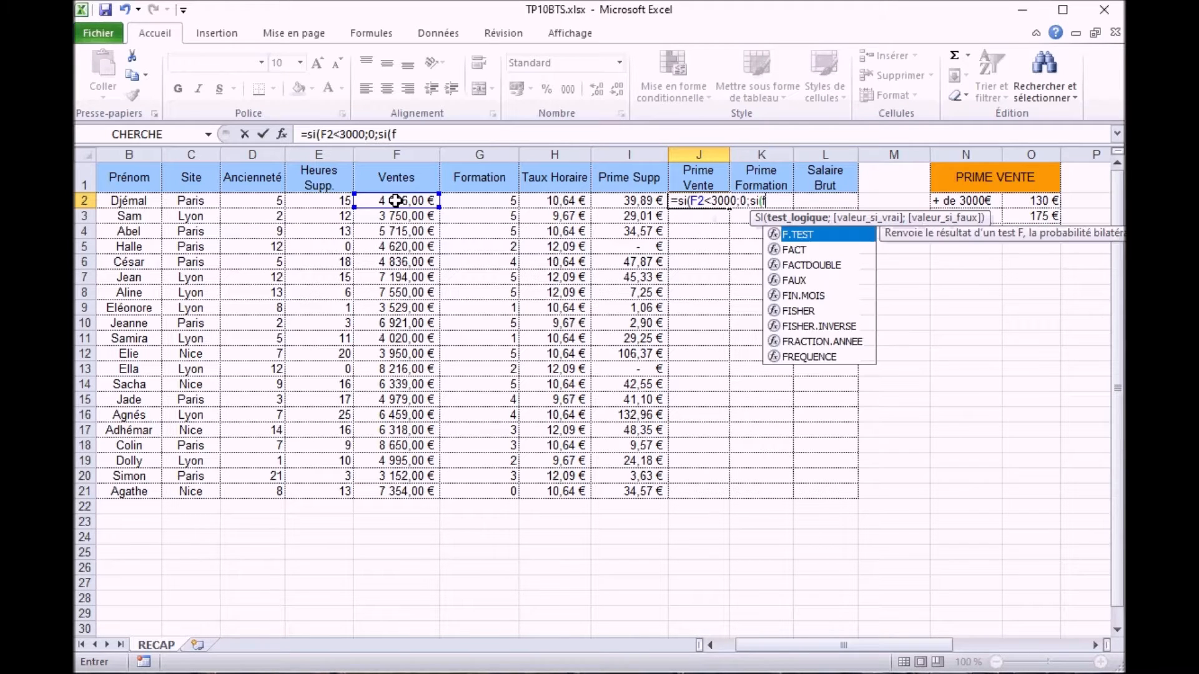
pyautogui.write('2<4000')
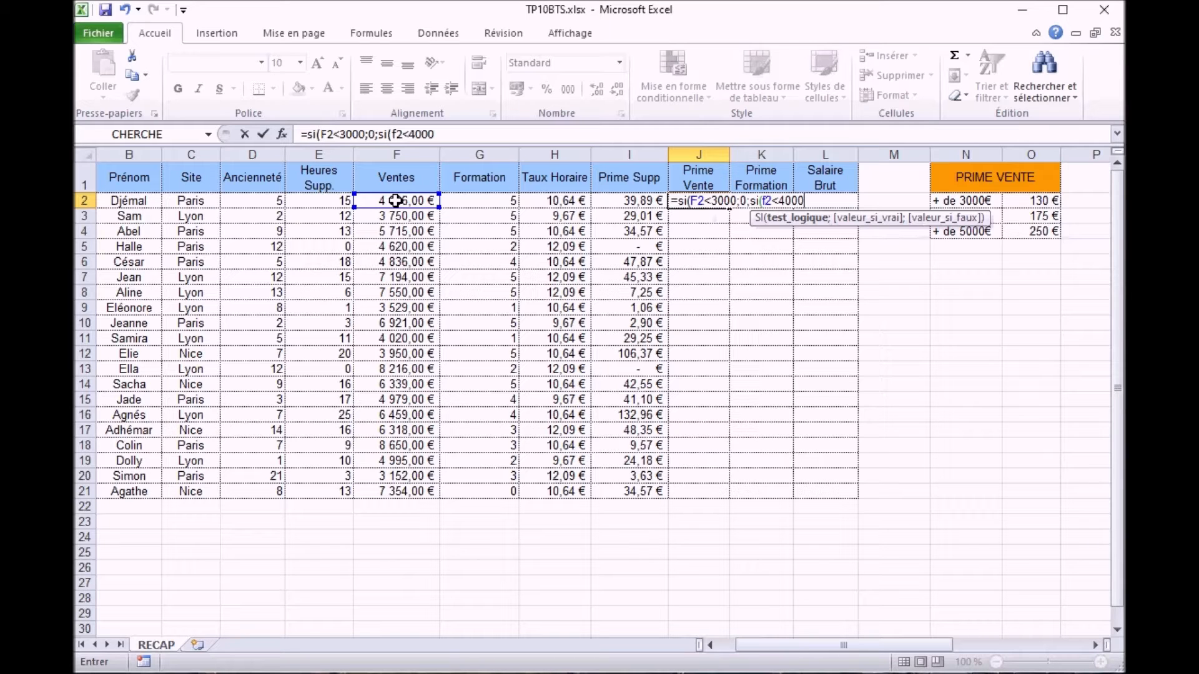
pyautogui.write(';')
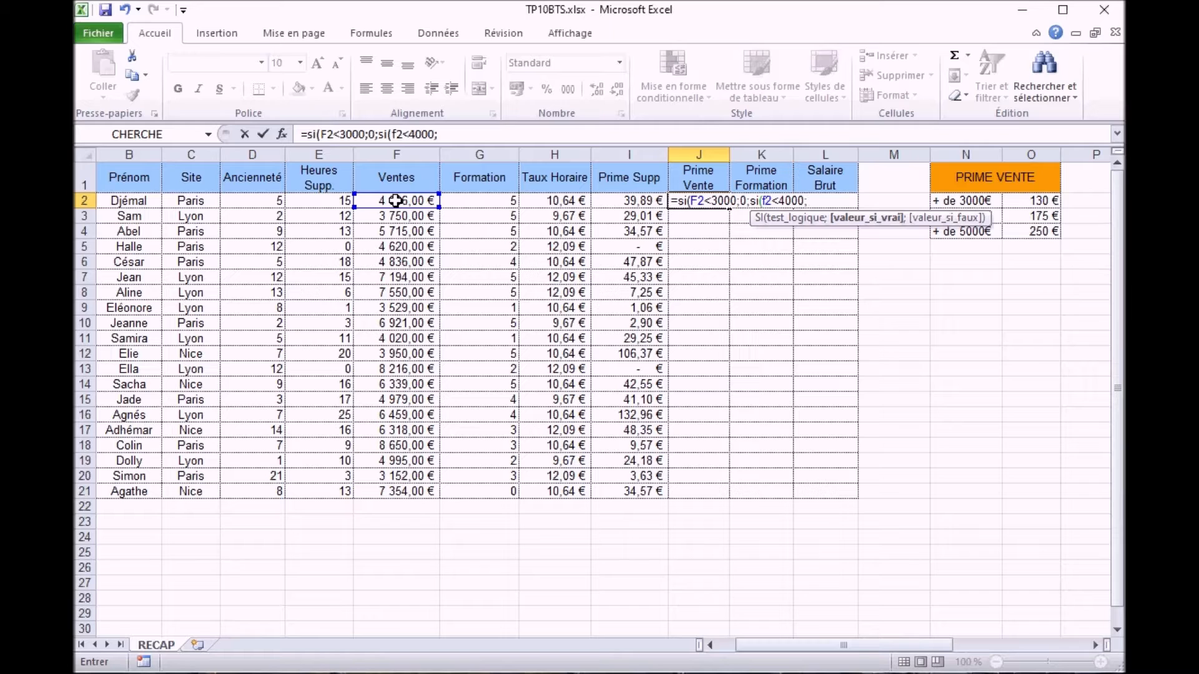
pyautogui.write('o$2')
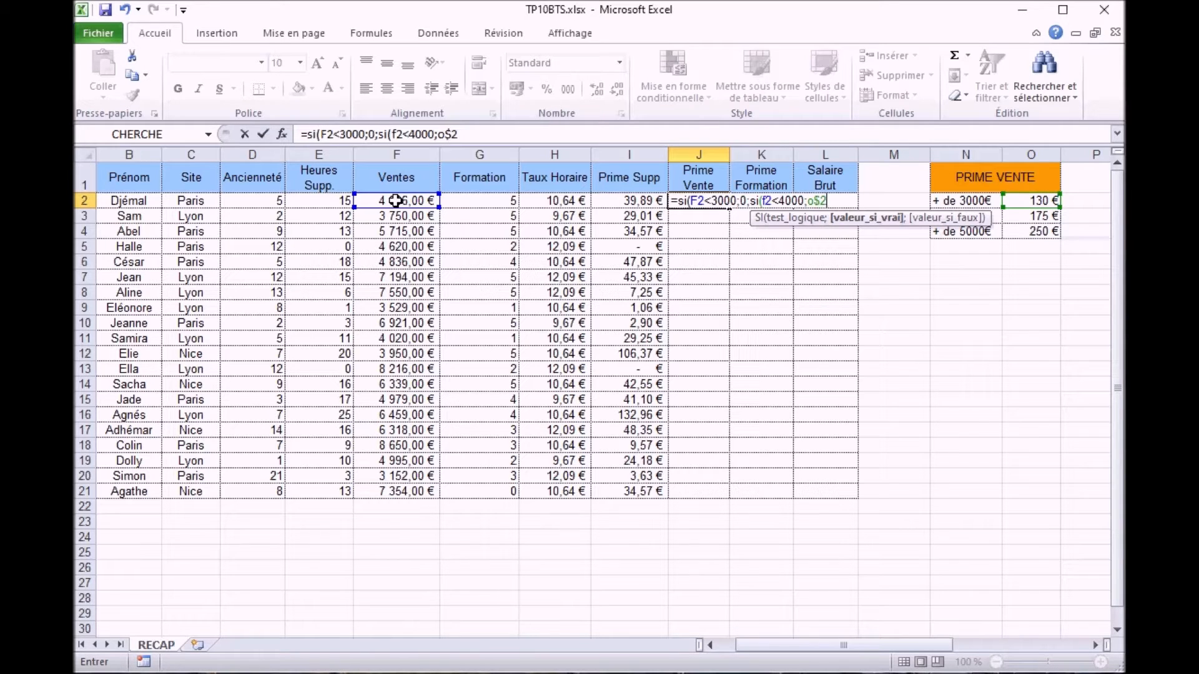
pyautogui.write(';')
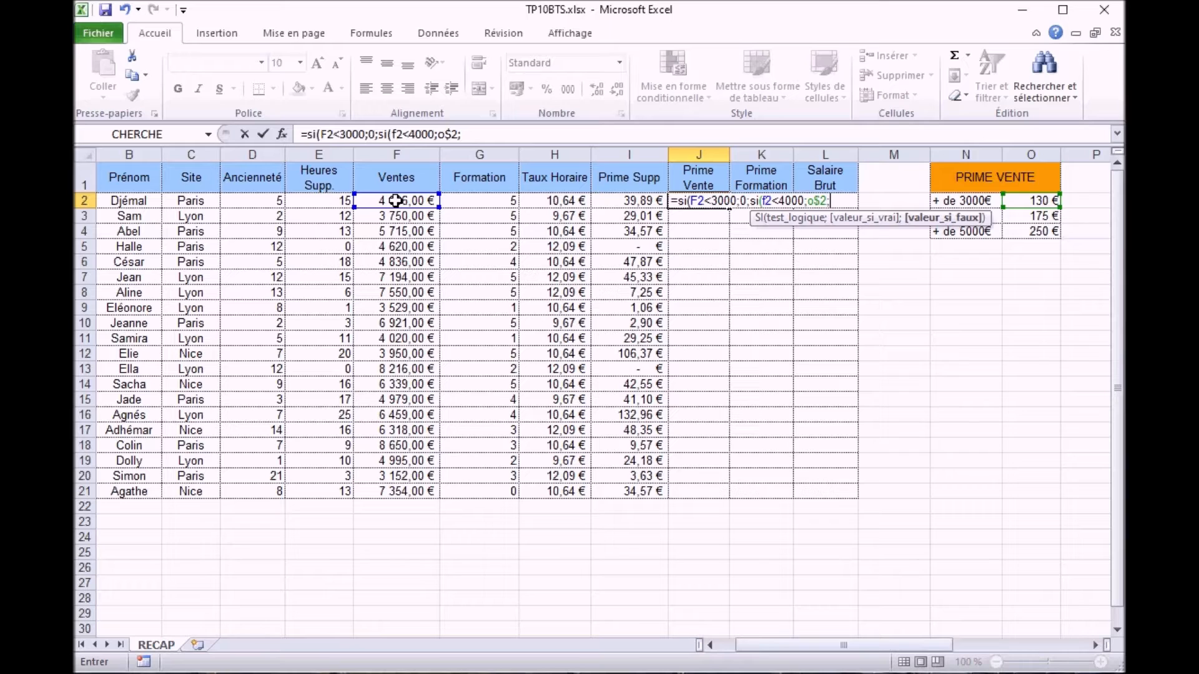
# Complete the J2 formula with a last nested SI on F2: O$3 if below 5000, otherwise O$4.
pyautogui.write('si(f2')
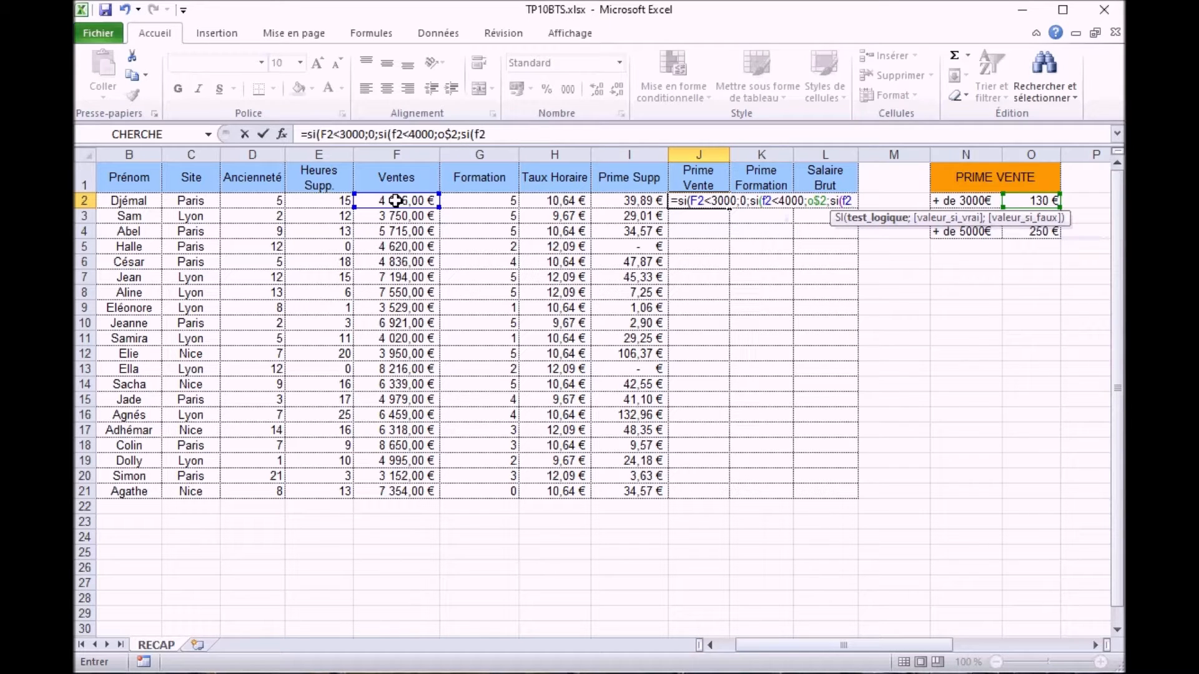
pyautogui.write('<4')
pyautogui.press('BackSpace')
pyautogui.write('5000;')
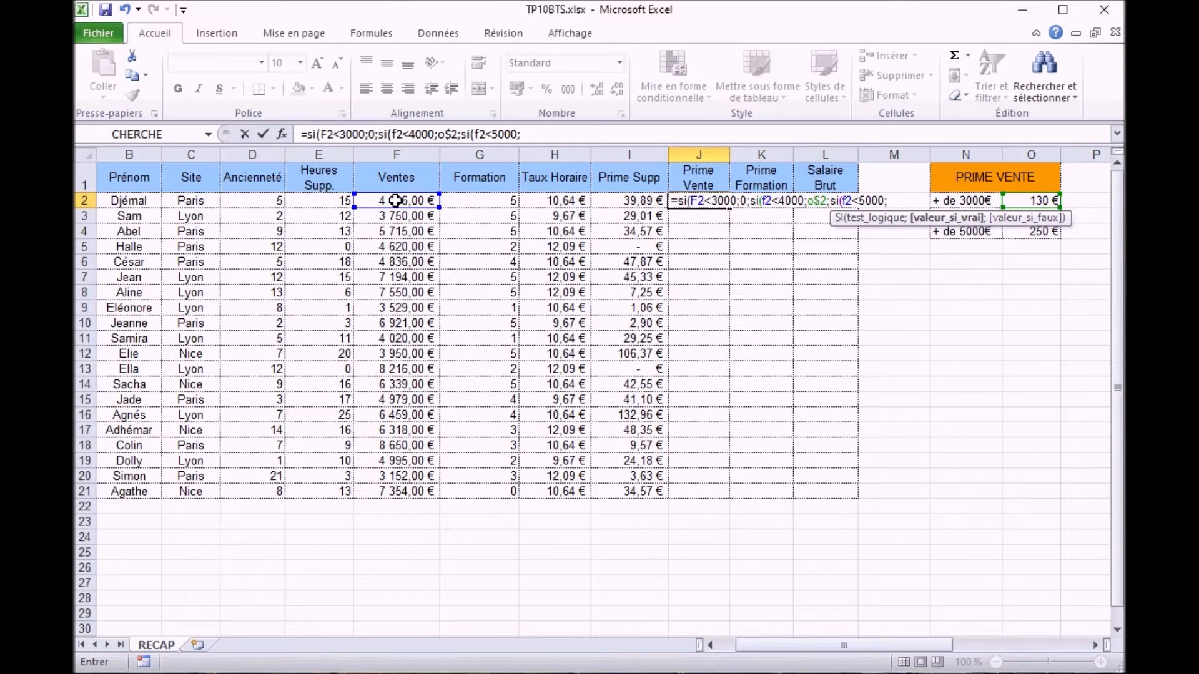
pyautogui.write('o$3;o$')
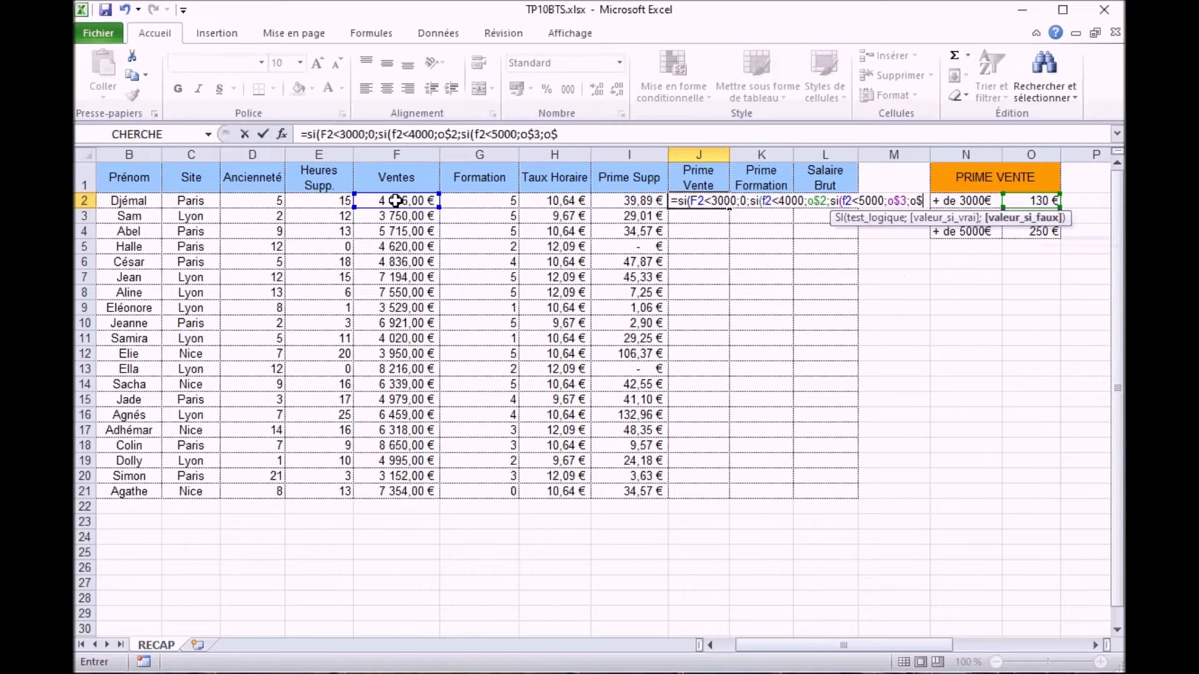
pyautogui.write('4)')
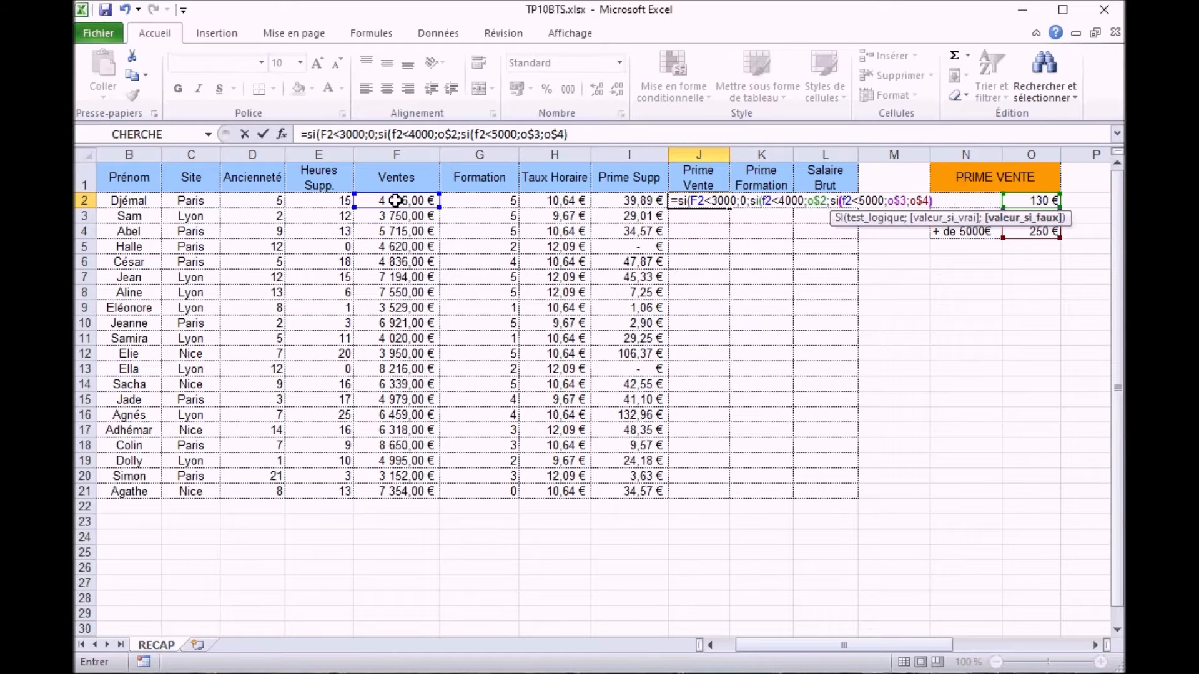
pyautogui.write('))')
pyautogui.press('Return')
pyautogui.press('Up')
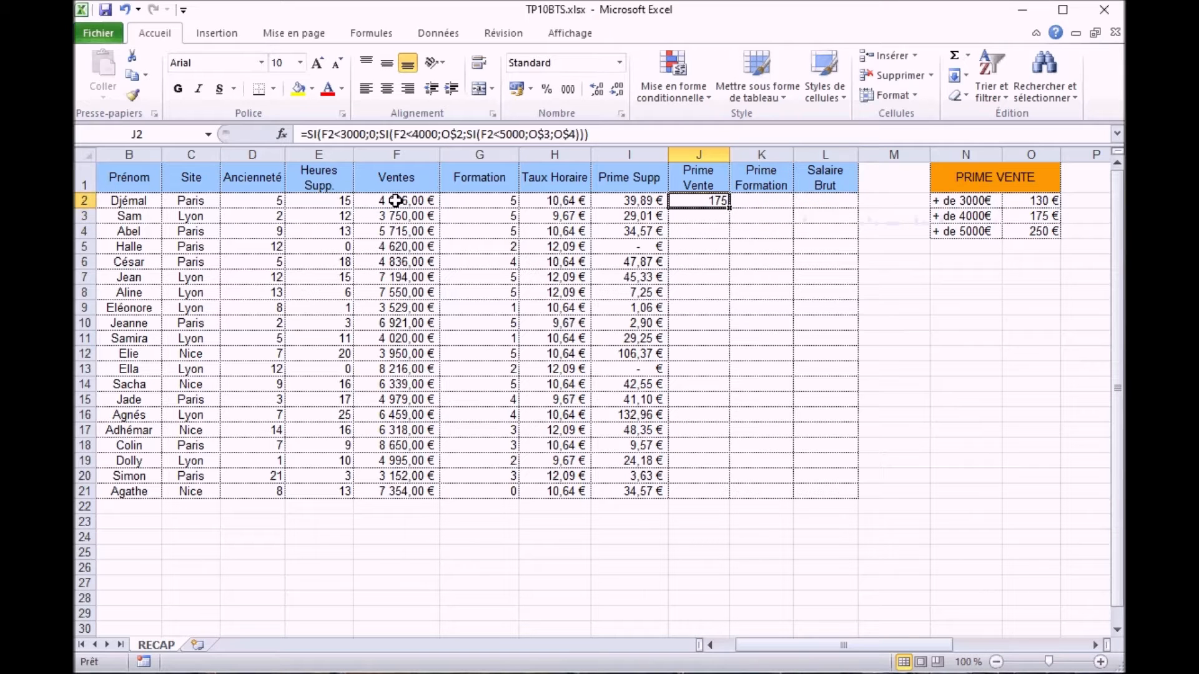
# Apply the euro accounting format to J2 and fill its formula down the Prime Vente column to row 21.
pyautogui.click(516, 88)
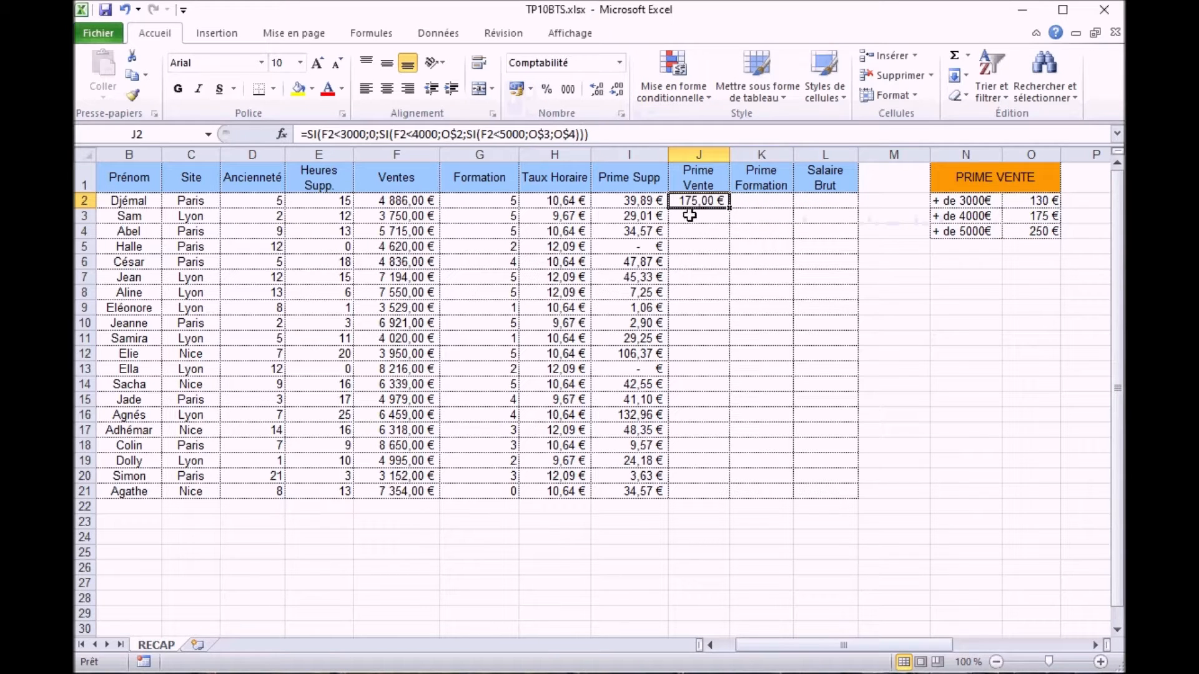
pyautogui.doubleClick(731, 211)
pyautogui.click(763, 213)
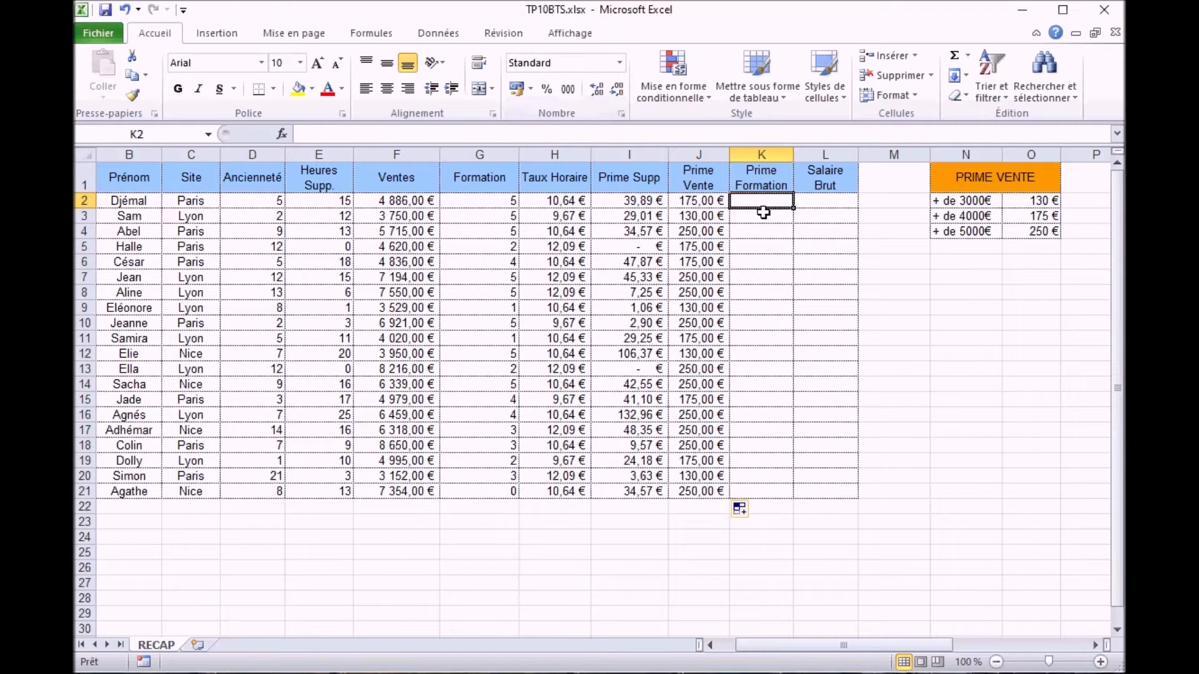
pyautogui.click(840, 637)
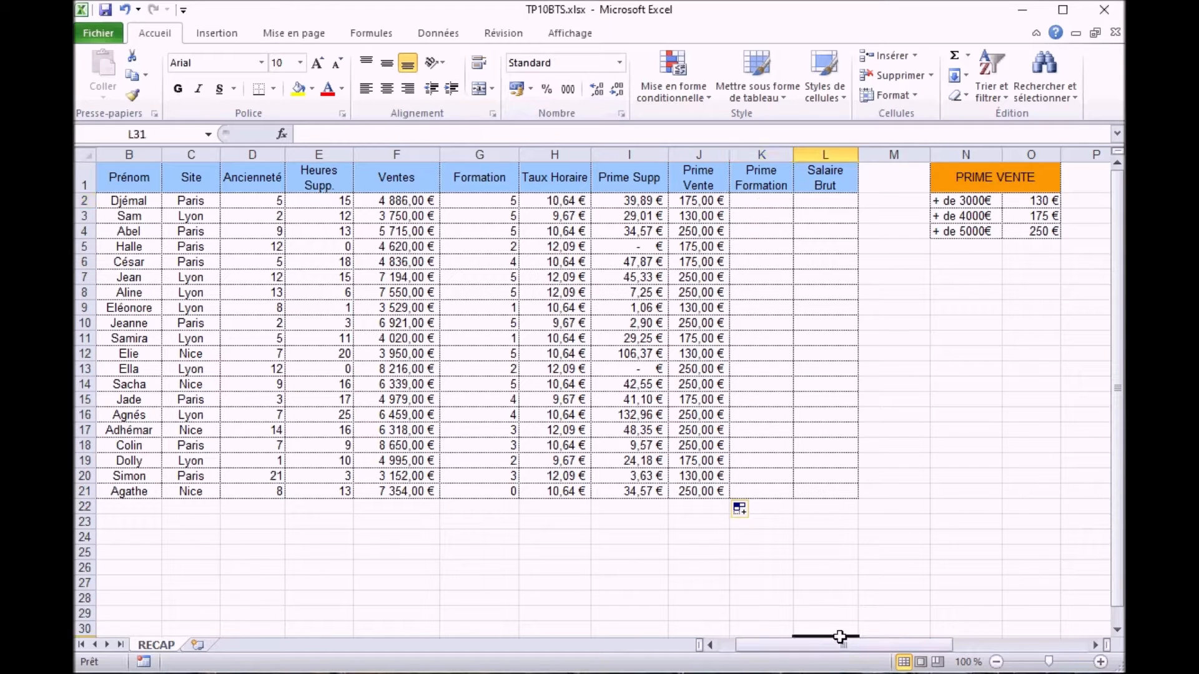
pyautogui.click(695, 202)
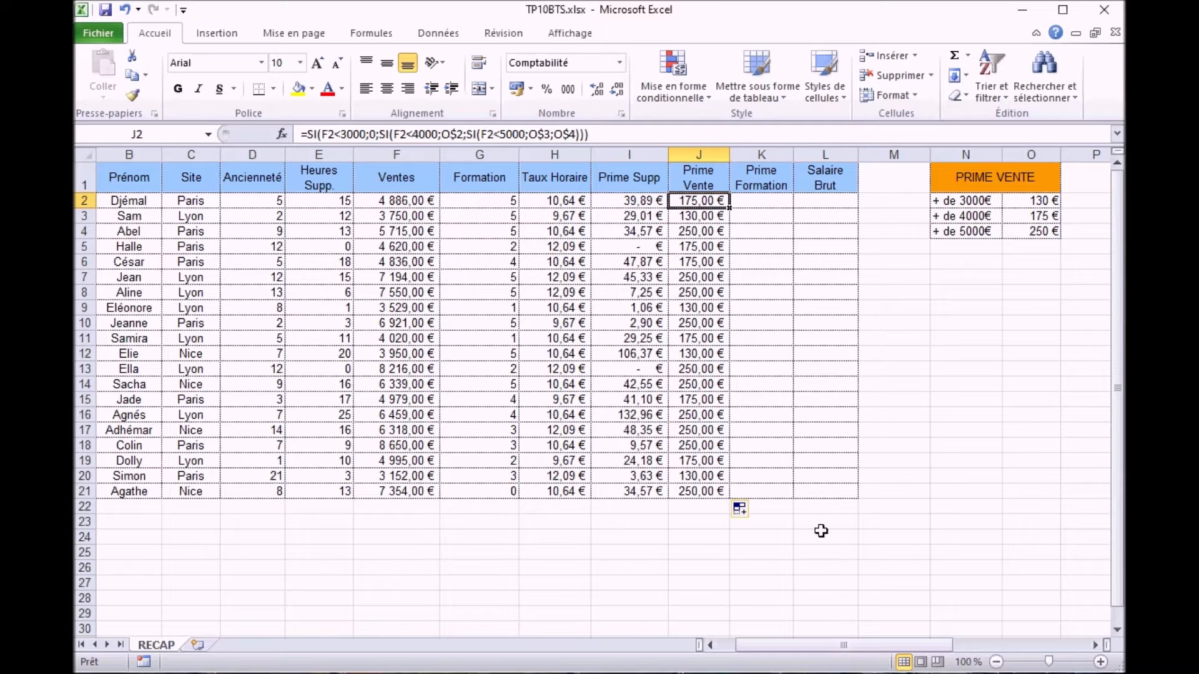
pyautogui.moveTo(838, 645); pyautogui.dragTo(920, 646)
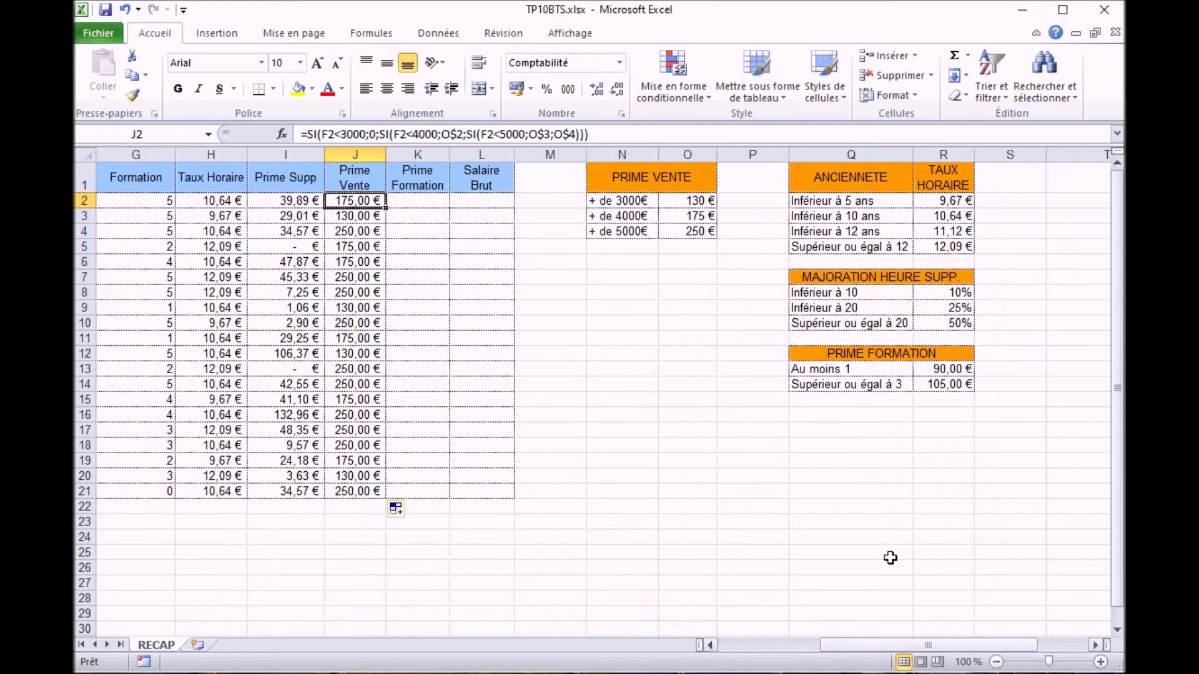
# Start a SI formula in K2 that returns 0 when the Formation value in G2 is below 1.
pyautogui.click(865, 387)
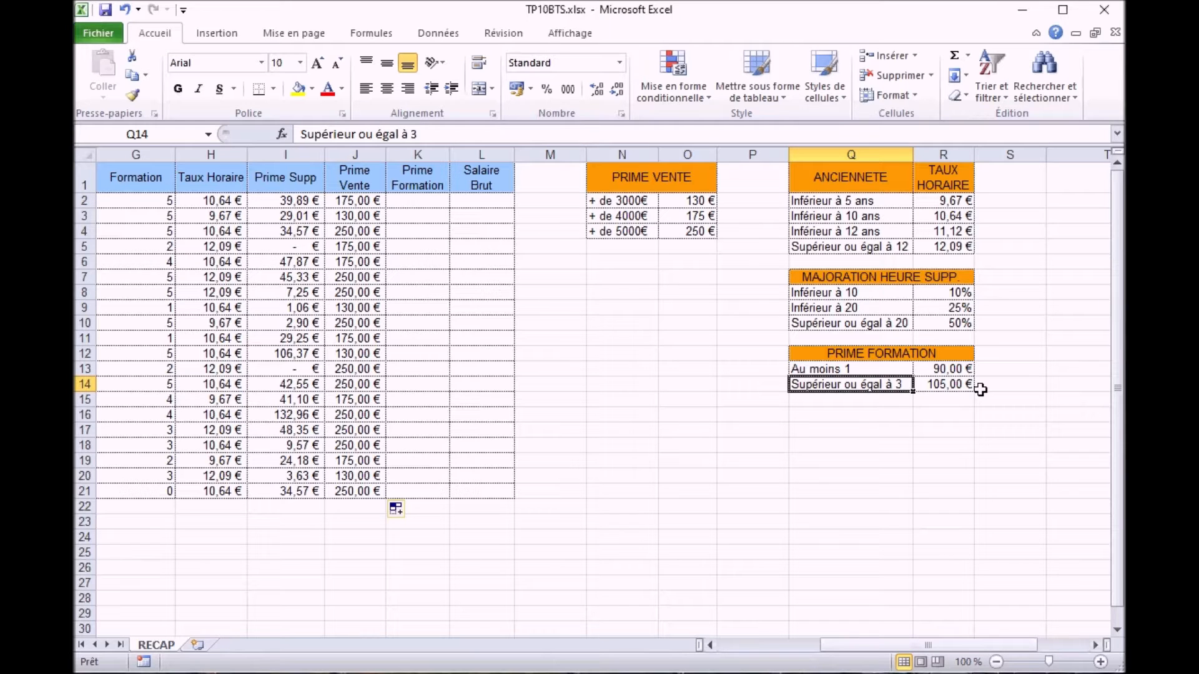
pyautogui.moveTo(962, 646); pyautogui.dragTo(955, 650)
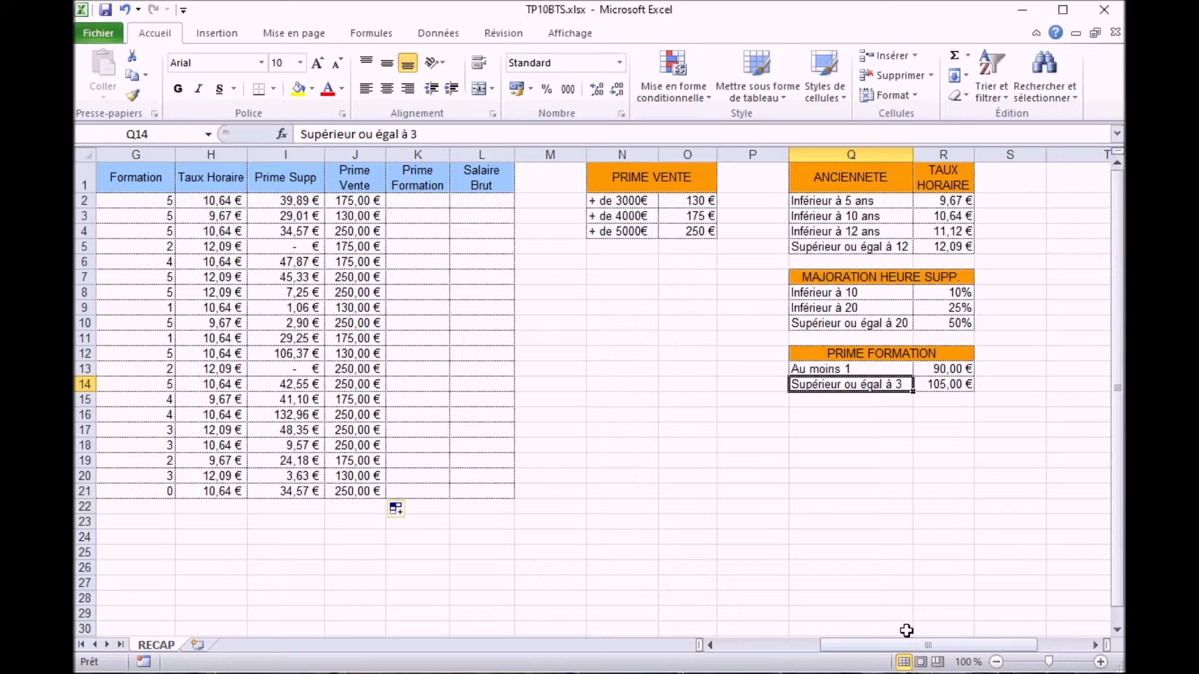
pyautogui.moveTo(912, 650); pyautogui.dragTo(877, 650)
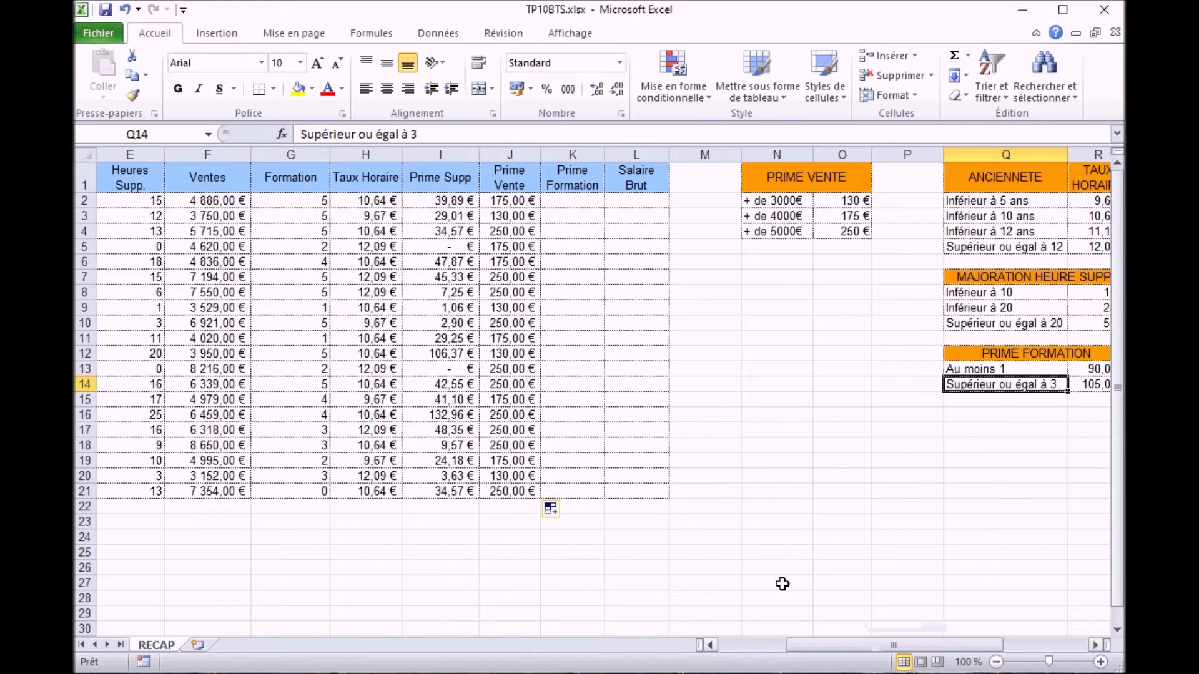
pyautogui.click(550, 204)
pyautogui.write('=')
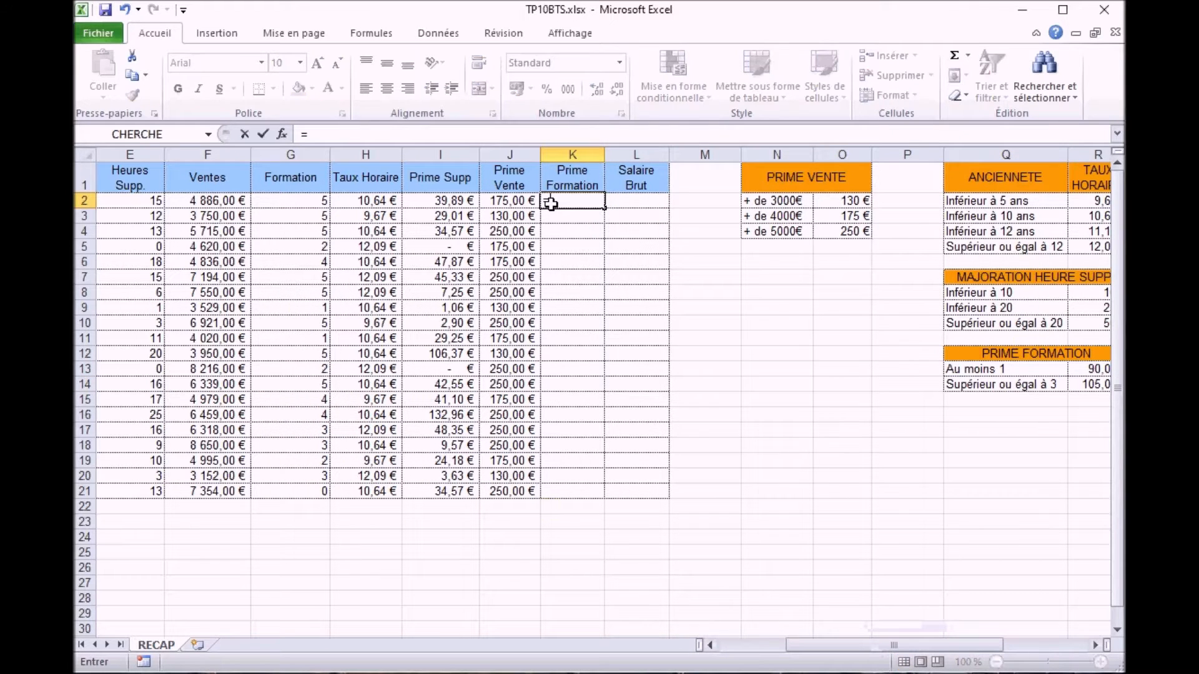
pyautogui.write('si(')
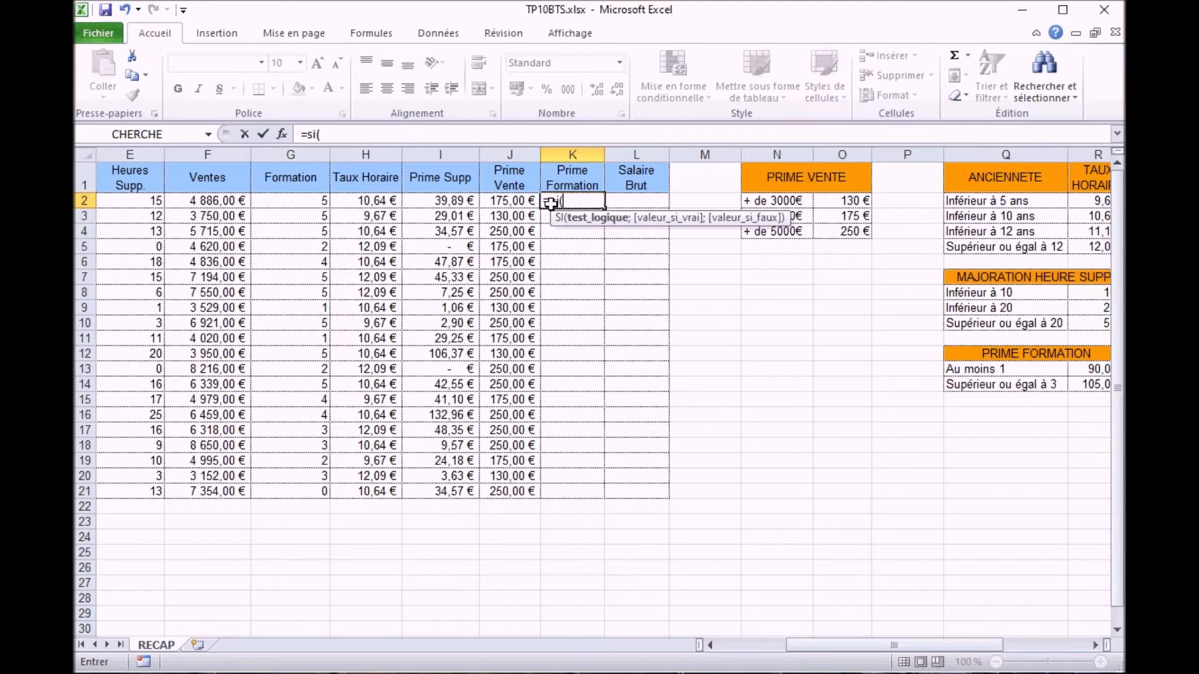
pyautogui.write('g2<')
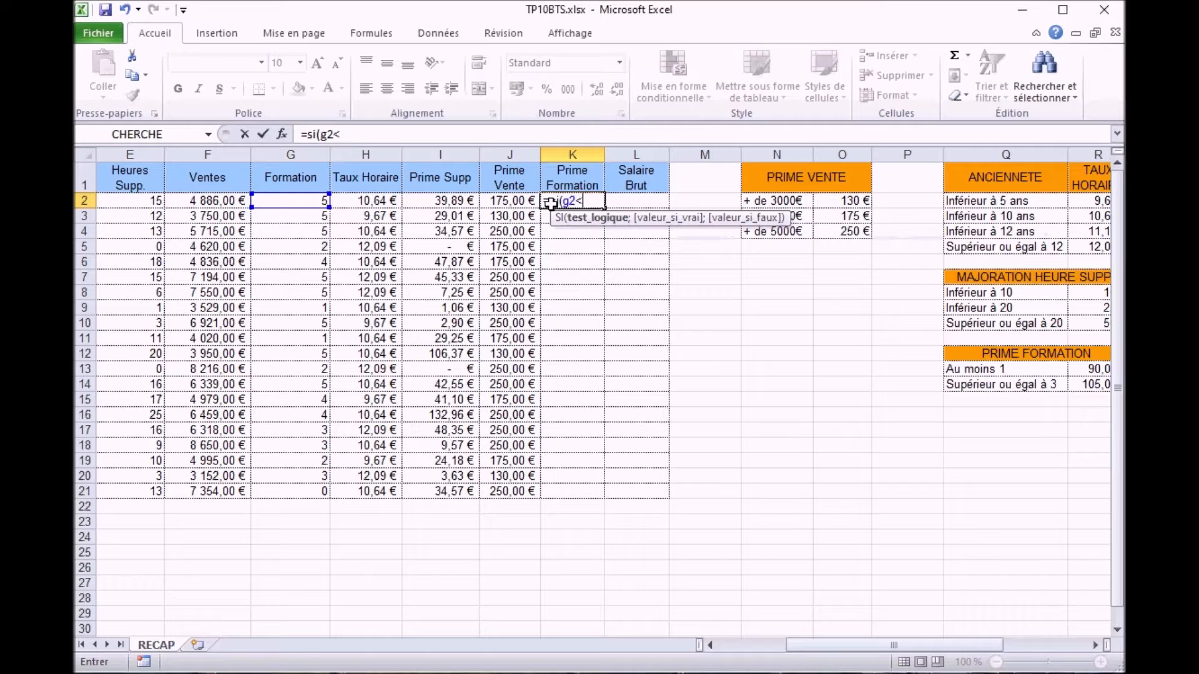
pyautogui.write('1;0;')
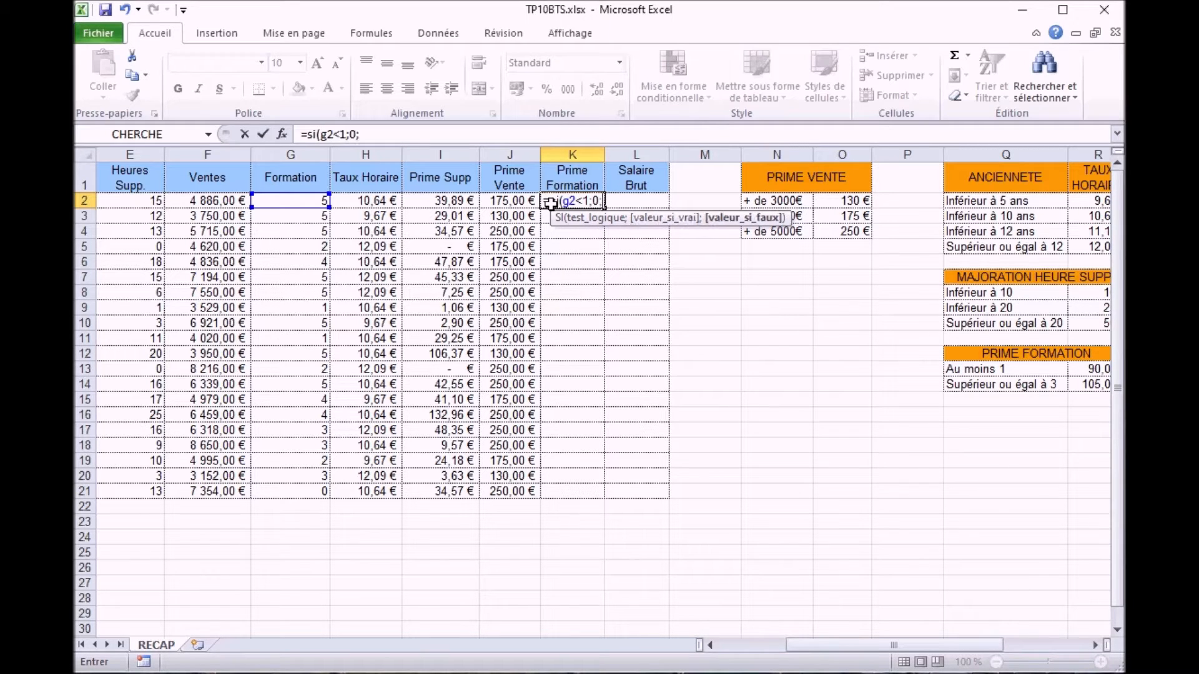
# Complete the K2 formula with a nested SI on G2: R$13 if below 3, otherwise R$14.
pyautogui.write('si(')
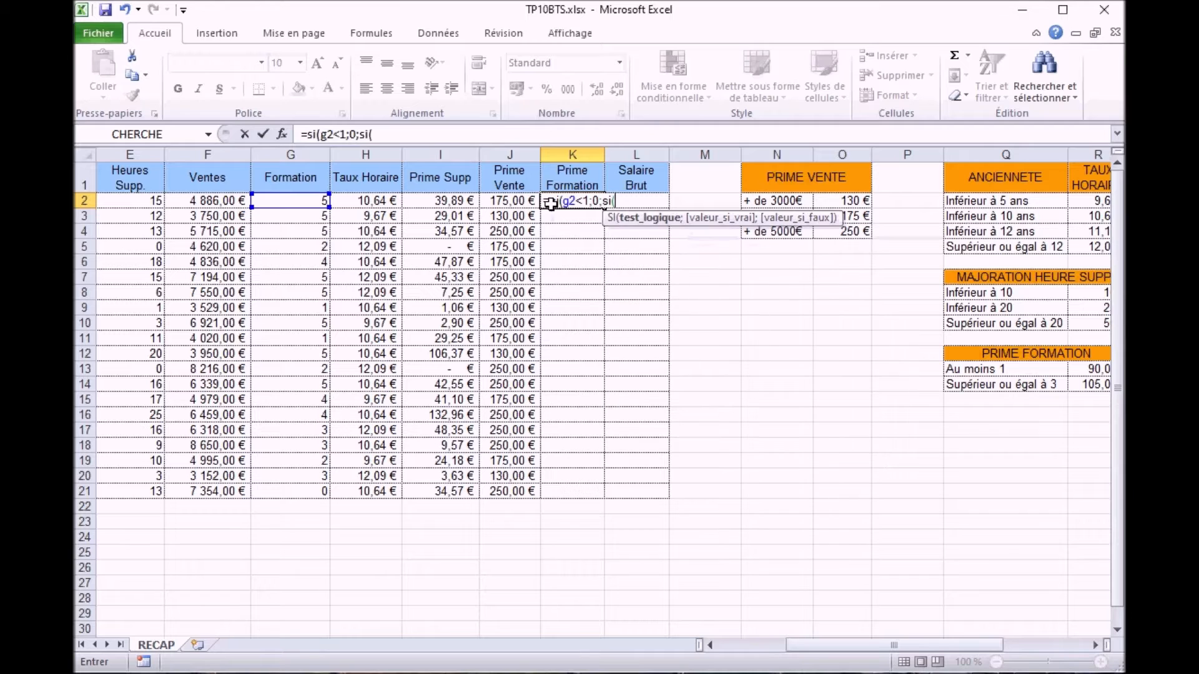
pyautogui.write('g2<3;')
pyautogui.click(1087, 369)
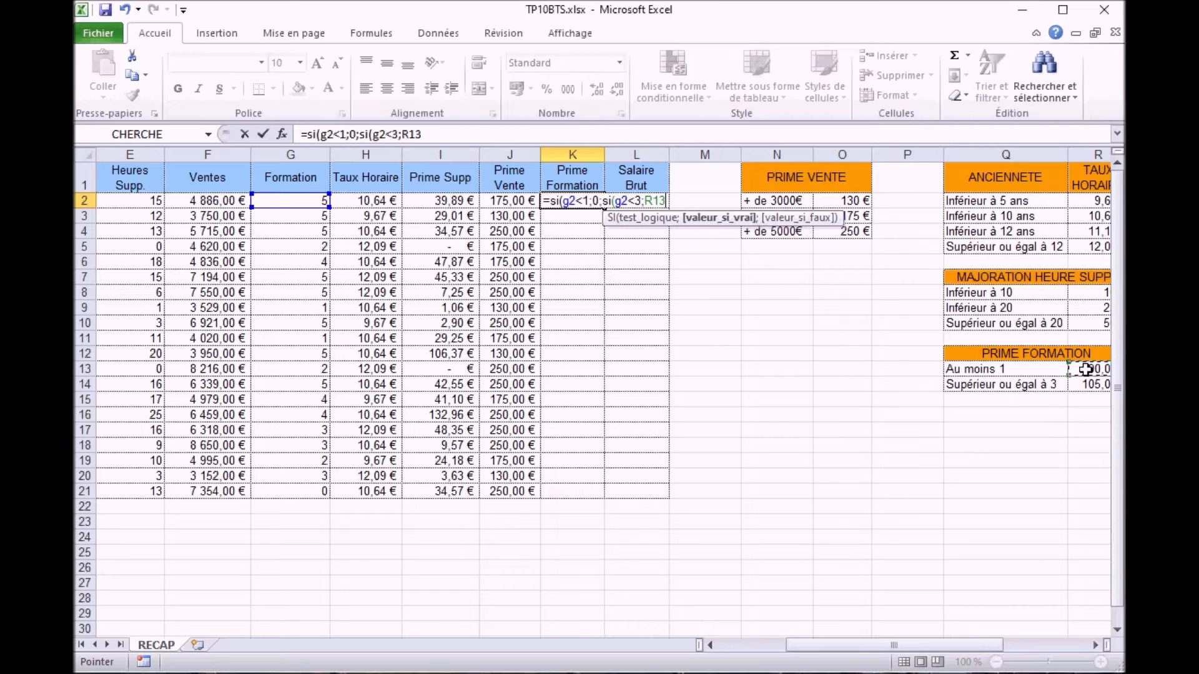
pyautogui.click(410, 134)
pyautogui.write('$')
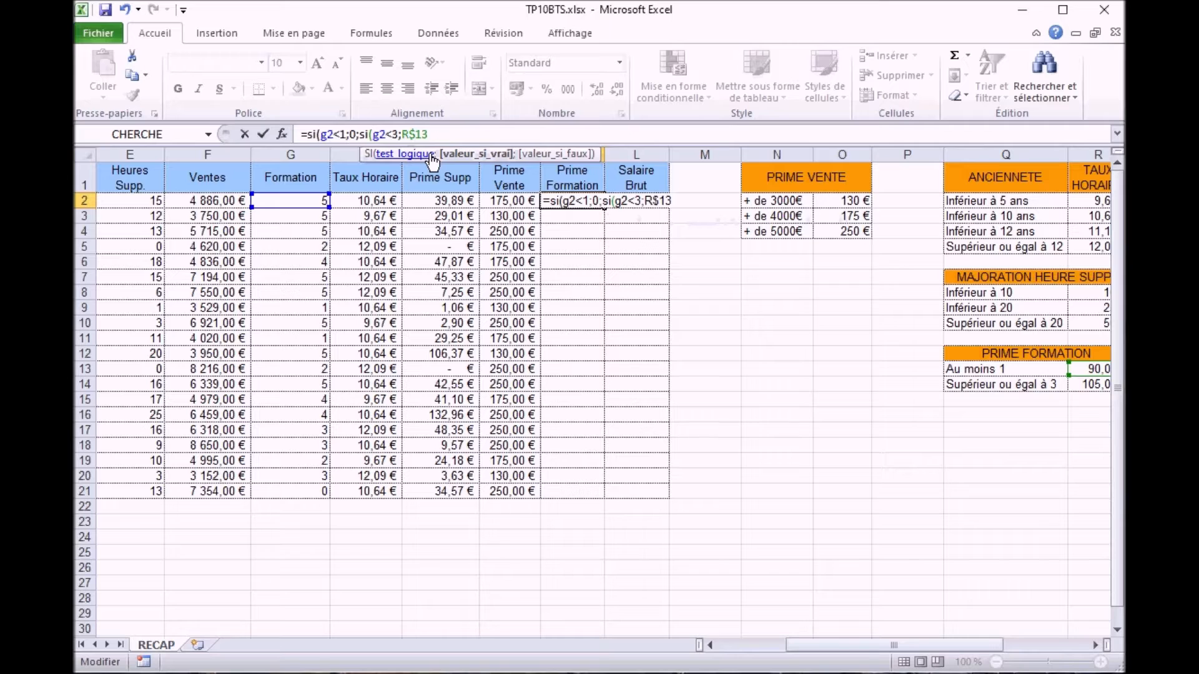
pyautogui.write(';r')
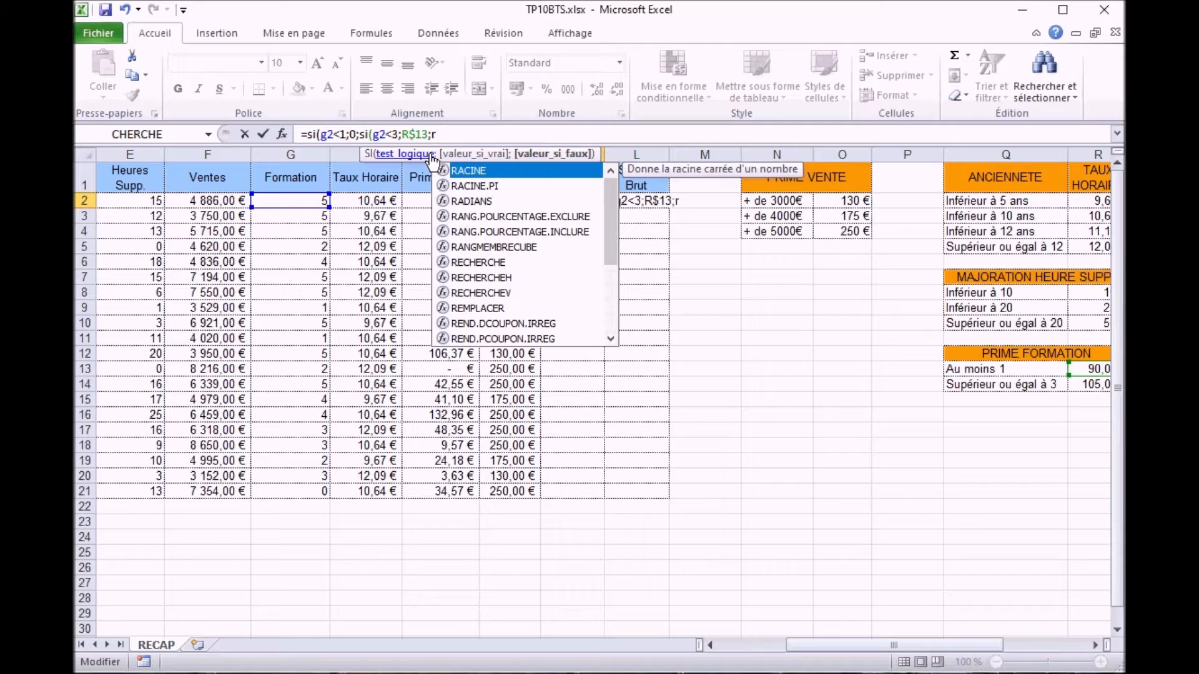
pyautogui.write('$14)')
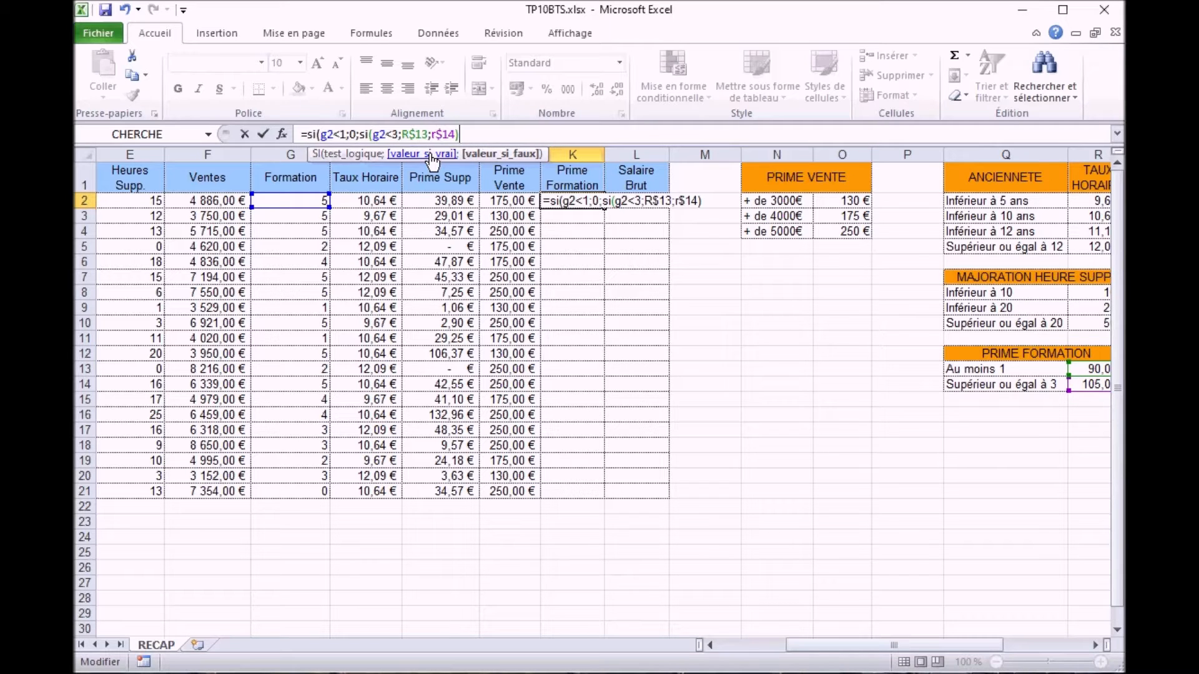
pyautogui.write(')')
pyautogui.press('Return')
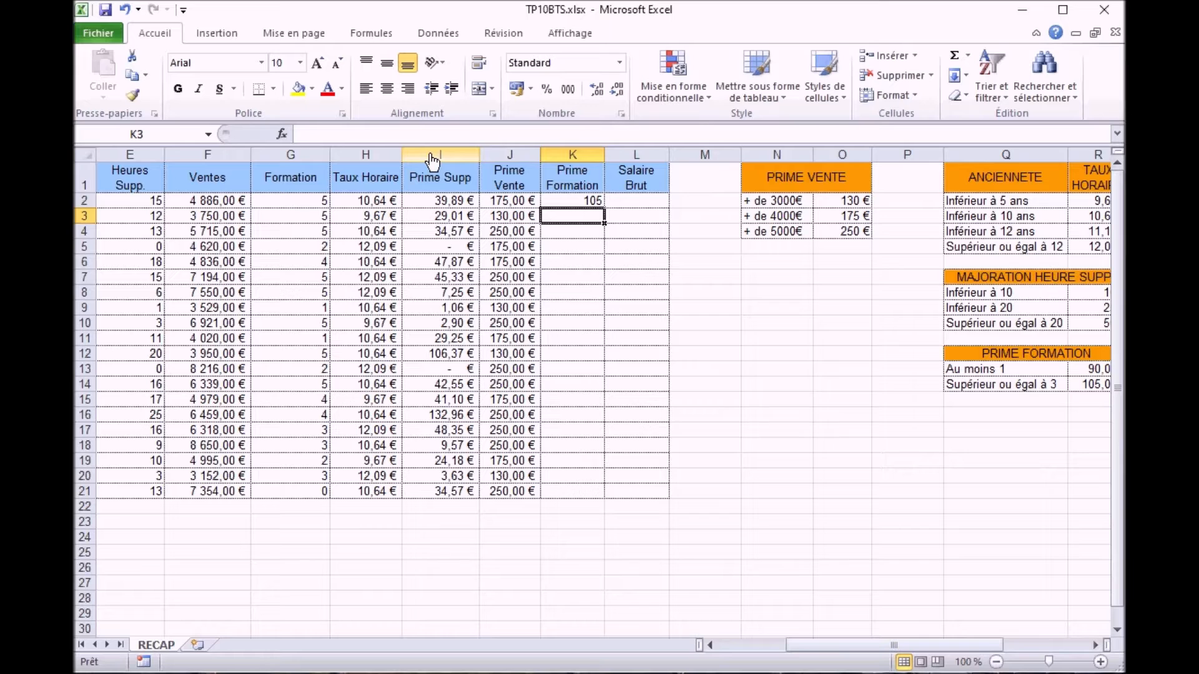
# Apply the euro accounting format to K2 and fill its formula down the Prime Formation column to row 21.
pyautogui.press('Up')
pyautogui.click(516, 88)
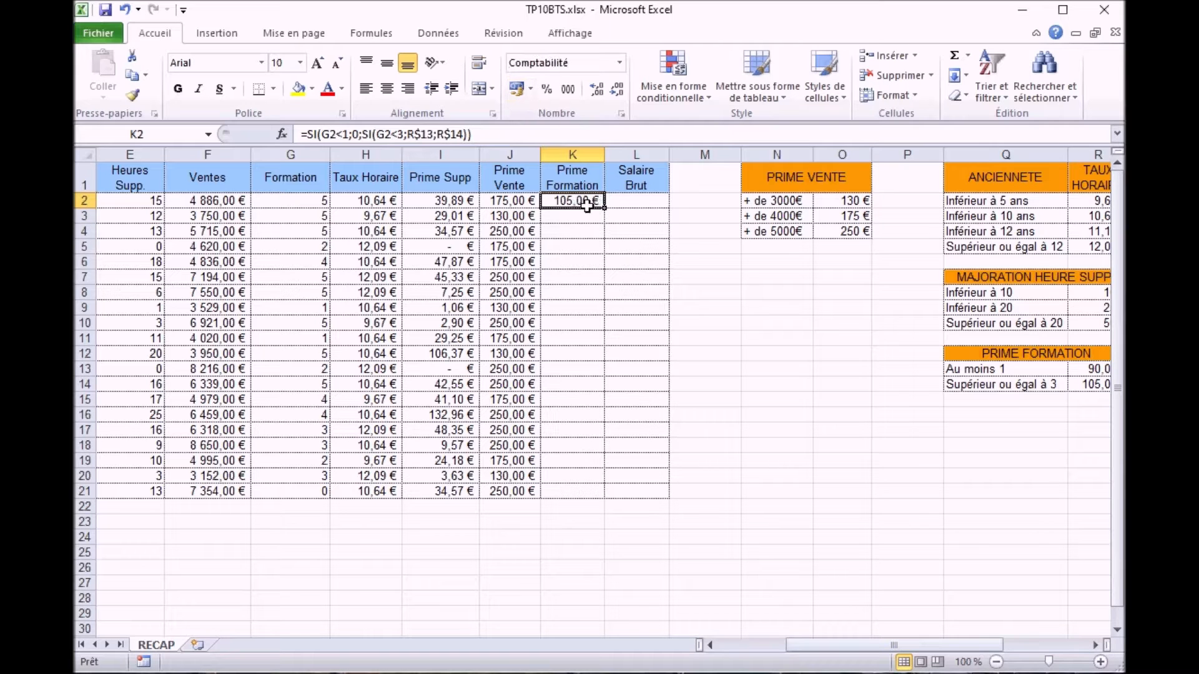
pyautogui.doubleClick(604, 208)
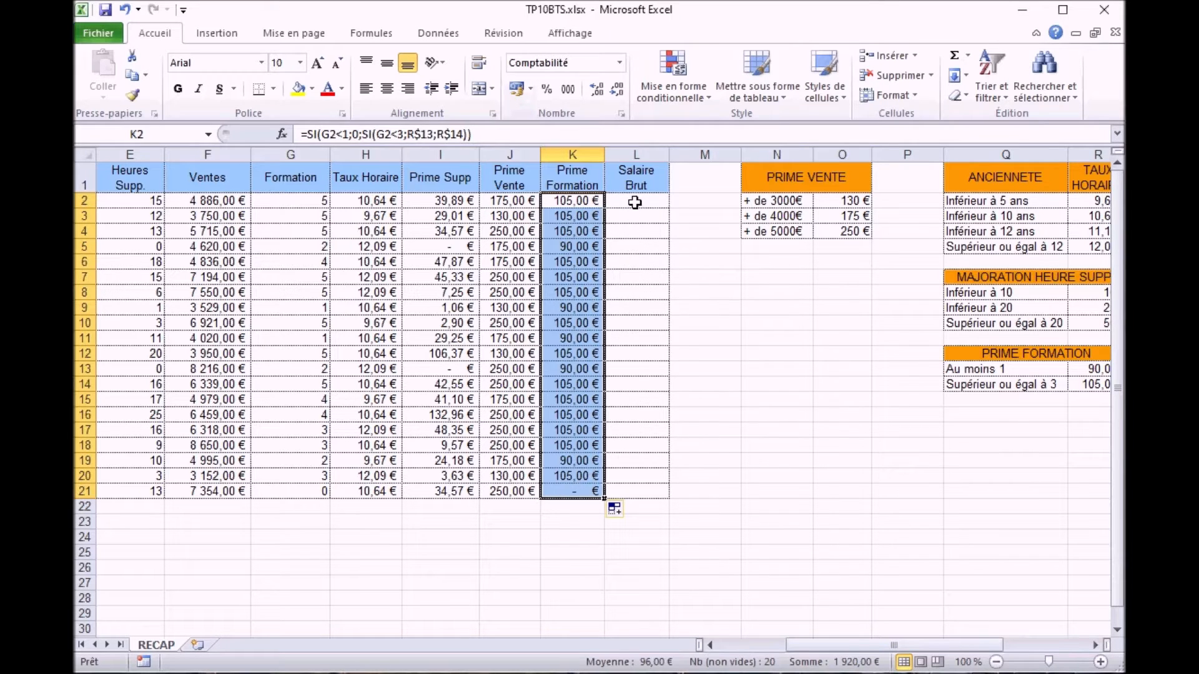
# Start the Salaire Brut formula in L2 with =(169+E2).
pyautogui.click(635, 203)
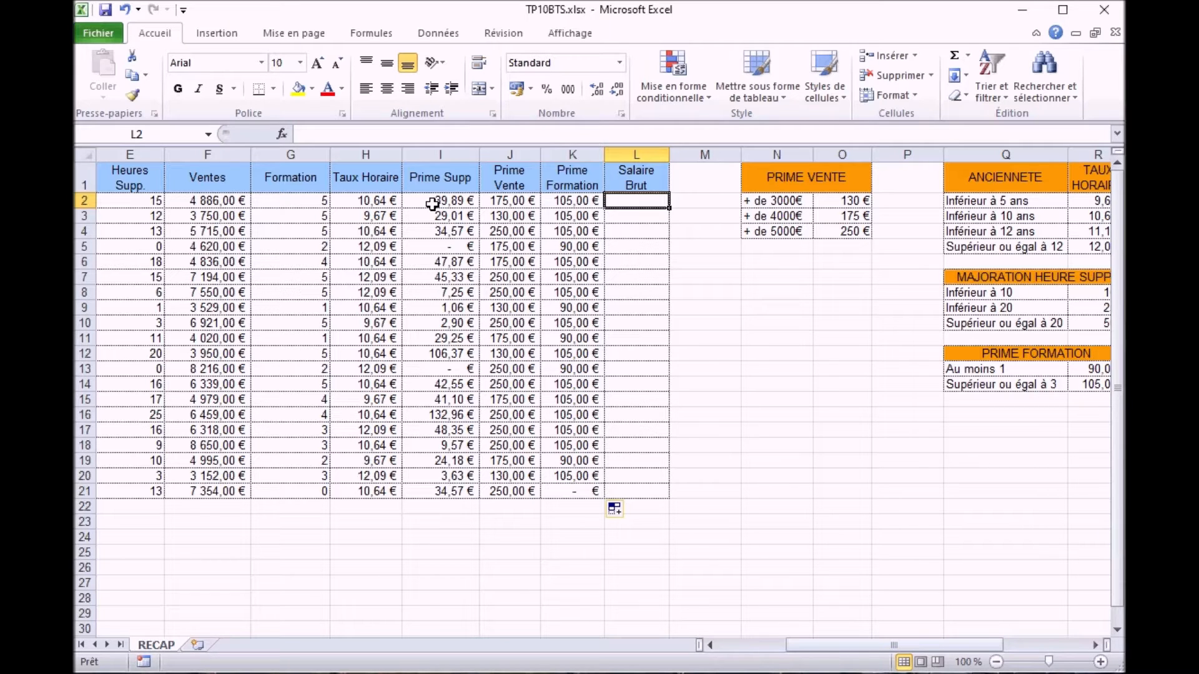
pyautogui.write('=')
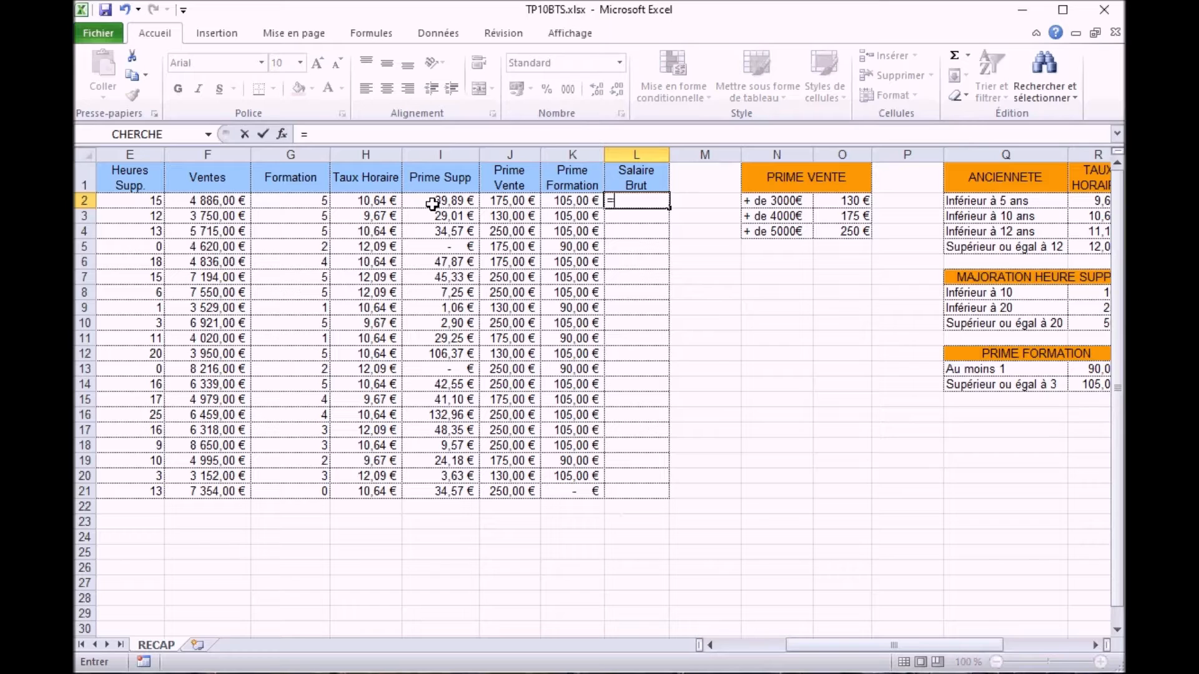
pyautogui.write('(169+')
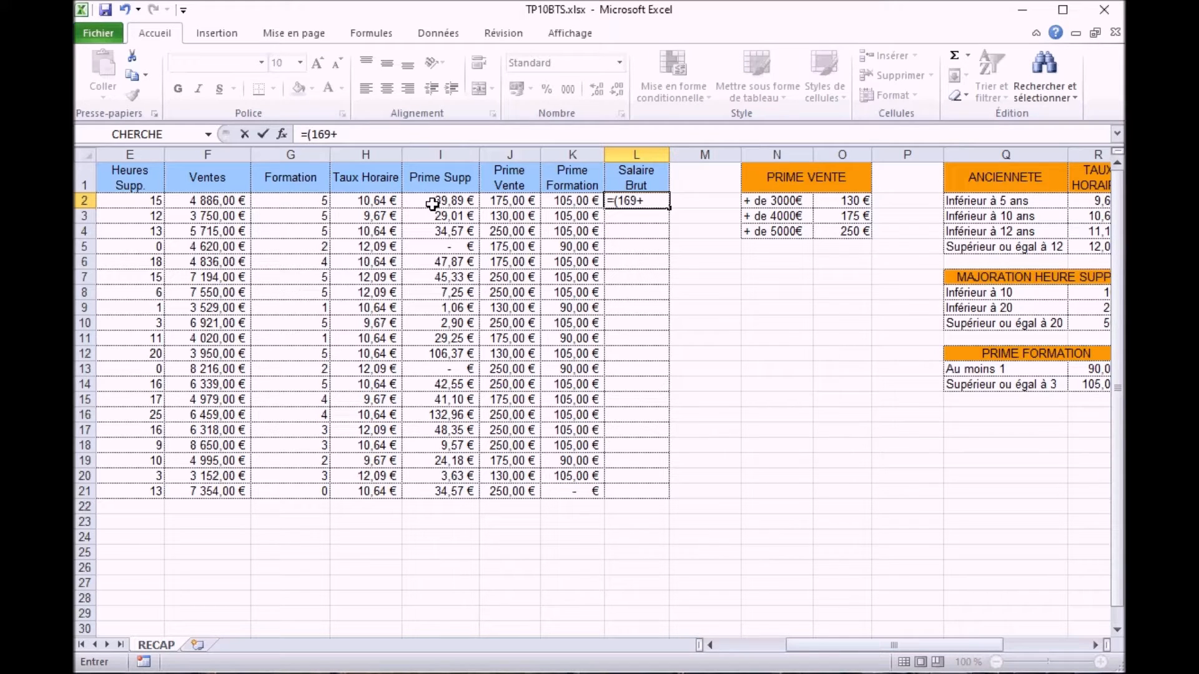
pyautogui.write('e2)')
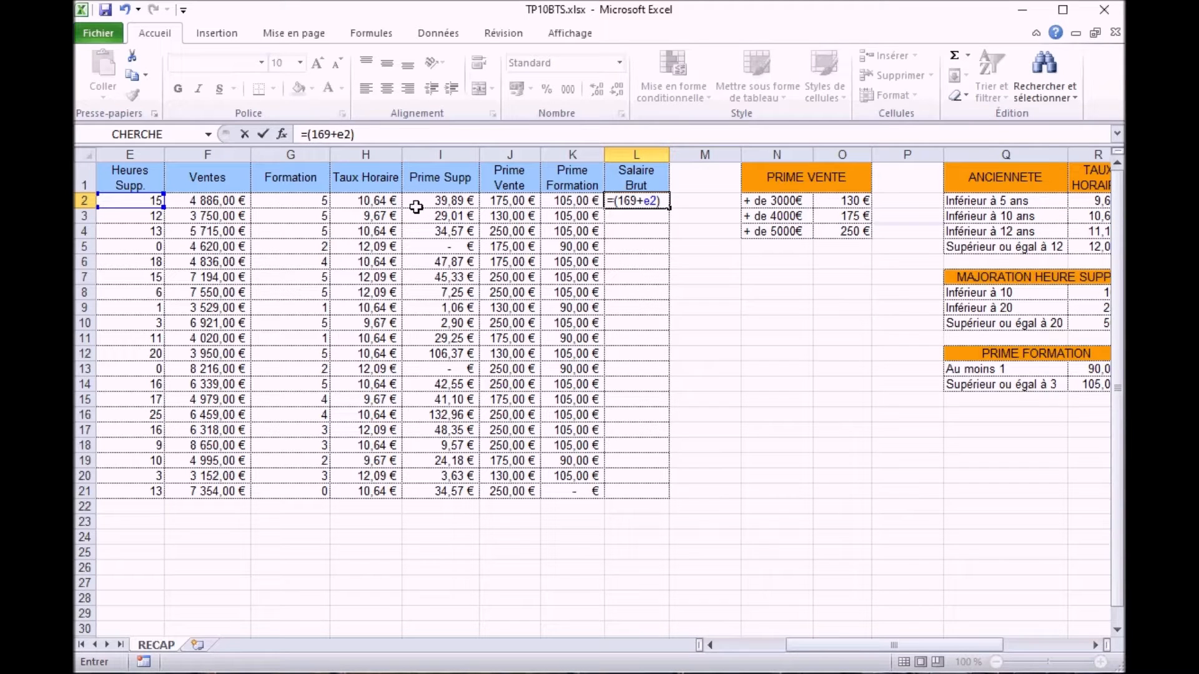
pyautogui.click(379, 205)
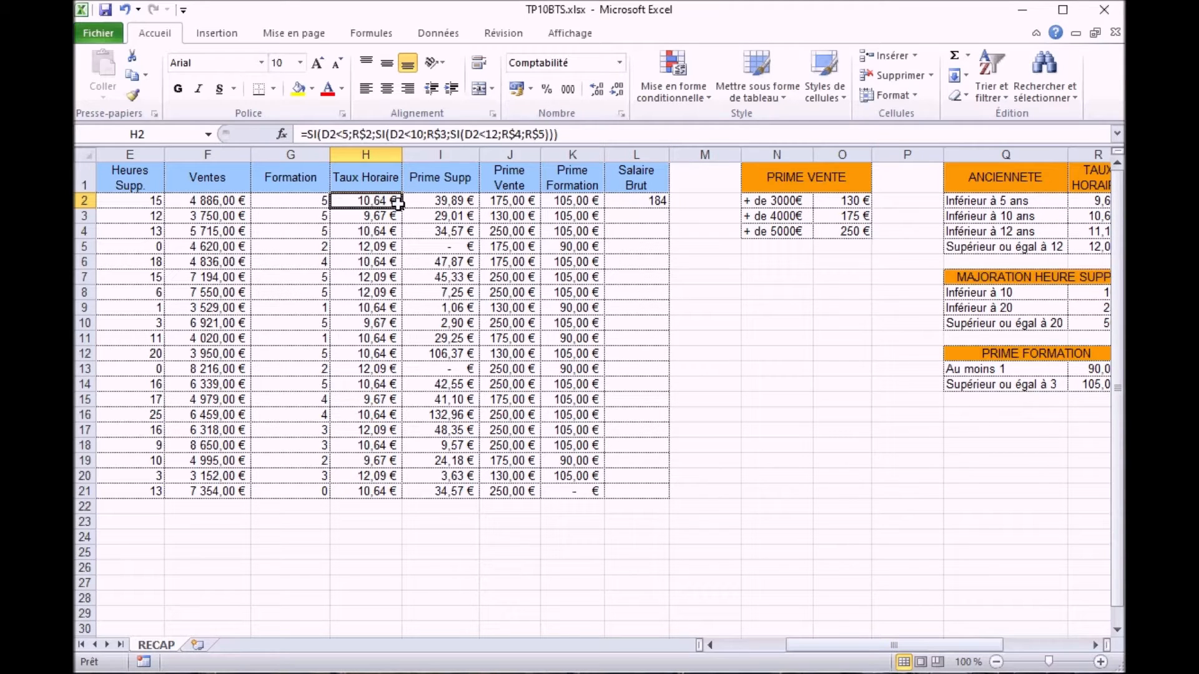
# Extend the L2 formula to multiply the hours by H2 and add the bonuses: =(169+E2)*H2+I2+J2+K2.
pyautogui.click(651, 208)
pyautogui.click(366, 135)
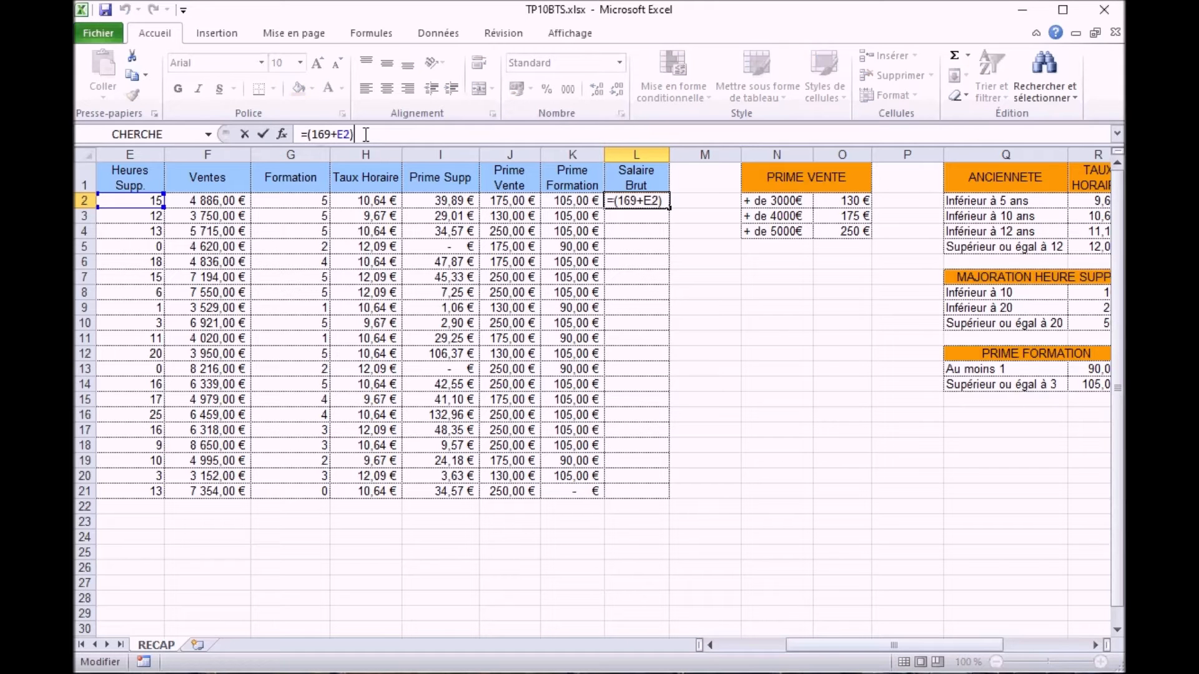
pyautogui.write('*')
pyautogui.click(352, 200)
pyautogui.write('+')
pyautogui.click(415, 202)
pyautogui.write('+')
pyautogui.click(527, 201)
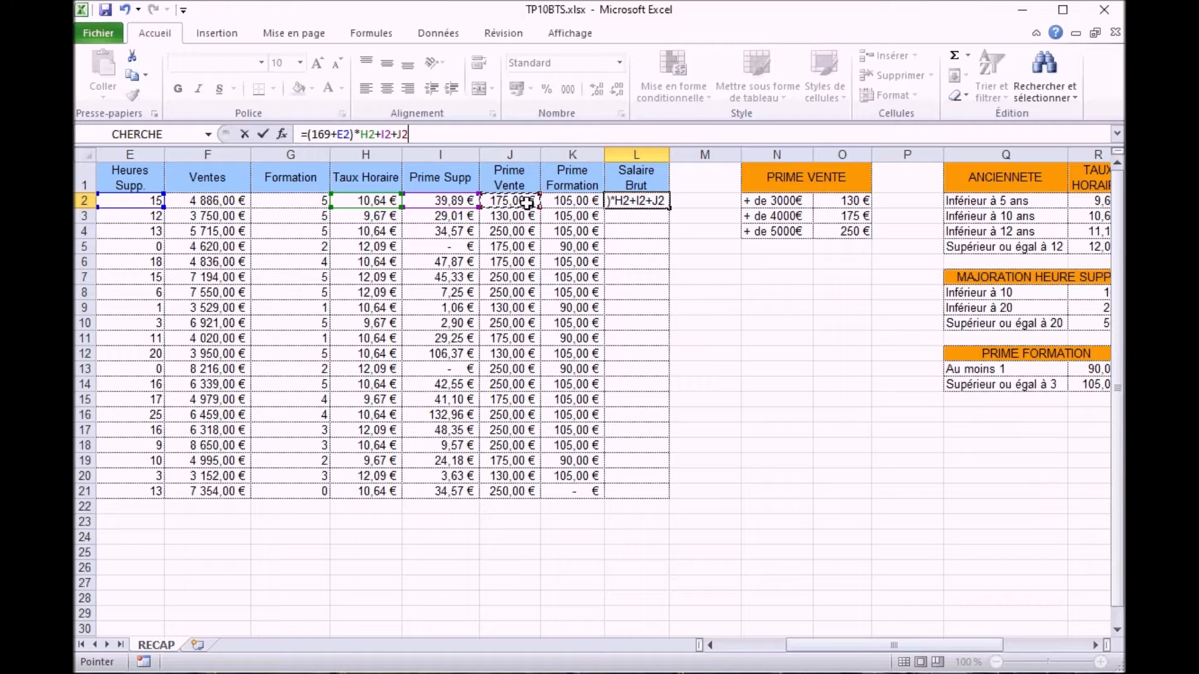
pyautogui.write('+')
pyautogui.click(558, 200)
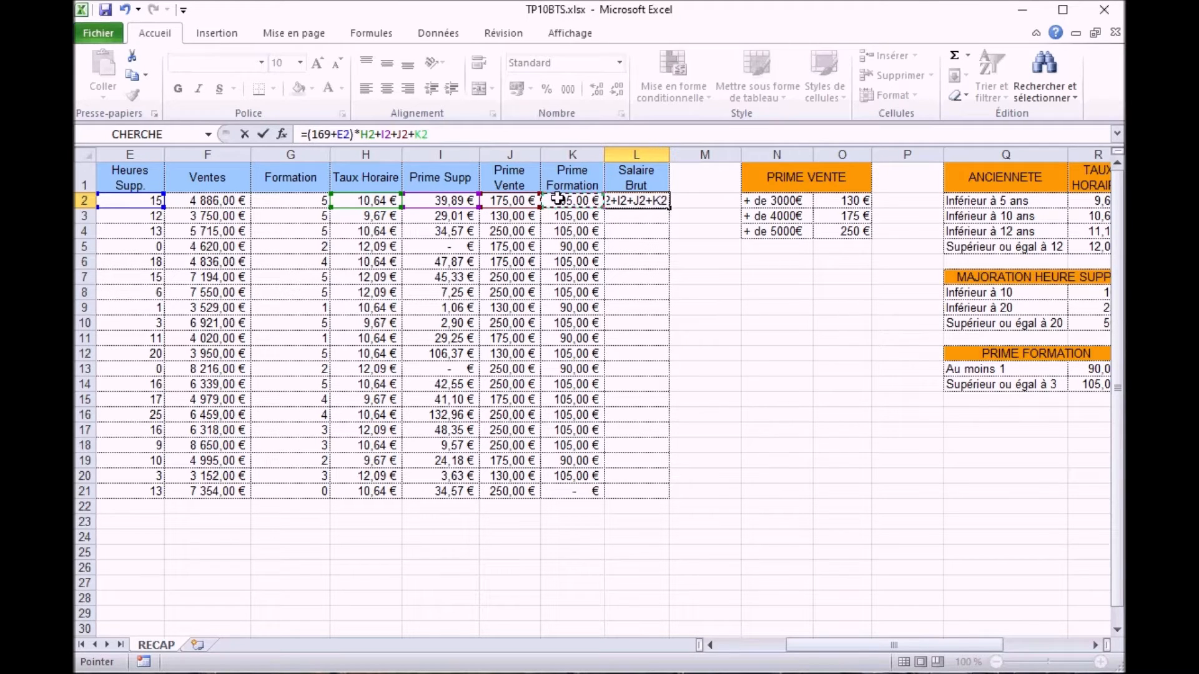
pyautogui.press('Return')
# Autofit the width of column L and fill the L2 formula down the Salaire Brut column to row 21.
pyautogui.click(624, 200)
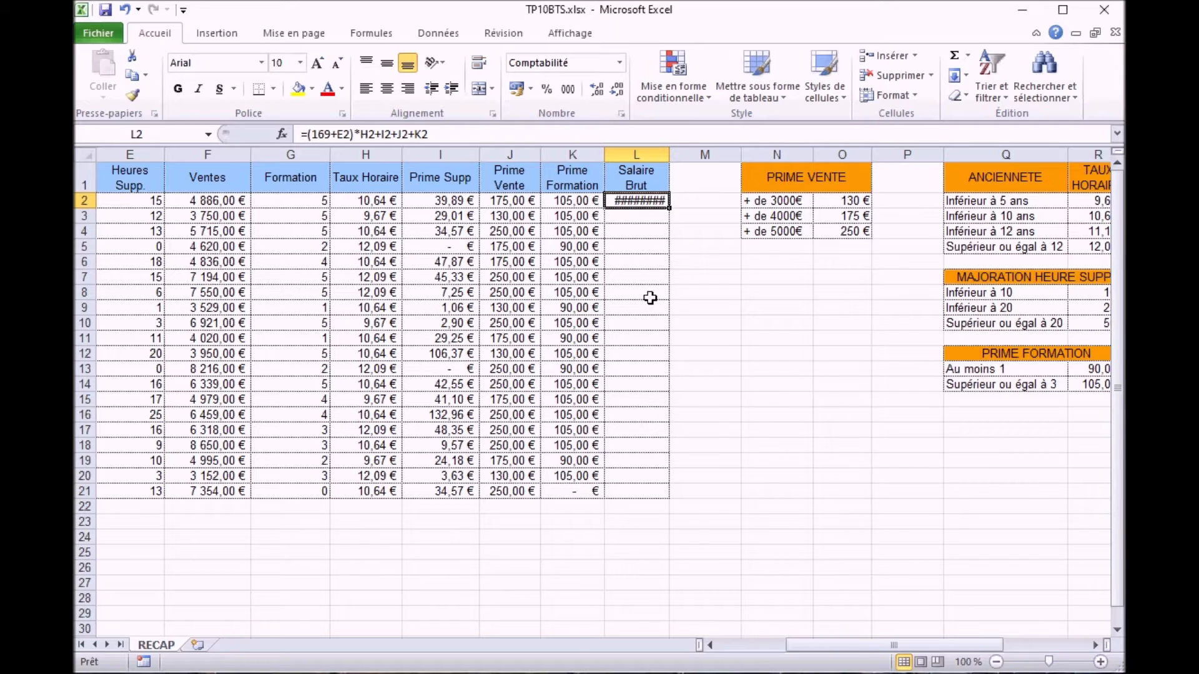
pyautogui.doubleClick(672, 156)
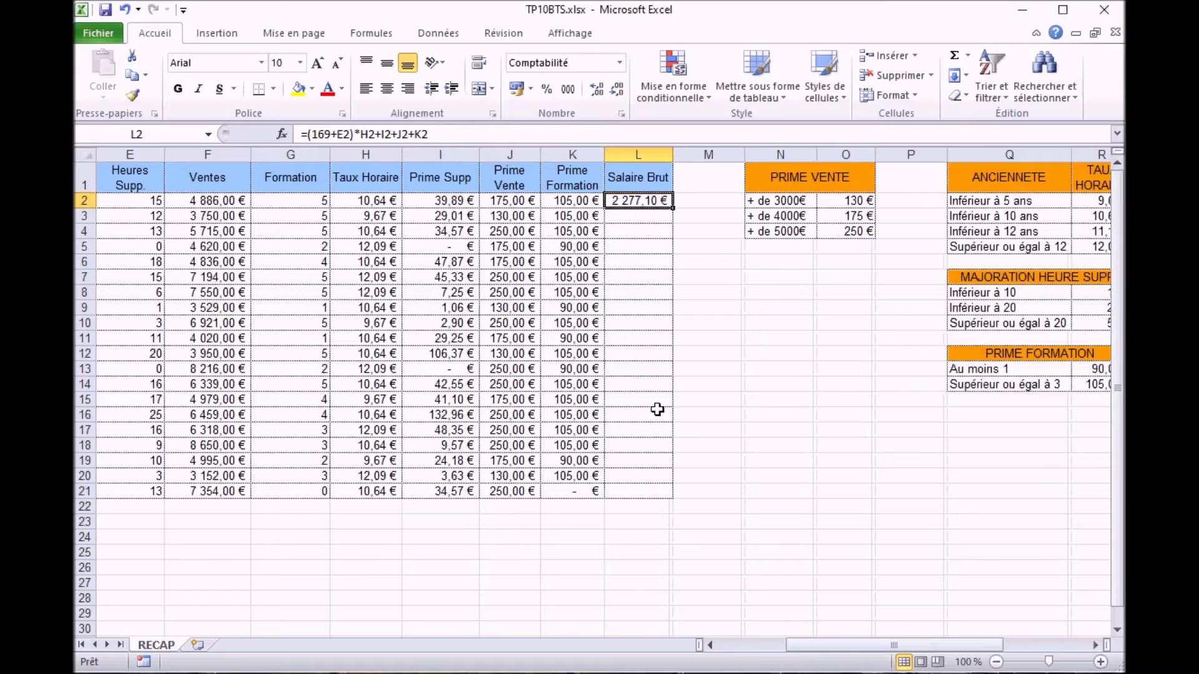
pyautogui.doubleClick(674, 208)
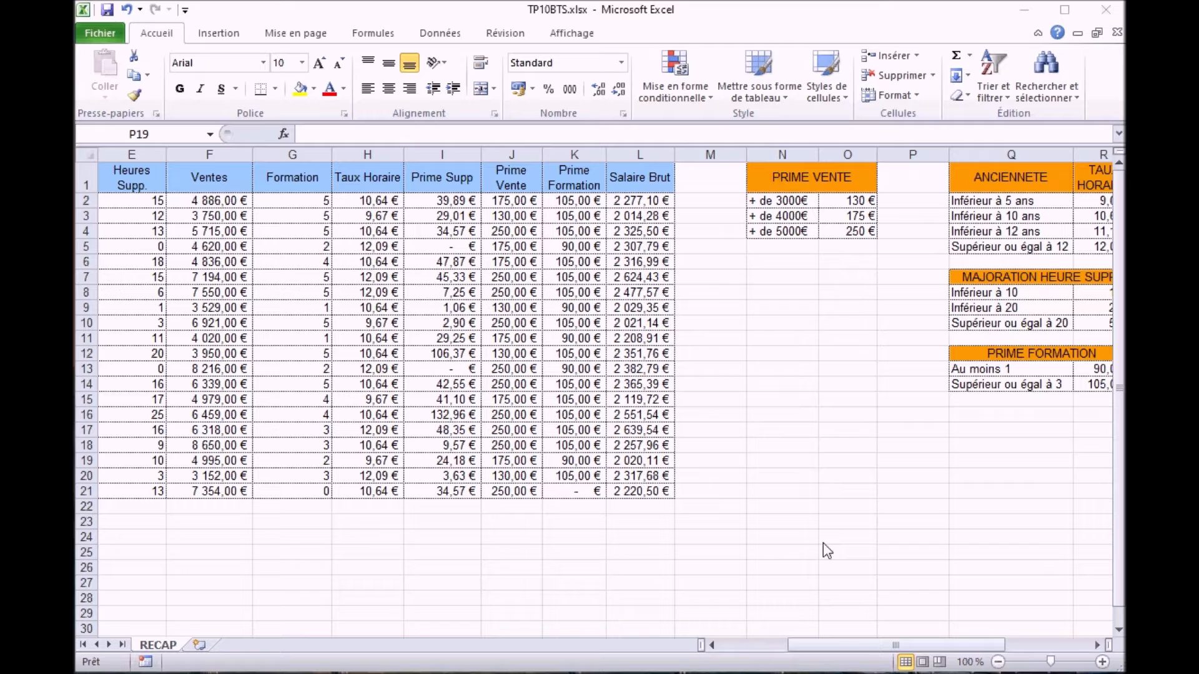
# List the sites Paris, Lyon and Nice in cells C24 to C26 and move to D24.
pyautogui.moveTo(810, 646); pyautogui.dragTo(735, 646)
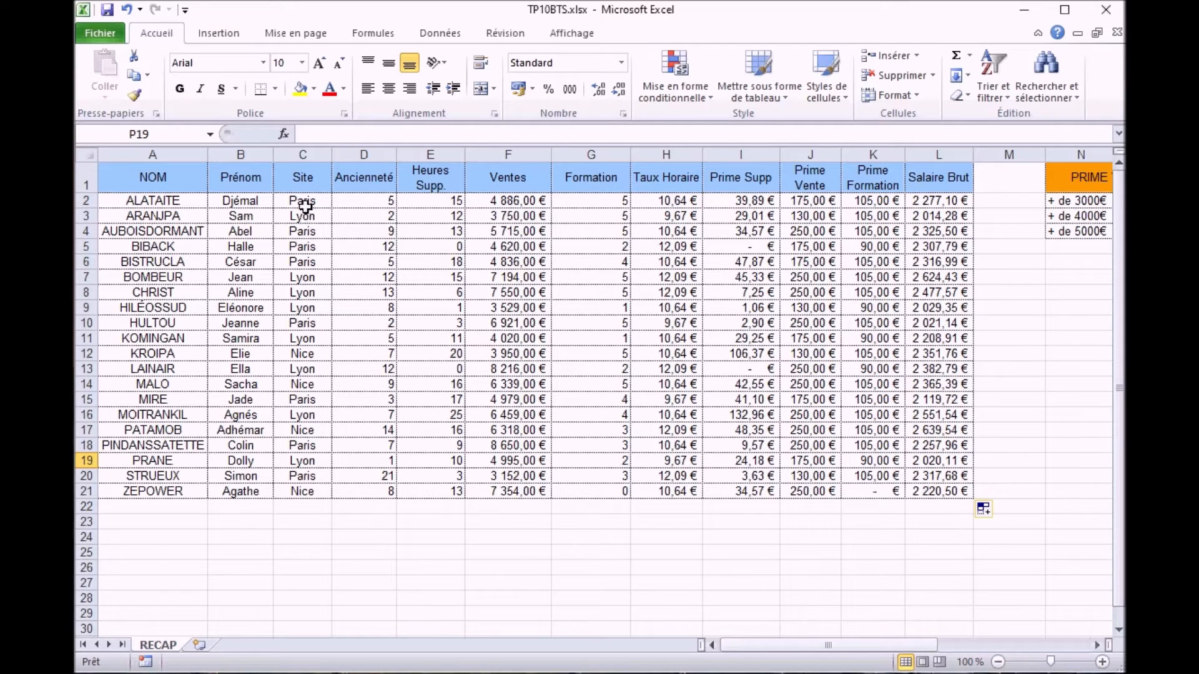
pyautogui.moveTo(304, 205); pyautogui.dragTo(311, 497)
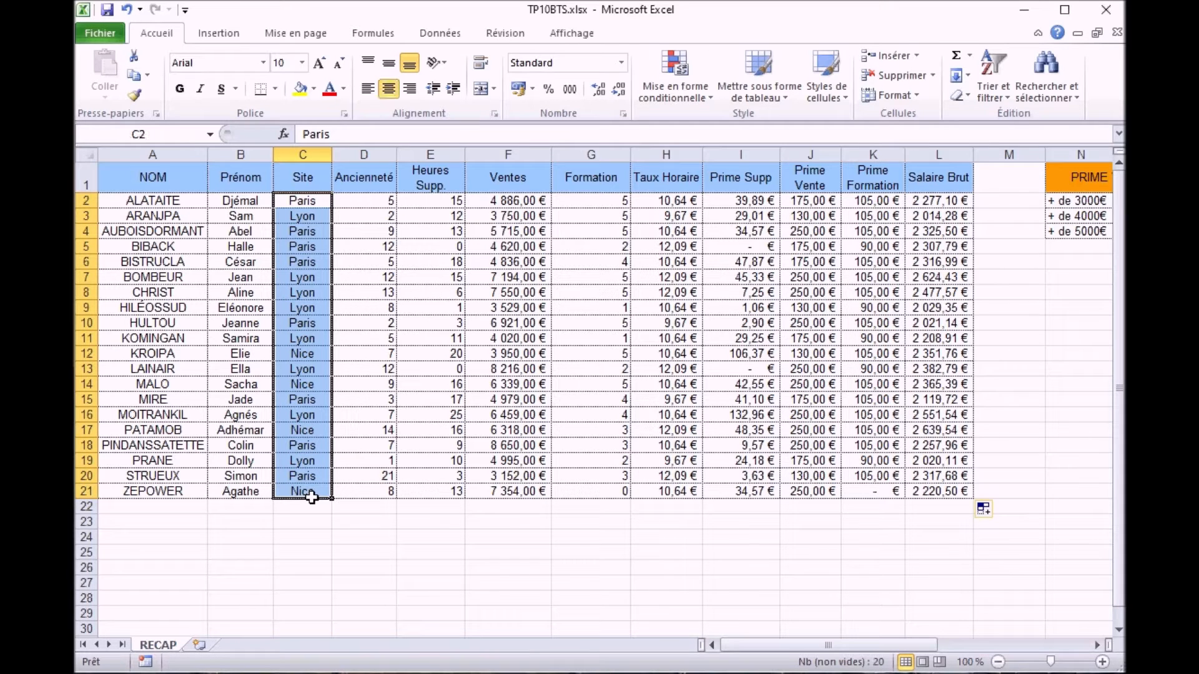
pyautogui.click(302, 540)
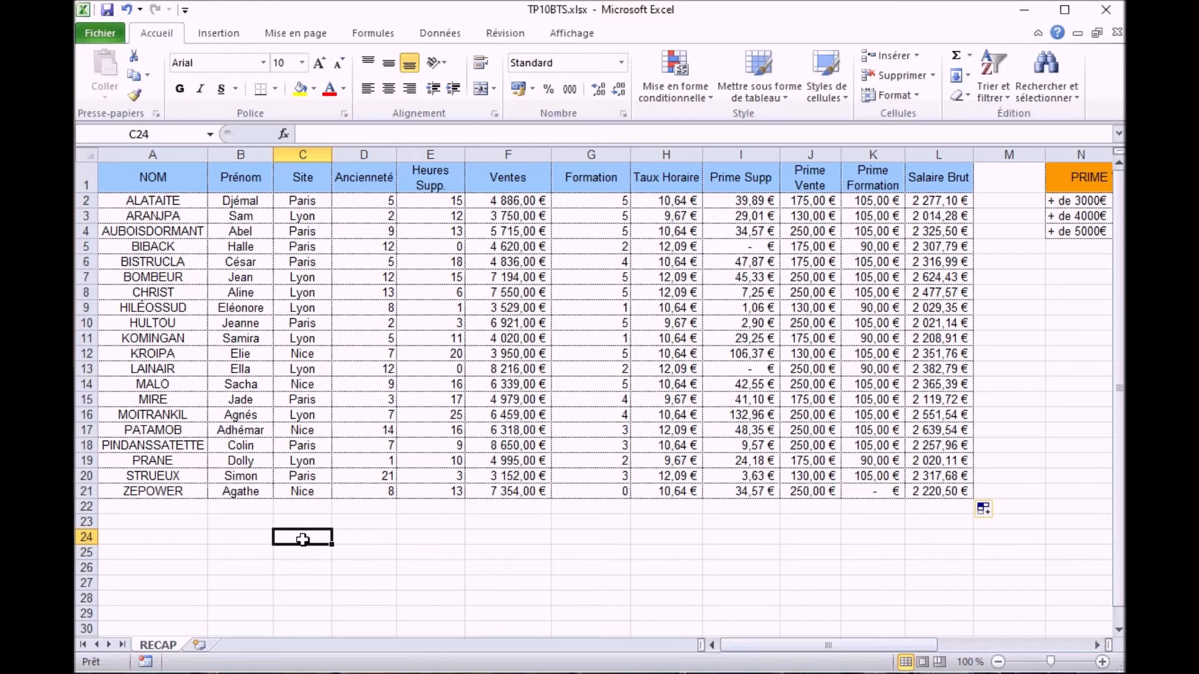
pyautogui.write('Paris')
pyautogui.press('Return')
pyautogui.write('Lyon')
pyautogui.press('Return')
pyautogui.write('Nice')
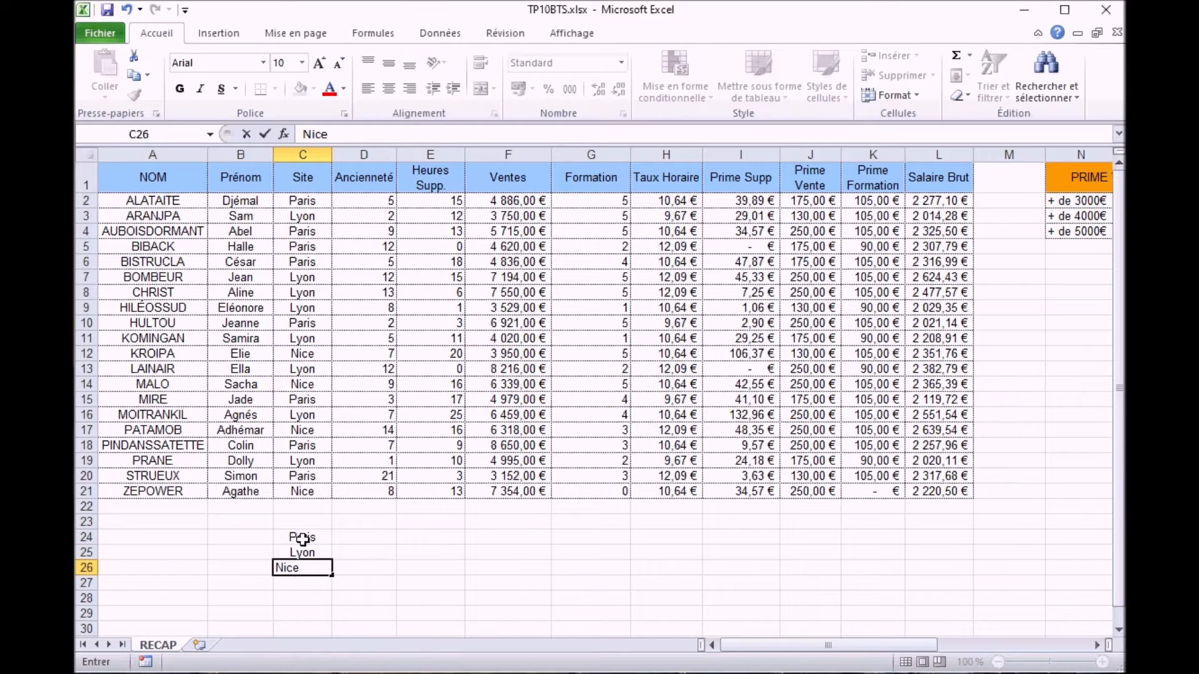
pyautogui.press('Return')
pyautogui.press('Right')
pyautogui.press('Up')
pyautogui.press('Up')
pyautogui.press('Up')
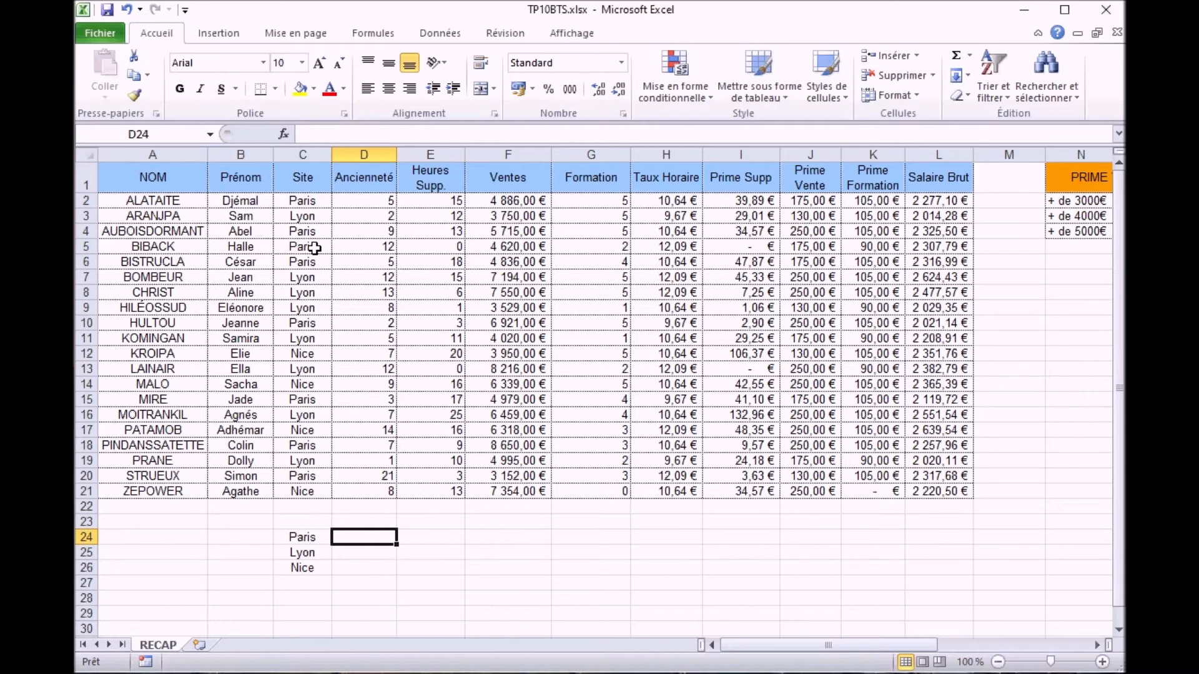
# Examine the Site range C2:C21 together with the Ventes range F2:F21.
pyautogui.moveTo(302, 199); pyautogui.dragTo(319, 462)
pyautogui.moveTo(529, 199); pyautogui.dragTo(501, 361)
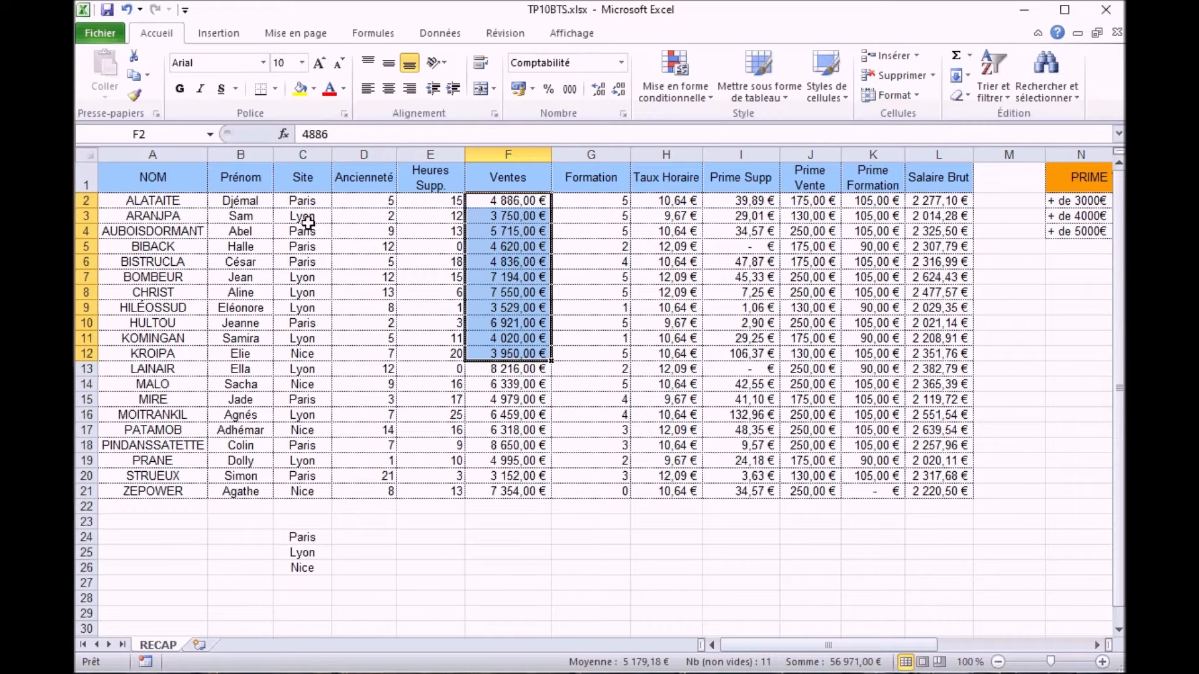
pyautogui.moveTo(305, 201); pyautogui.dragTo(310, 492)
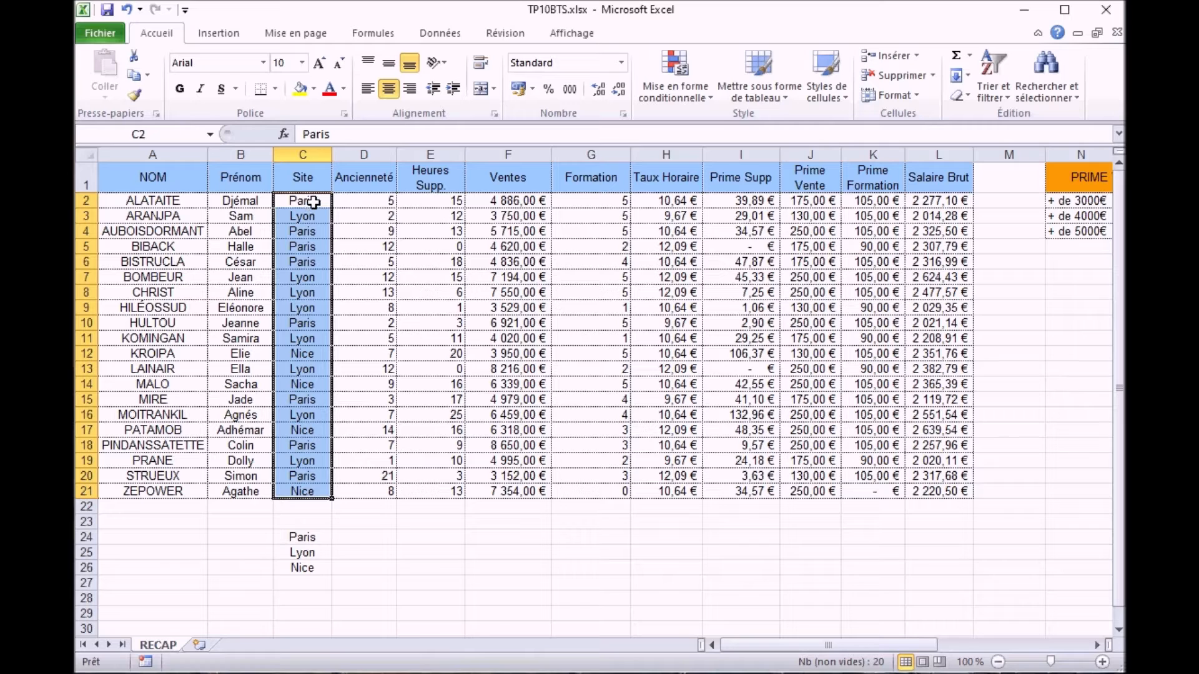
pyautogui.moveTo(521, 201); pyautogui.dragTo(523, 498)
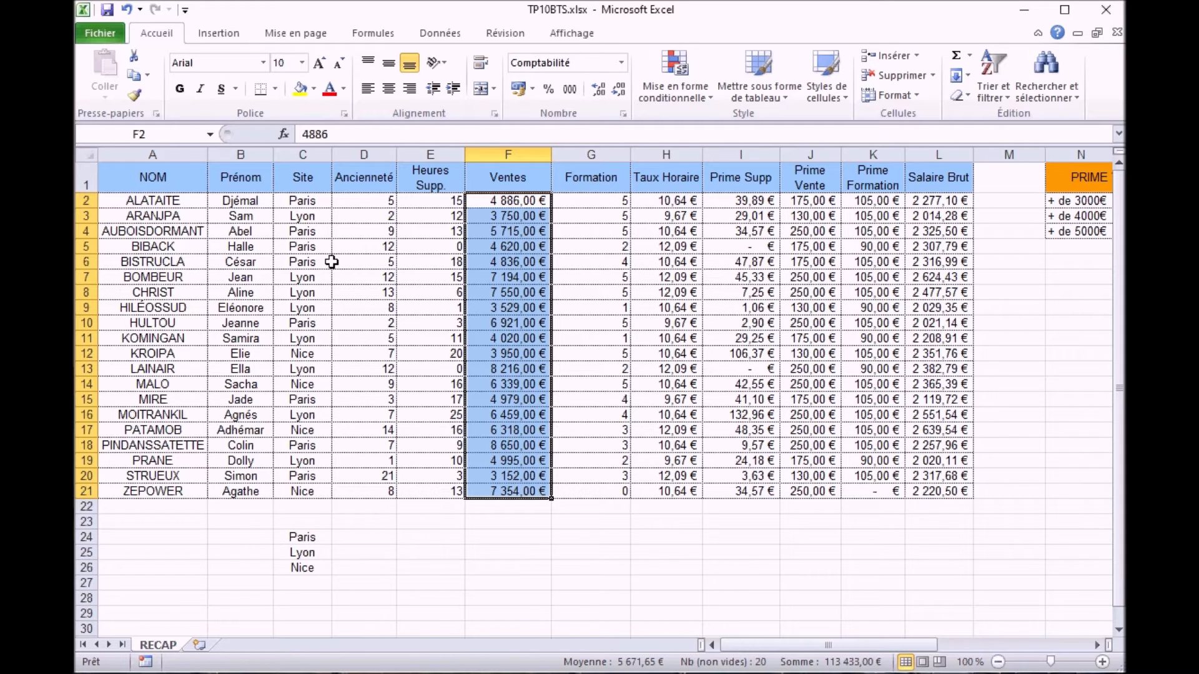
pyautogui.moveTo(304, 201); pyautogui.dragTo(302, 492)
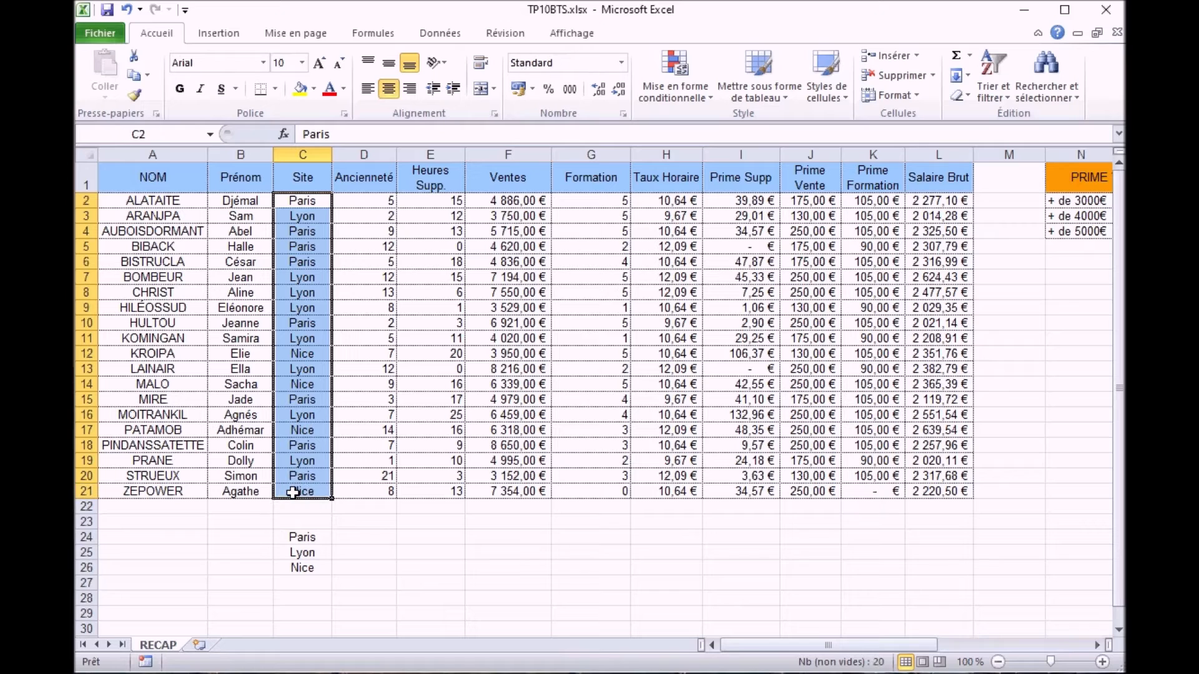
# Name the Site range C2:C21 "site" and the Ventes range F2:F21 "vente".
pyautogui.click(180, 134)
pyautogui.write('site')
pyautogui.press('Return')
pyautogui.moveTo(476, 197); pyautogui.dragTo(487, 493)
pyautogui.click(158, 136)
pyautogui.write('vent')
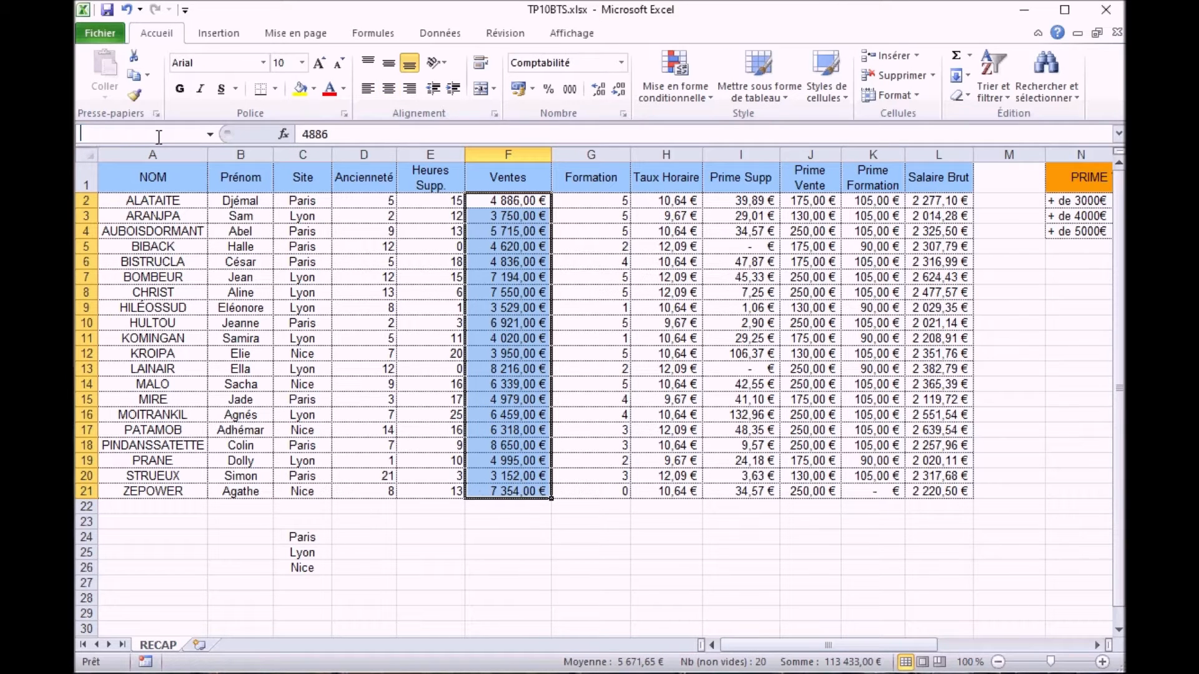
pyautogui.write('e')
pyautogui.press('Return')
# Calculate the Paris sales total in D24 with =SOMME.SI(site;C24;vente).
pyautogui.click(369, 534)
pyautogui.write('=somme')
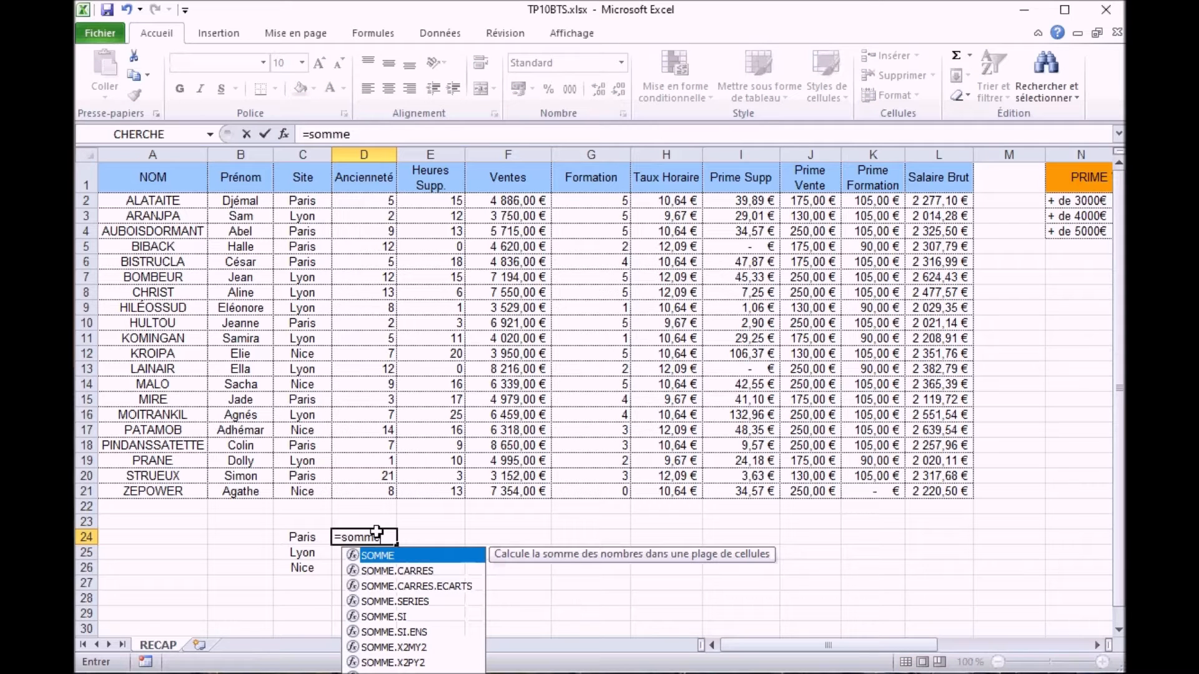
pyautogui.write('.si(')
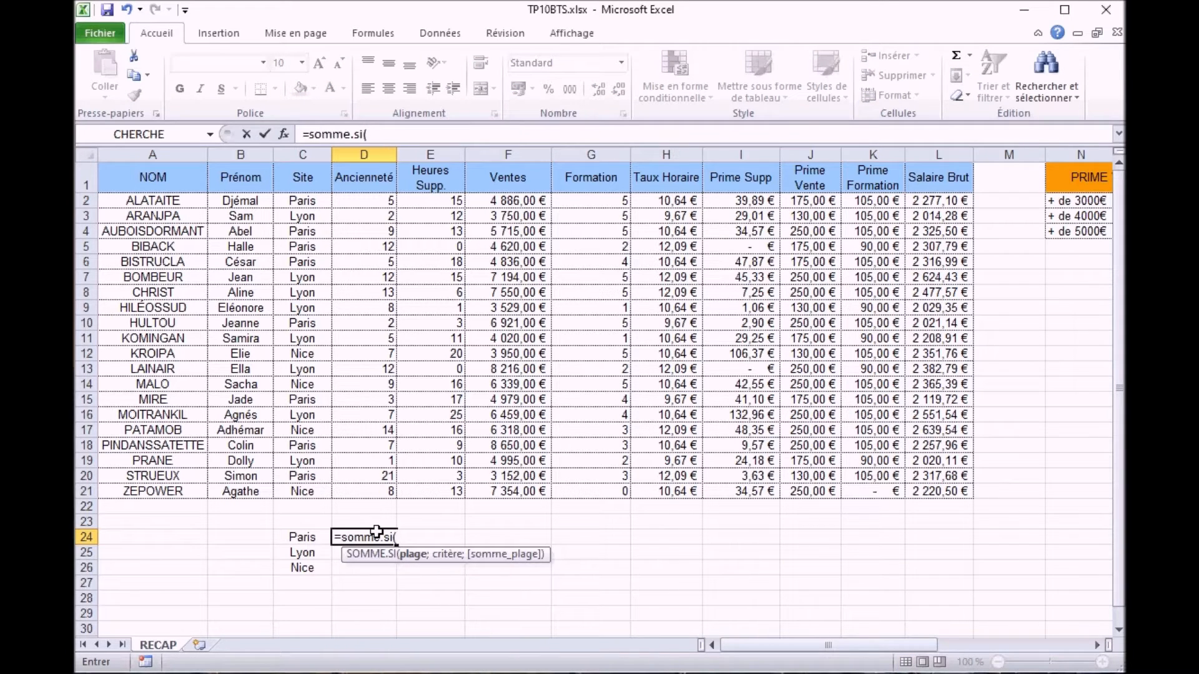
pyautogui.write('site')
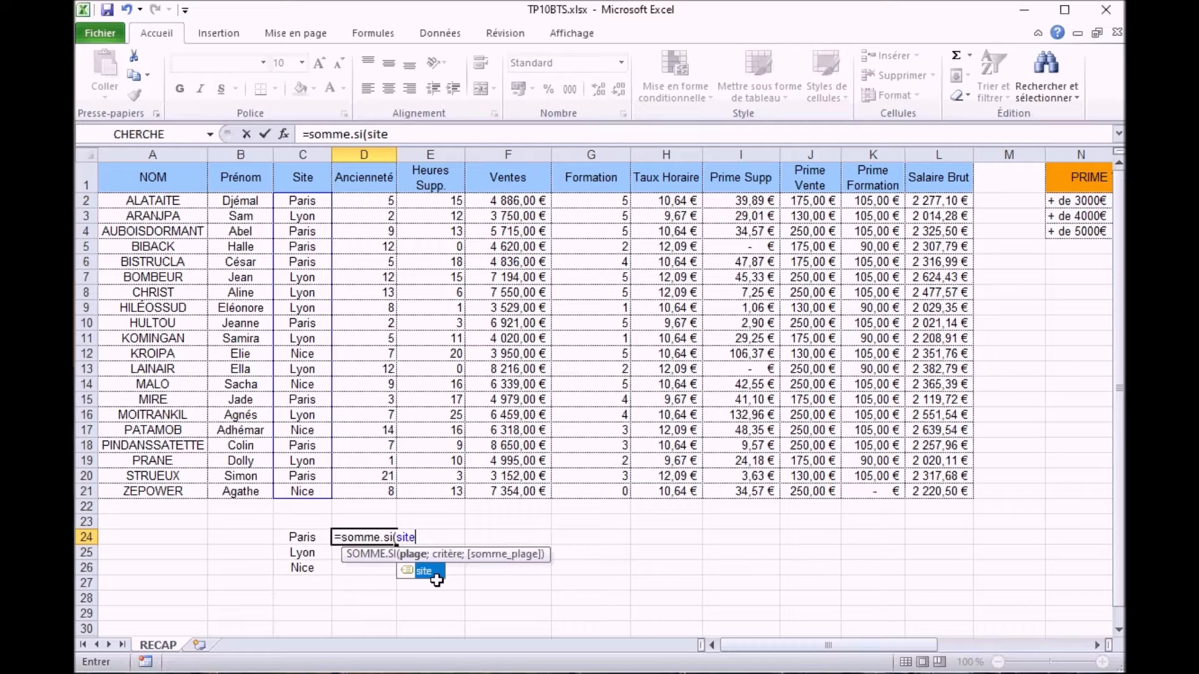
pyautogui.write(';')
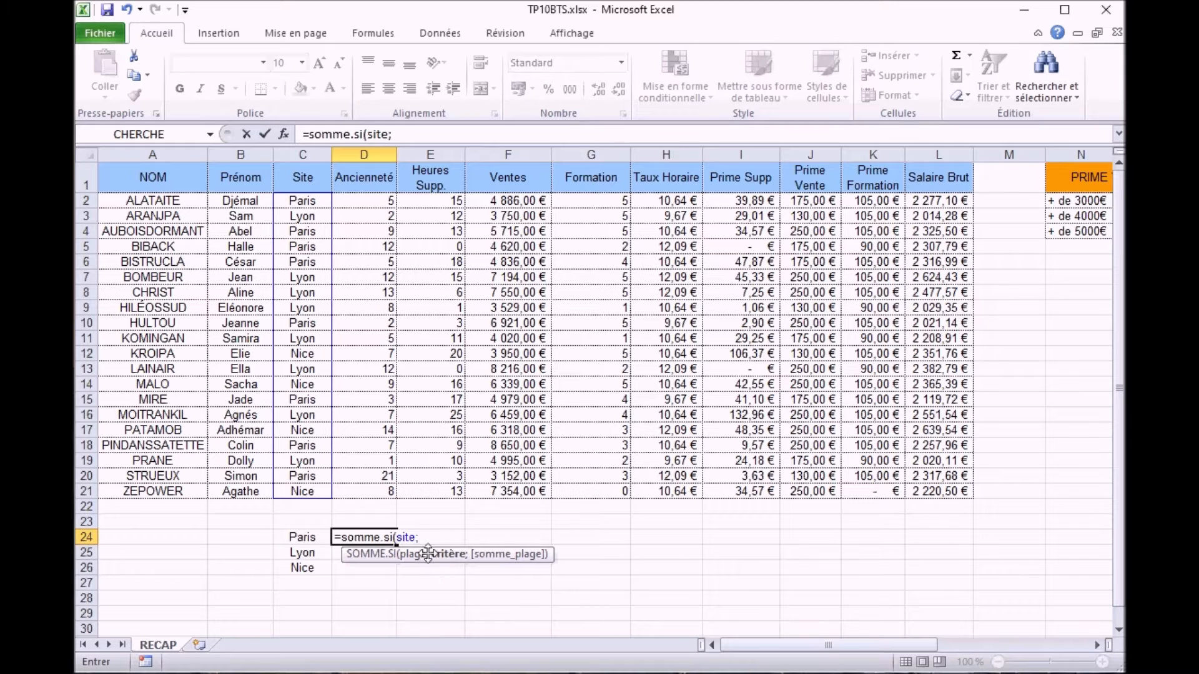
pyautogui.click(302, 537)
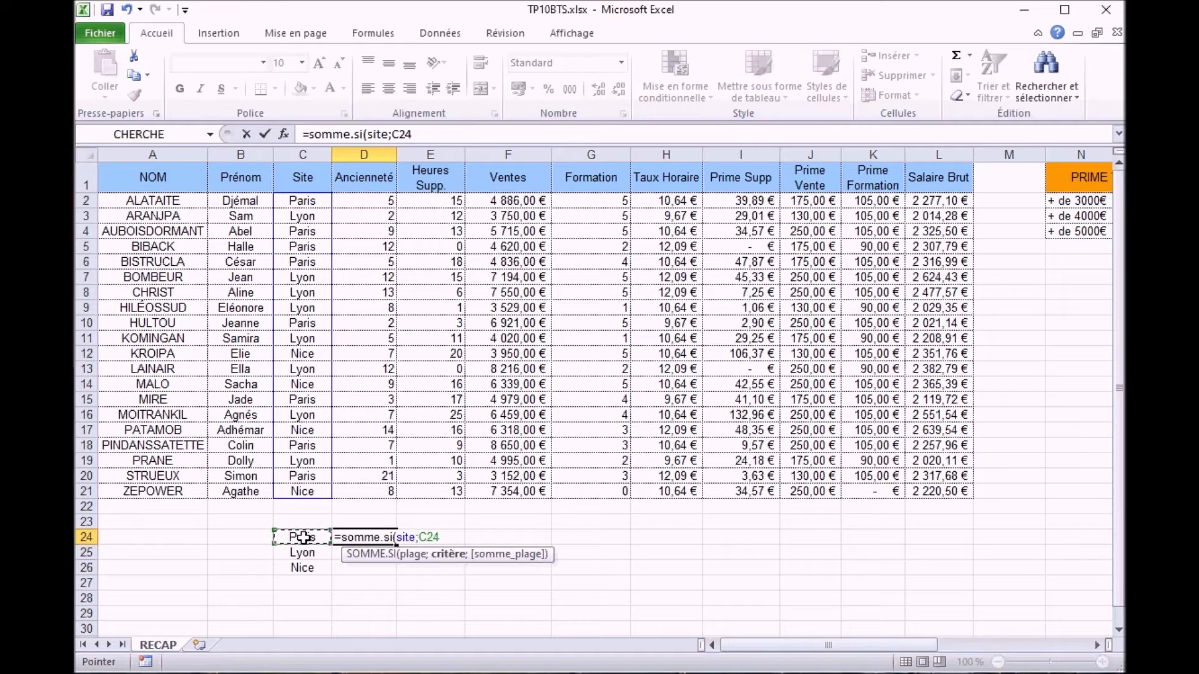
pyautogui.write(';')
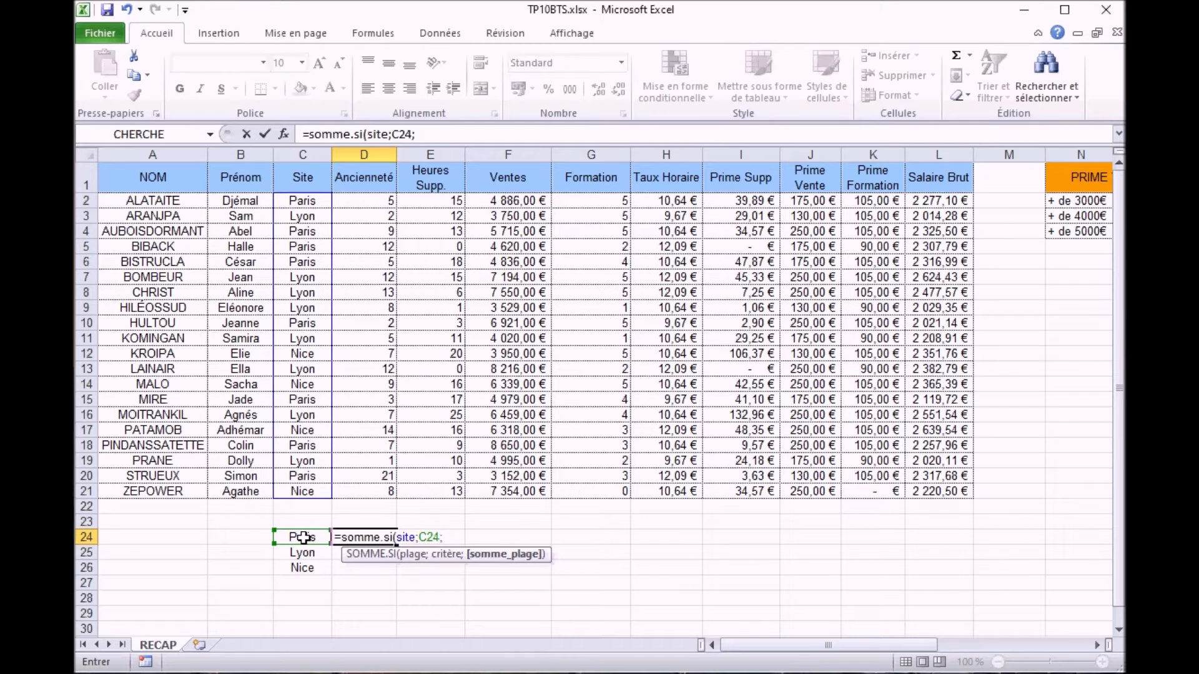
pyautogui.write('vent')
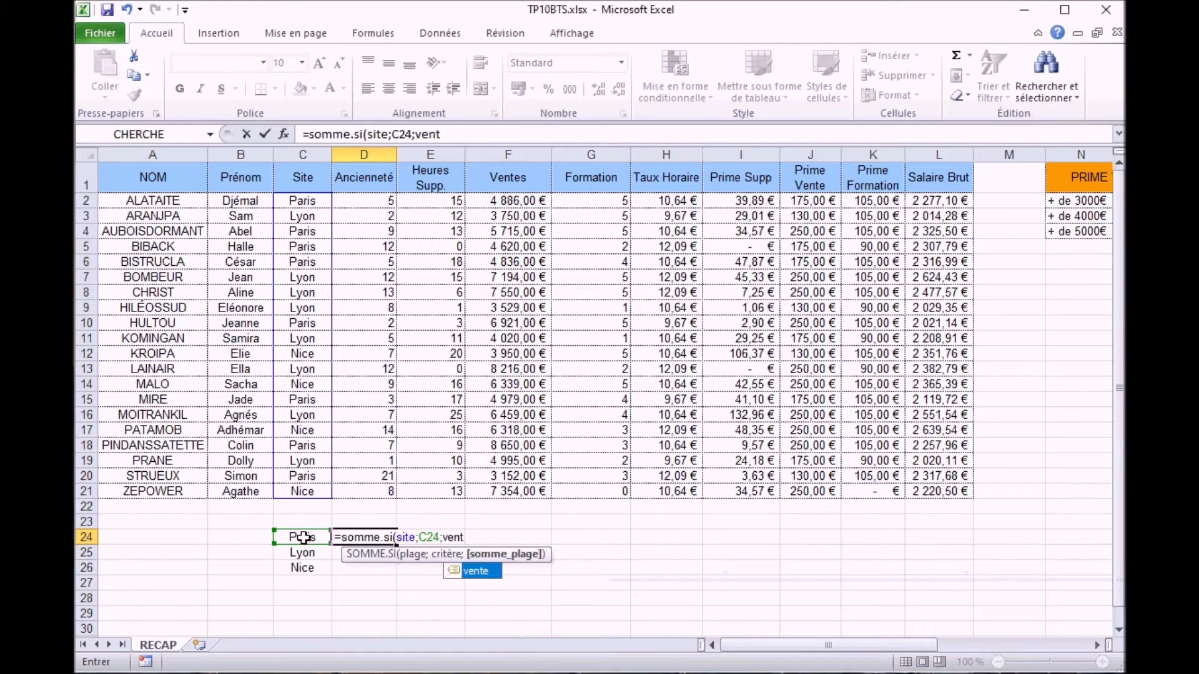
pyautogui.write('e)')
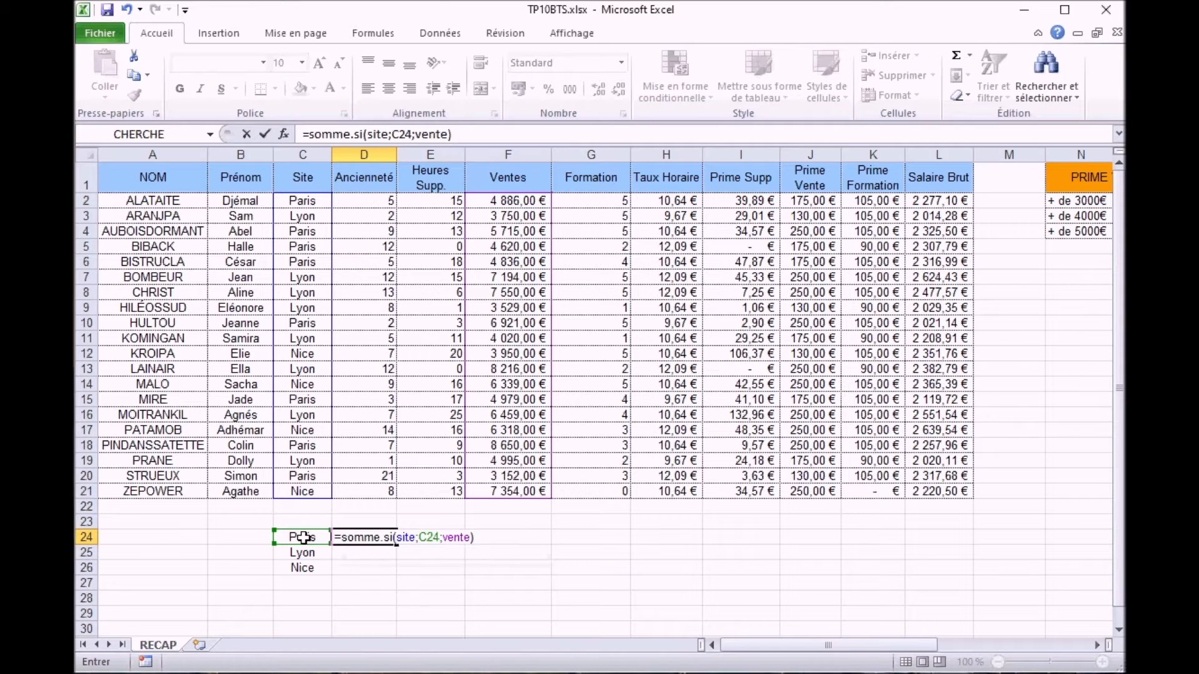
pyautogui.press('Return')
# Apply the euro accounting format to D24 and fill its formula down to D26 for Lyon and Nice.
pyautogui.click(358, 538)
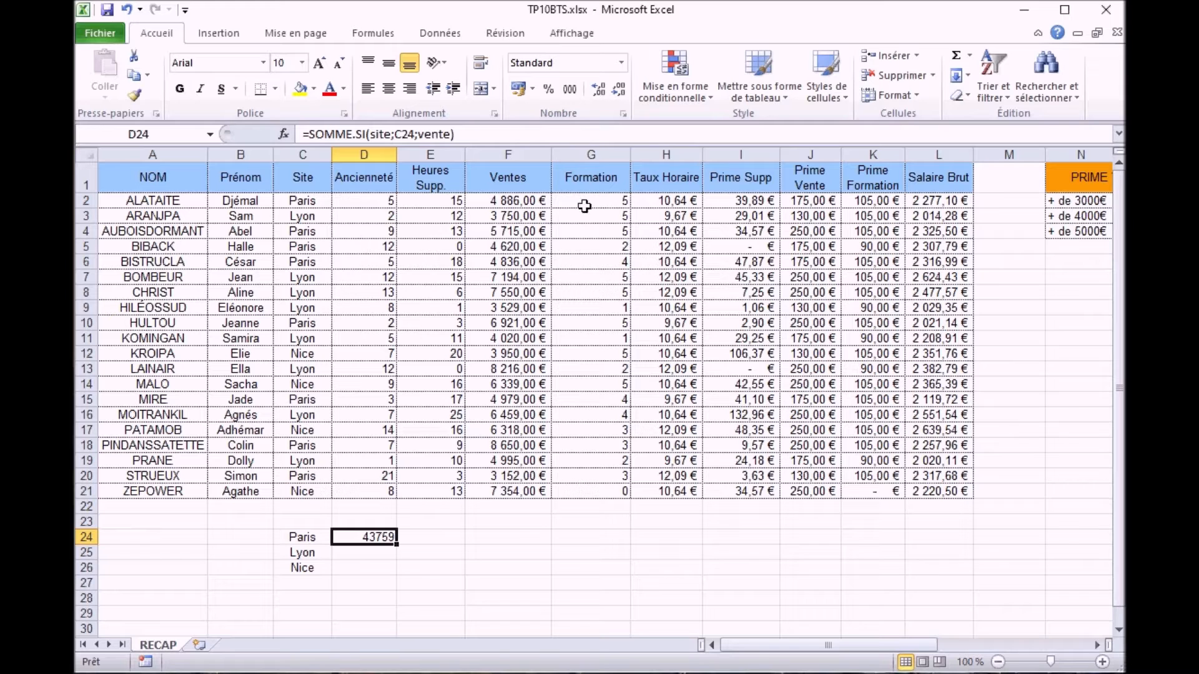
pyautogui.click(518, 89)
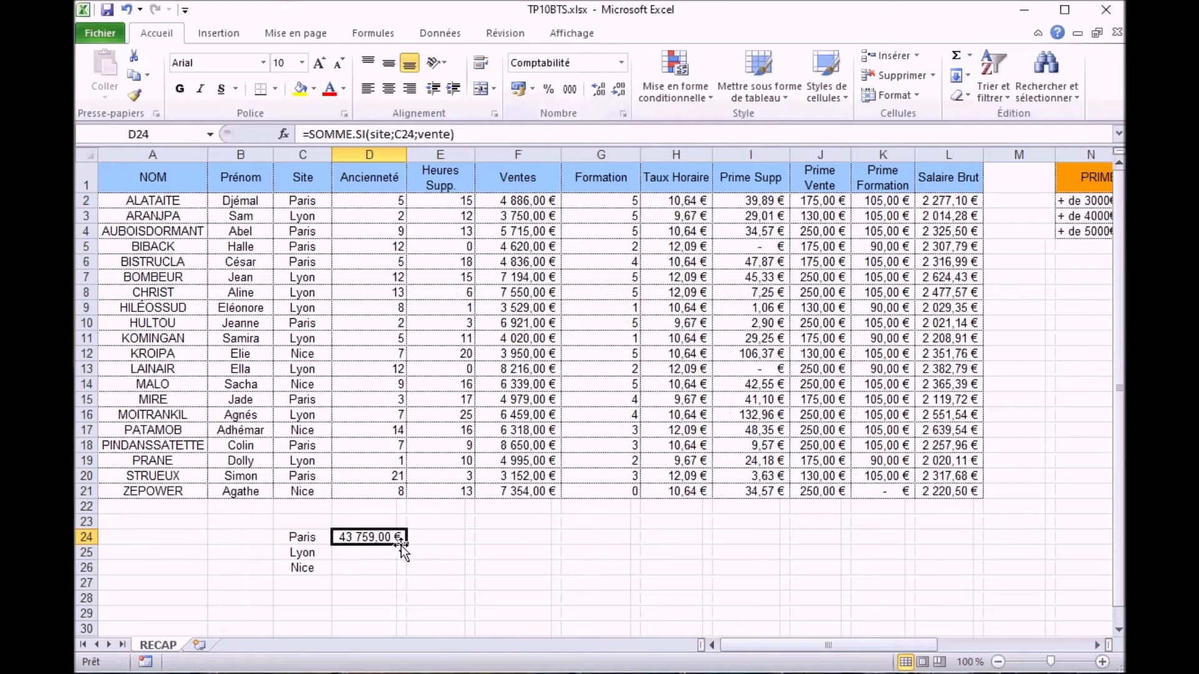
pyautogui.moveTo(405, 544); pyautogui.dragTo(406, 570)
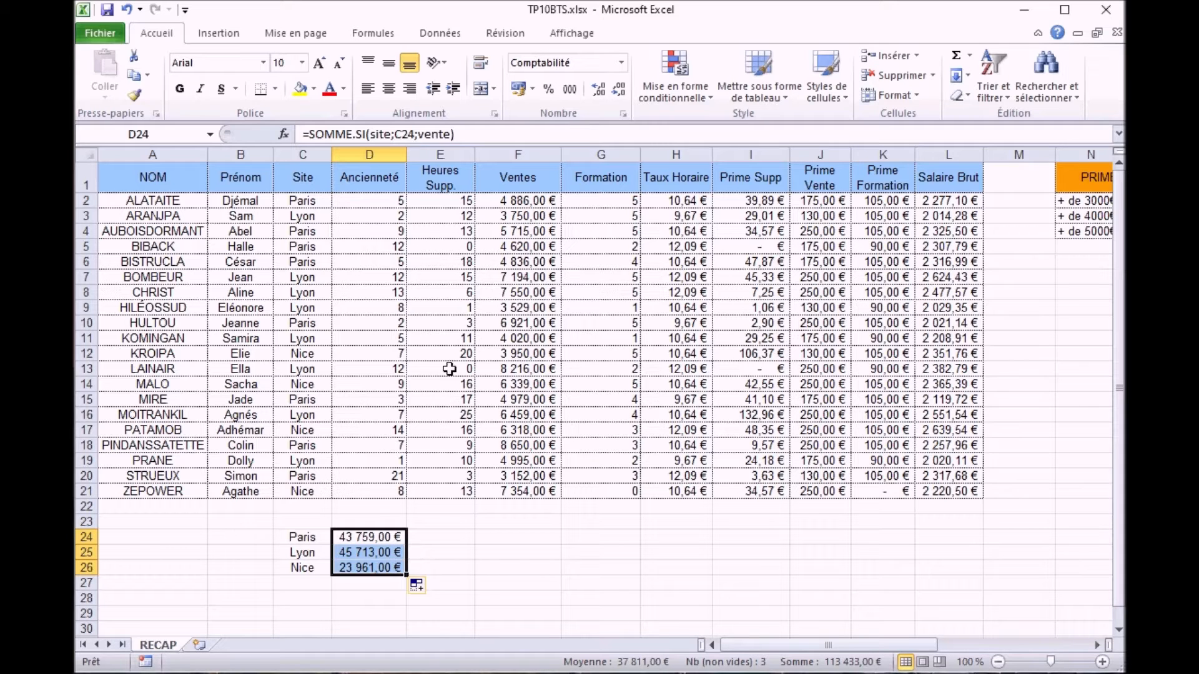
# Start a formula-based conditional formatting rule for the NOM cells A2:A21, after checking them against the Salaire Brut range L2:L21.
pyautogui.moveTo(167, 201); pyautogui.dragTo(166, 484)
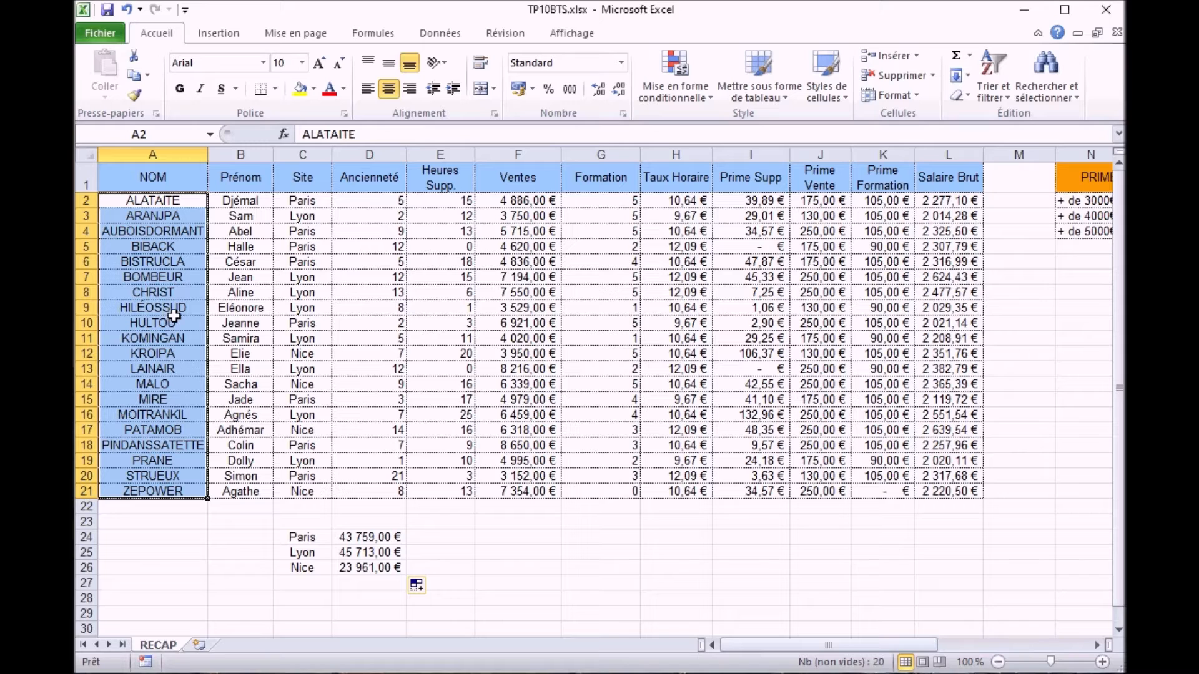
pyautogui.moveTo(949, 201); pyautogui.dragTo(966, 490)
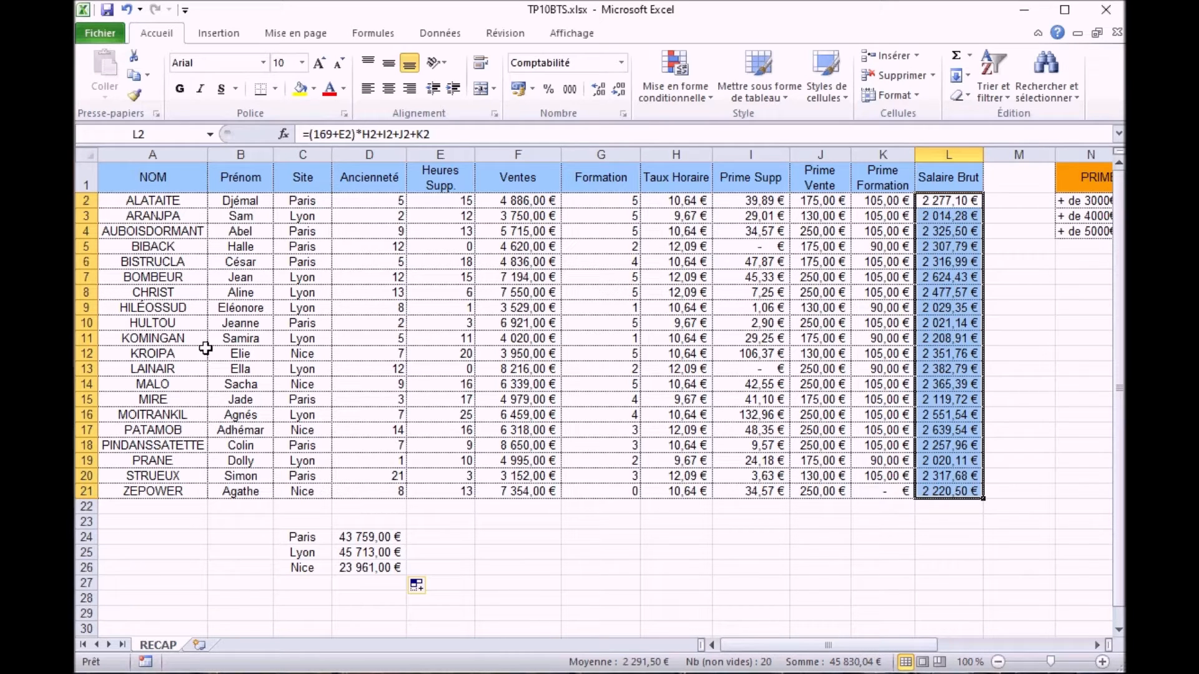
pyautogui.click(170, 189)
pyautogui.moveTo(172, 199); pyautogui.dragTo(187, 487)
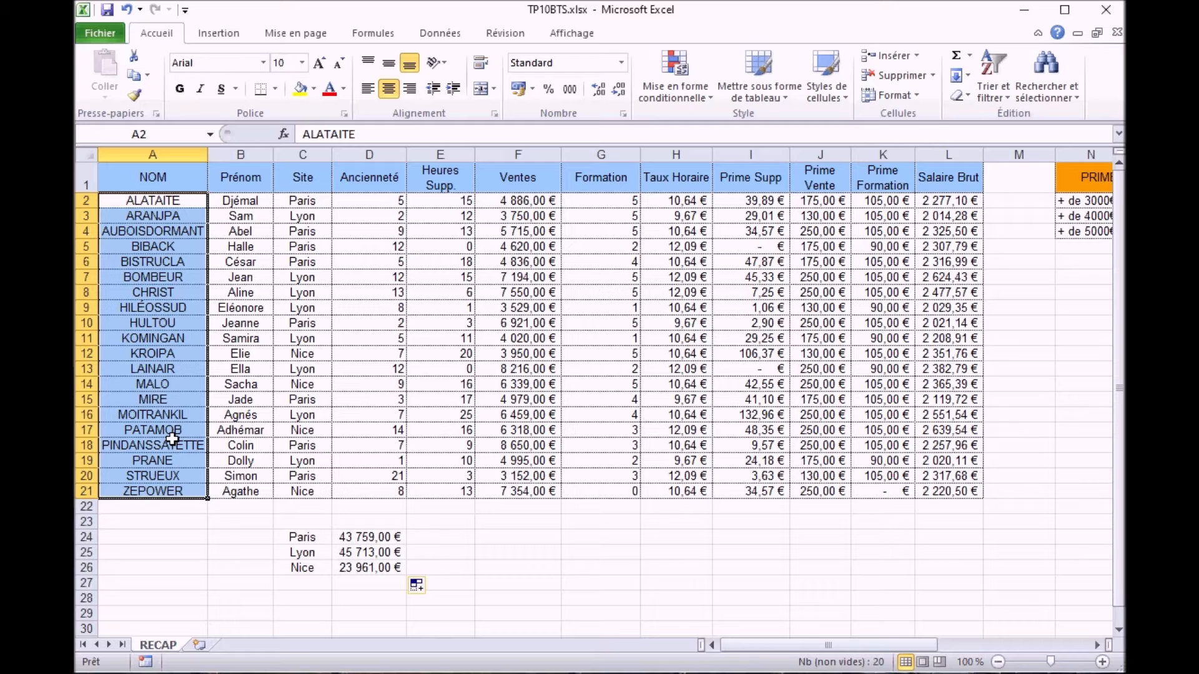
pyautogui.click(675, 97)
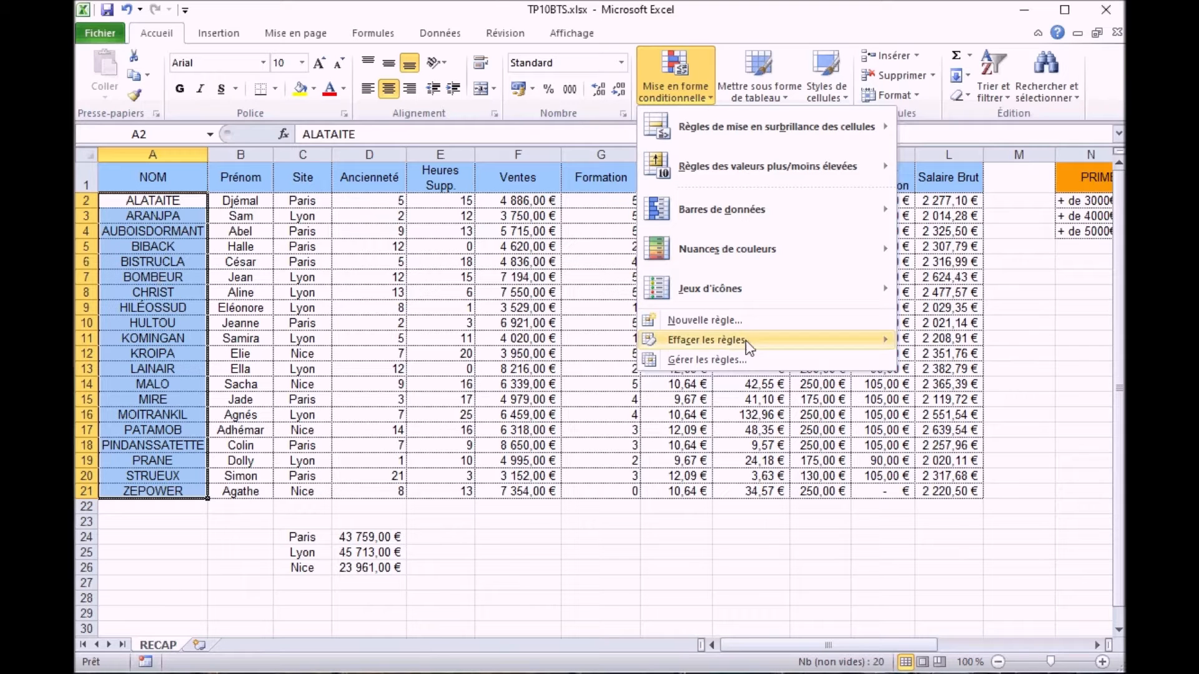
pyautogui.click(705, 320)
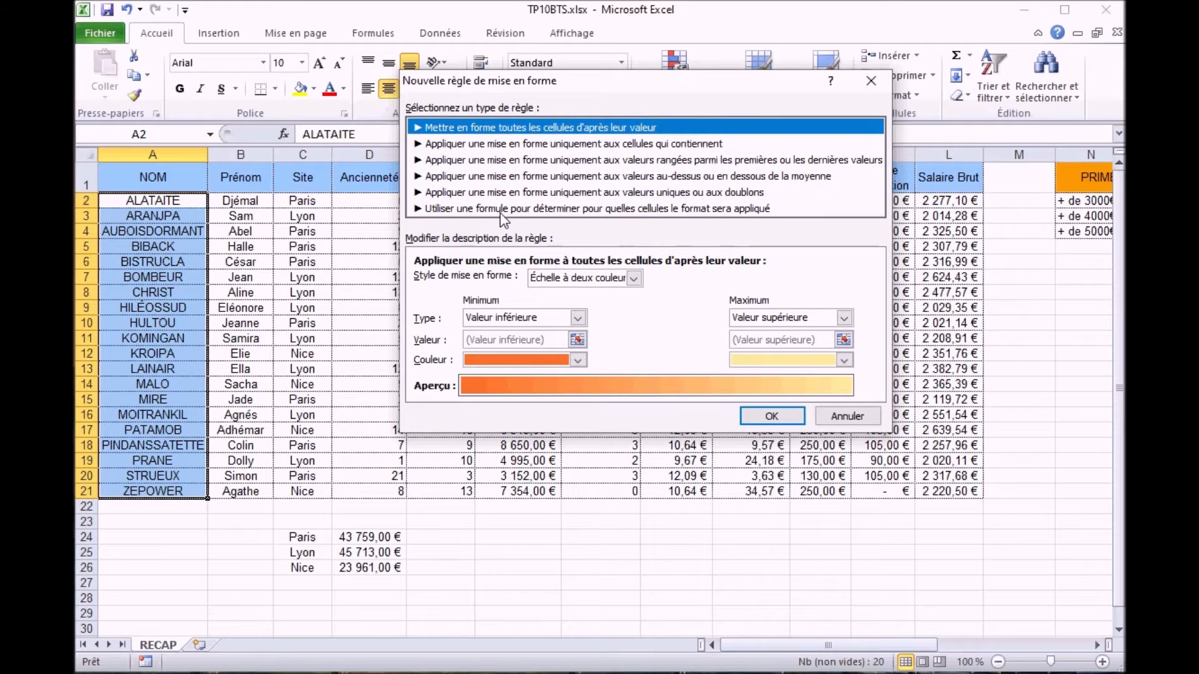
pyautogui.click(502, 209)
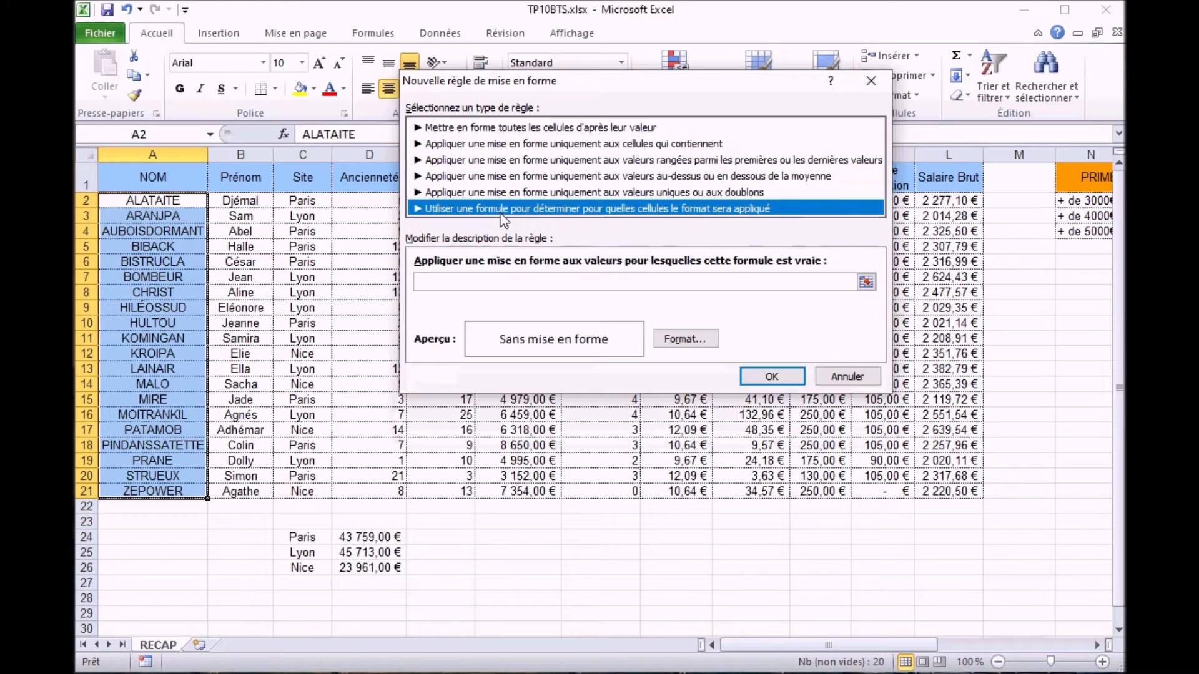
pyautogui.click(499, 282)
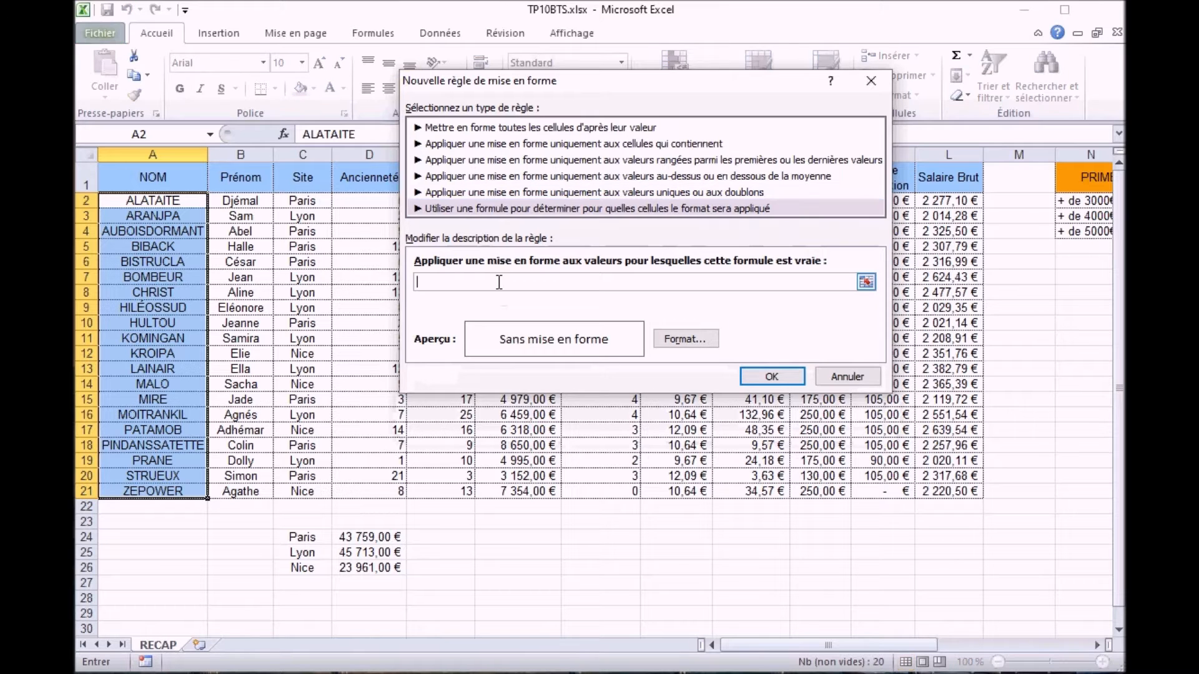
pyautogui.moveTo(576, 80); pyautogui.dragTo(577, 179)
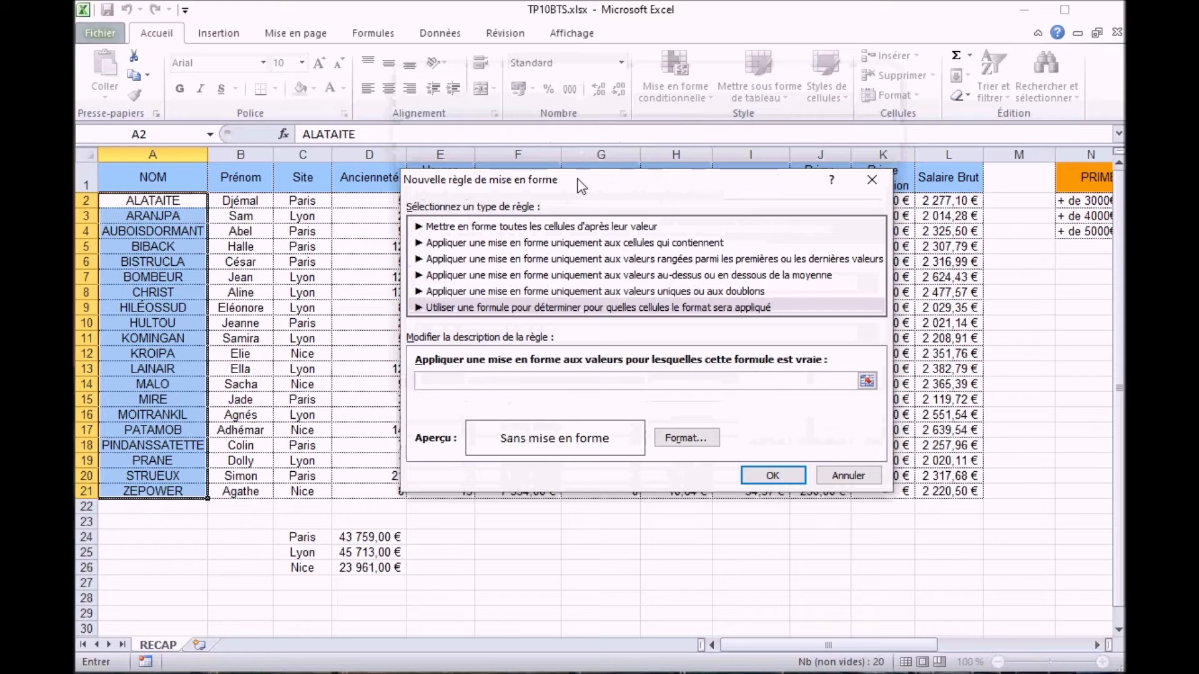
# Set the rule's formula to =l2=max(l$2:l$21) to target the name with the highest gross salary.
pyautogui.write('=')
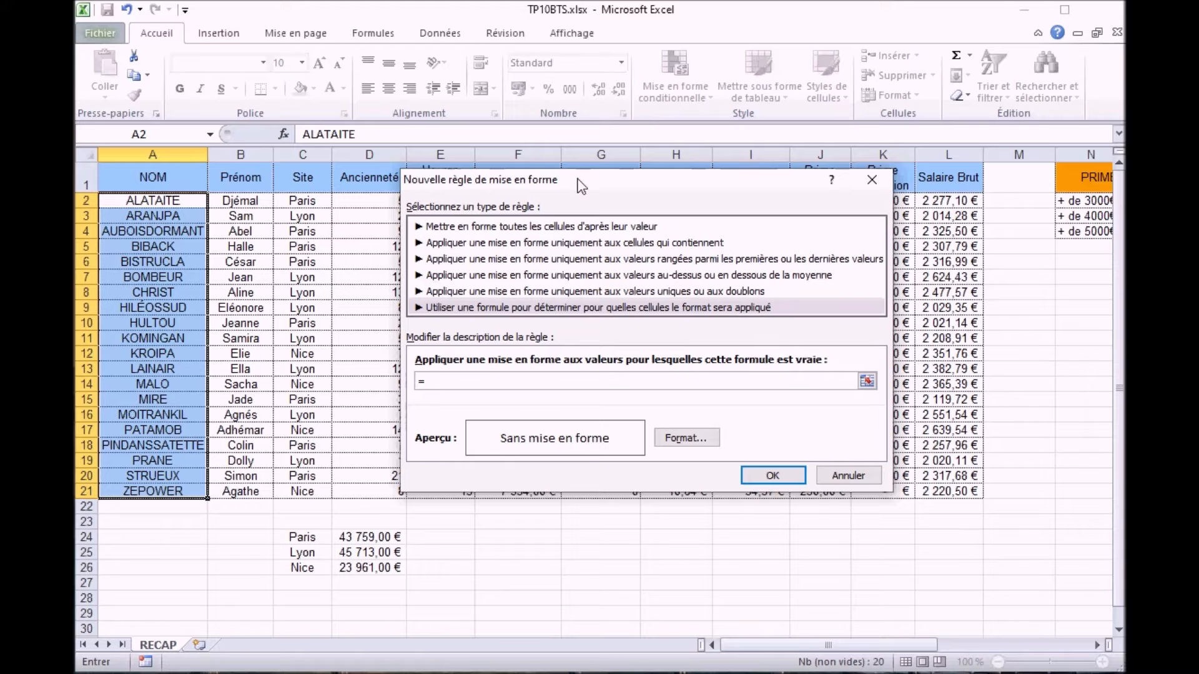
pyautogui.moveTo(581, 185); pyautogui.dragTo(494, 193)
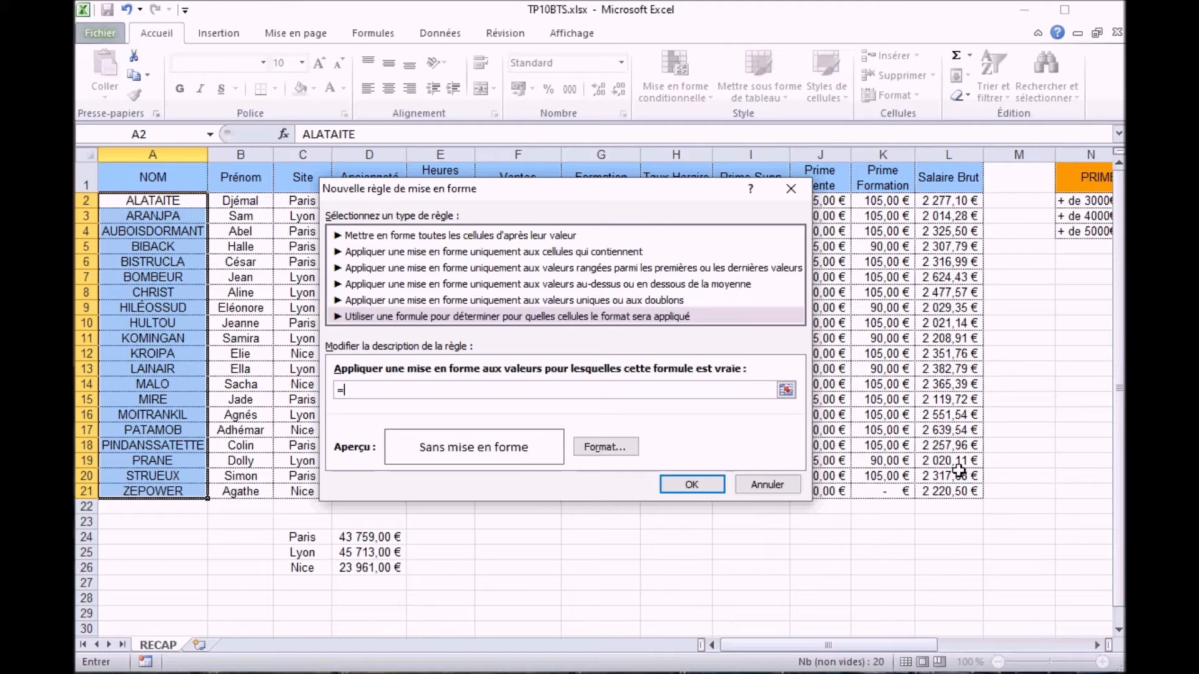
pyautogui.write('I2')
pyautogui.write('=')
pyautogui.write('max(')
pyautogui.write('$2')
pyautogui.write(':l$')
pyautogui.write('21')
pyautogui.write(')')
# Give the conditional formatting rule a red background fill and apply it to the names.
pyautogui.click(621, 453)
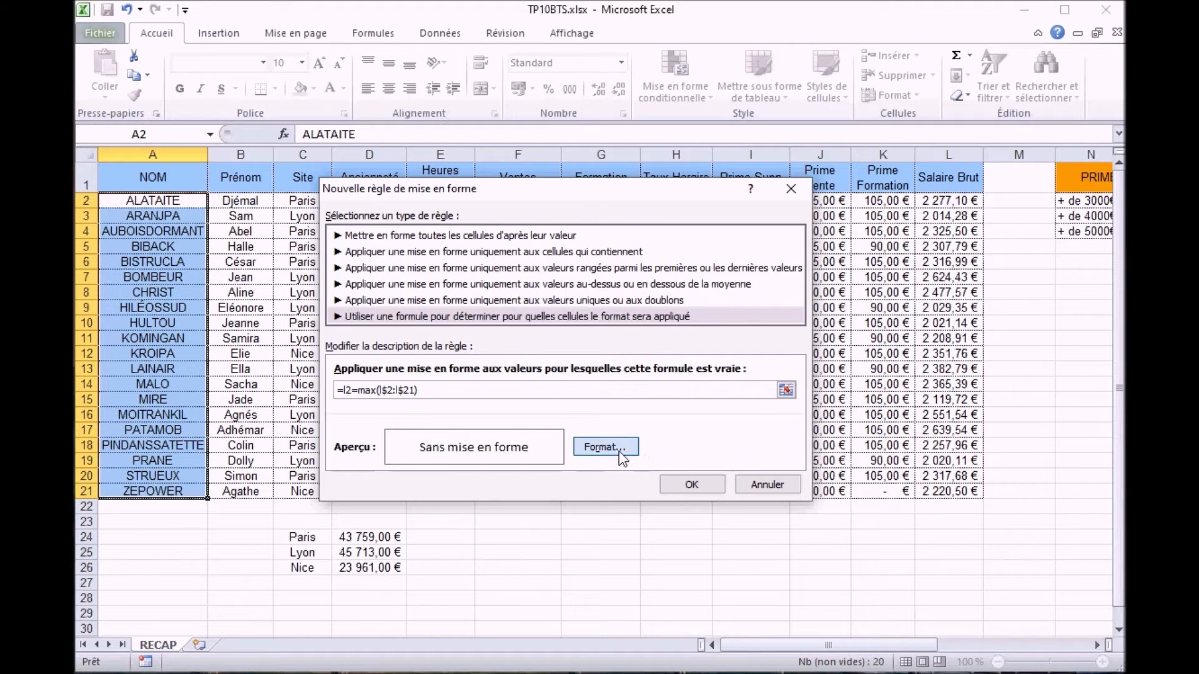
pyautogui.click(590, 59)
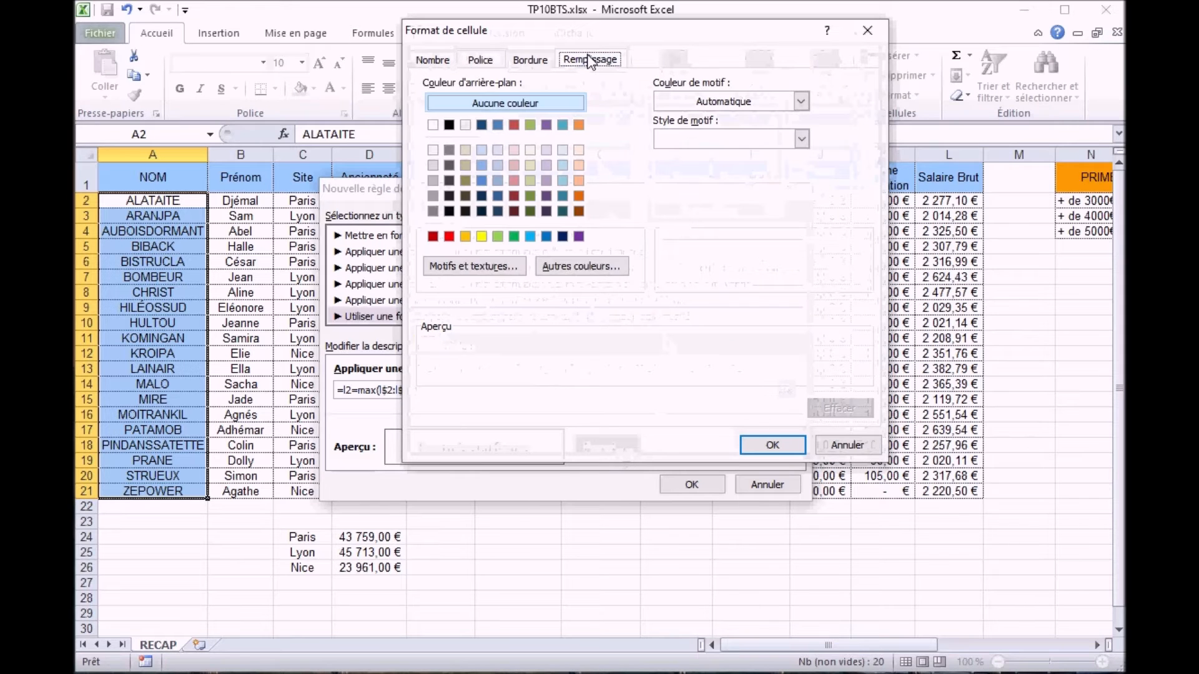
pyautogui.click(449, 236)
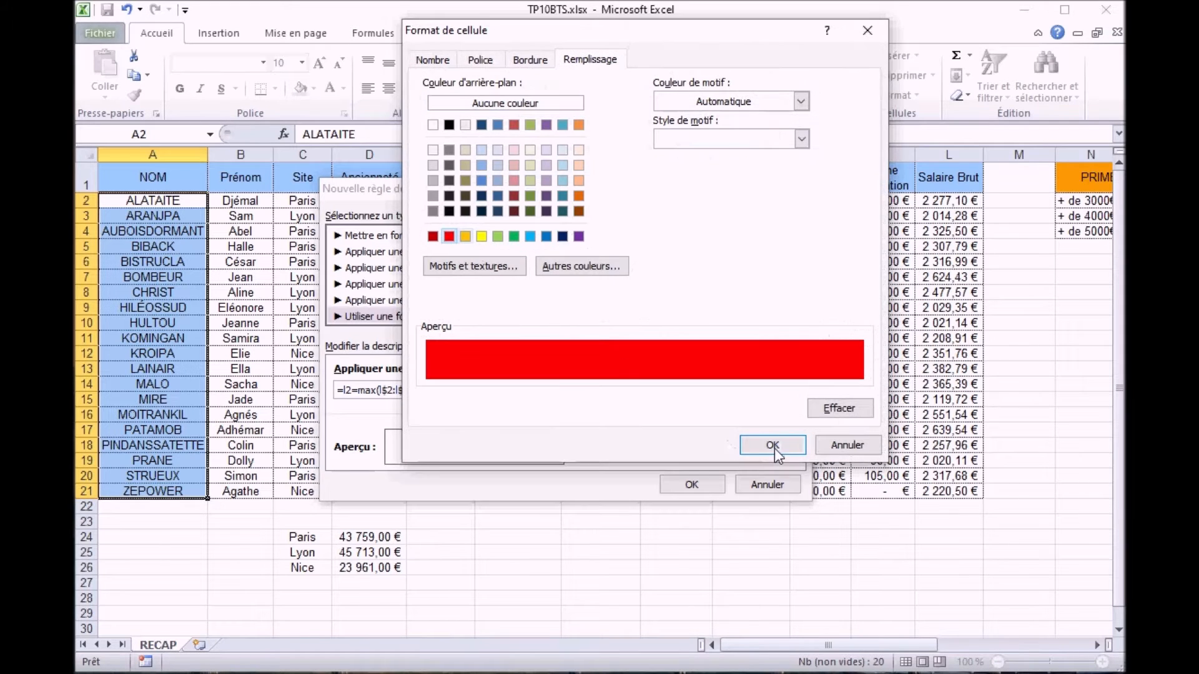
pyautogui.click(775, 445)
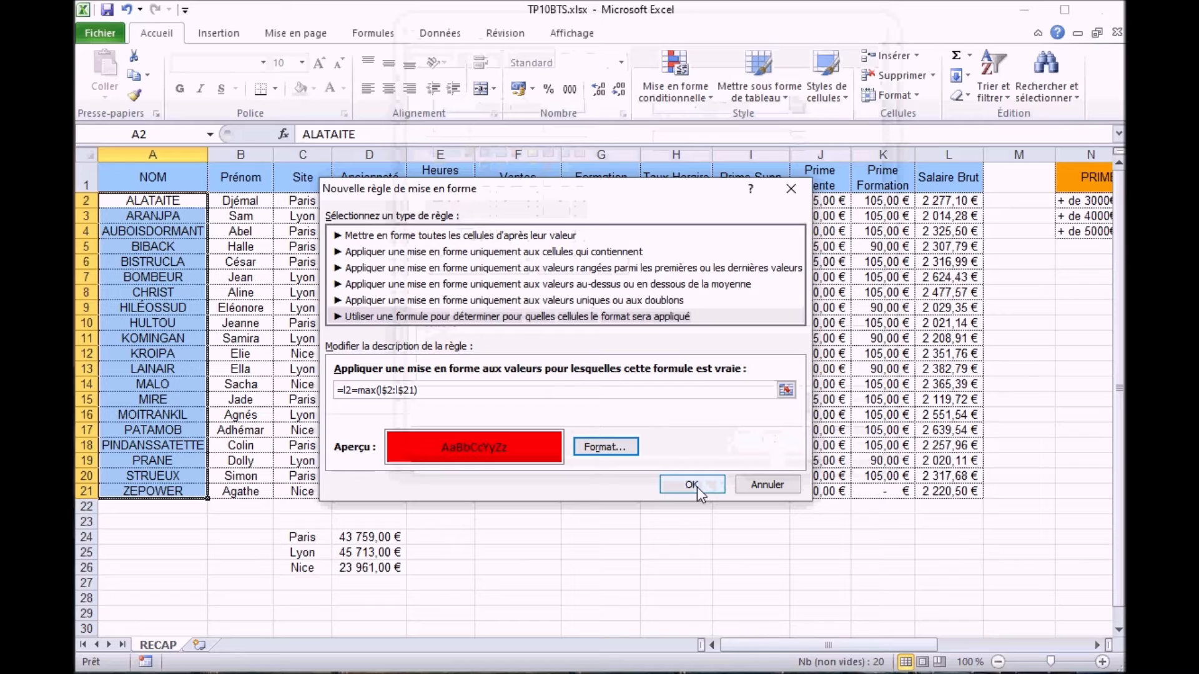
pyautogui.click(693, 485)
# Examine the data in row 17 from A17 to L17, up to its gross salary.
pyautogui.click(186, 435)
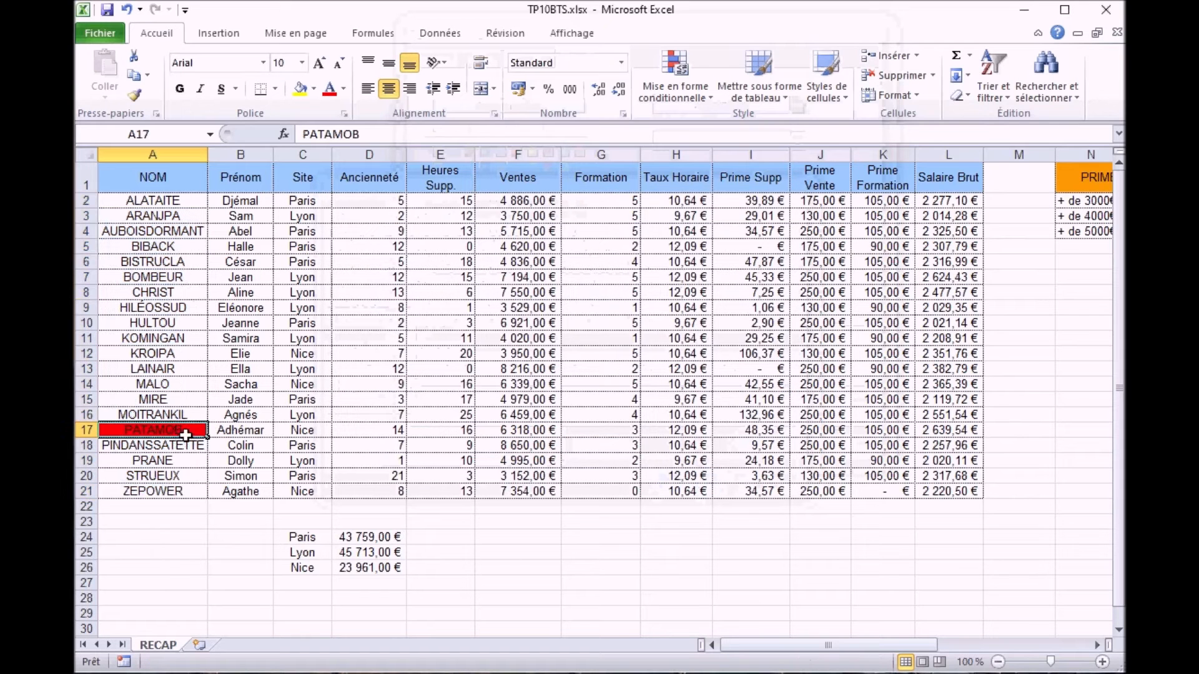
pyautogui.moveTo(189, 431); pyautogui.dragTo(944, 430)
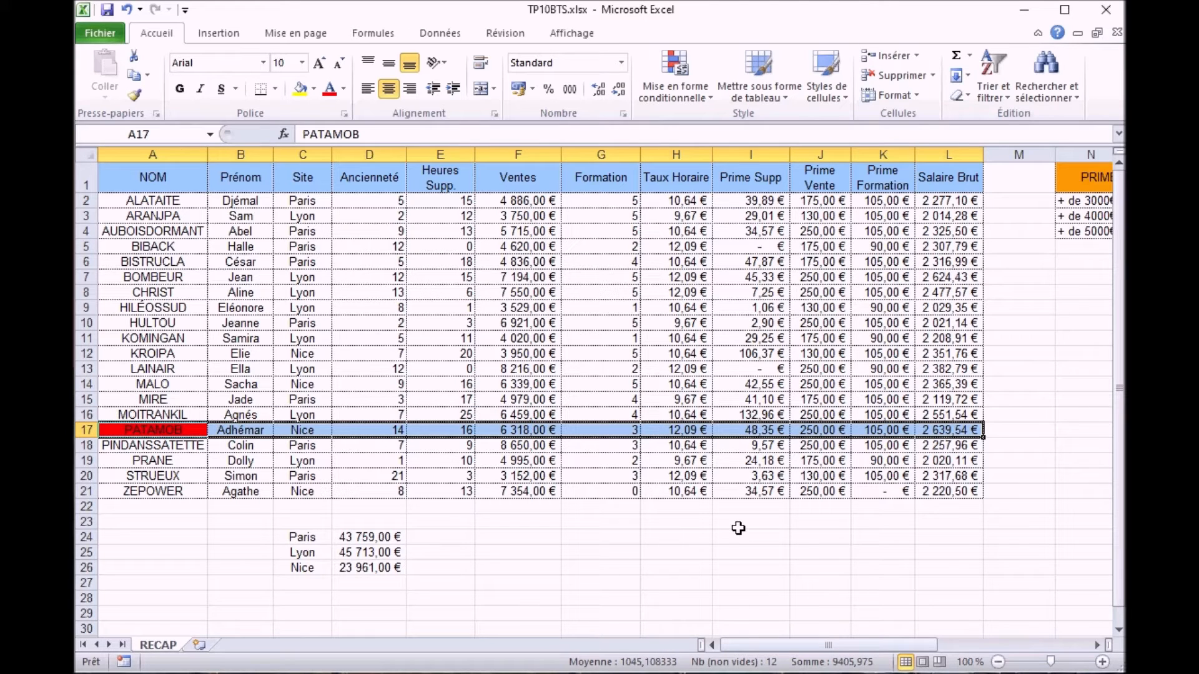
pyautogui.click(679, 526)
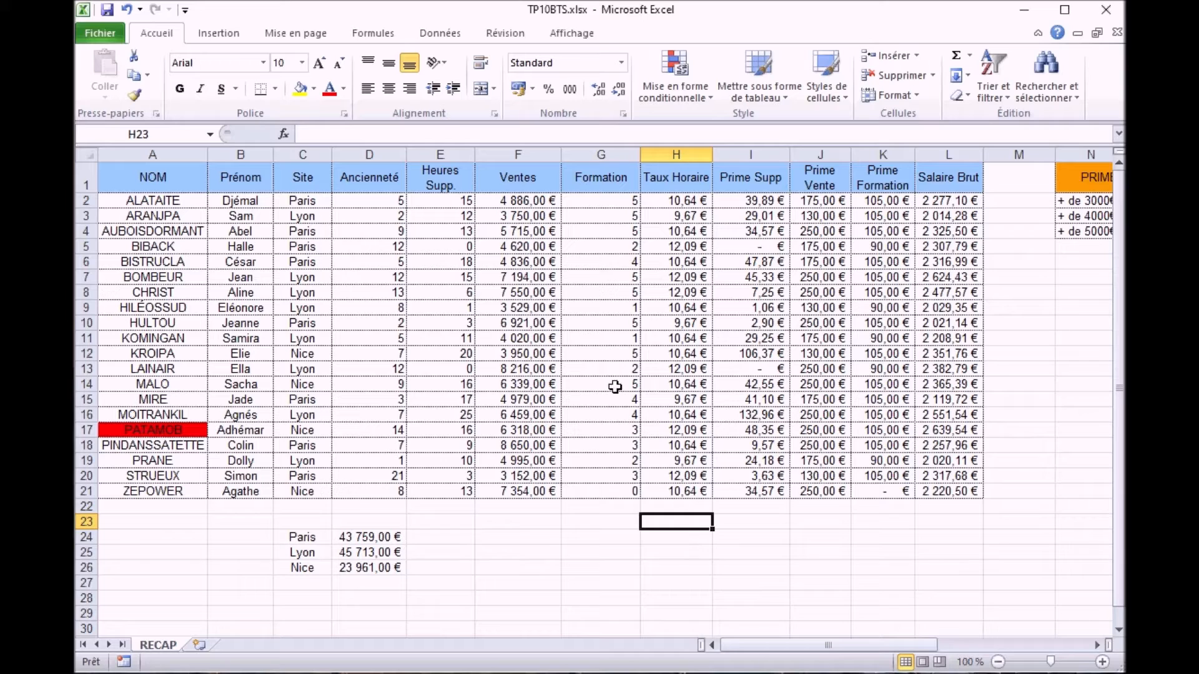
# Create a pivot table on a new sheet from the RECAP data, with Site as row labels and Ancienneté as values.
pyautogui.click(603, 368)
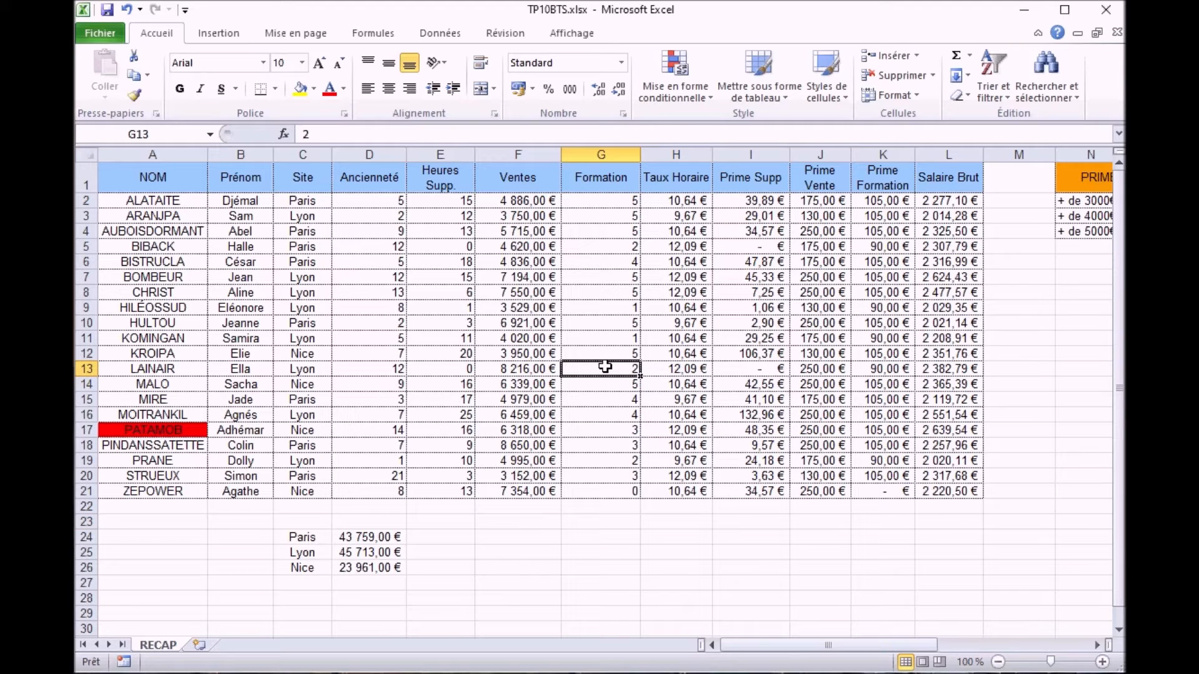
pyautogui.click(218, 35)
pyautogui.click(137, 70)
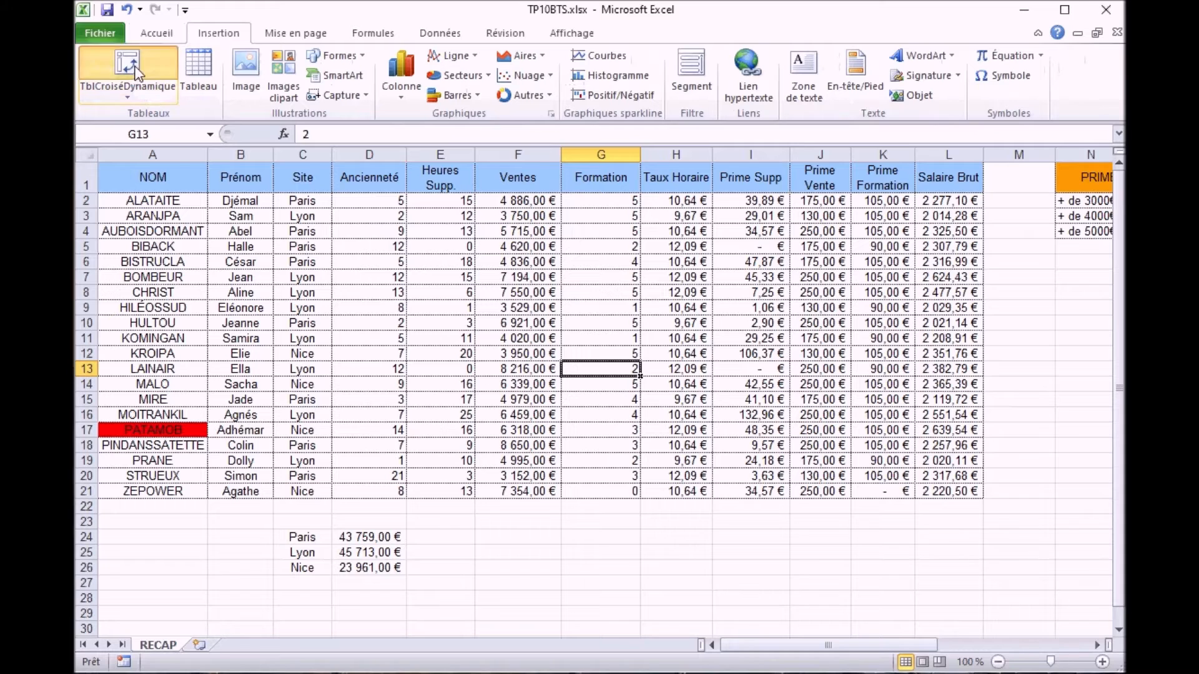
pyautogui.click(638, 435)
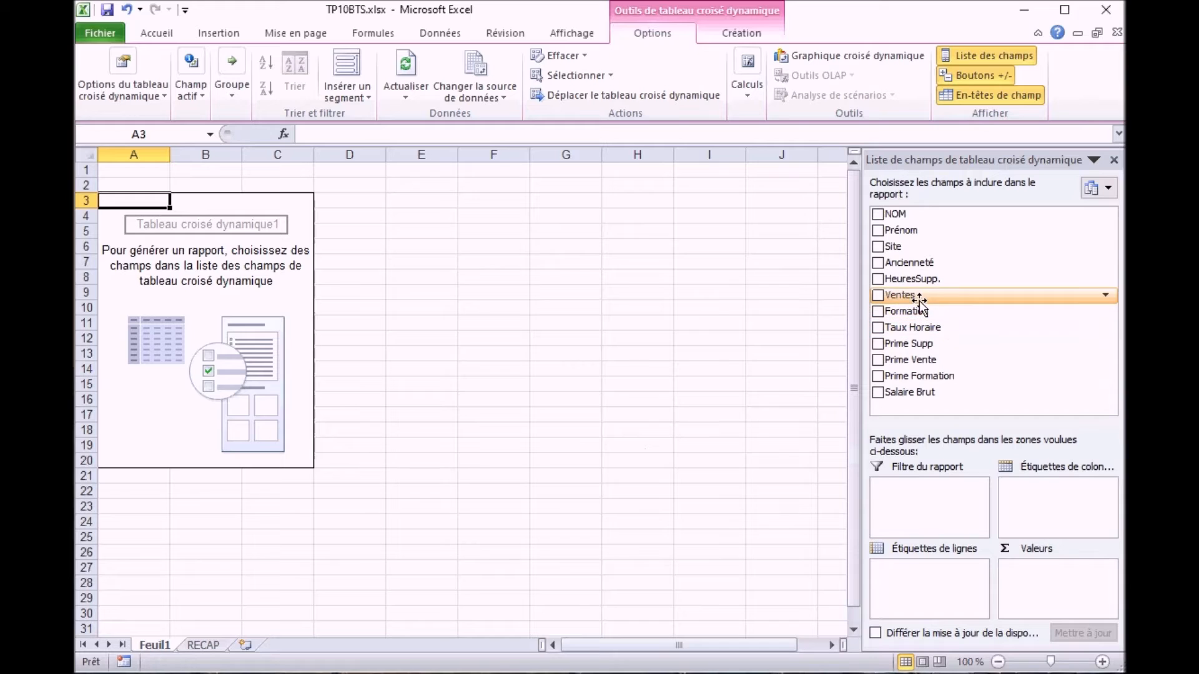
pyautogui.moveTo(906, 249); pyautogui.dragTo(967, 570)
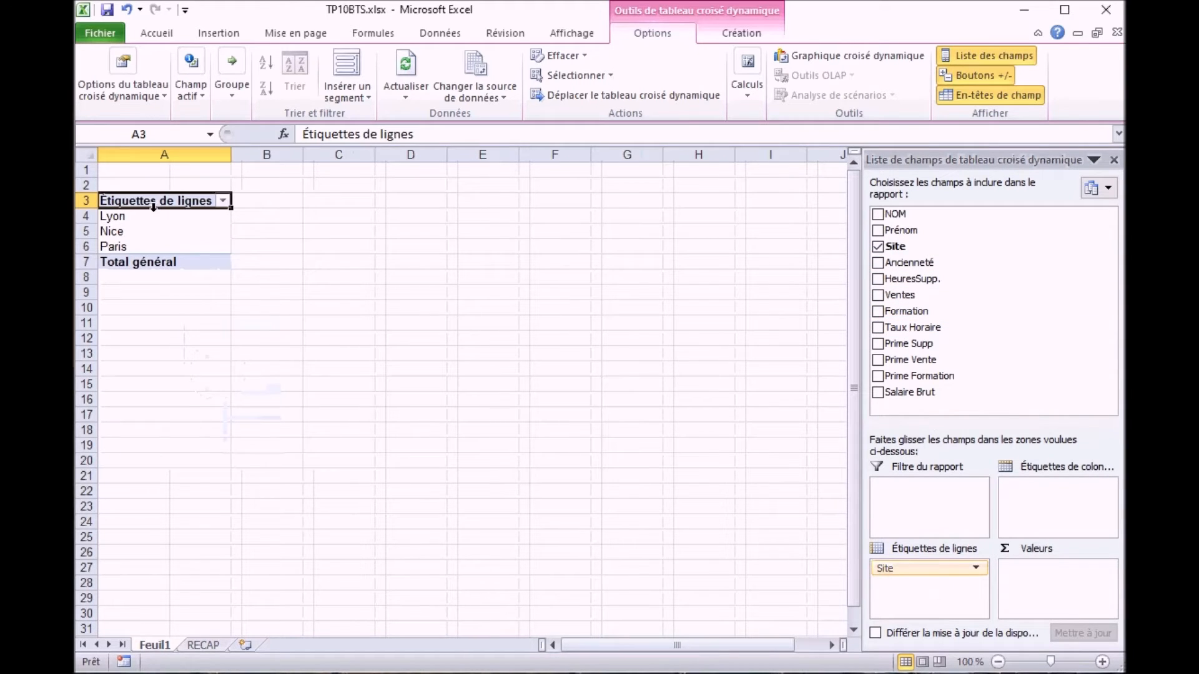
pyautogui.moveTo(920, 267); pyautogui.dragTo(1061, 592)
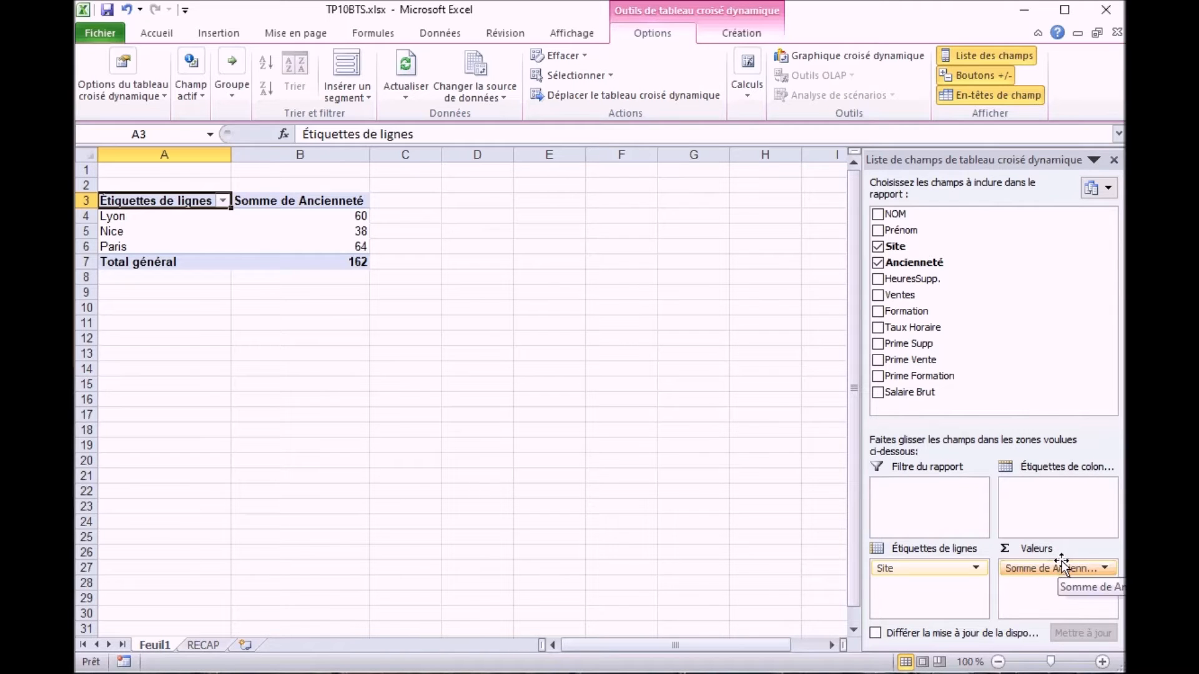
# Summarise the pivot table's Ancienneté values by average (Moyenne) instead of sum.
pyautogui.click(1105, 570)
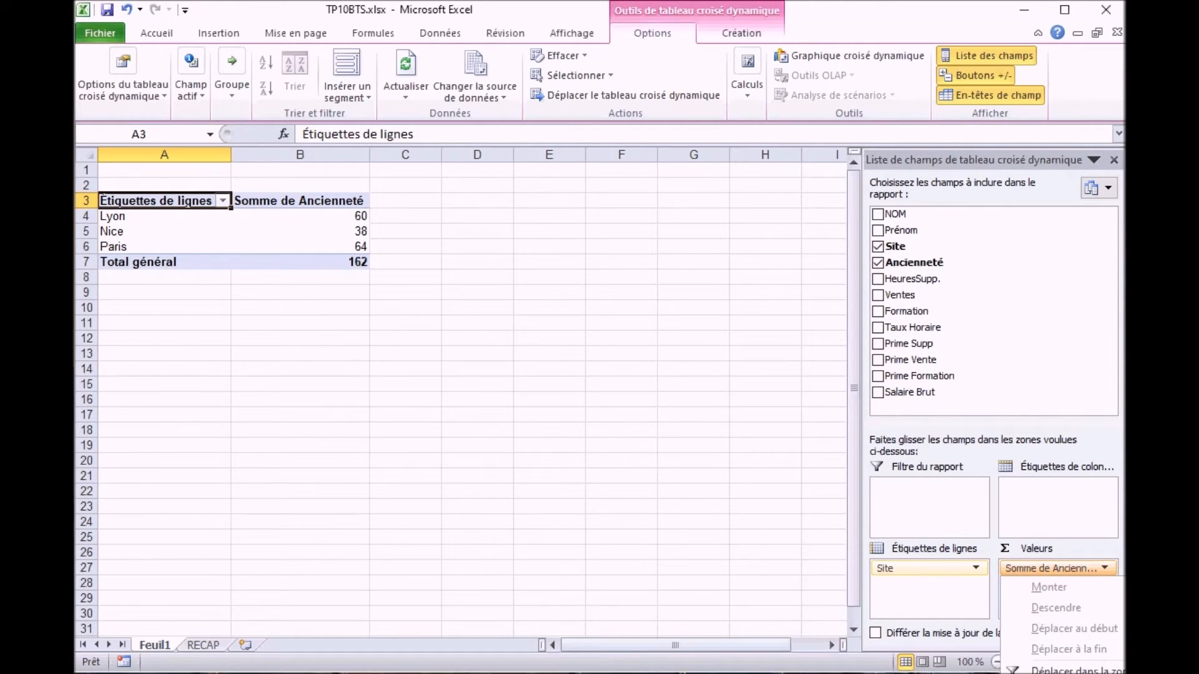
pyautogui.click(1061, 673)
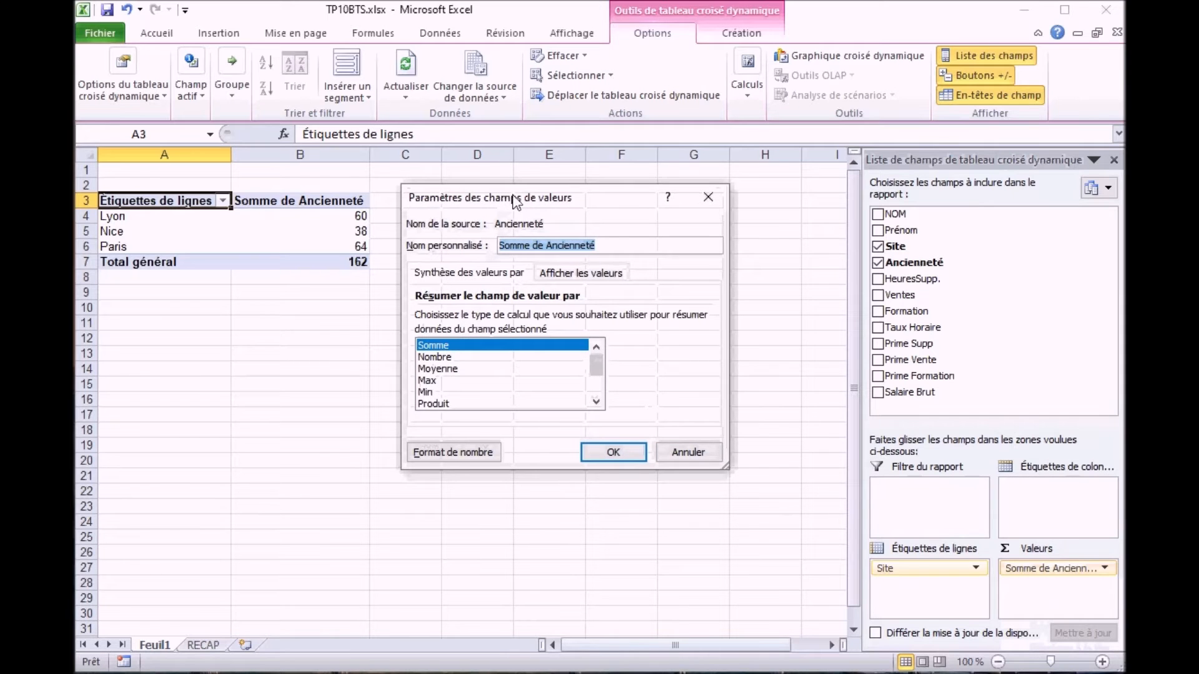
pyautogui.moveTo(514, 201); pyautogui.dragTo(567, 175)
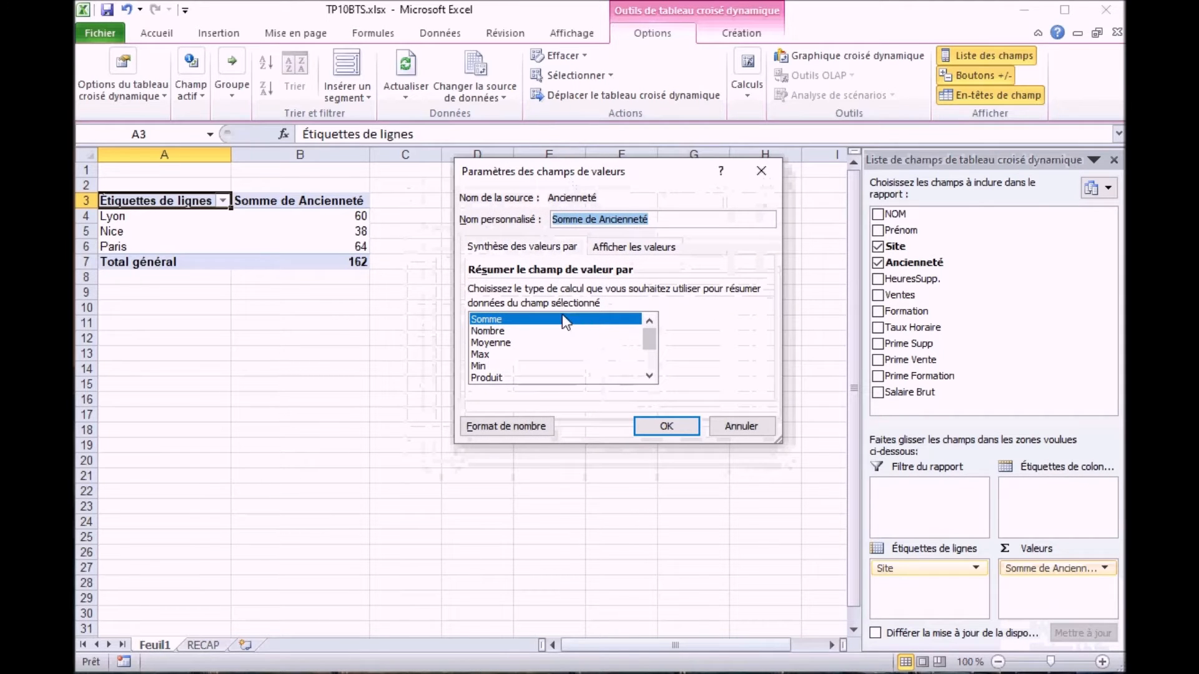
pyautogui.click(516, 343)
pyautogui.click(674, 436)
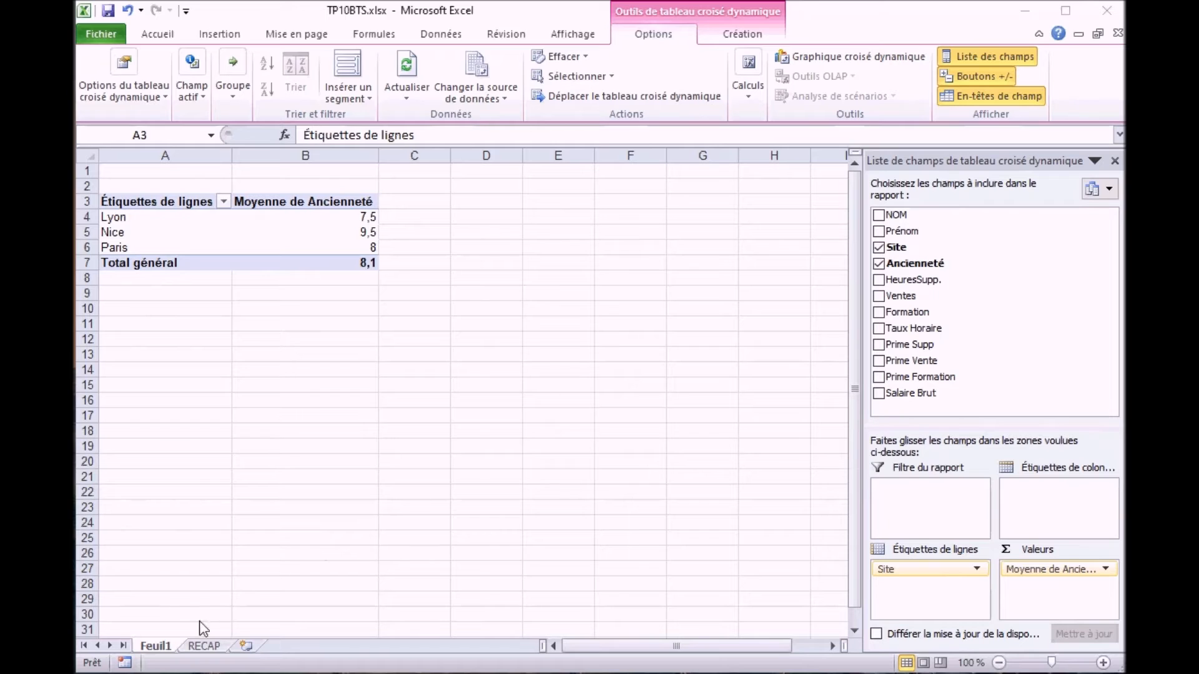
# Insert a 2D pie chart of the site sales totals in C24:D26 of the RECAP sheet and move it clear of the totals.
pyautogui.click(203, 644)
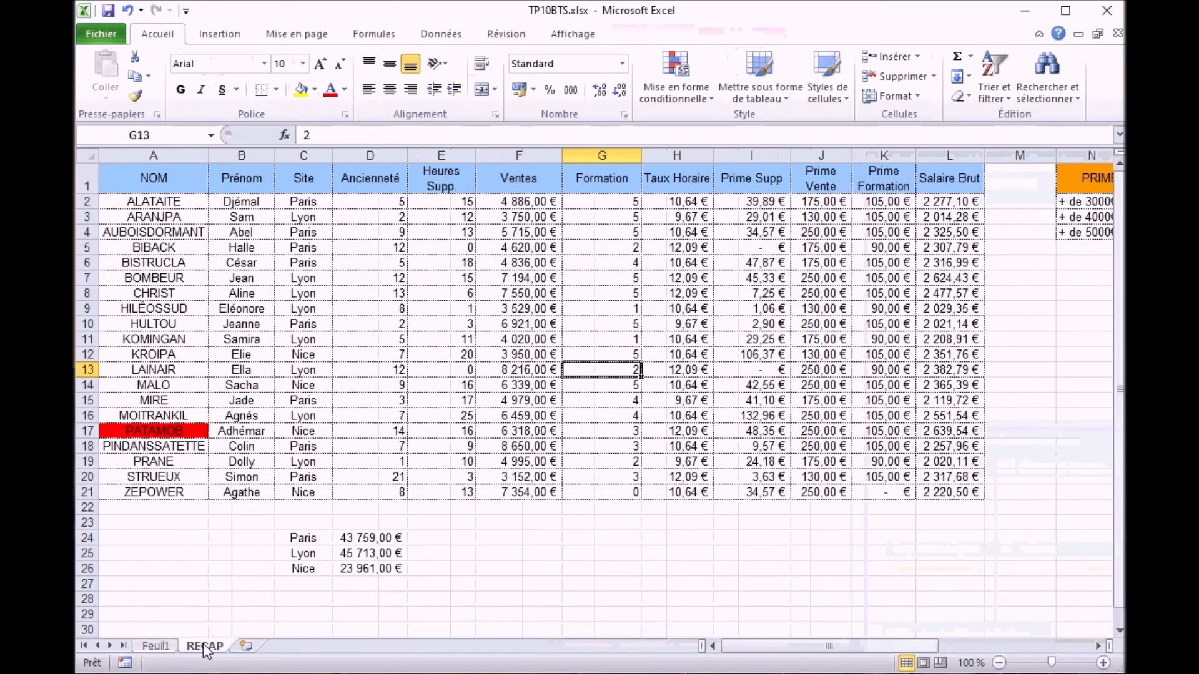
pyautogui.moveTo(306, 540); pyautogui.dragTo(374, 568)
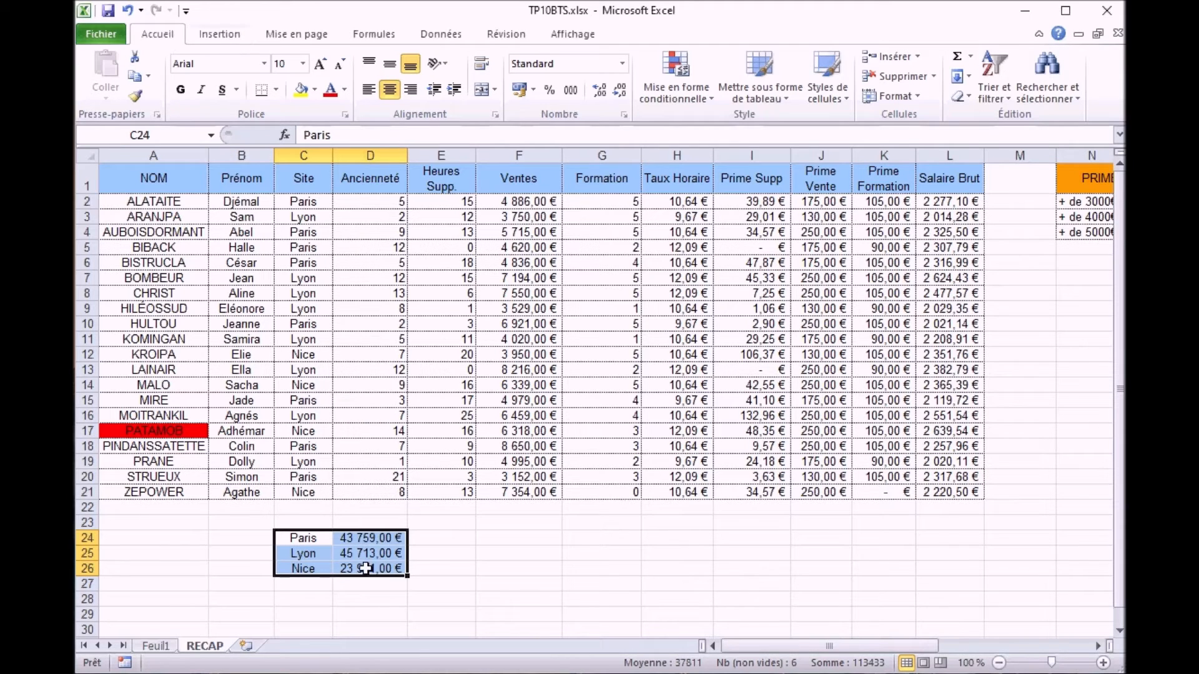
pyautogui.click(216, 39)
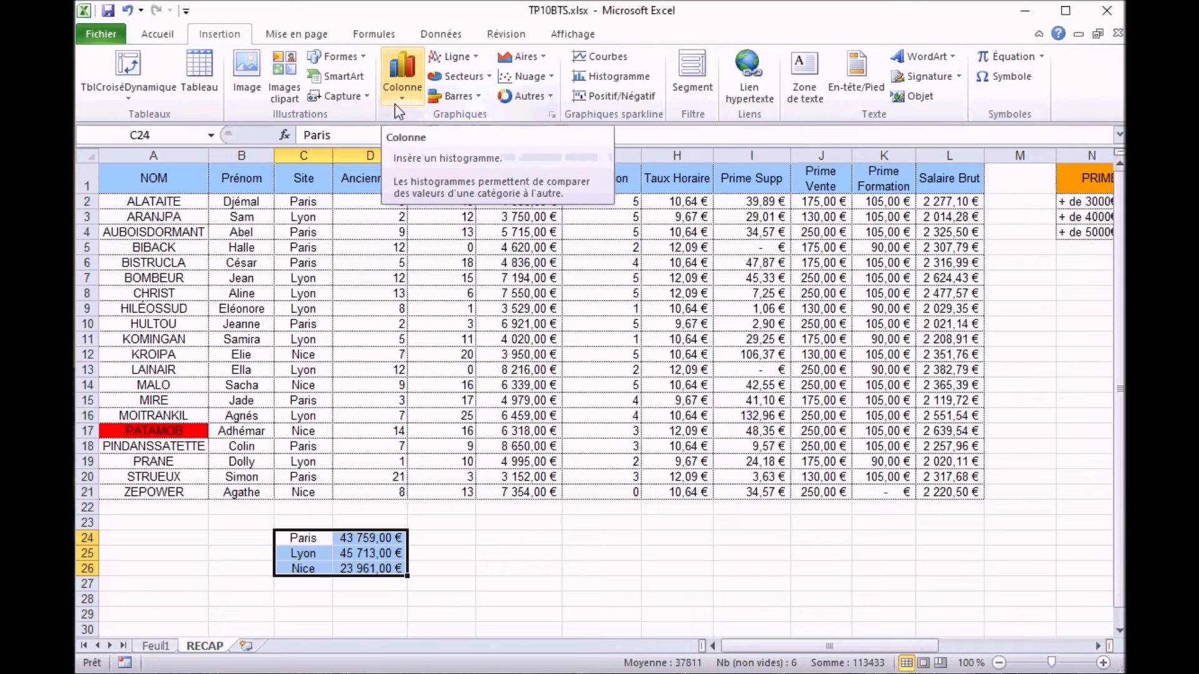
pyautogui.click(464, 80)
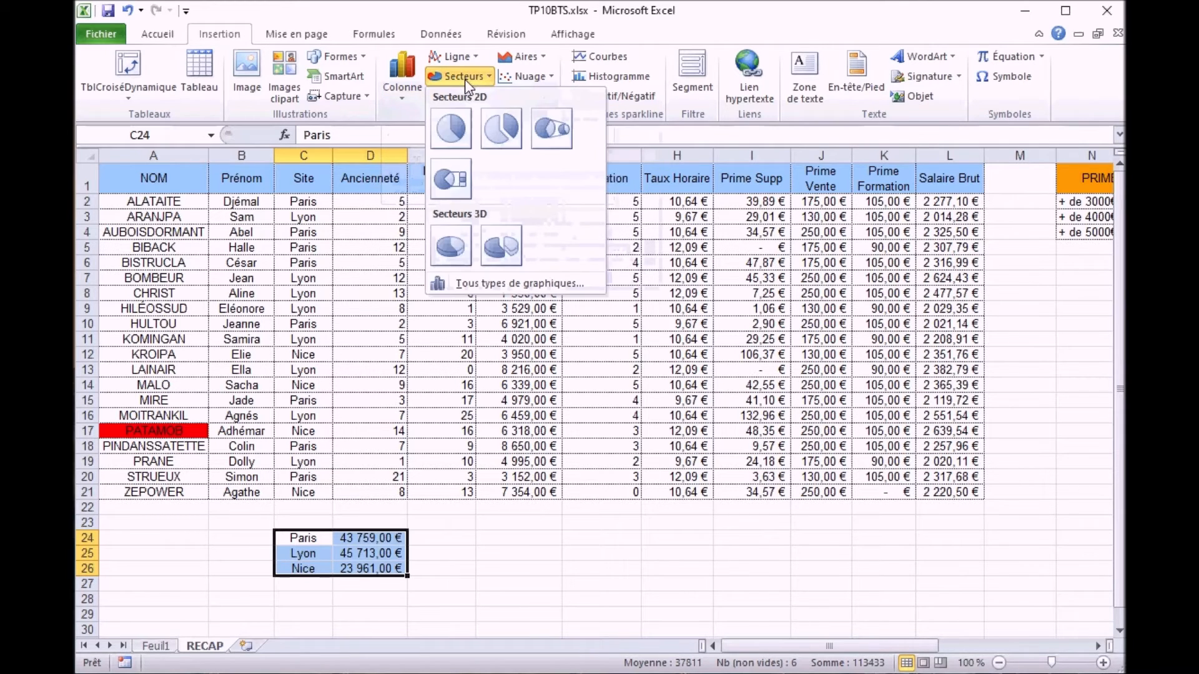
pyautogui.click(444, 124)
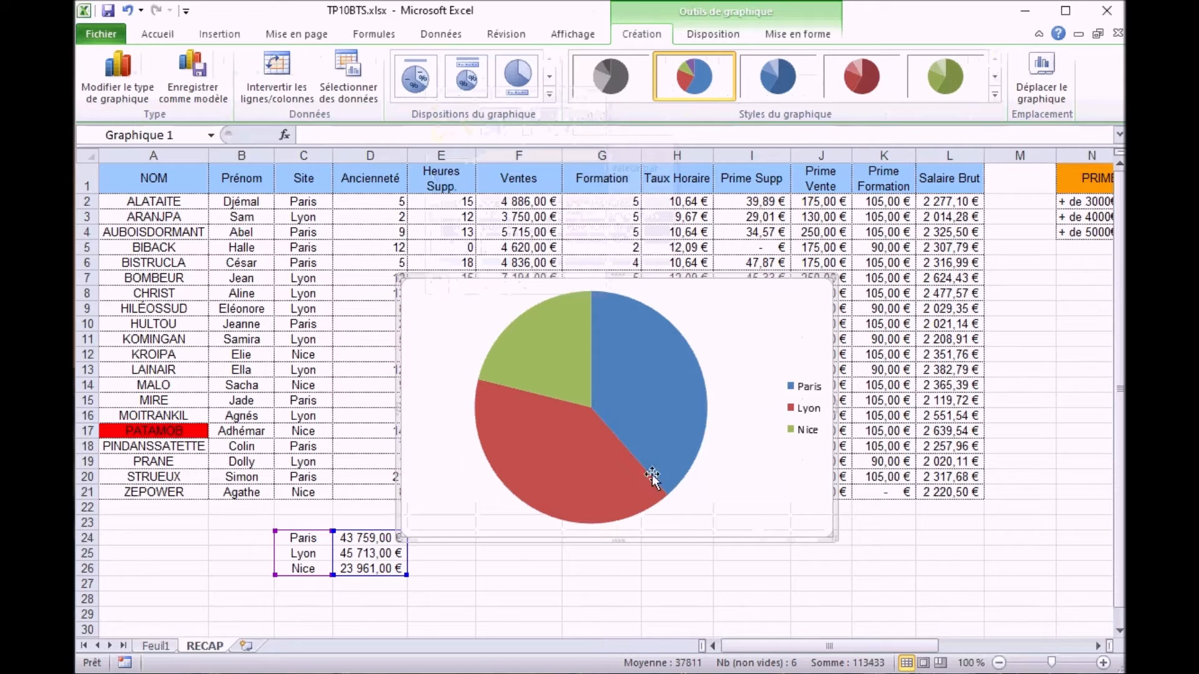
pyautogui.moveTo(414, 278); pyautogui.dragTo(534, 309)
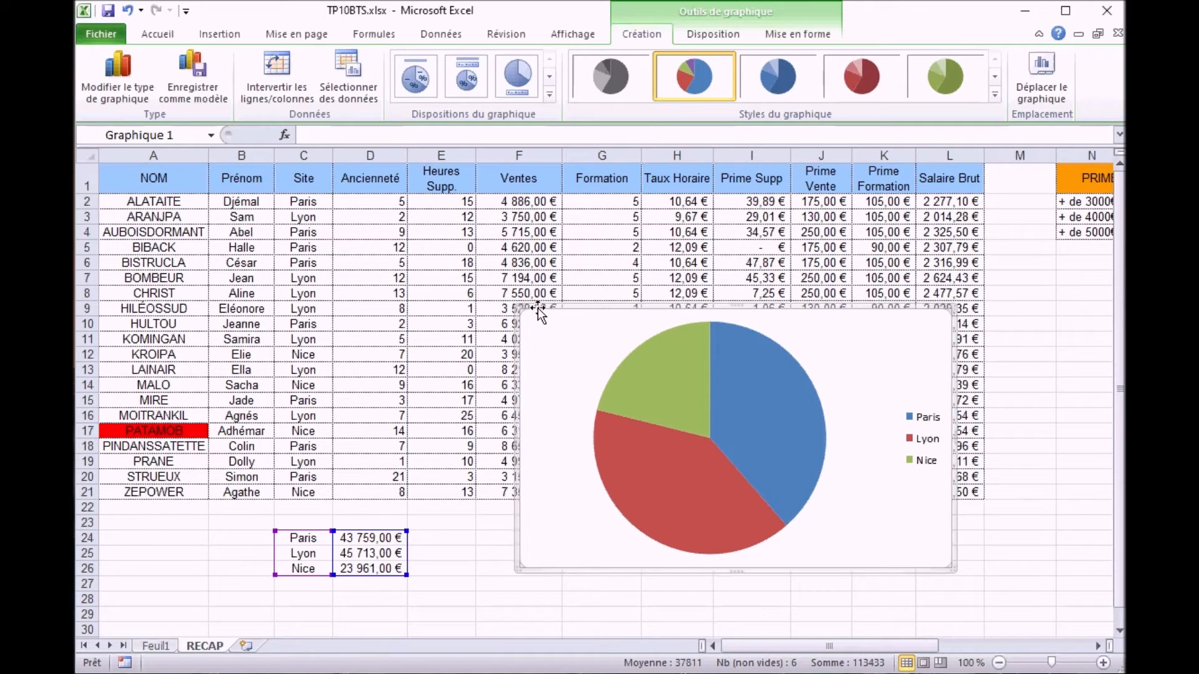
# Add a title above the pie chart reading "Répartition par site".
pyautogui.click(699, 42)
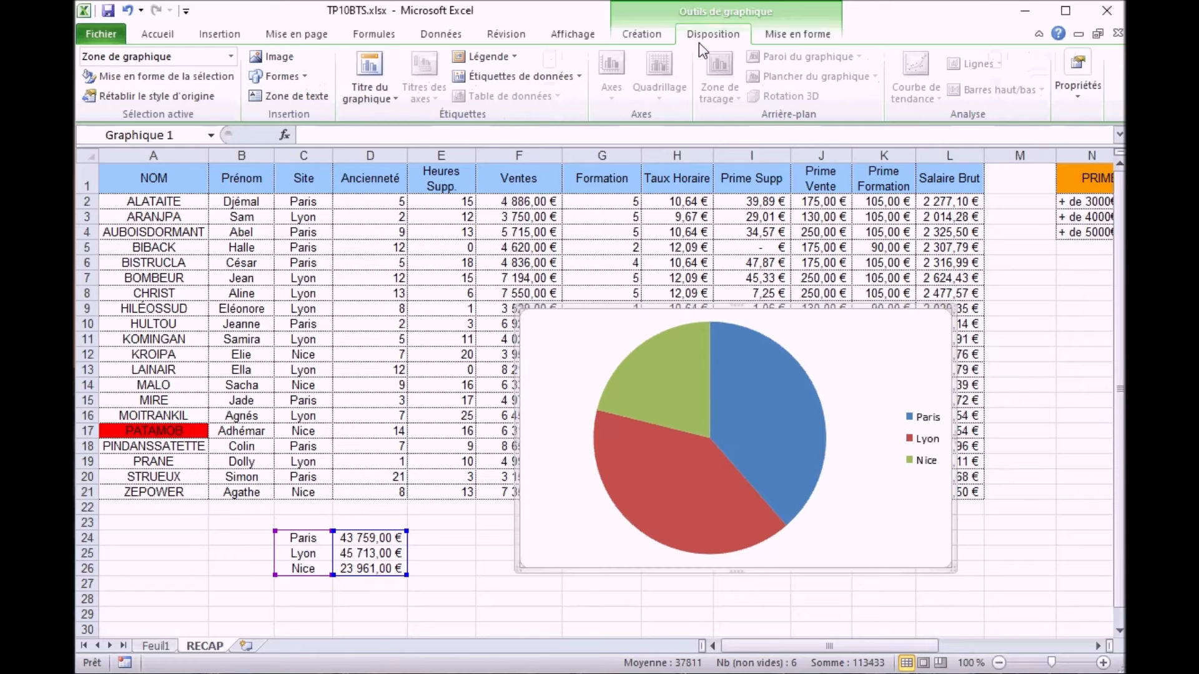
pyautogui.click(370, 81)
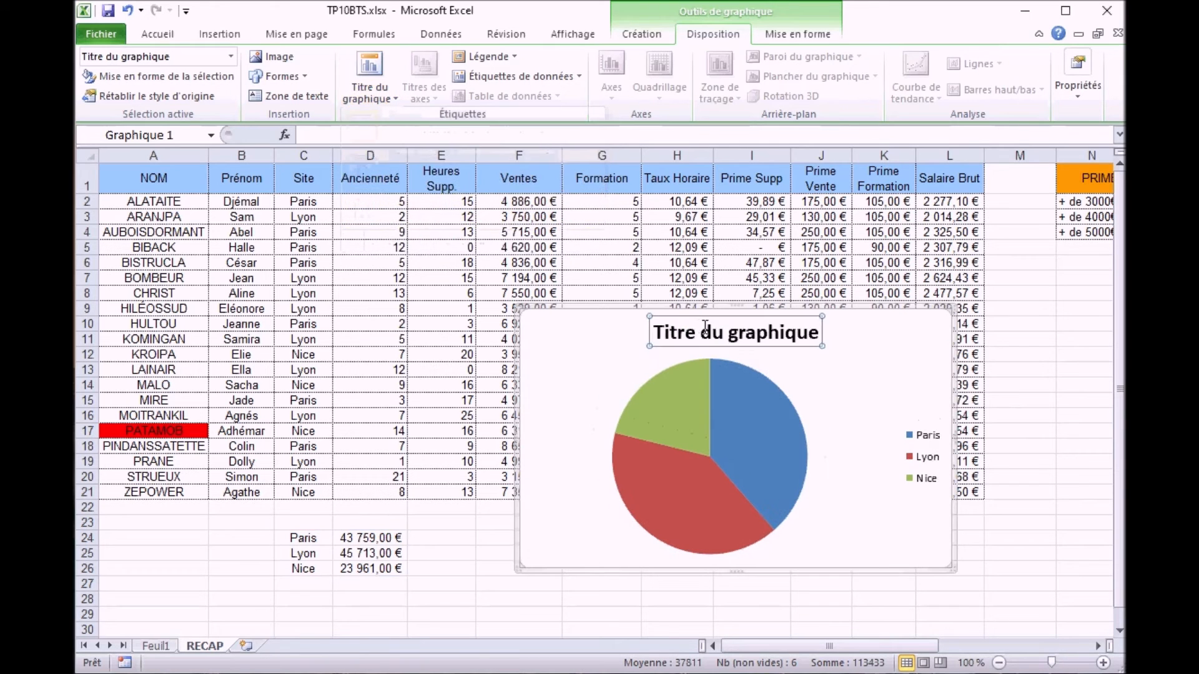
pyautogui.tripleClick(708, 332)
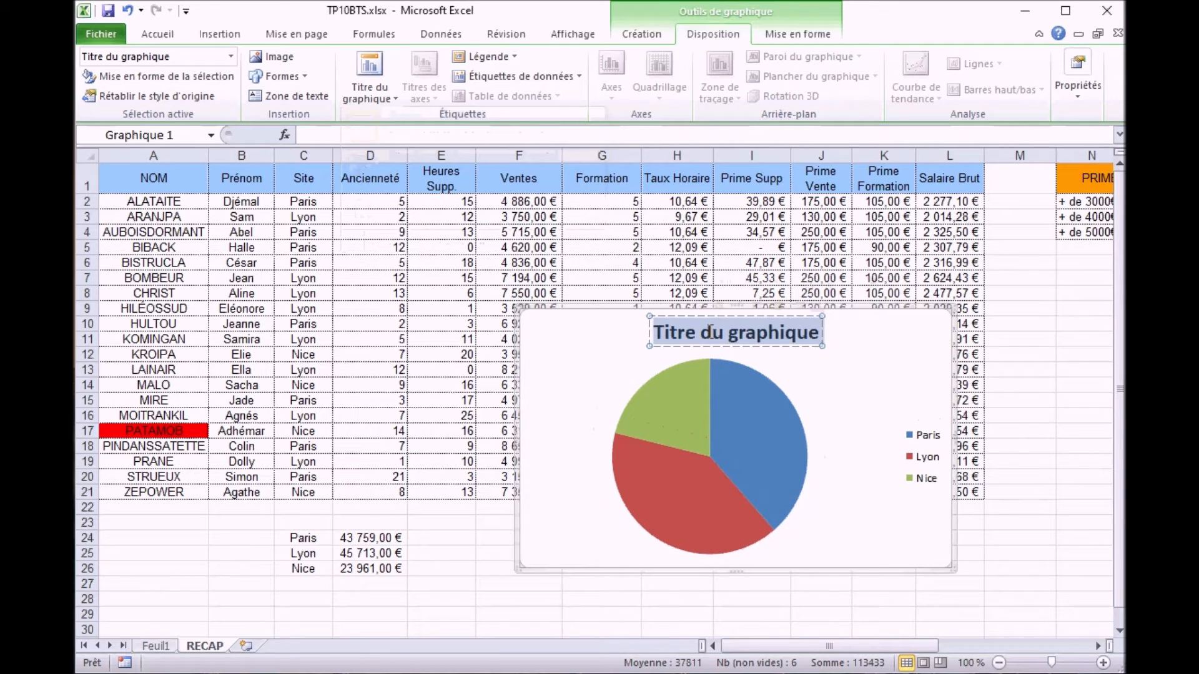
pyautogui.write('Ré')
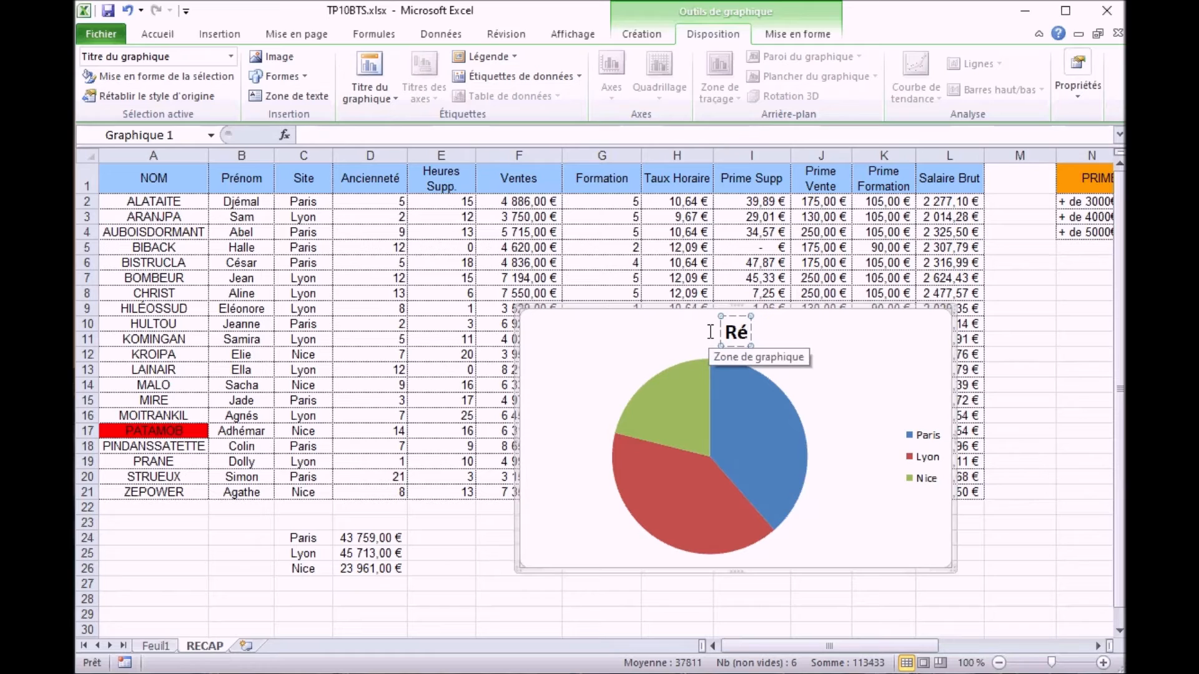
pyautogui.write('partition par site')
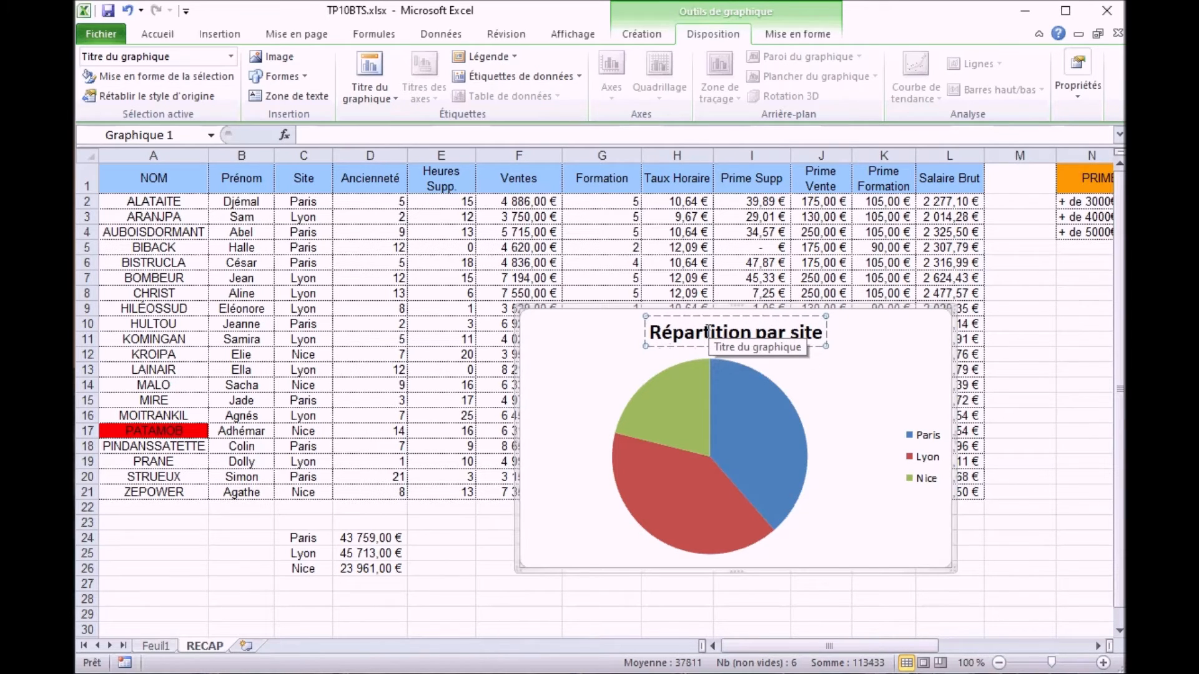
# Add data labels to the slices of the site sales pie chart.
pyautogui.moveTo(713, 430)
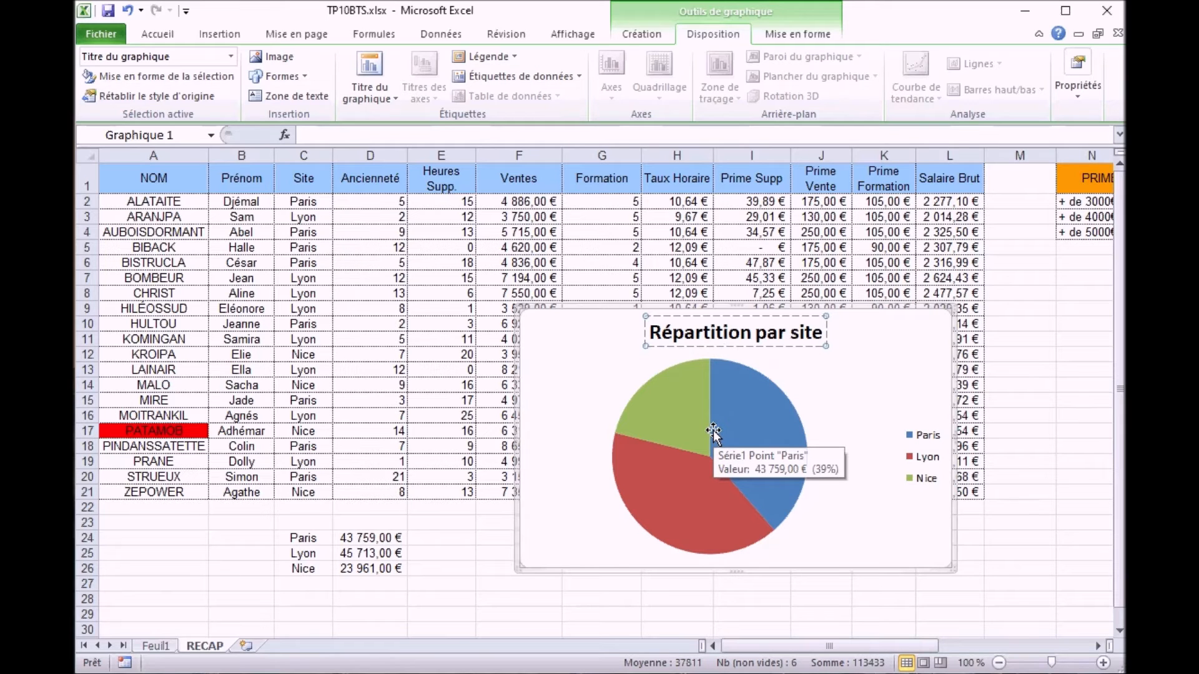
pyautogui.moveTo(688, 376)
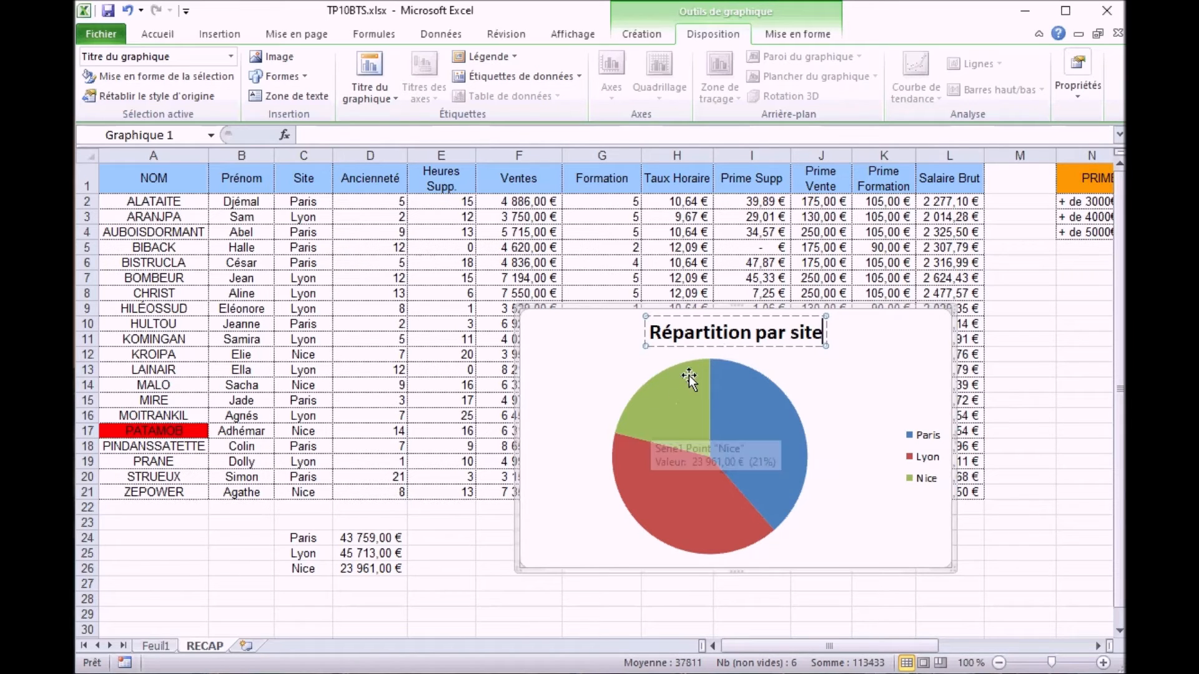
pyautogui.click(762, 455)
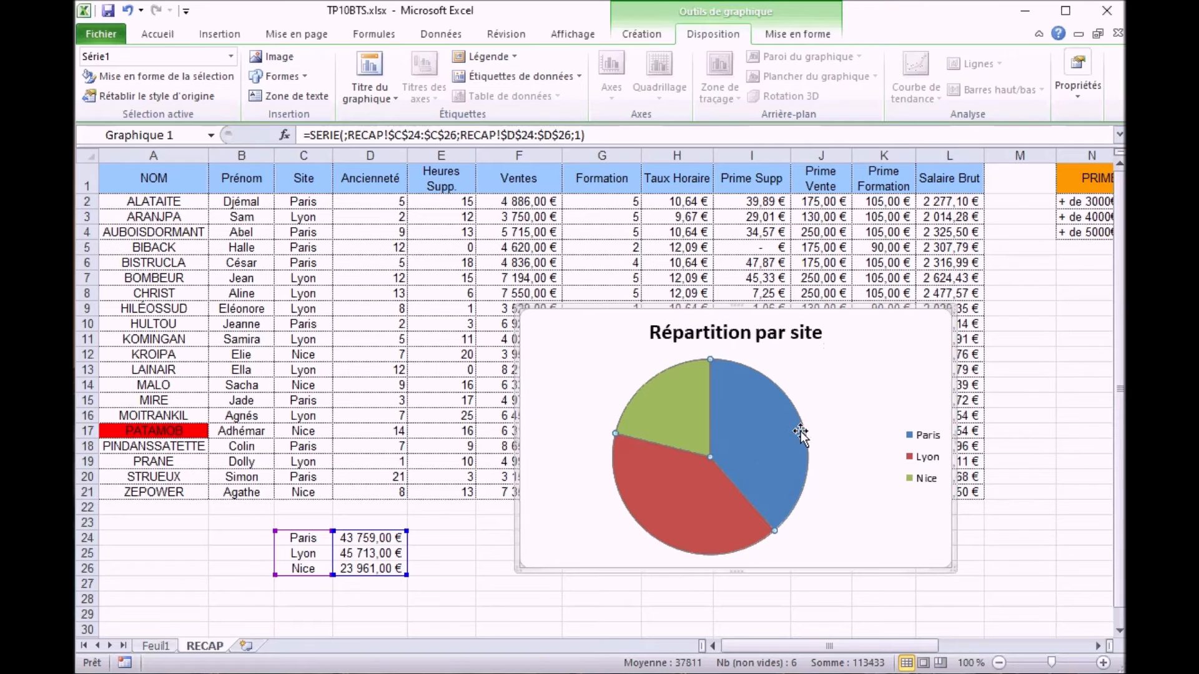
pyautogui.rightClick(763, 439)
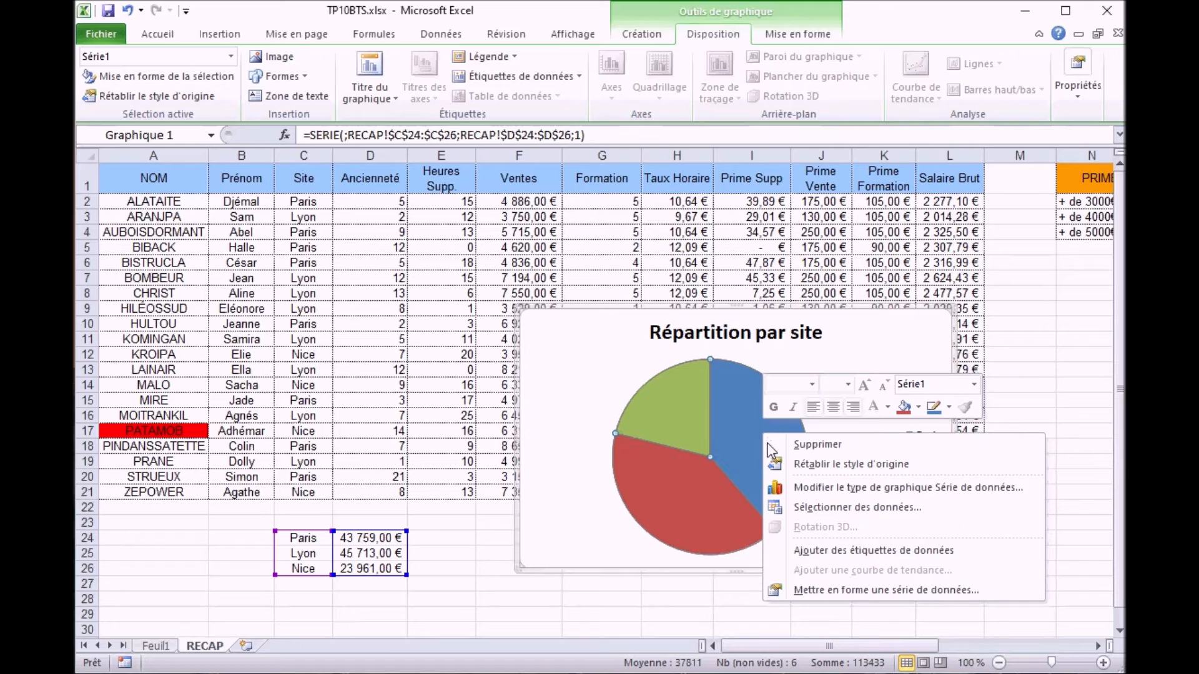
pyautogui.click(811, 550)
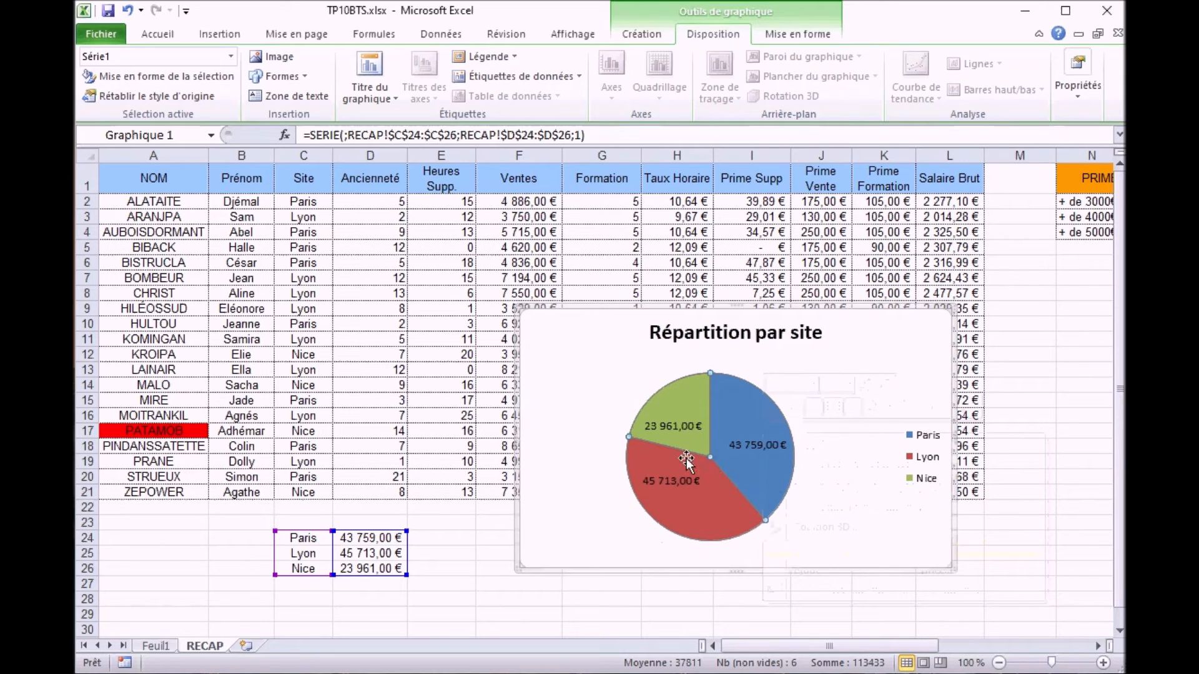
# Make the pie chart's data labels show percentages instead of values, in the Pourcentage number format with 2 decimals.
pyautogui.click(677, 425)
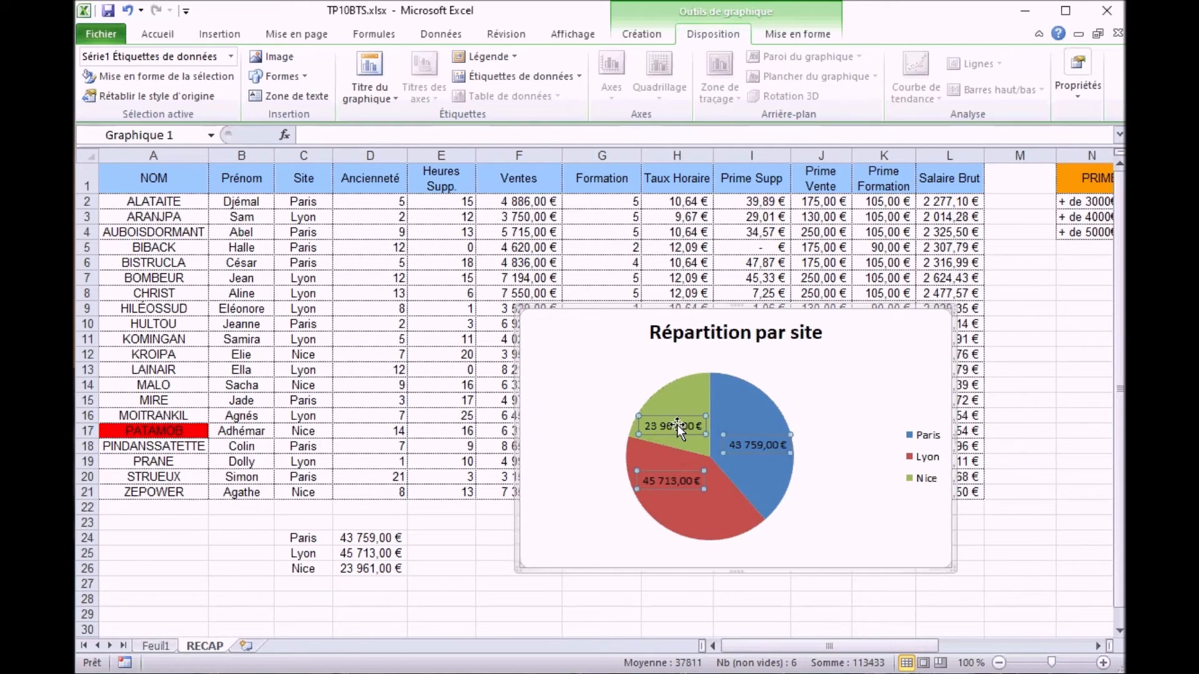
pyautogui.rightClick(677, 425)
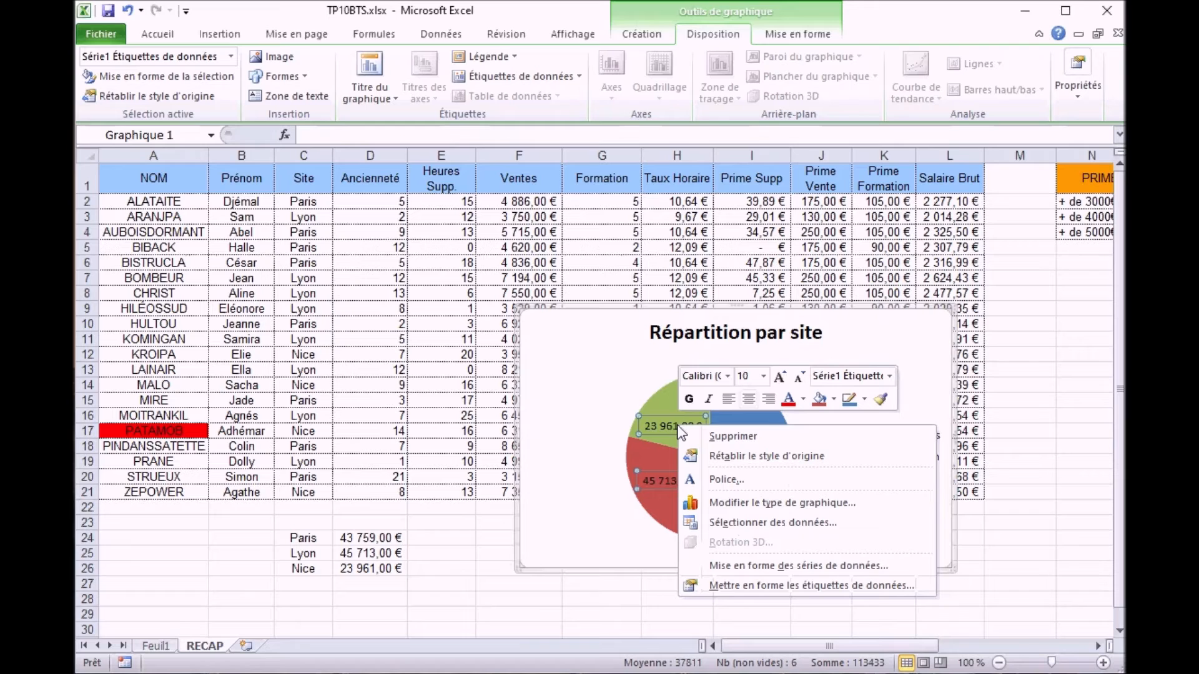
pyautogui.click(749, 588)
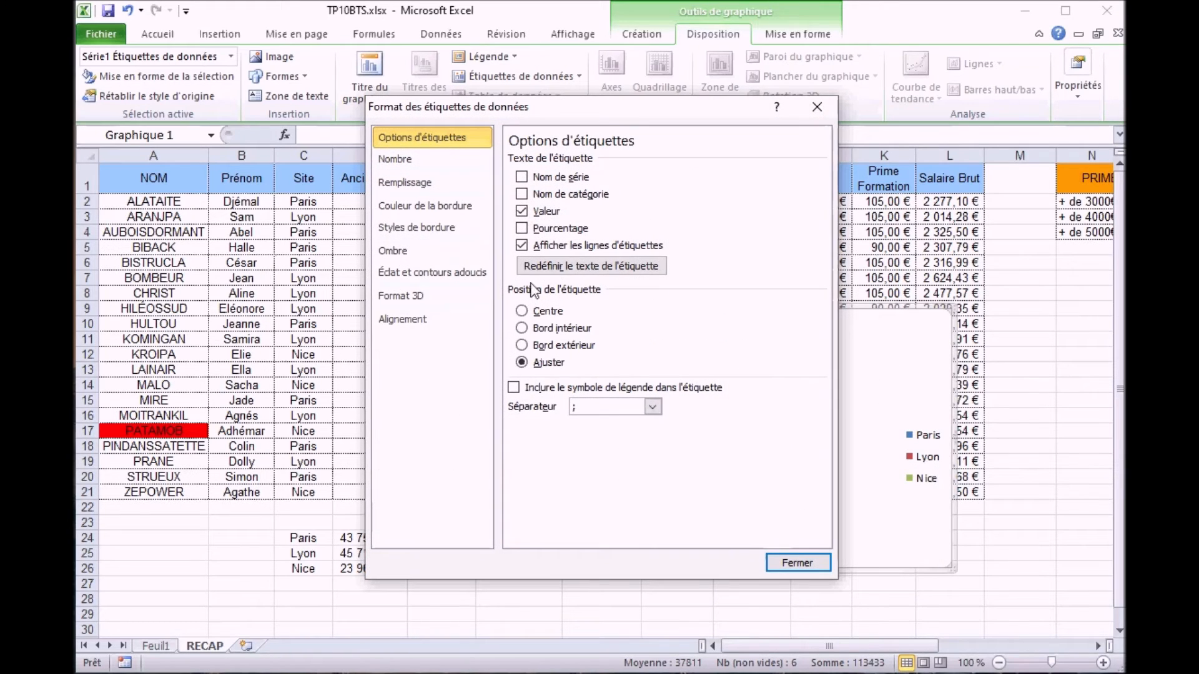
pyautogui.click(522, 213)
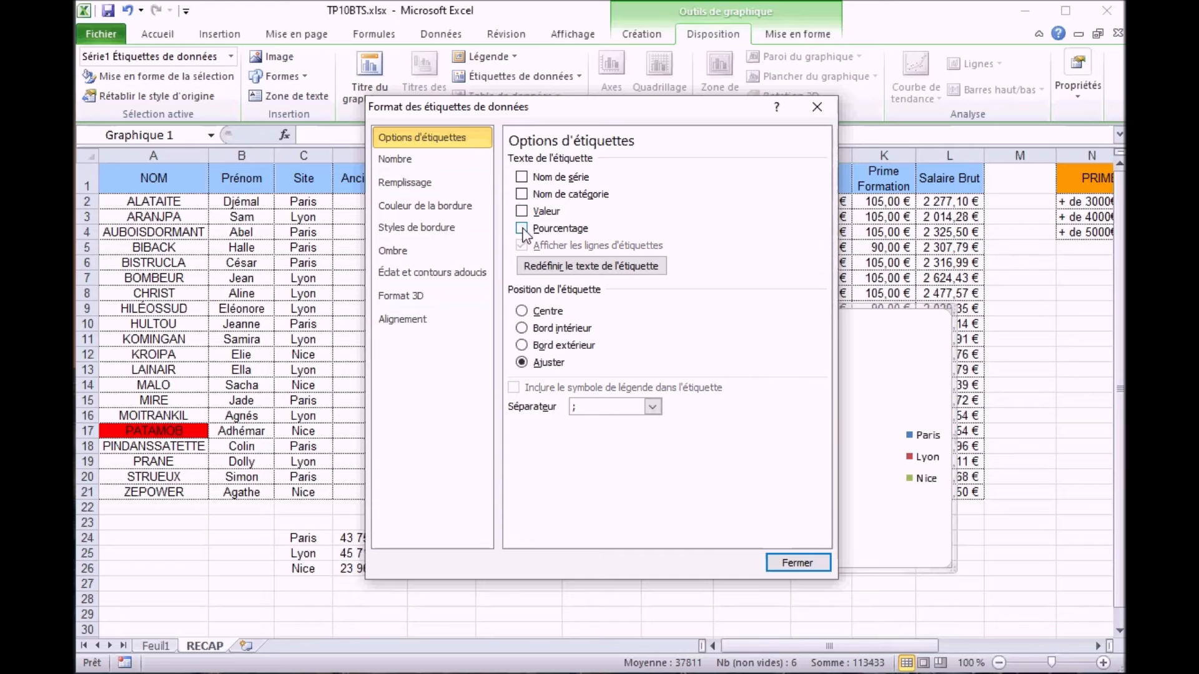
pyautogui.click(521, 229)
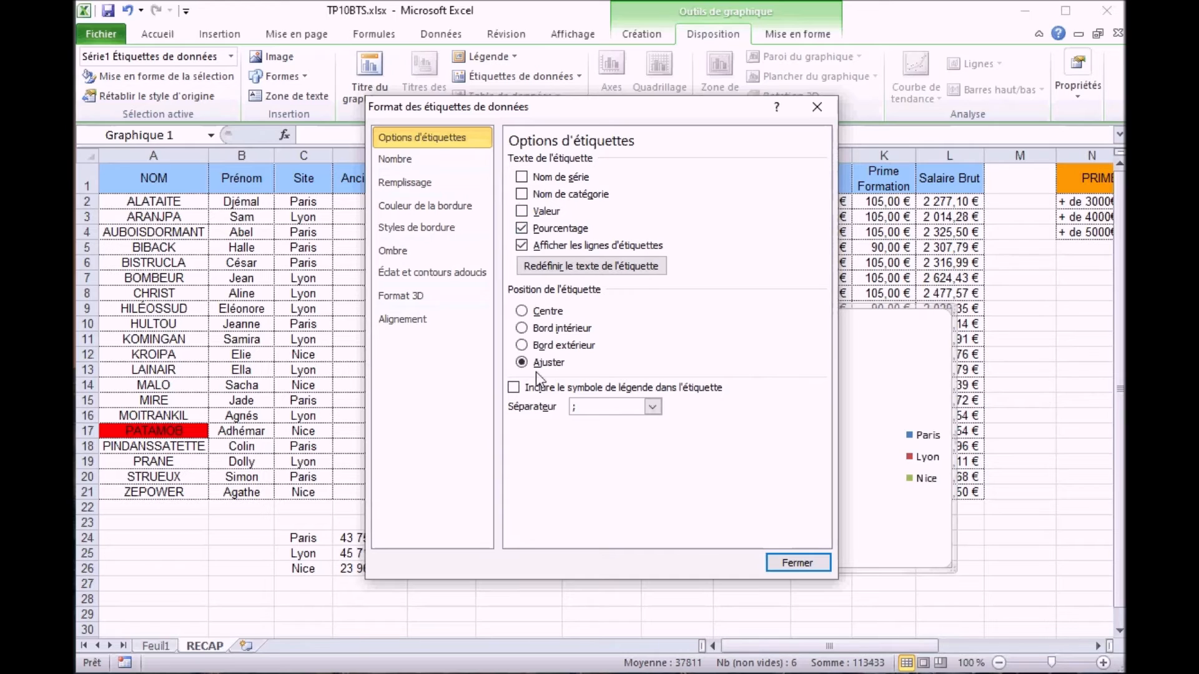
pyautogui.click(419, 163)
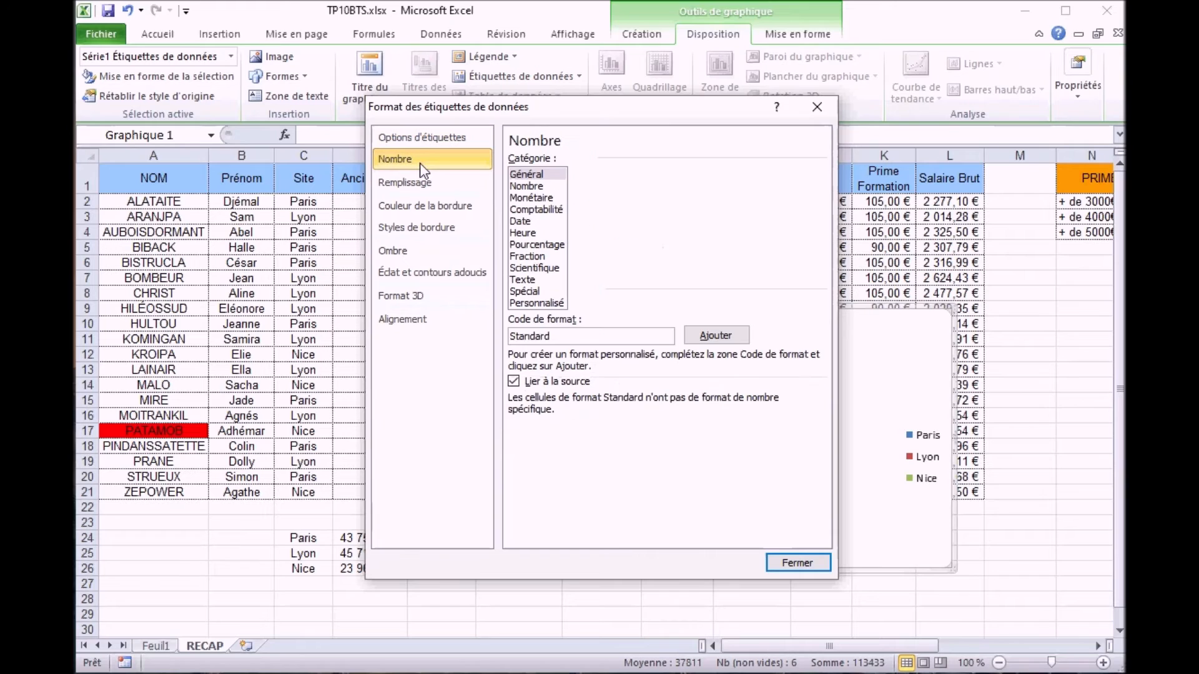
pyautogui.click(539, 246)
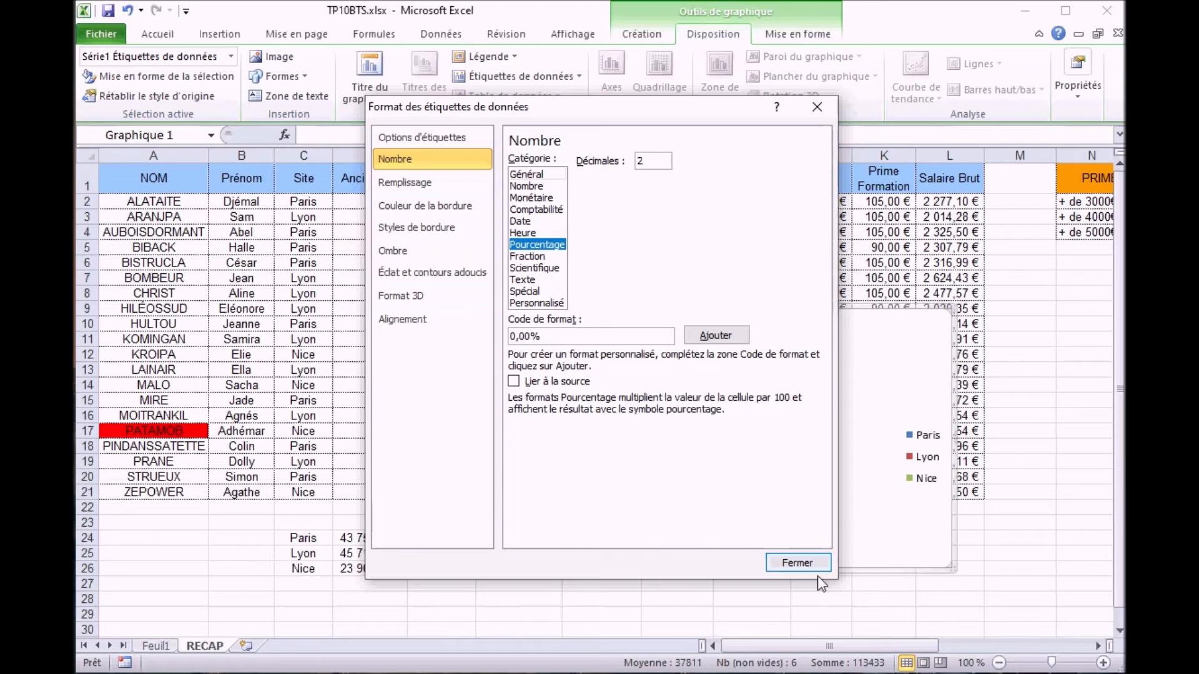
pyautogui.click(799, 562)
pyautogui.click(823, 507)
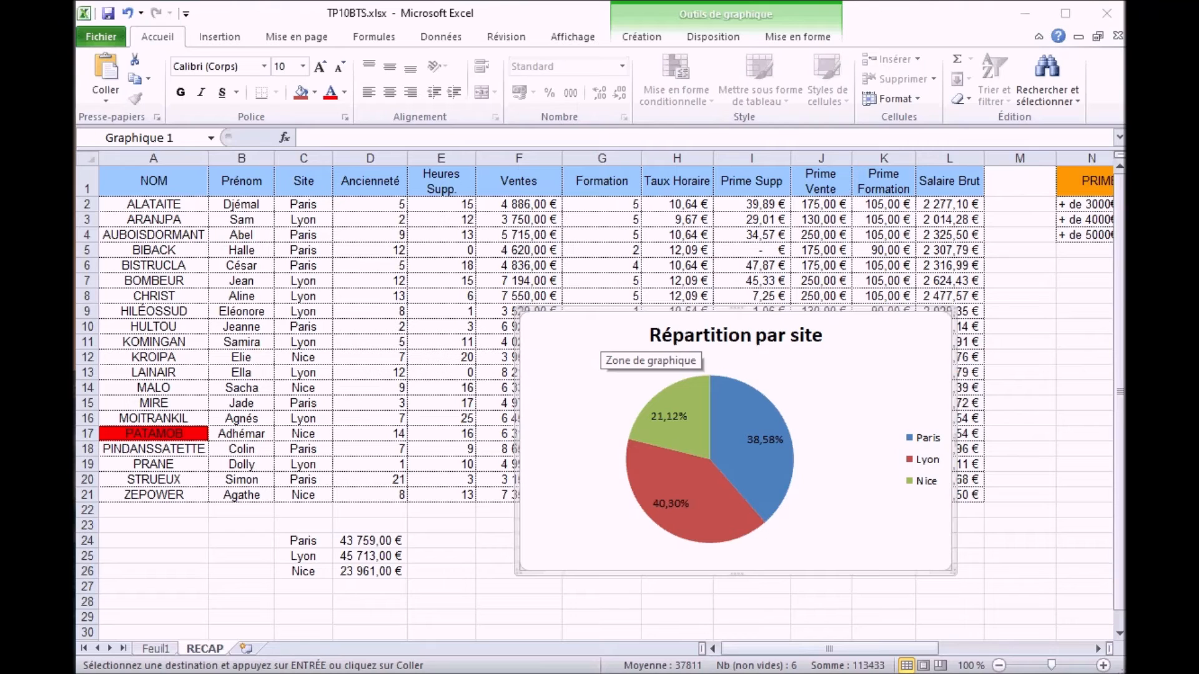
# Add a new worksheet after RECAP and rename it FICHE.
pyautogui.click(248, 649)
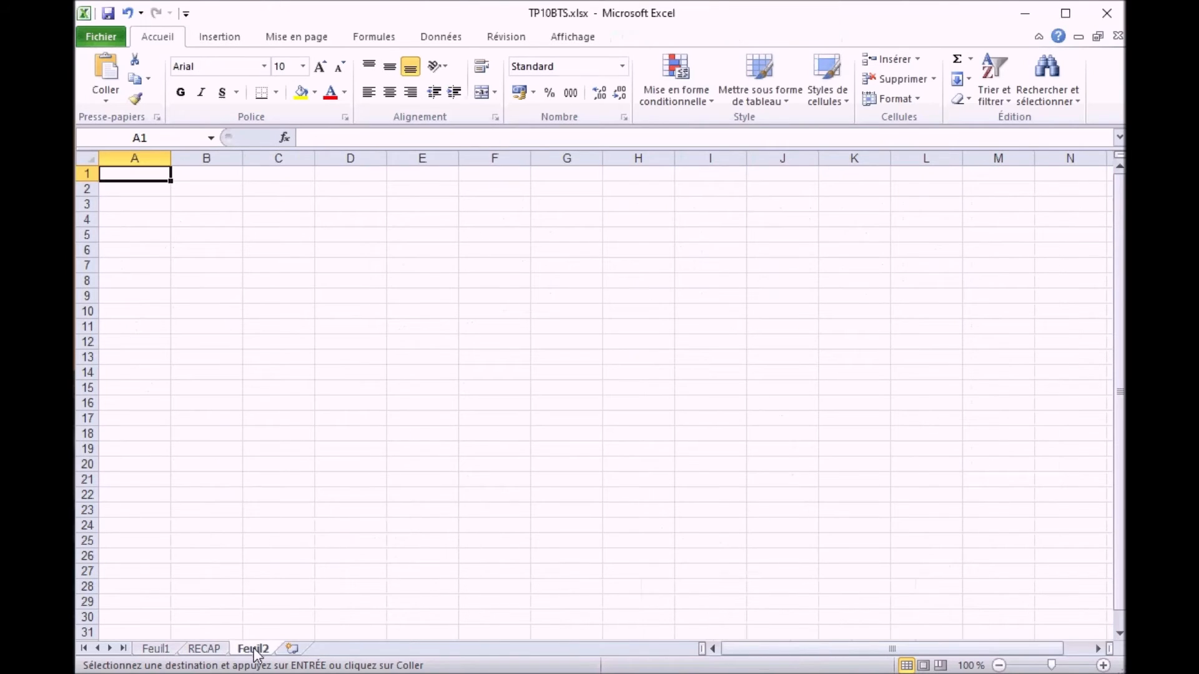
pyautogui.rightClick(259, 653)
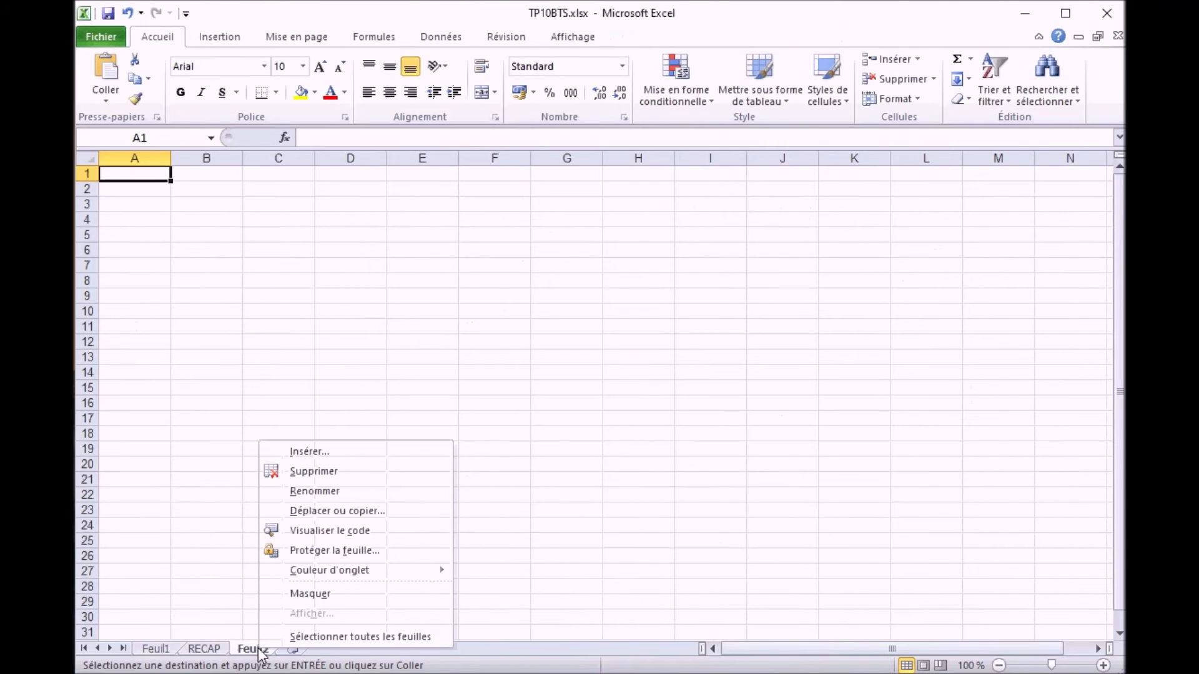
pyautogui.click(319, 497)
pyautogui.write('FICHE')
pyautogui.press('Return')
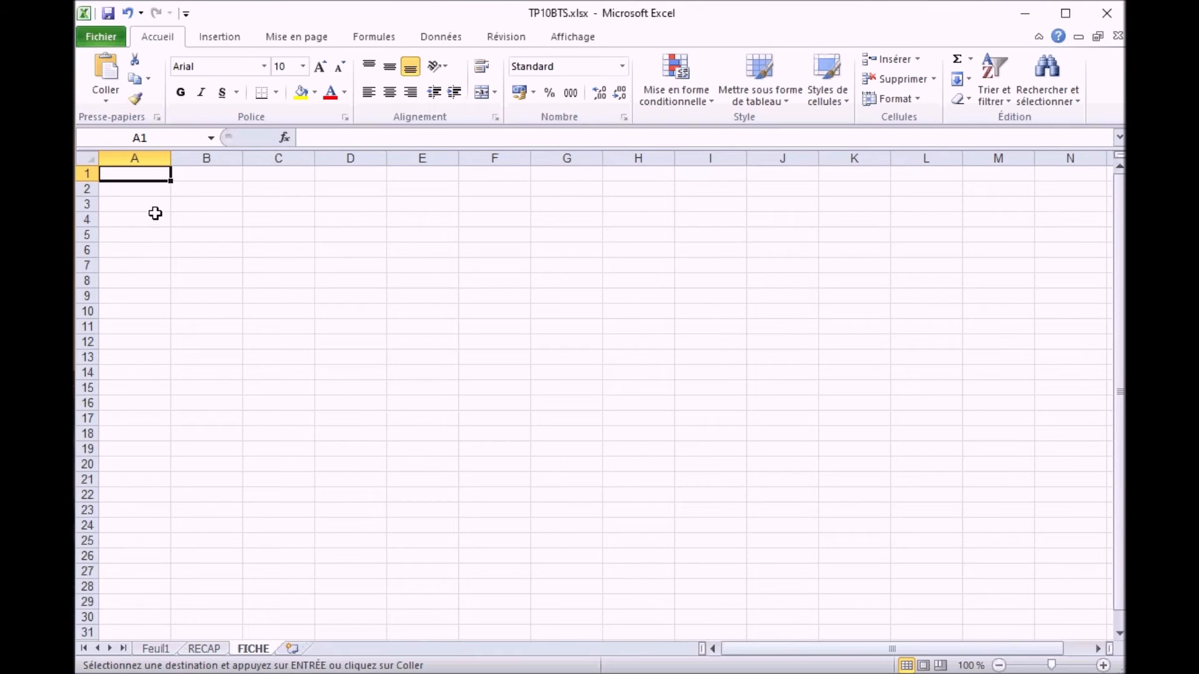
# Paste the copied field labels, from NOM to Entretien, into the FICHE sheet starting at A4.
pyautogui.click(156, 214)
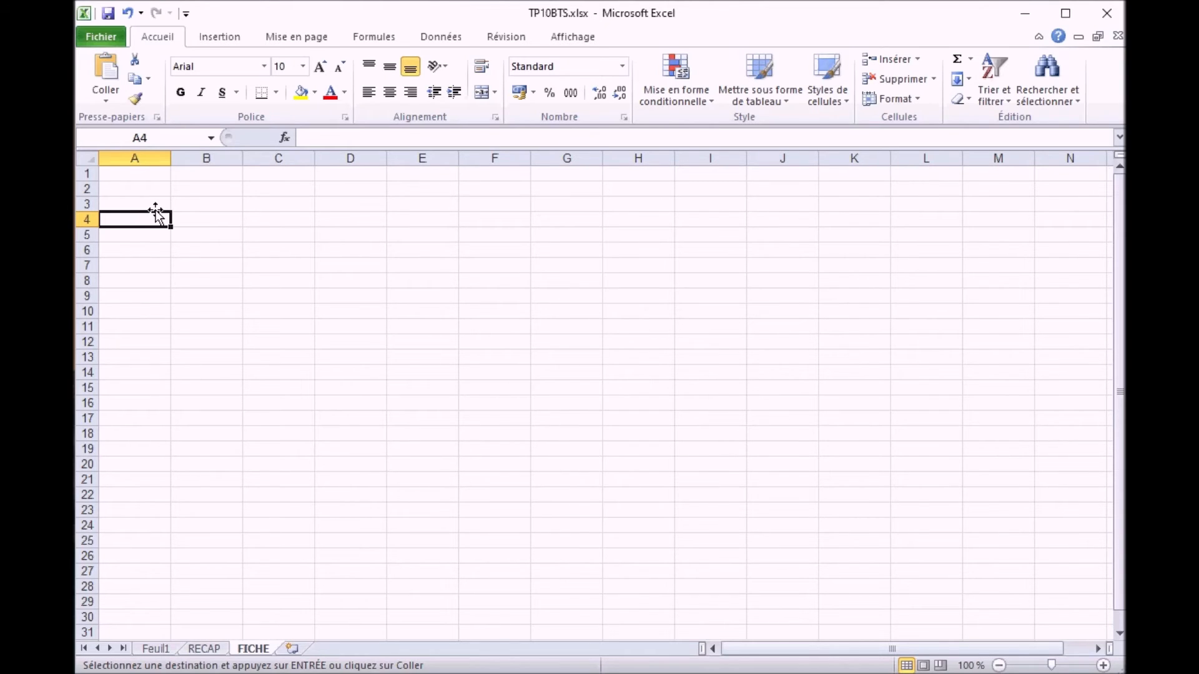
pyautogui.rightClick(133, 219)
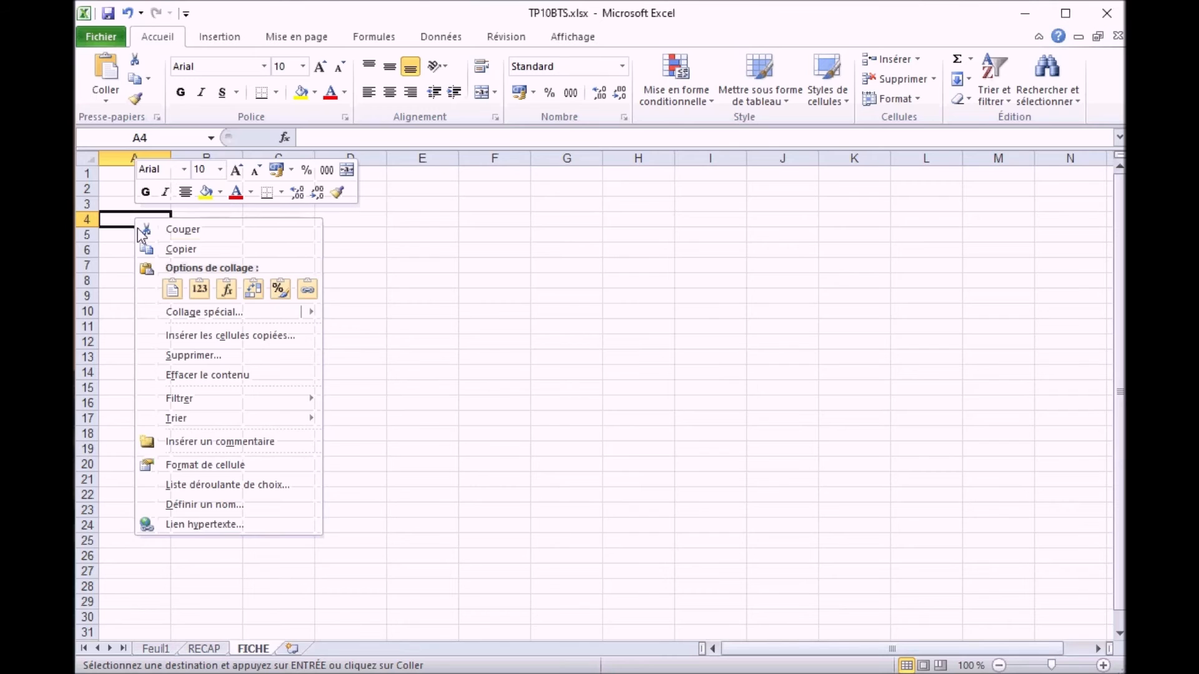
pyautogui.click(171, 289)
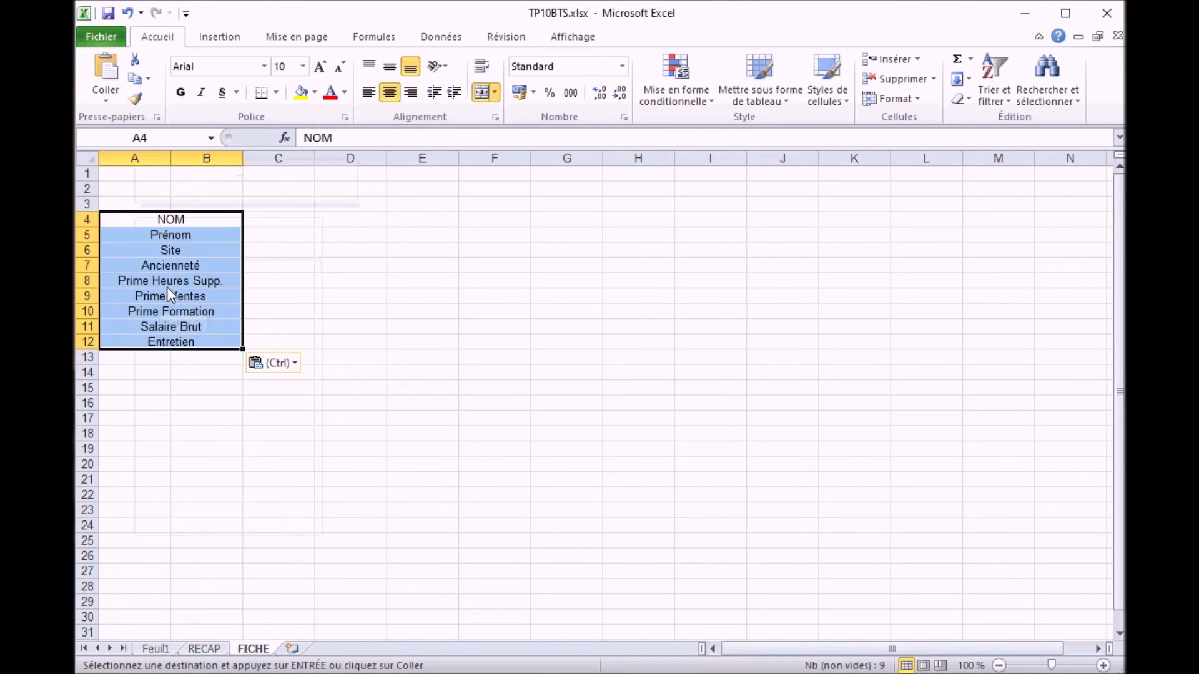
pyautogui.click(367, 428)
pyautogui.click(148, 220)
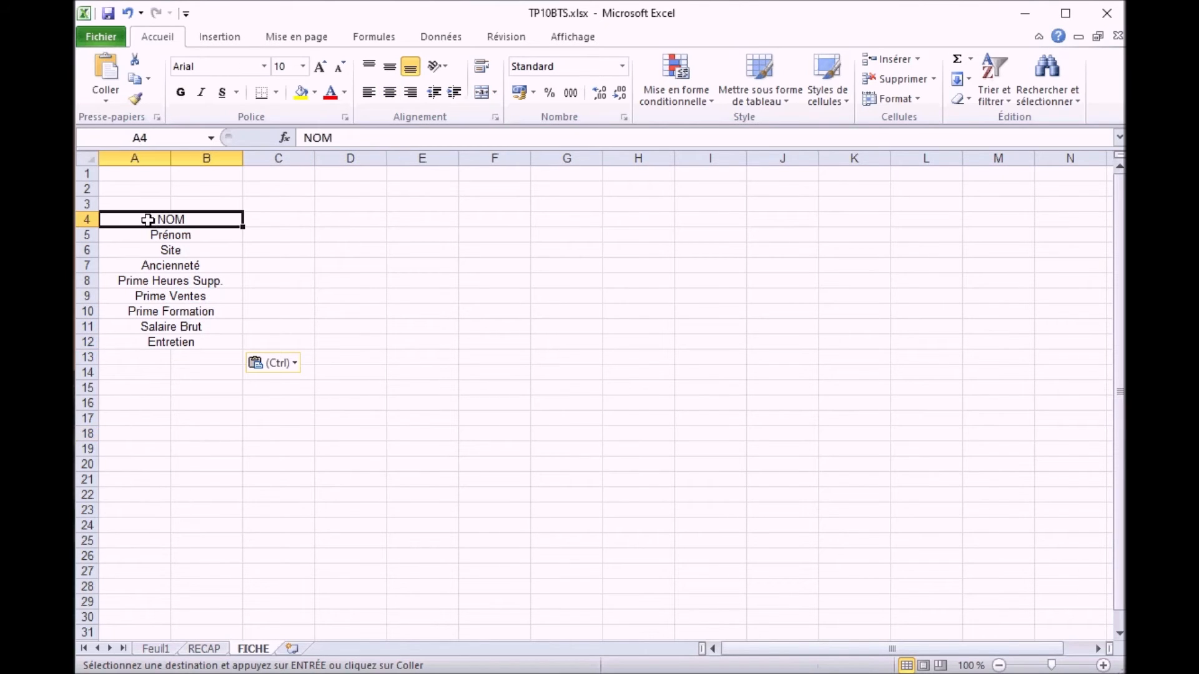
# Widen column C of the FICHE sheet to about twice its width.
pyautogui.click(145, 296)
pyautogui.click(253, 219)
pyautogui.moveTo(315, 159); pyautogui.dragTo(380, 161)
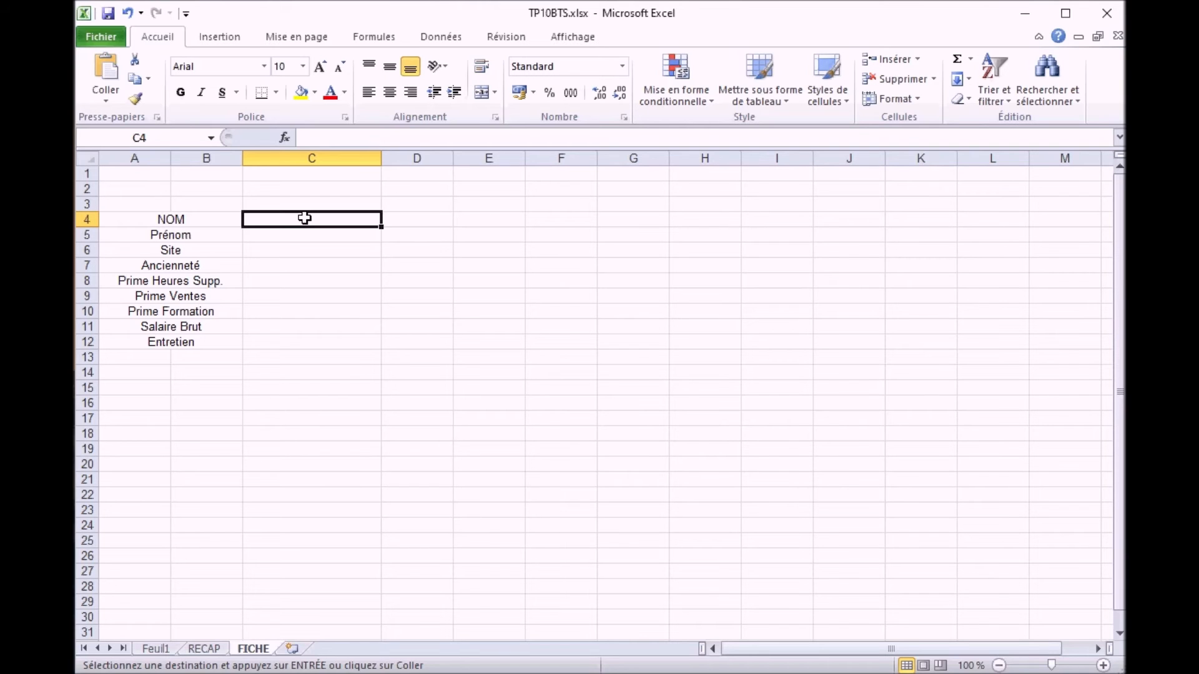
# Add data validation to cell C4 allowing a Liste sourced from =RECAP!$A$2:$A$21, and browse the resulting drop-down.
pyautogui.click(436, 37)
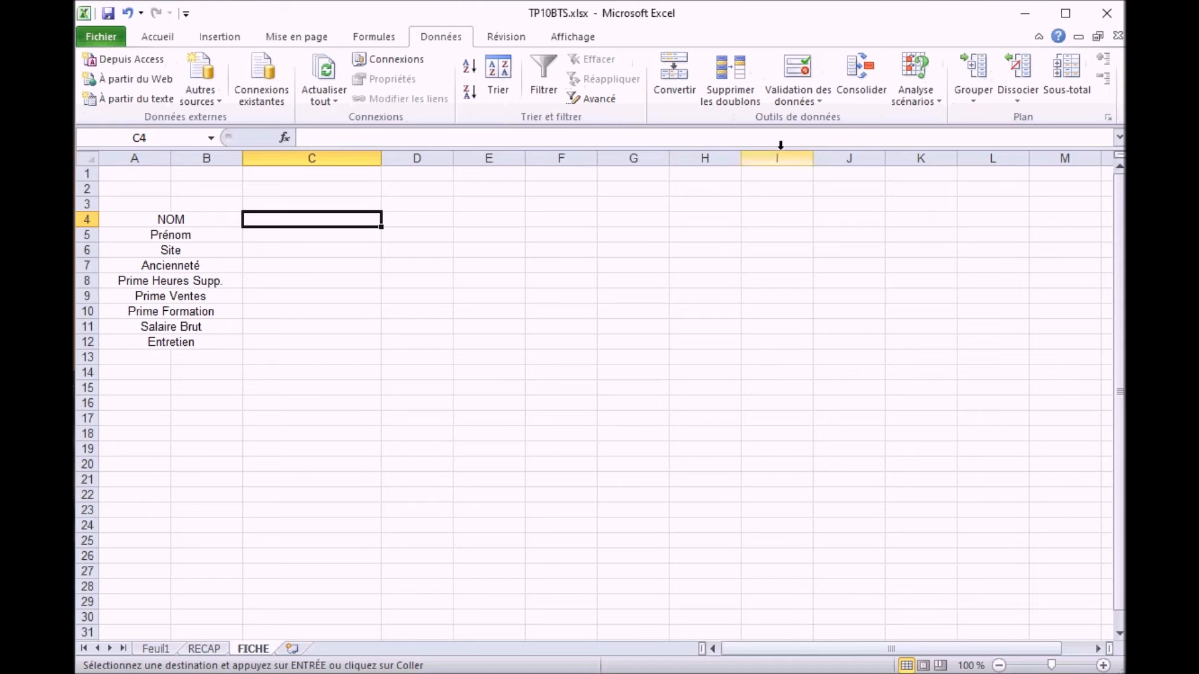
pyautogui.click(796, 94)
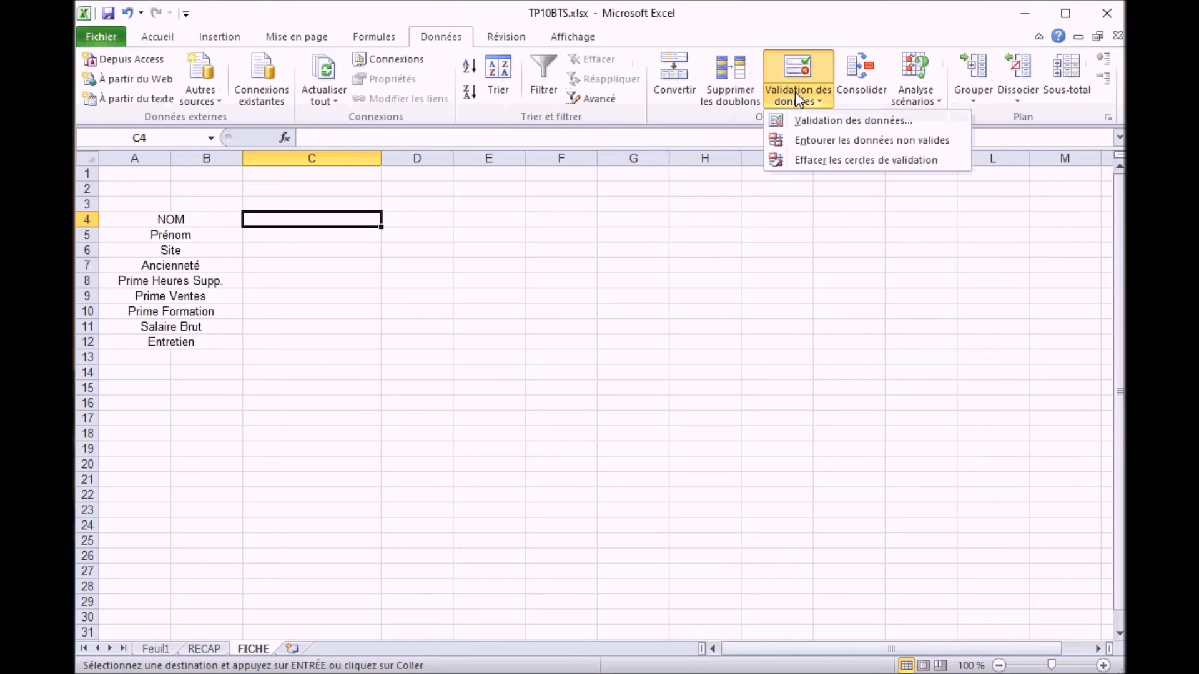
pyautogui.click(822, 121)
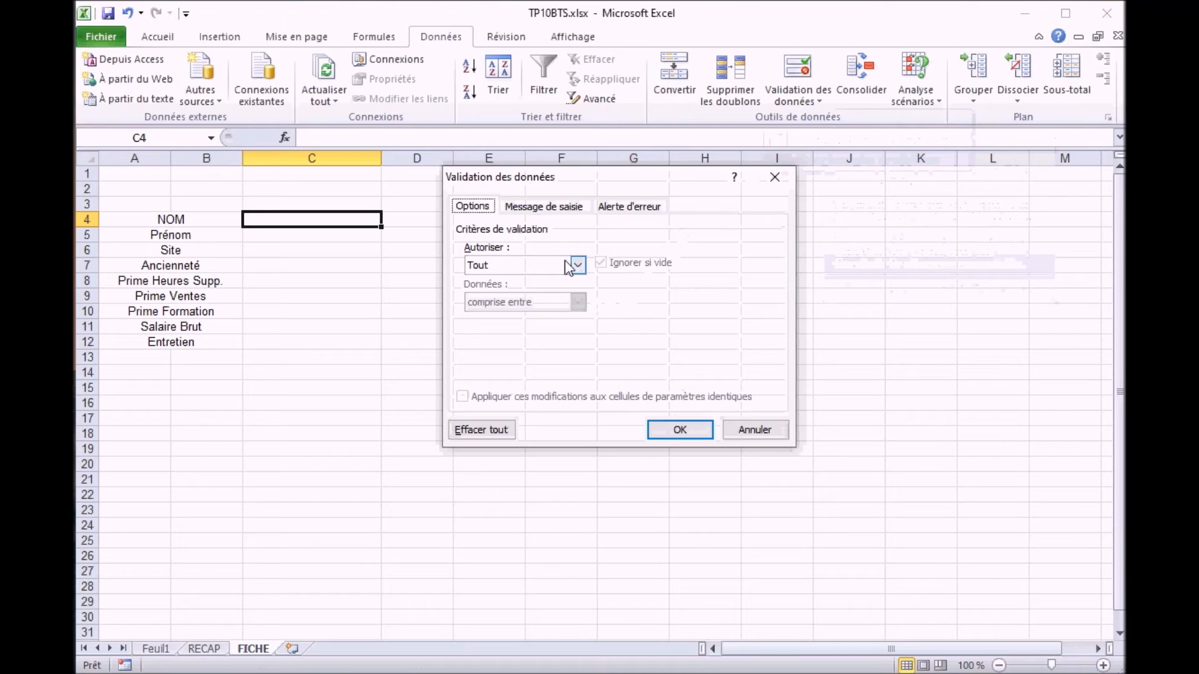
pyautogui.click(578, 267)
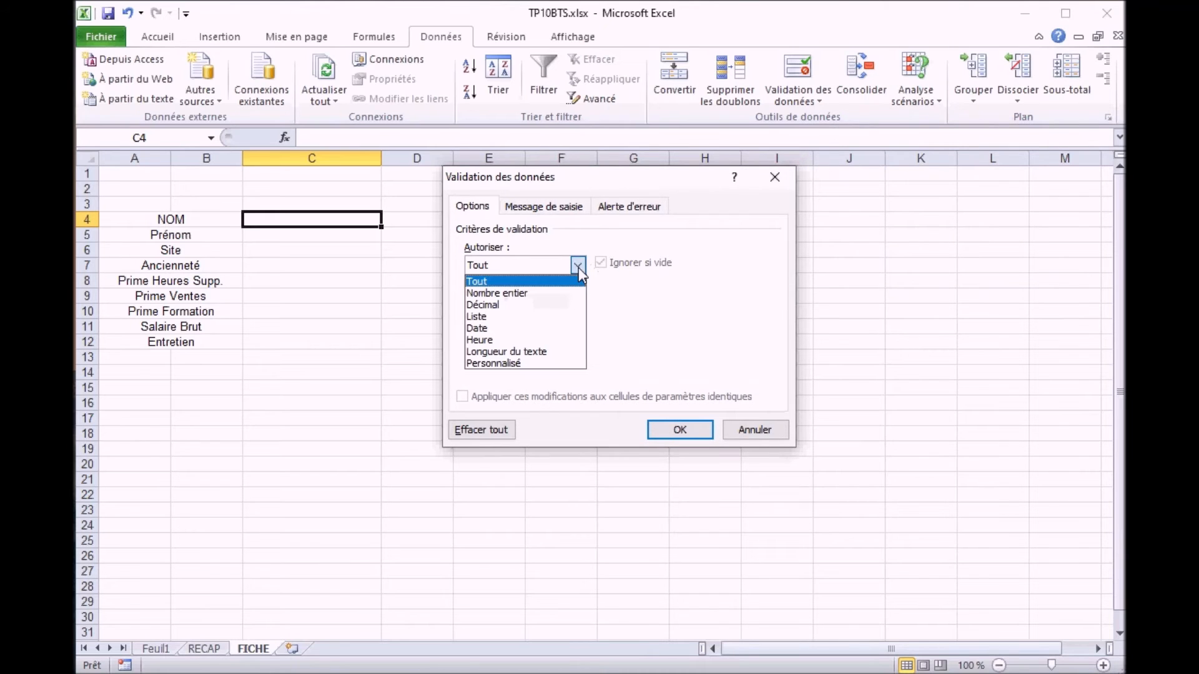
pyautogui.click(552, 314)
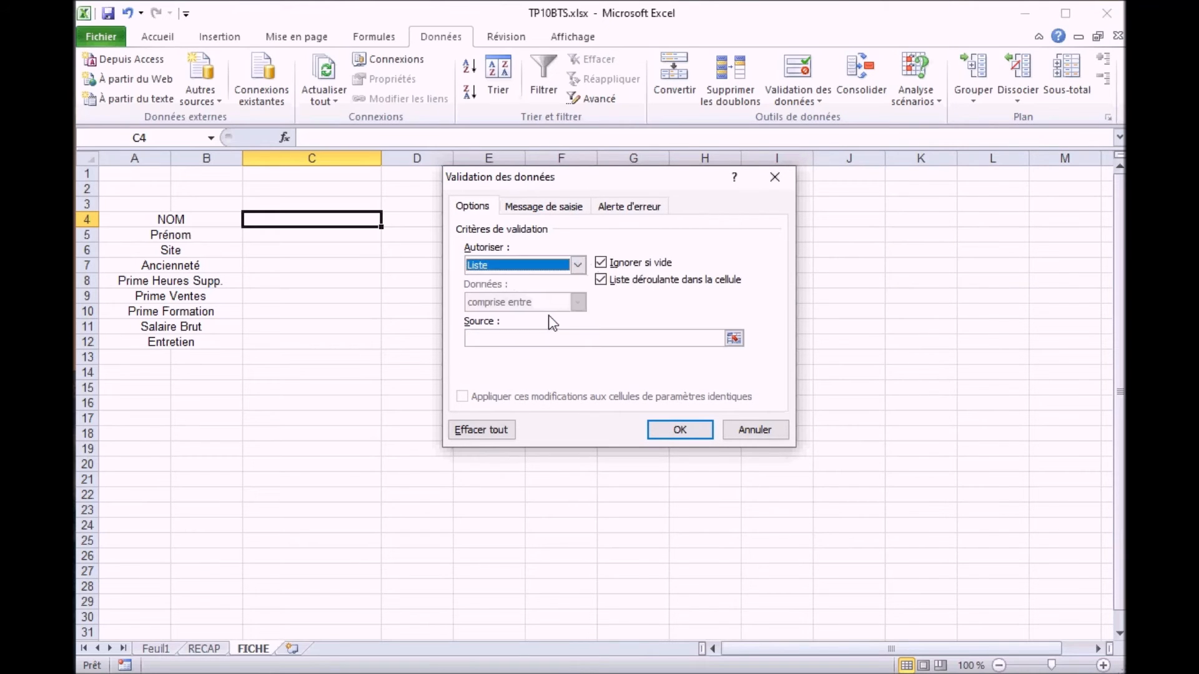
pyautogui.click(734, 338)
pyautogui.click(207, 649)
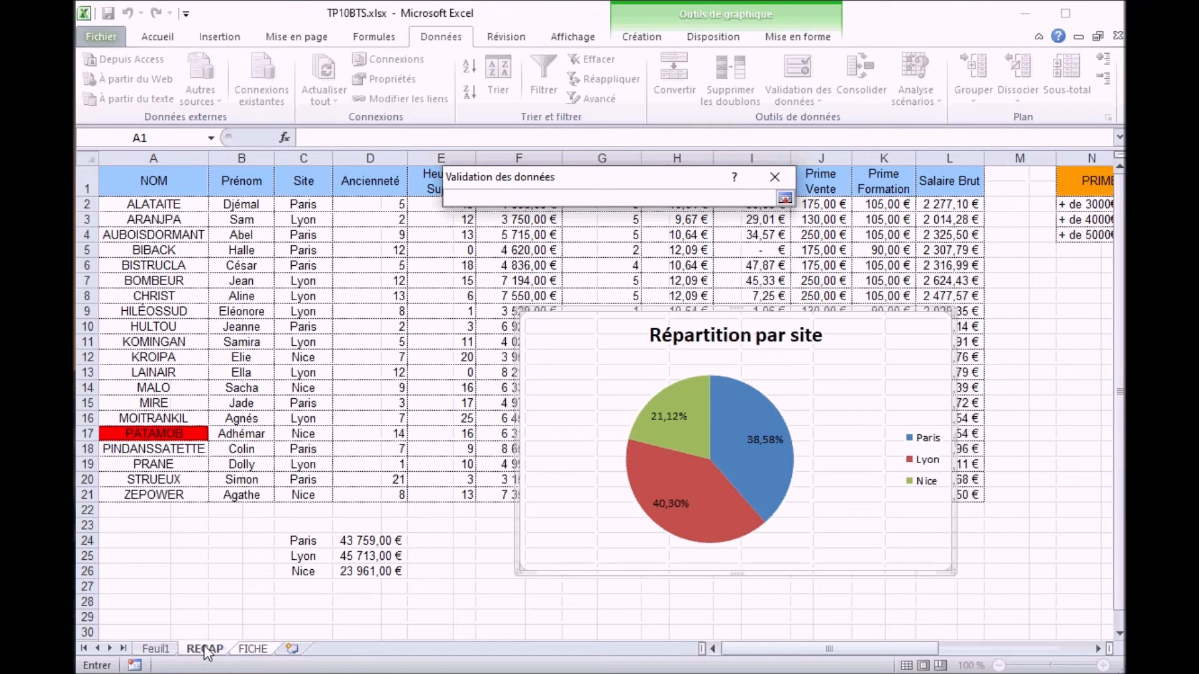
pyautogui.moveTo(138, 204); pyautogui.dragTo(150, 494)
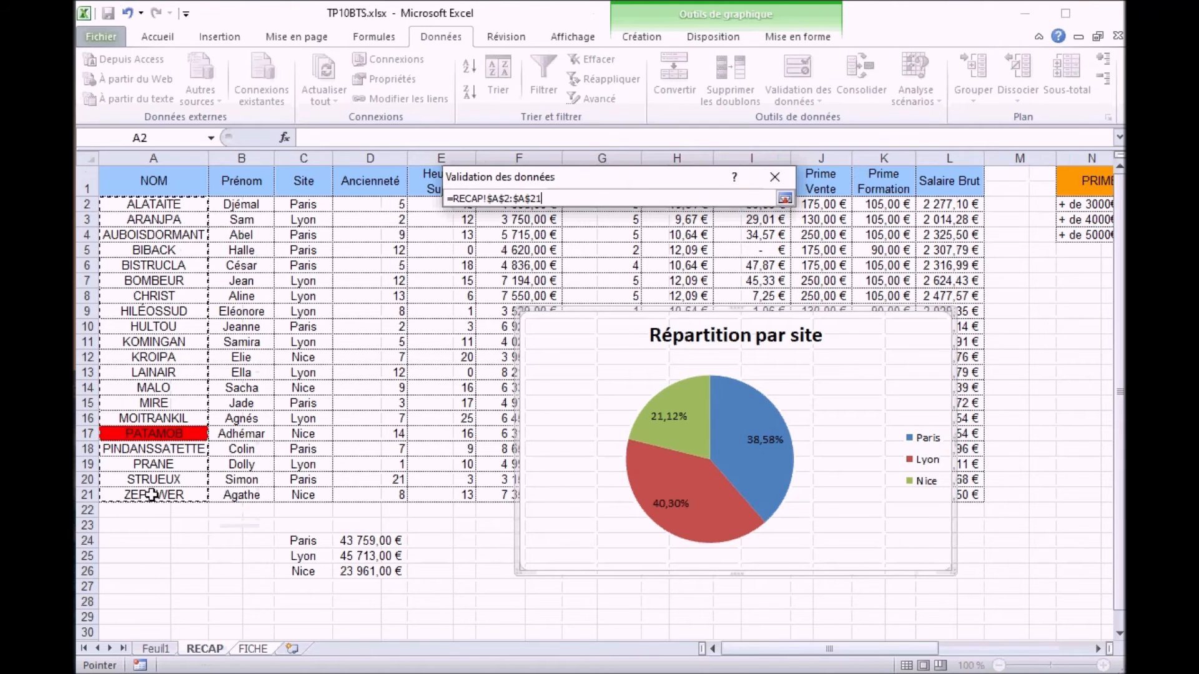
pyautogui.click(785, 198)
pyautogui.click(678, 430)
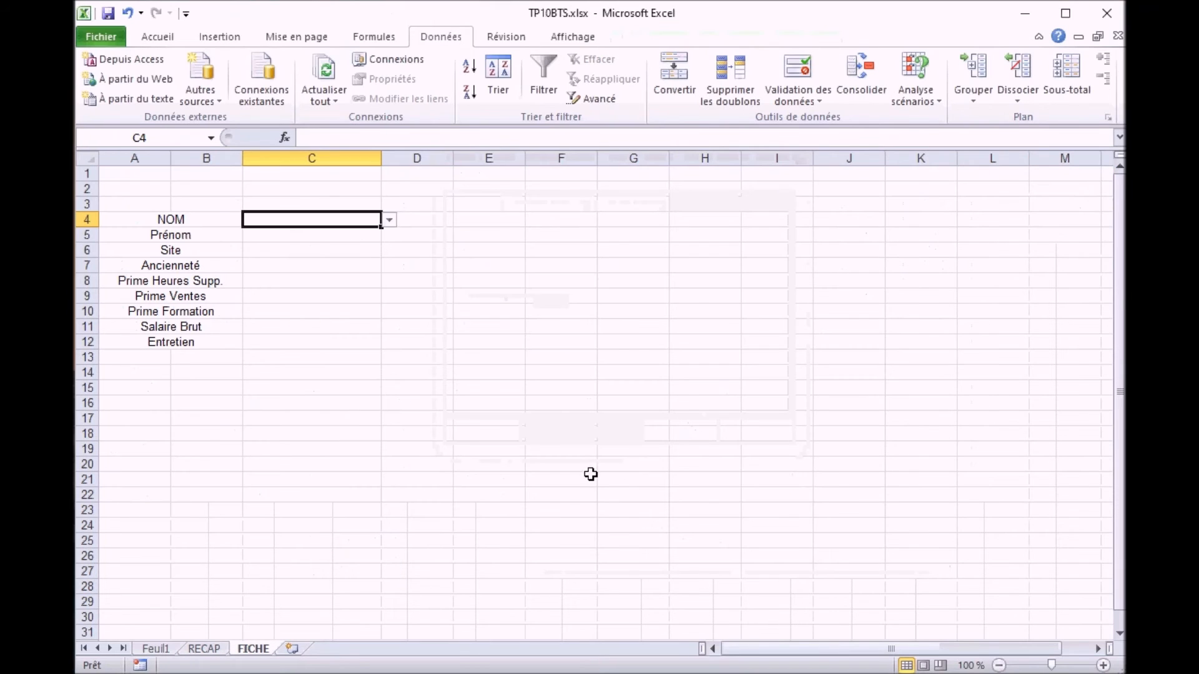
pyautogui.click(389, 219)
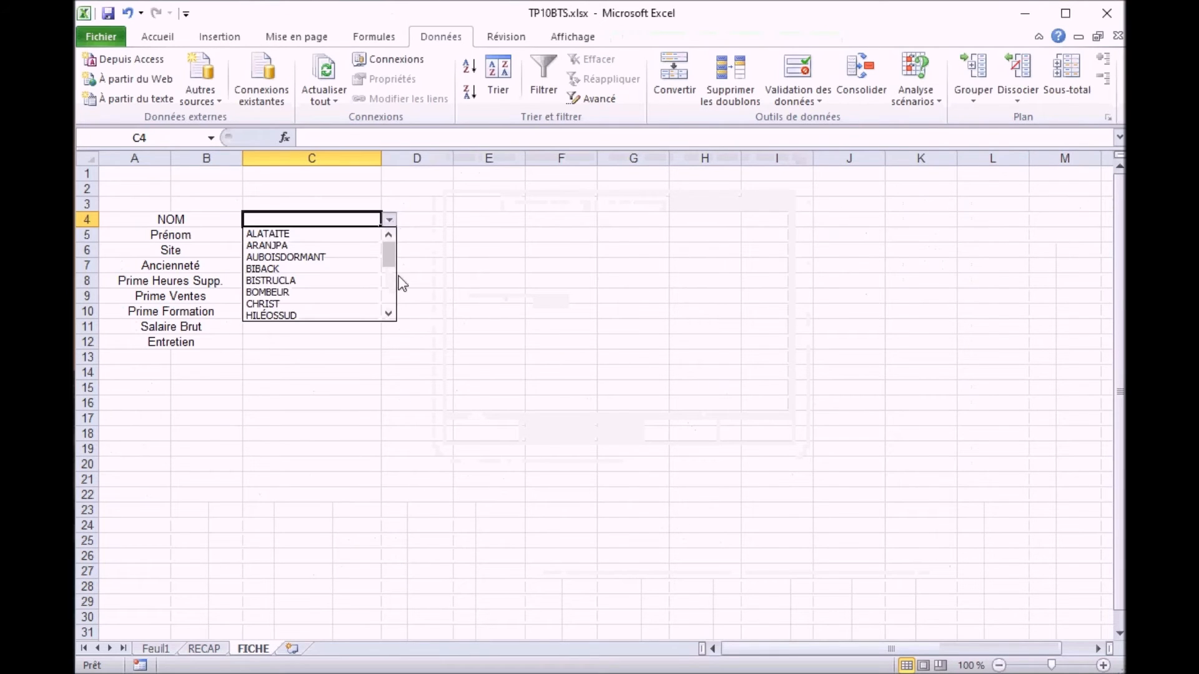
pyautogui.moveTo(391, 256); pyautogui.dragTo(392, 324)
pyautogui.scroll(4, 392, 324)
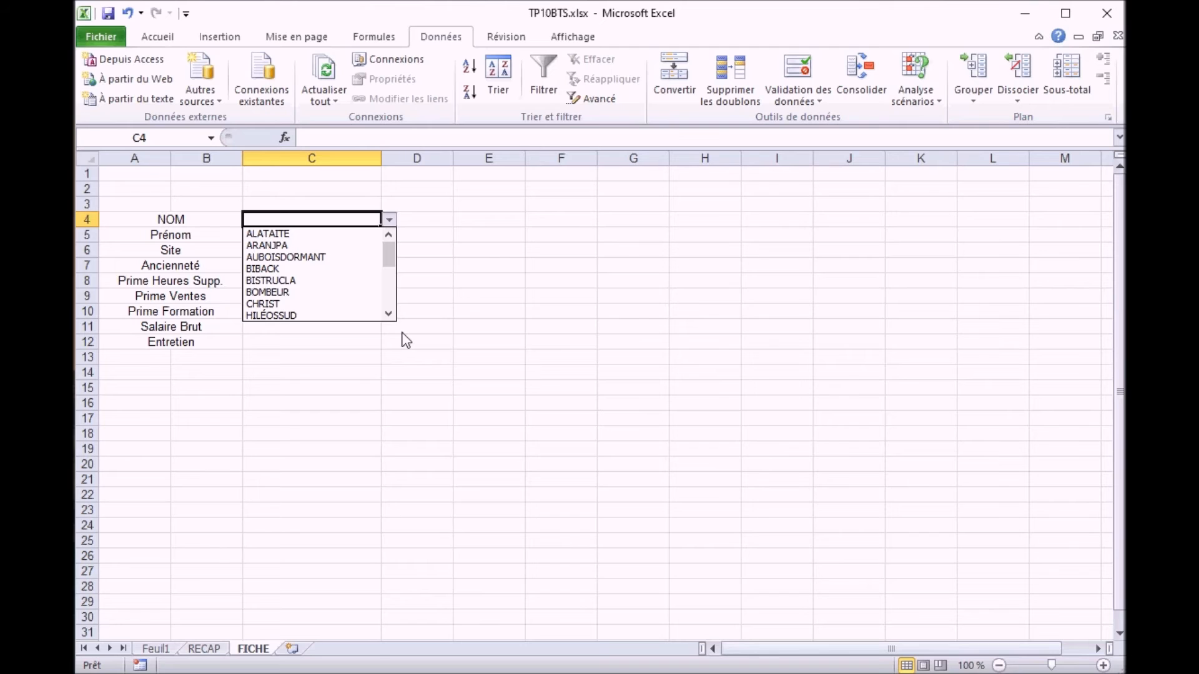
# Move the Répartition par site pie chart on the RECAP sheet below the employee table.
pyautogui.click(215, 652)
pyautogui.click(216, 652)
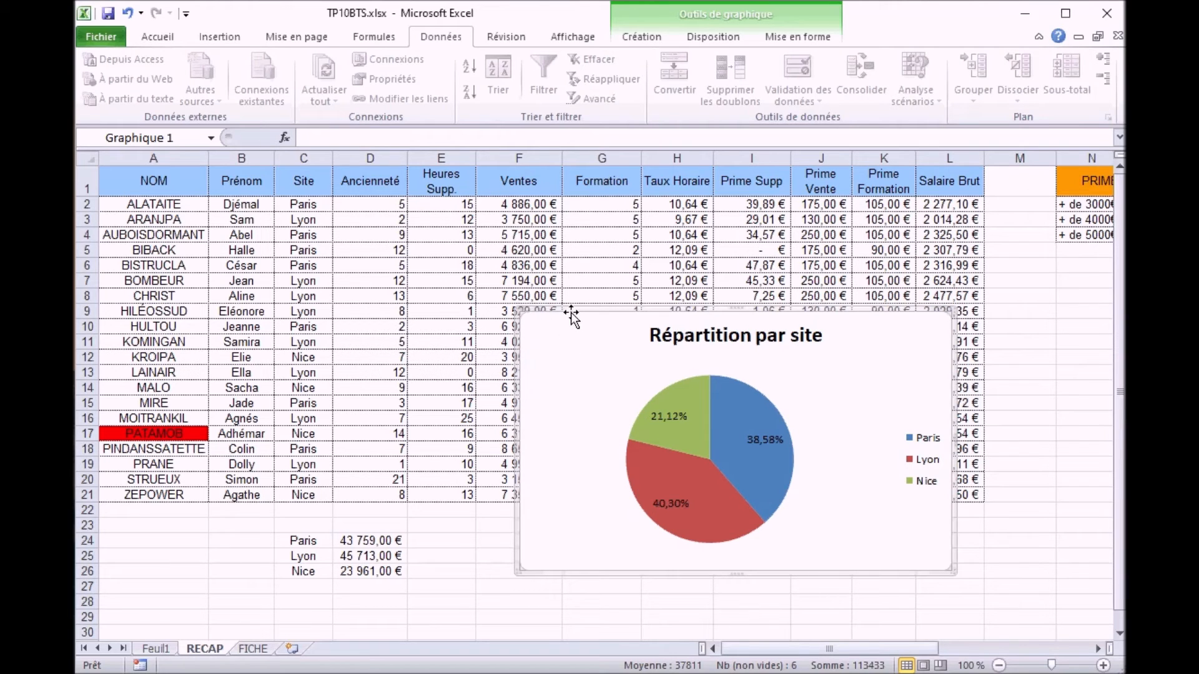
pyautogui.moveTo(570, 312); pyautogui.dragTo(548, 571)
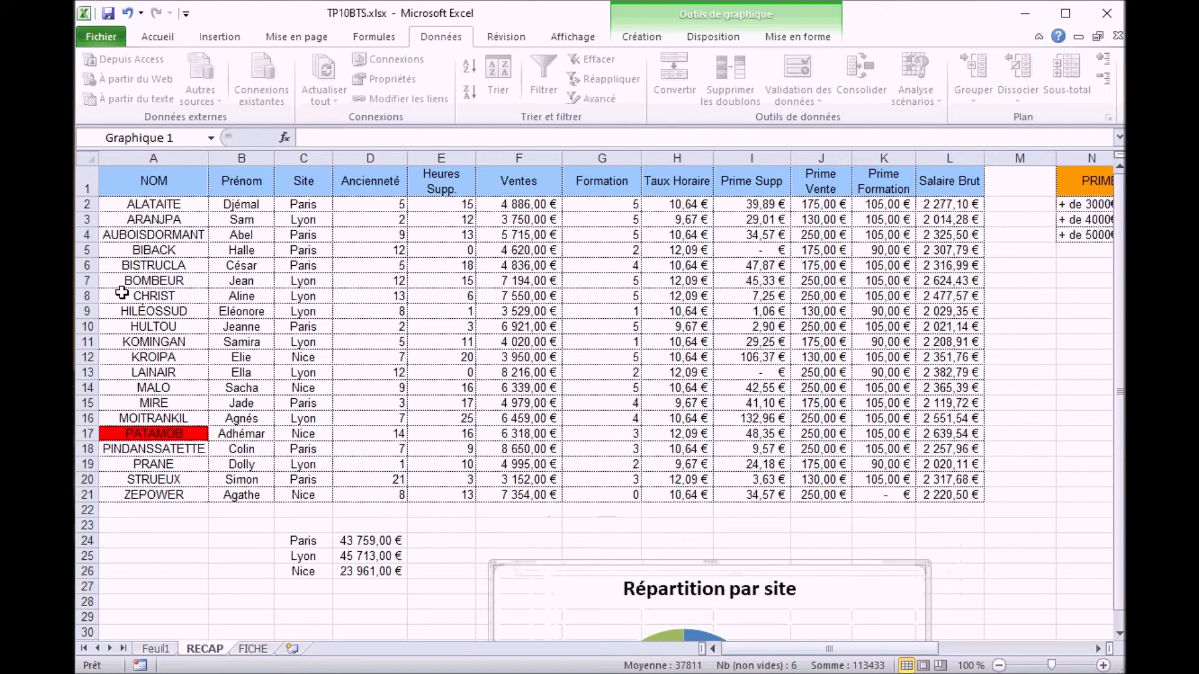
# Choose the first employee in the C4 drop-down list of the FICHE sheet.
pyautogui.click(253, 649)
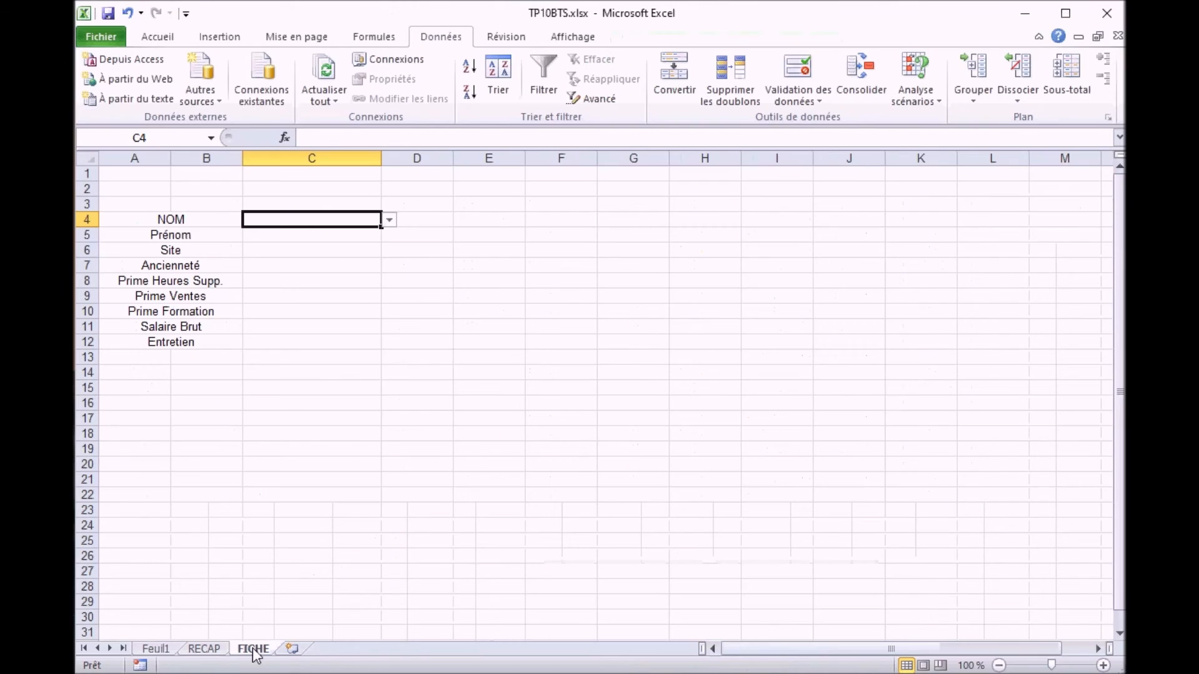
pyautogui.click(389, 221)
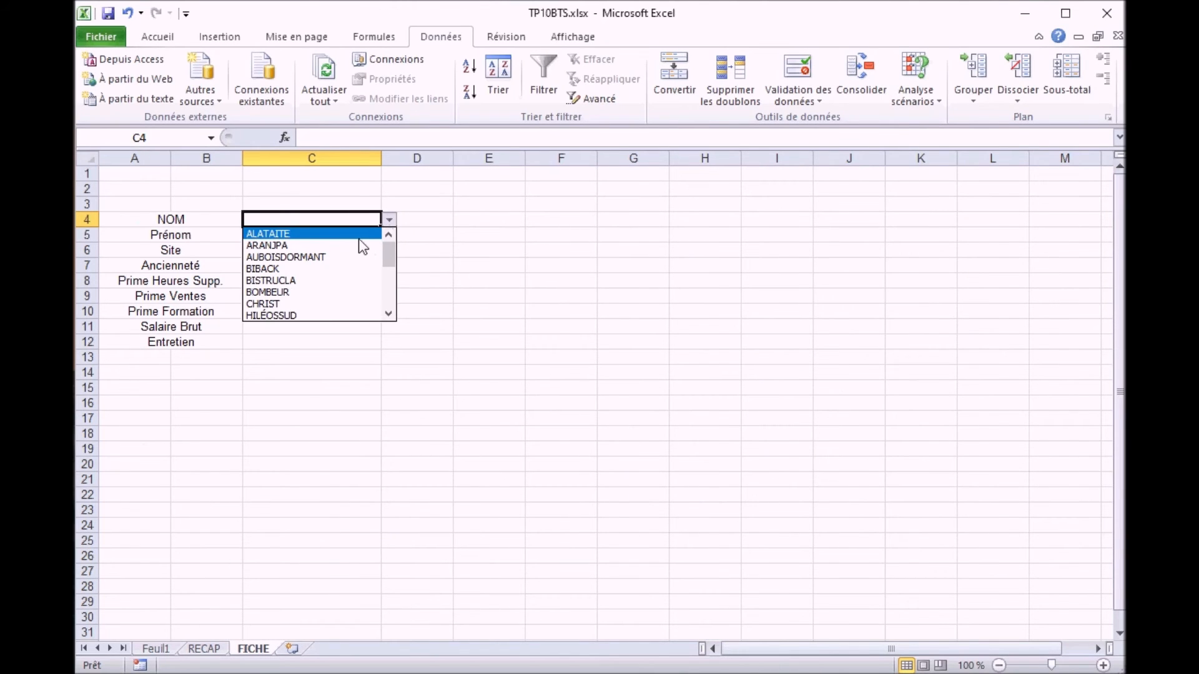
pyautogui.click(338, 235)
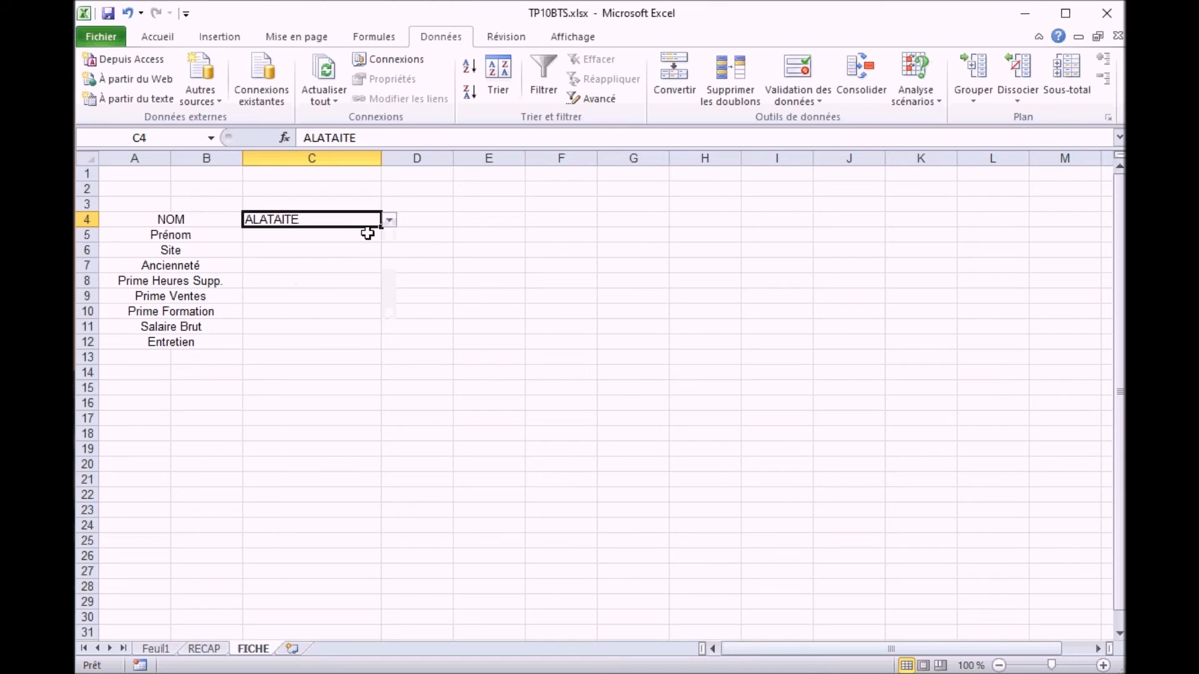
pyautogui.click(314, 236)
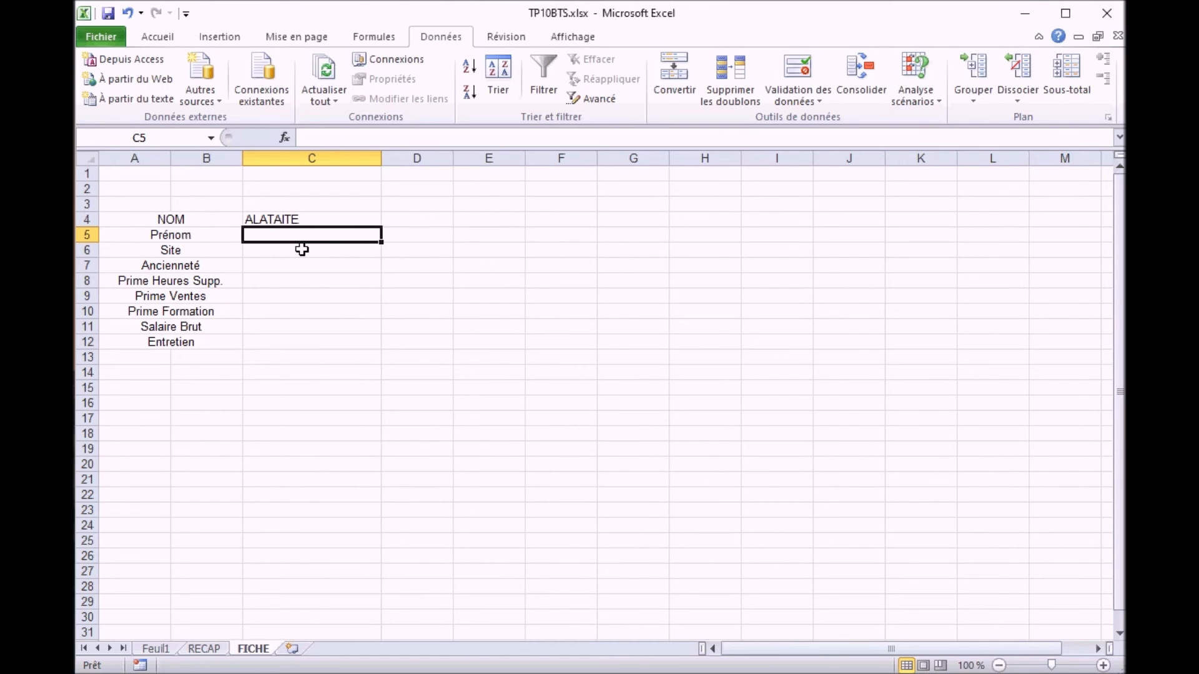
pyautogui.click(302, 254)
pyautogui.click(303, 267)
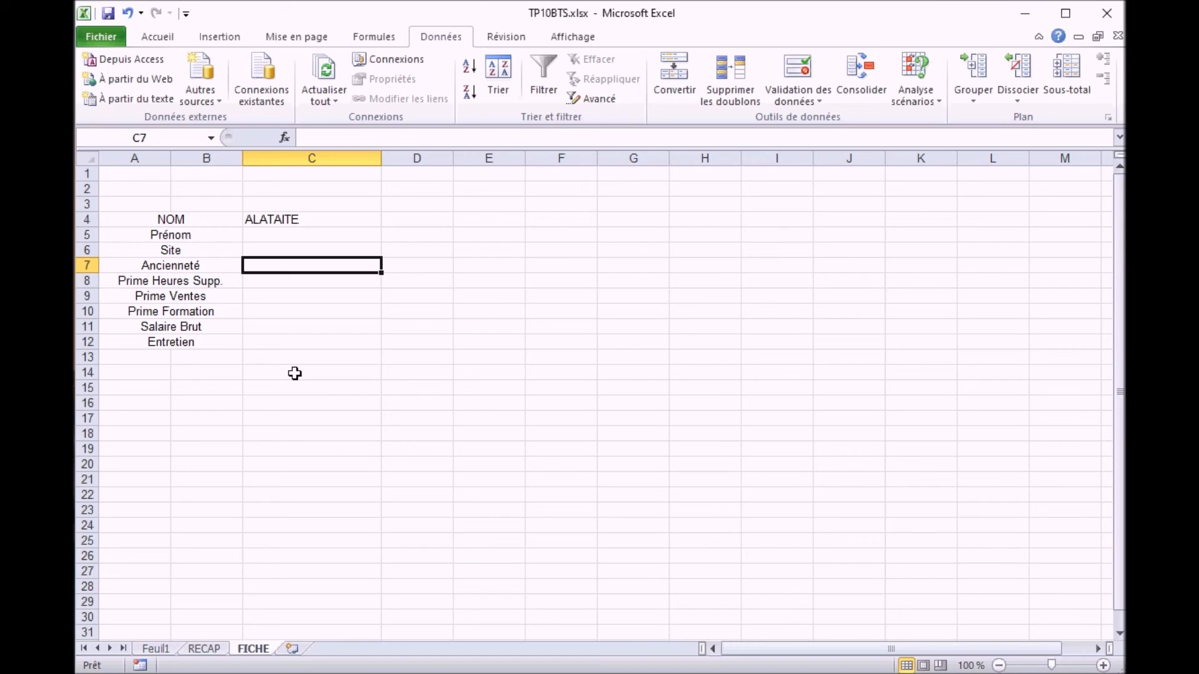
pyautogui.click(348, 218)
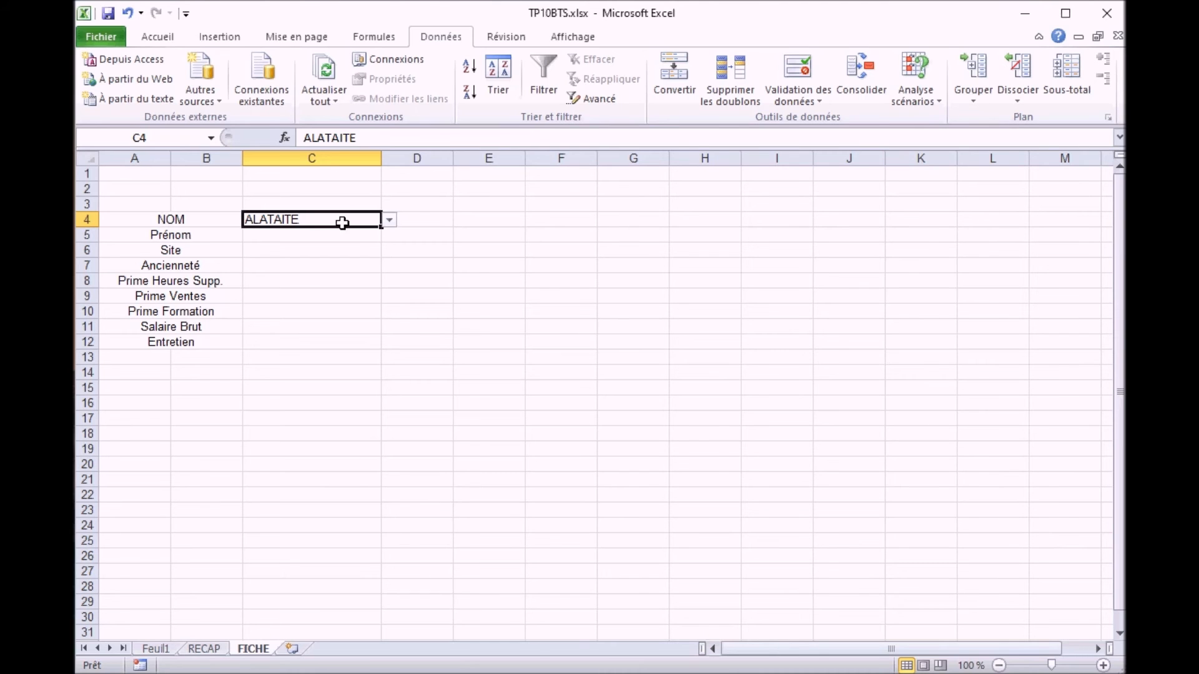
# Name the RECAP employee data range A2:L21 matrice, leaving out the header row.
pyautogui.click(214, 653)
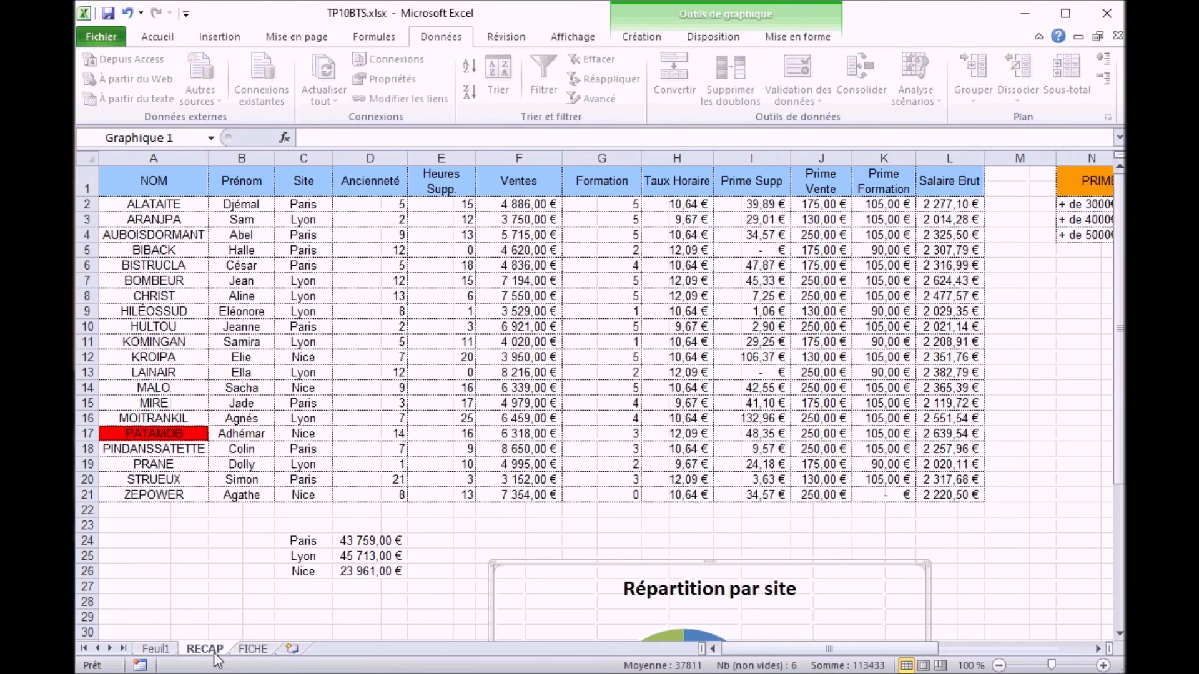
pyautogui.click(951, 497)
pyautogui.moveTo(950, 498); pyautogui.dragTo(77, 204)
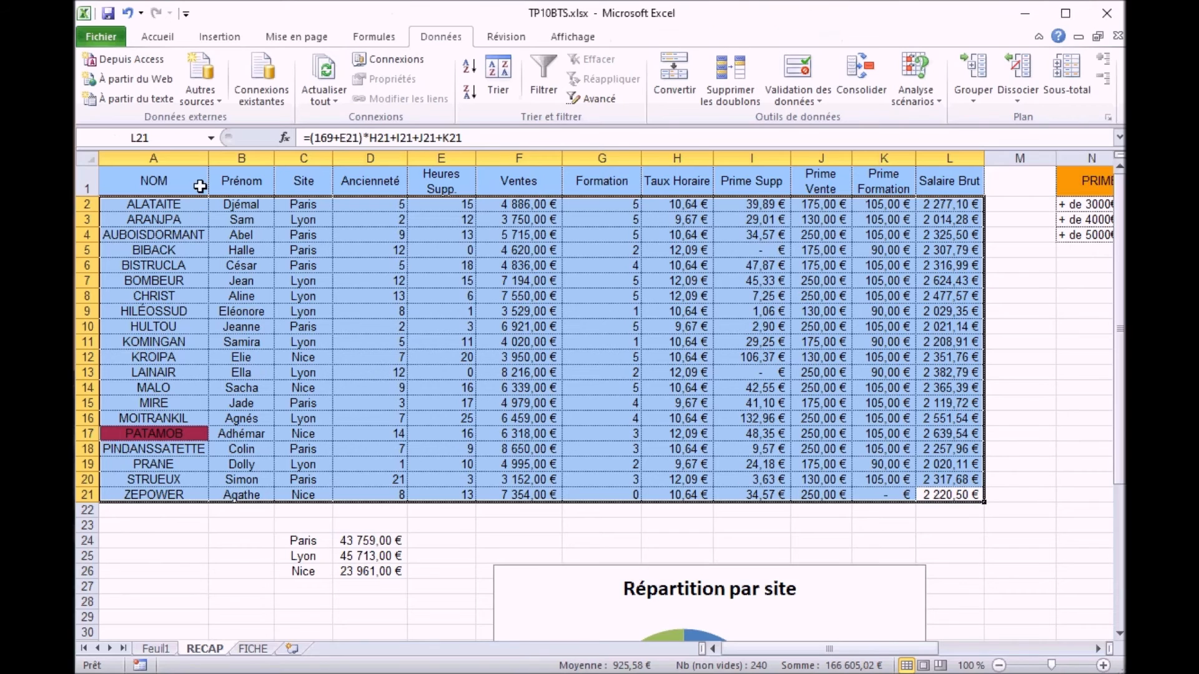
pyautogui.click(164, 135)
pyautogui.write('matrice')
pyautogui.press('Return')
# Enter the formula =RECHERCHEV(C4;matrice;2) in cell C5 of the FICHE sheet to look up the Prénom.
pyautogui.click(253, 649)
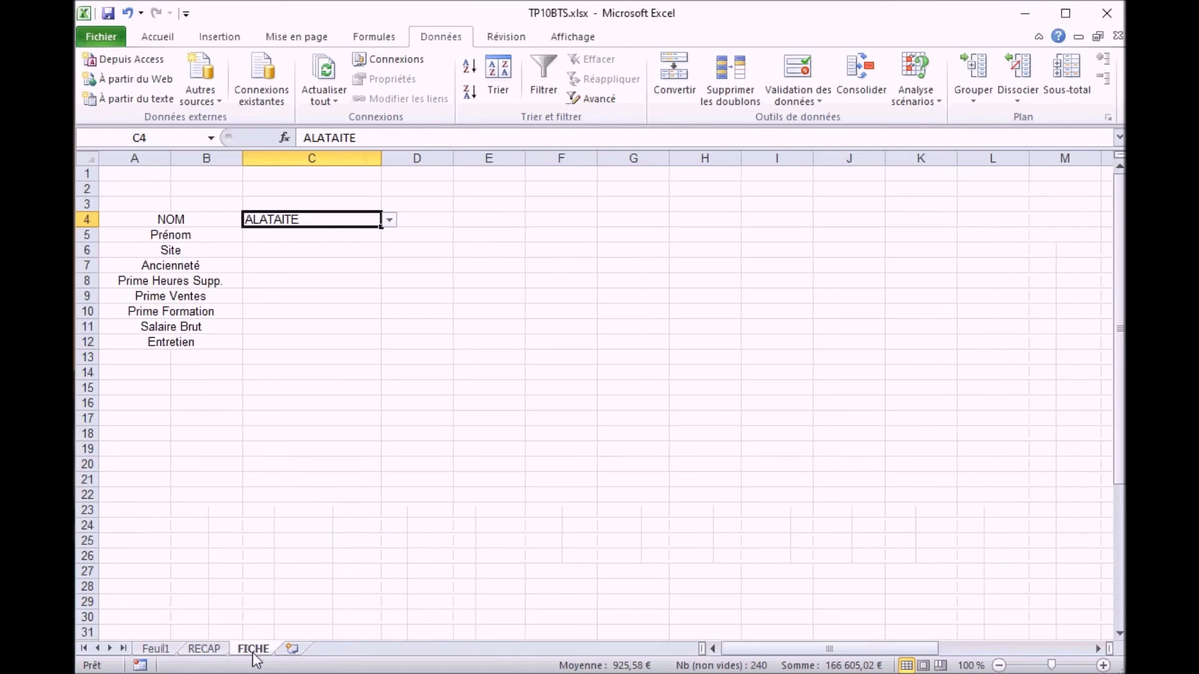
pyautogui.click(291, 238)
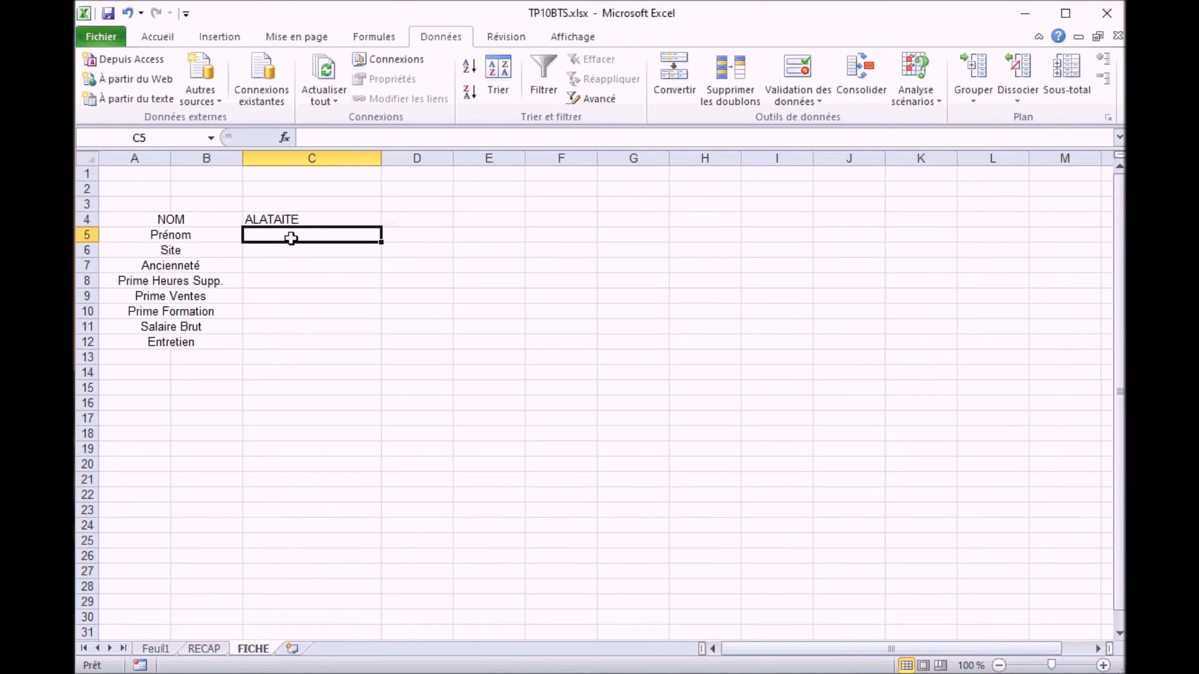
pyautogui.write('=recher')
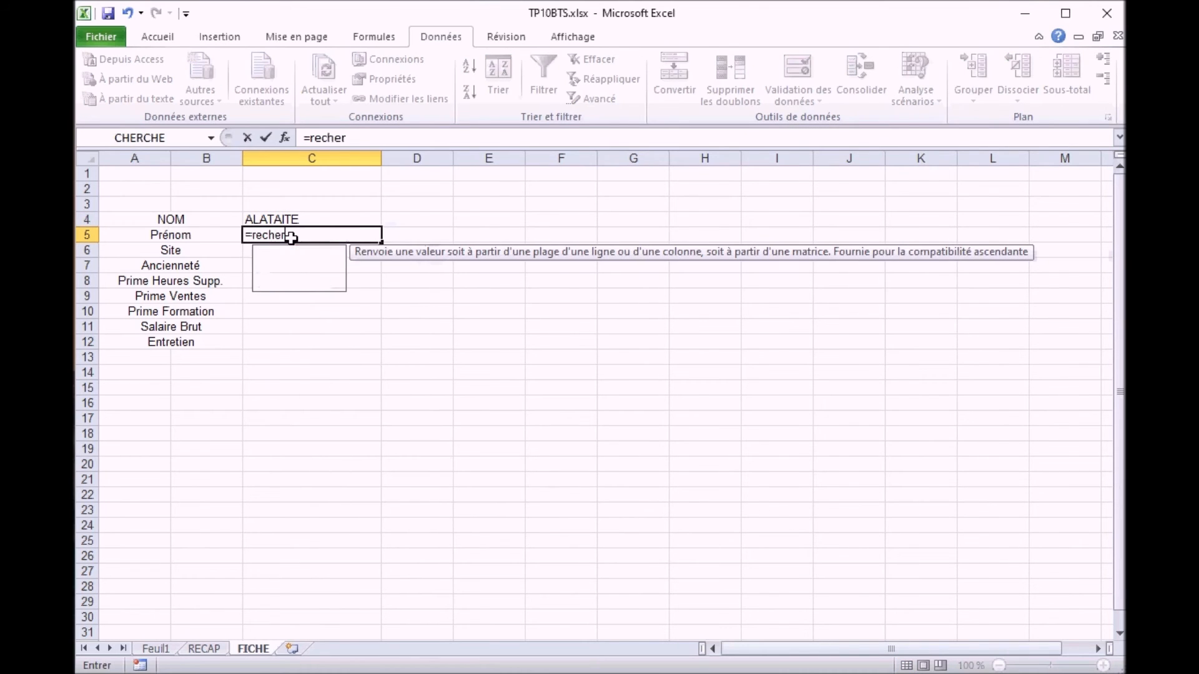
pyautogui.write('chev')
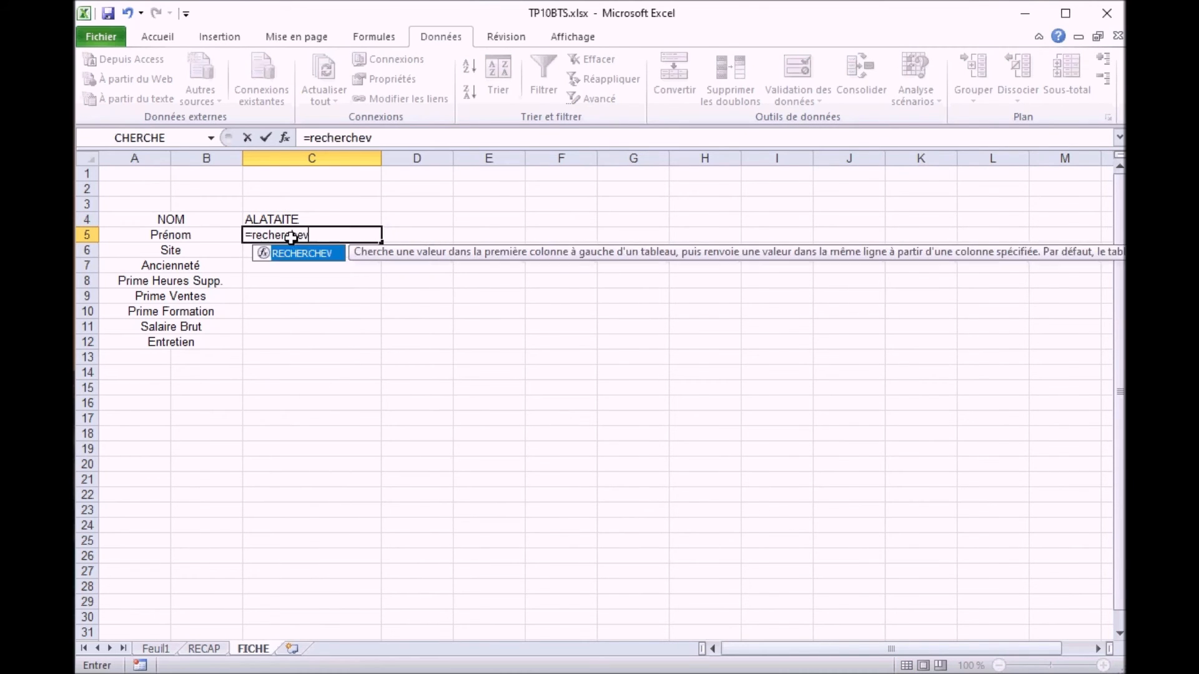
pyautogui.write('(')
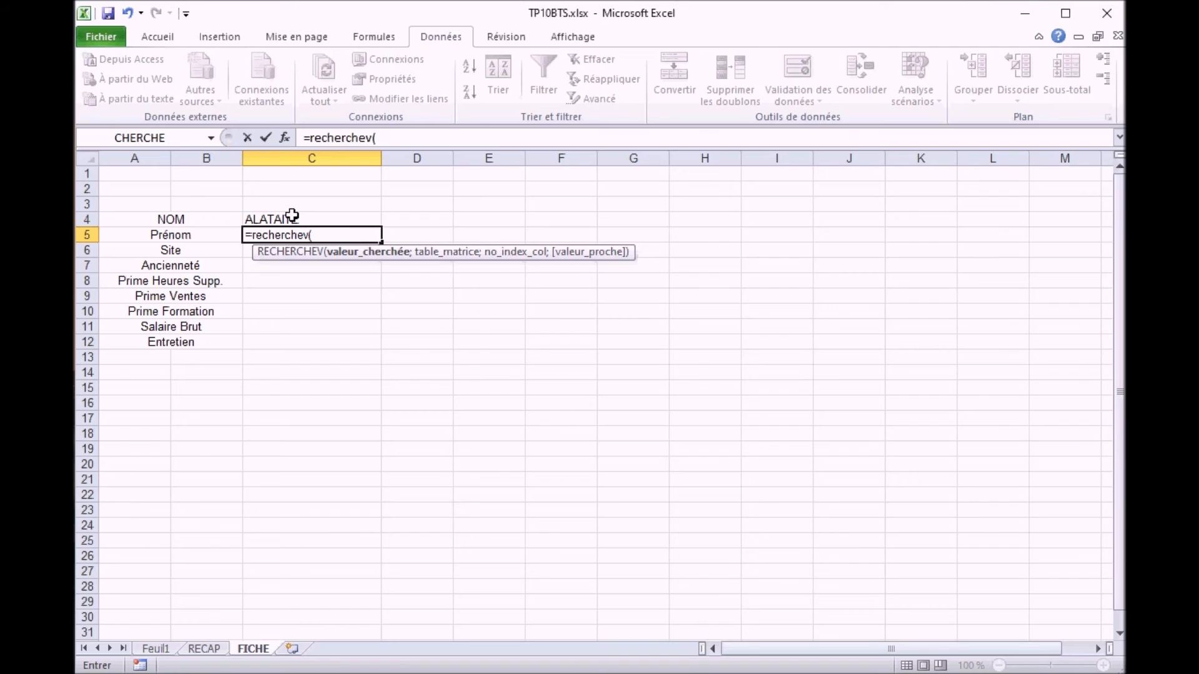
pyautogui.click(292, 216)
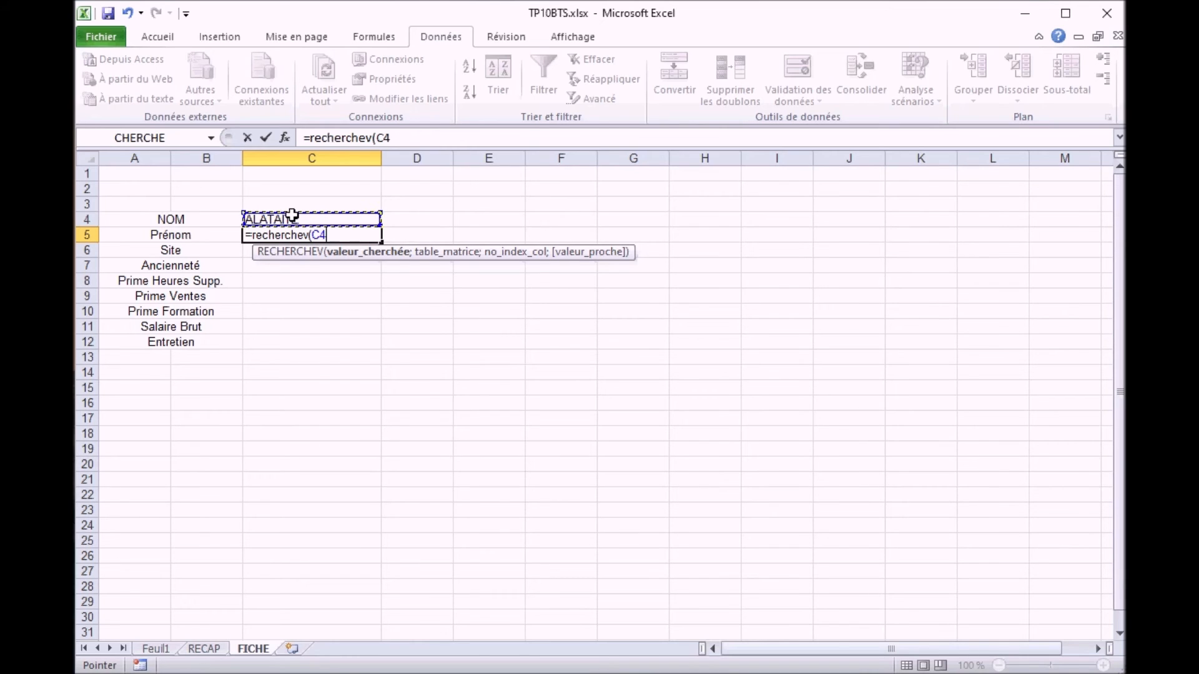
pyautogui.write(';')
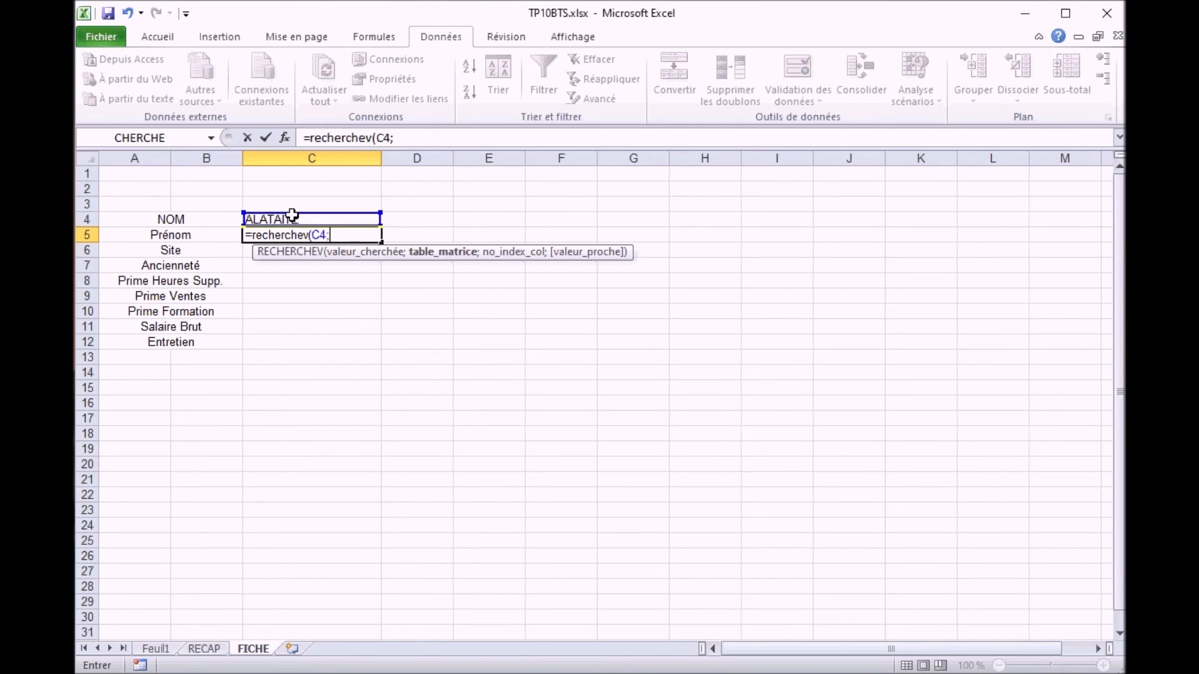
pyautogui.write('matrice')
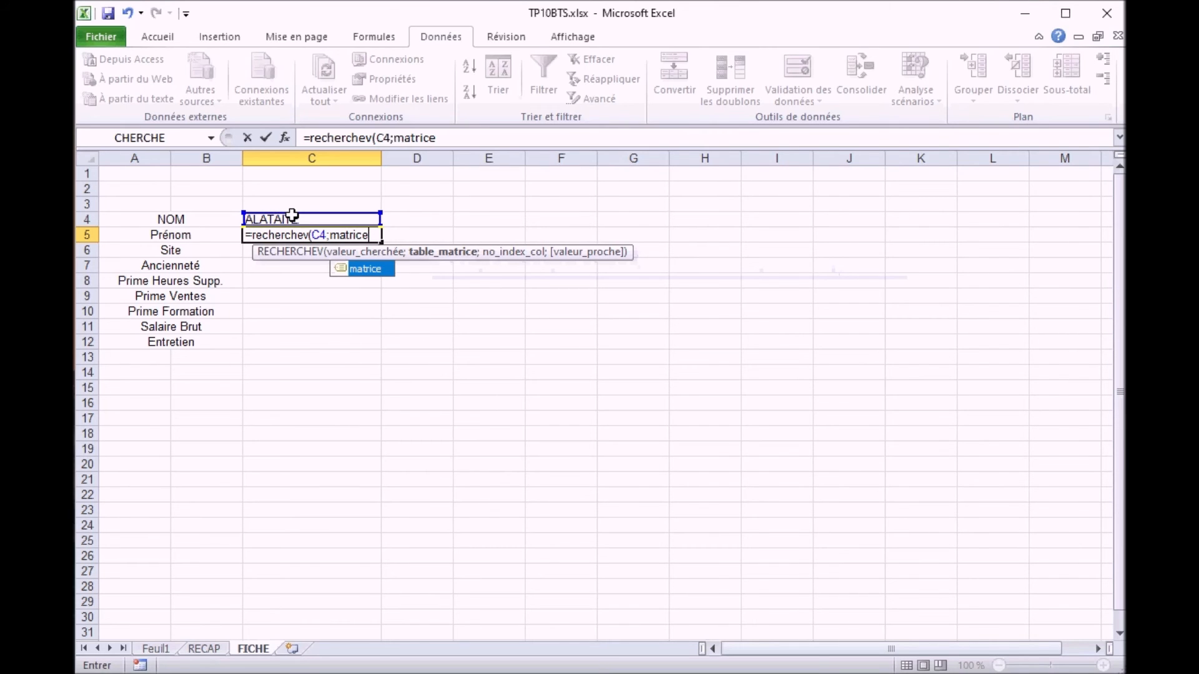
pyautogui.write(';2)')
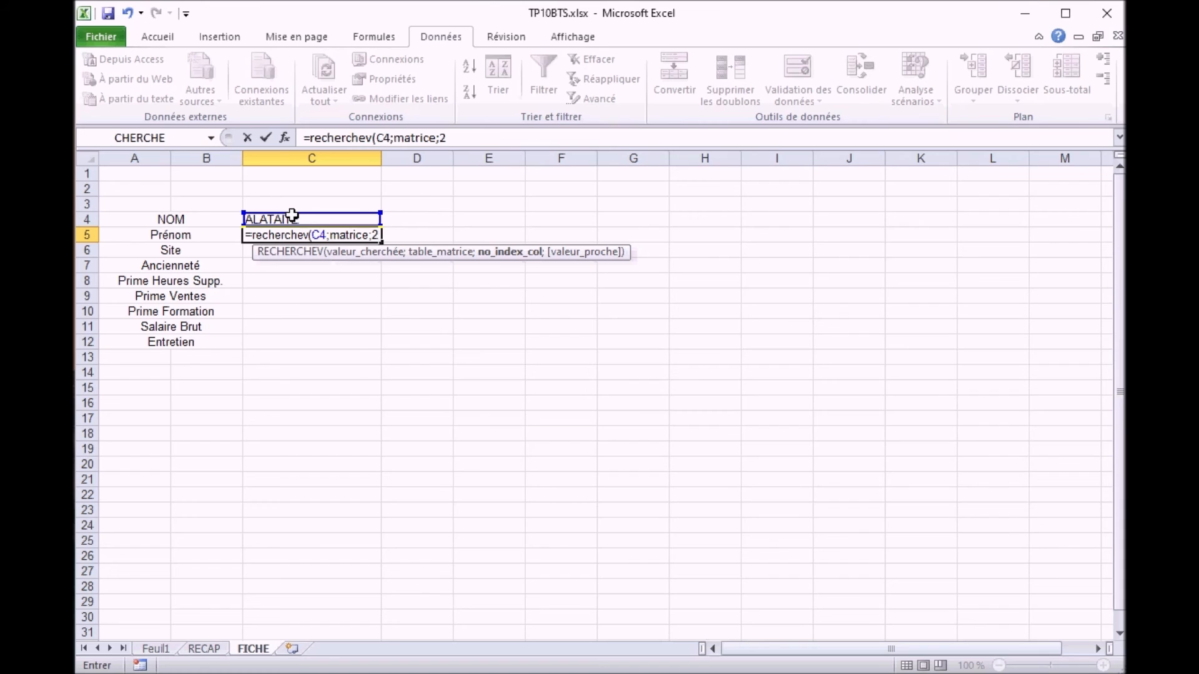
pyautogui.press('Return')
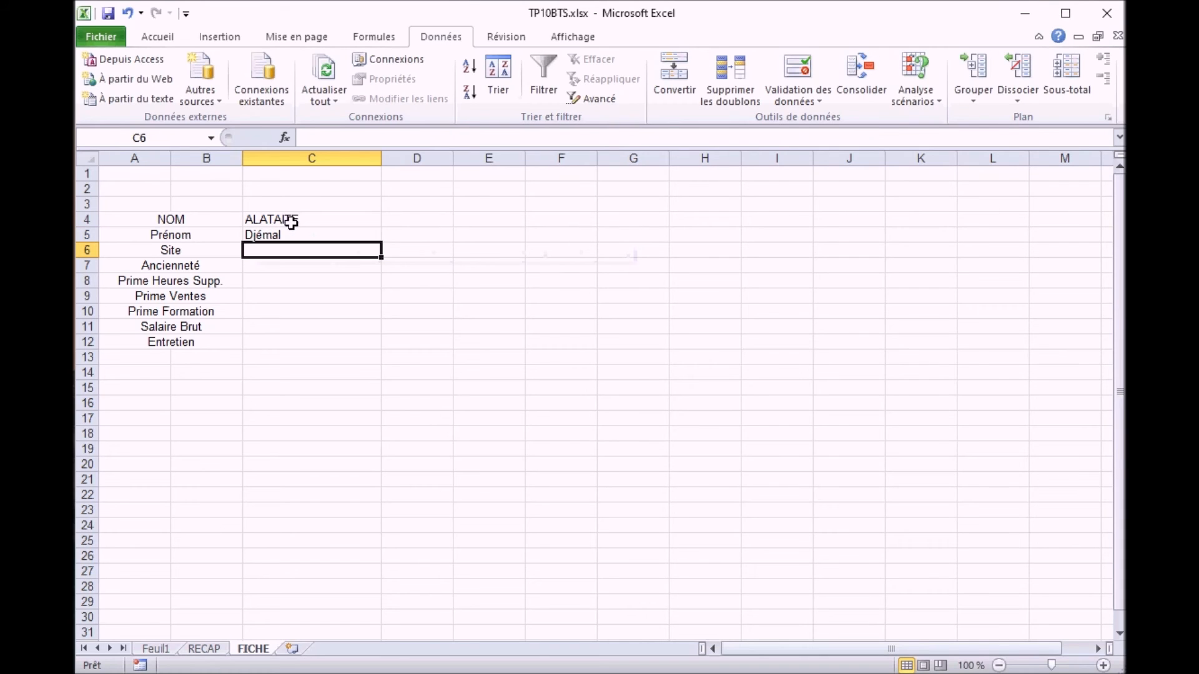
# Lock the row of the lookup reference in the C5 formula, making it =RECHERCHEV(C$4;matrice;2).
pyautogui.click(292, 234)
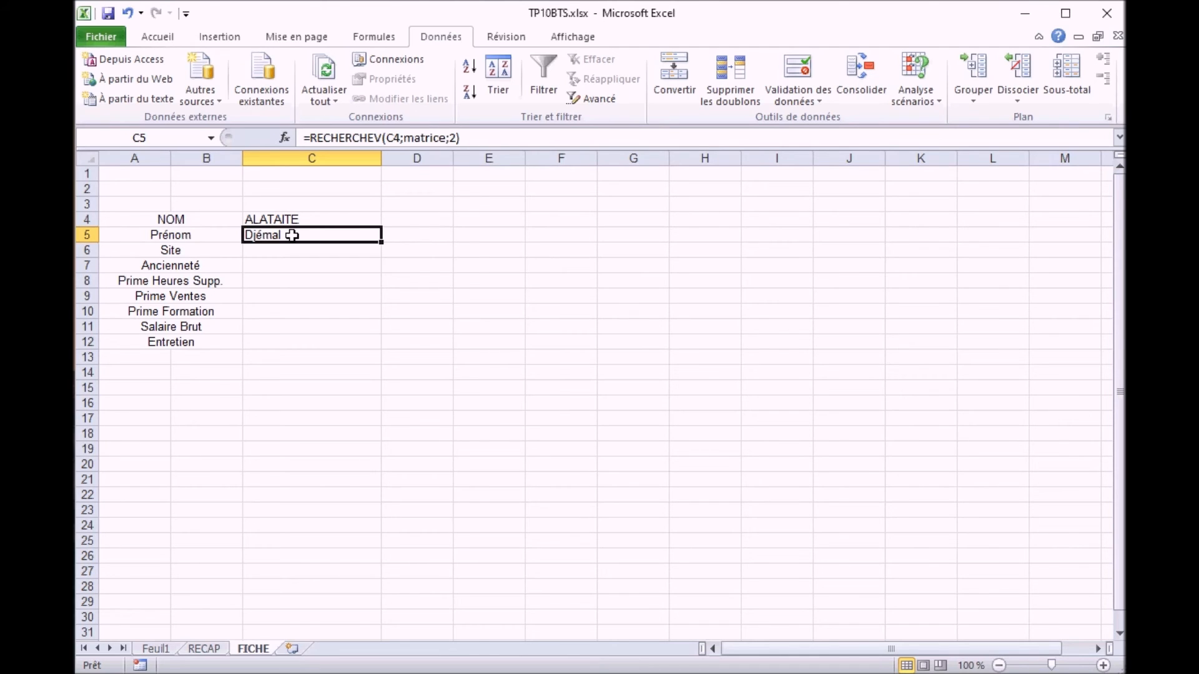
pyautogui.click(394, 138)
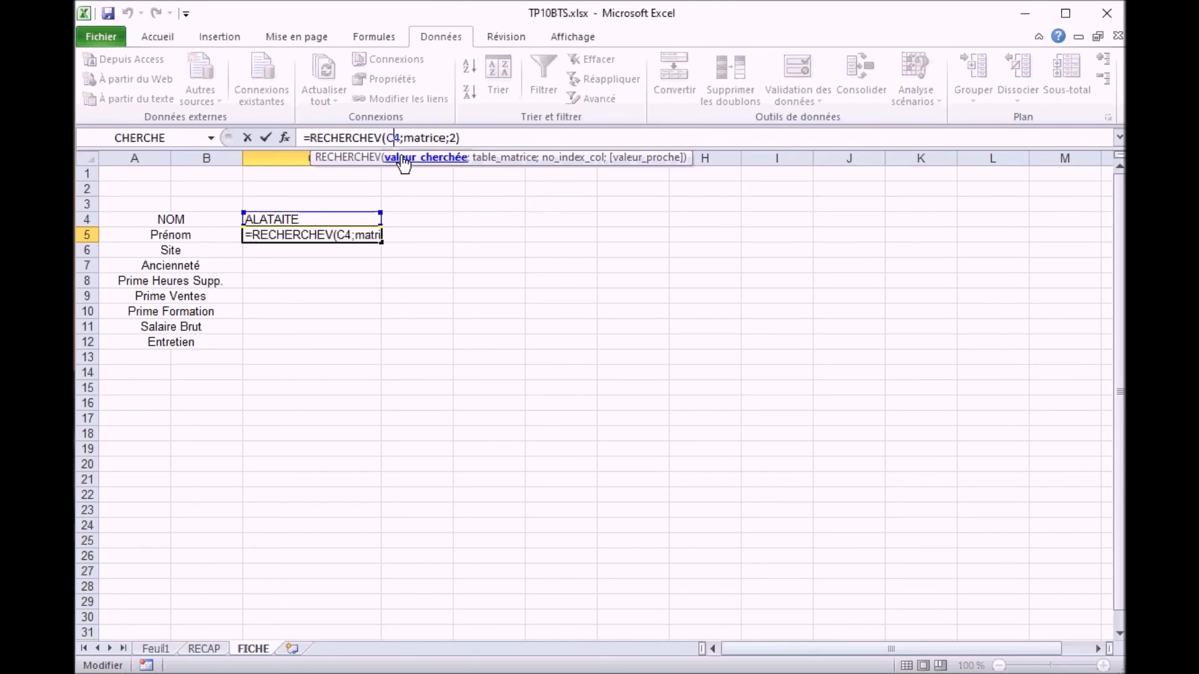
pyautogui.press('Return')
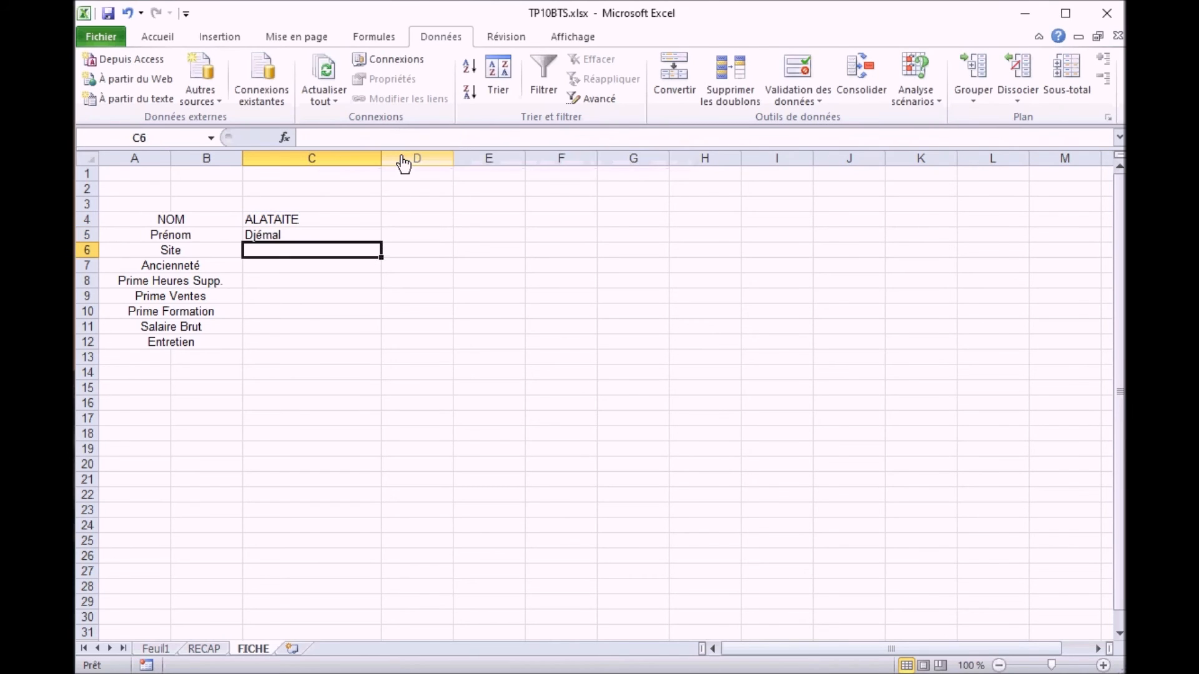
pyautogui.click(359, 233)
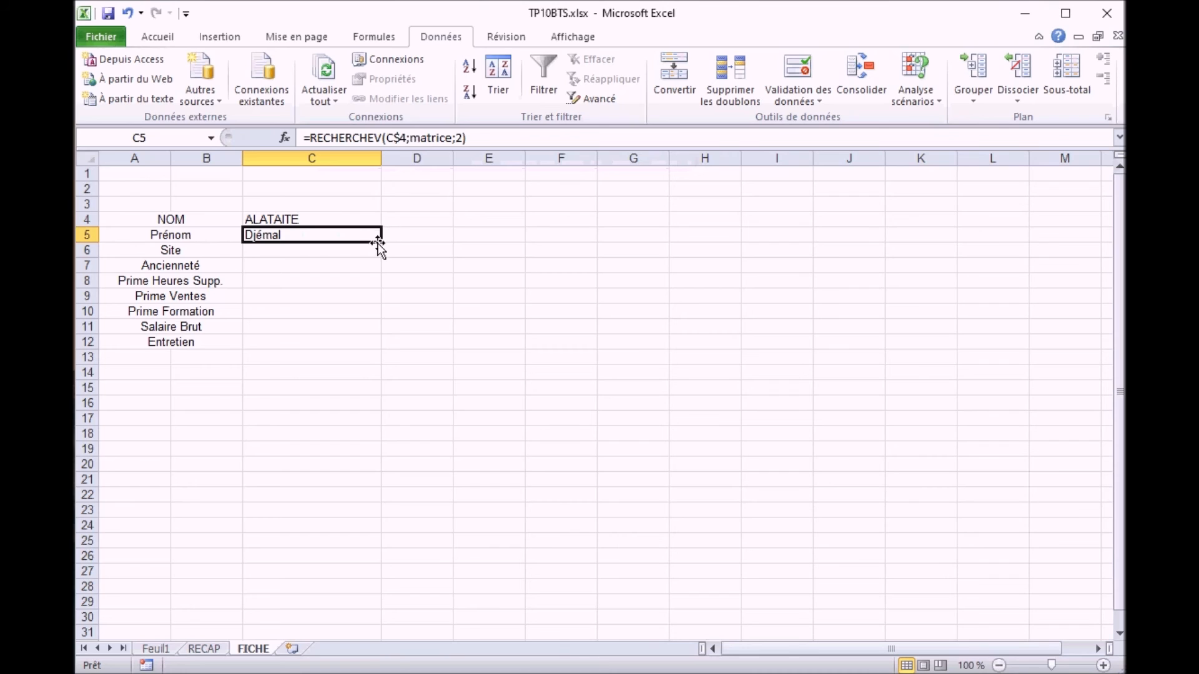
# Copy the C5 lookup formula down to C11, and change the column index in C6 so it returns the Site.
pyautogui.moveTo(381, 249); pyautogui.dragTo(375, 334)
pyautogui.click(289, 250)
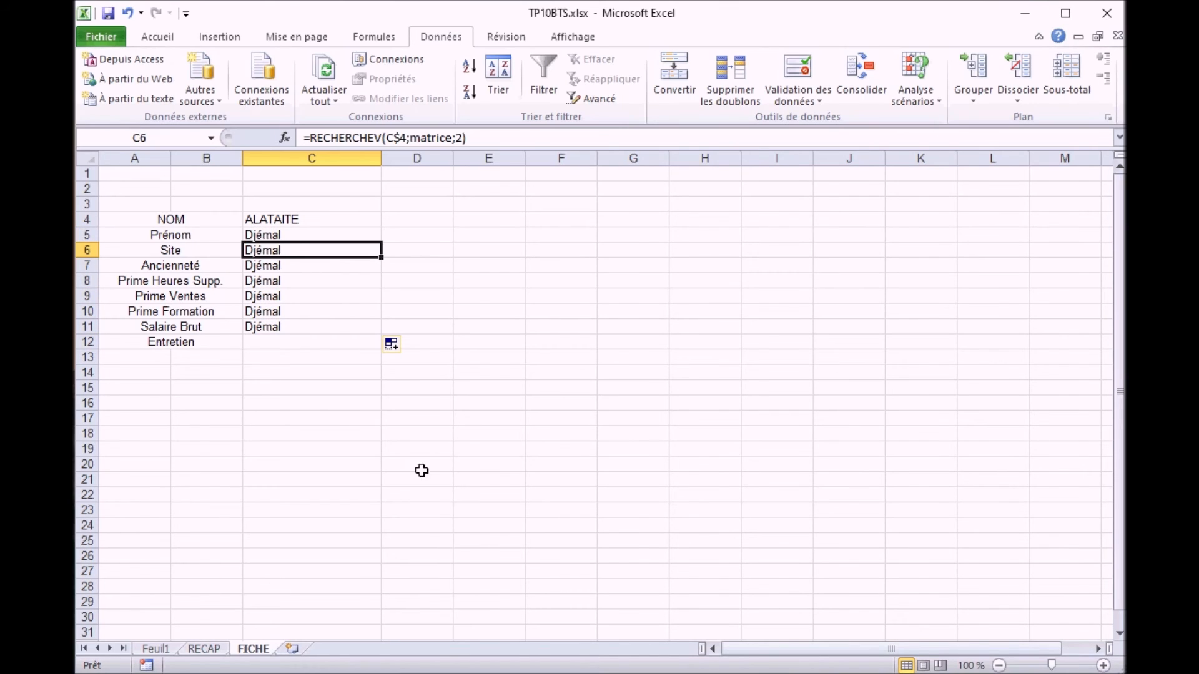
pyautogui.click(206, 649)
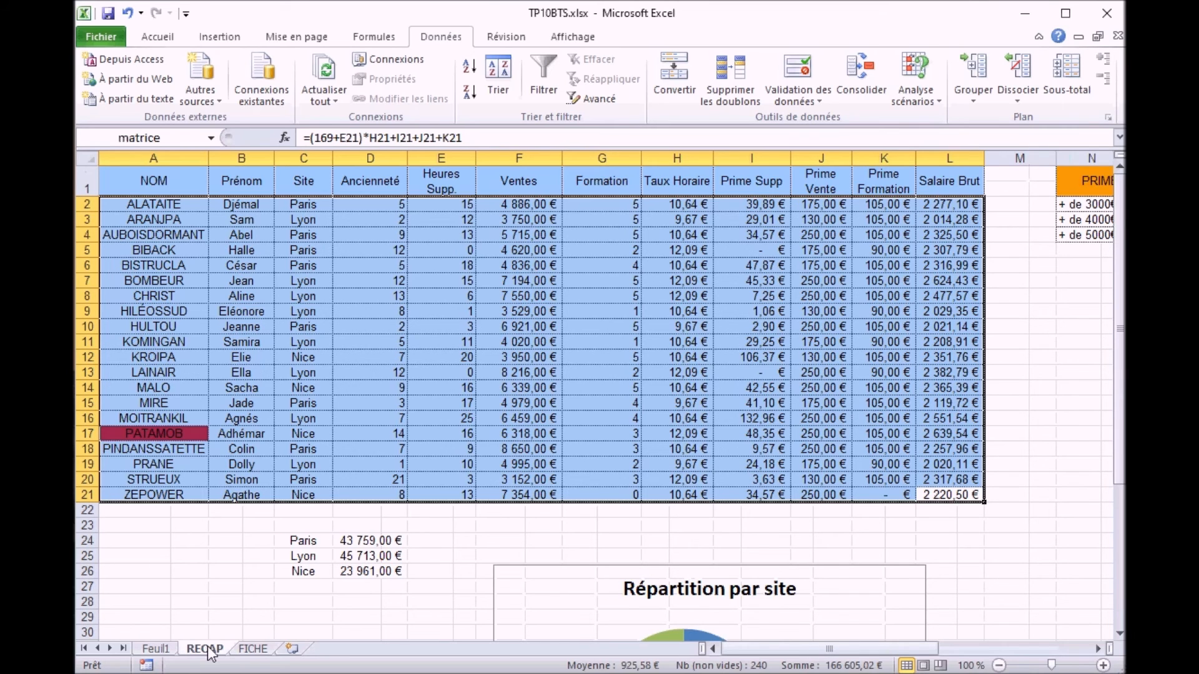
pyautogui.click(252, 649)
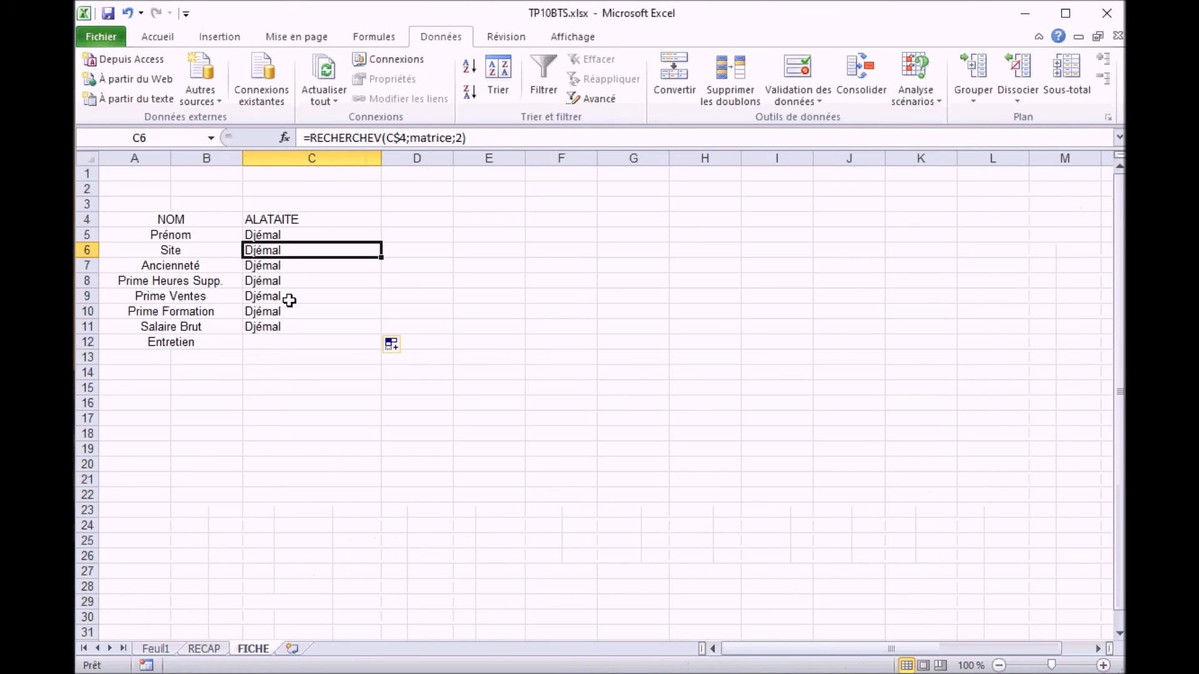
pyautogui.click(460, 138)
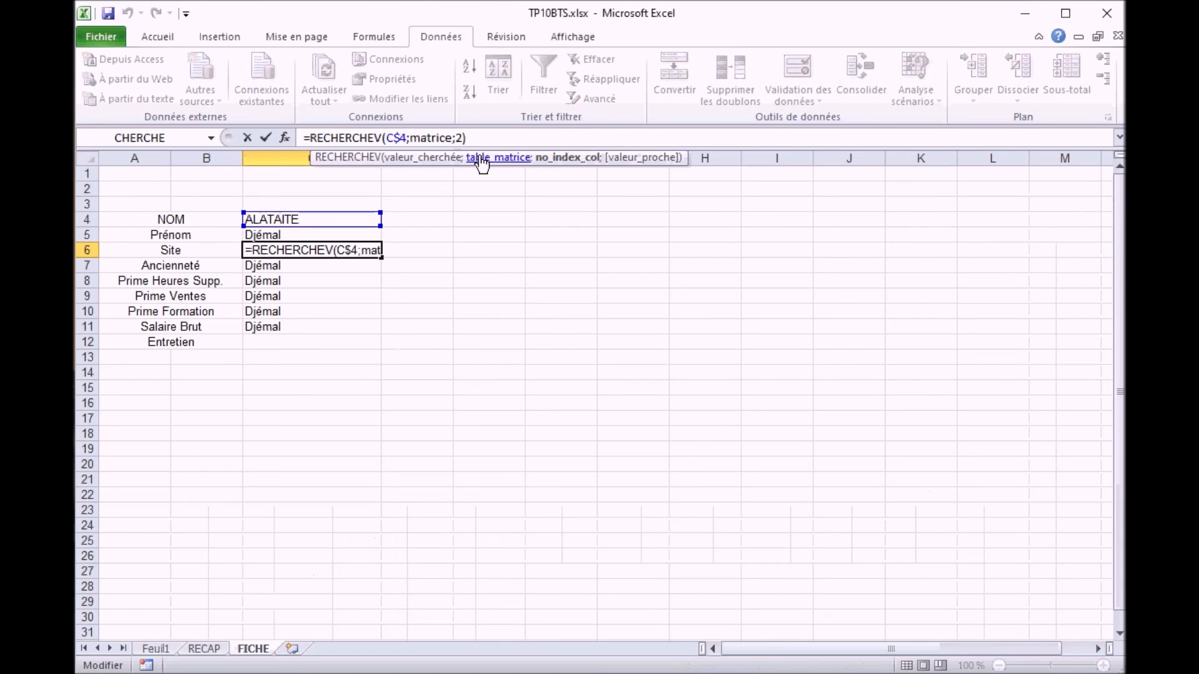
pyautogui.press('Return')
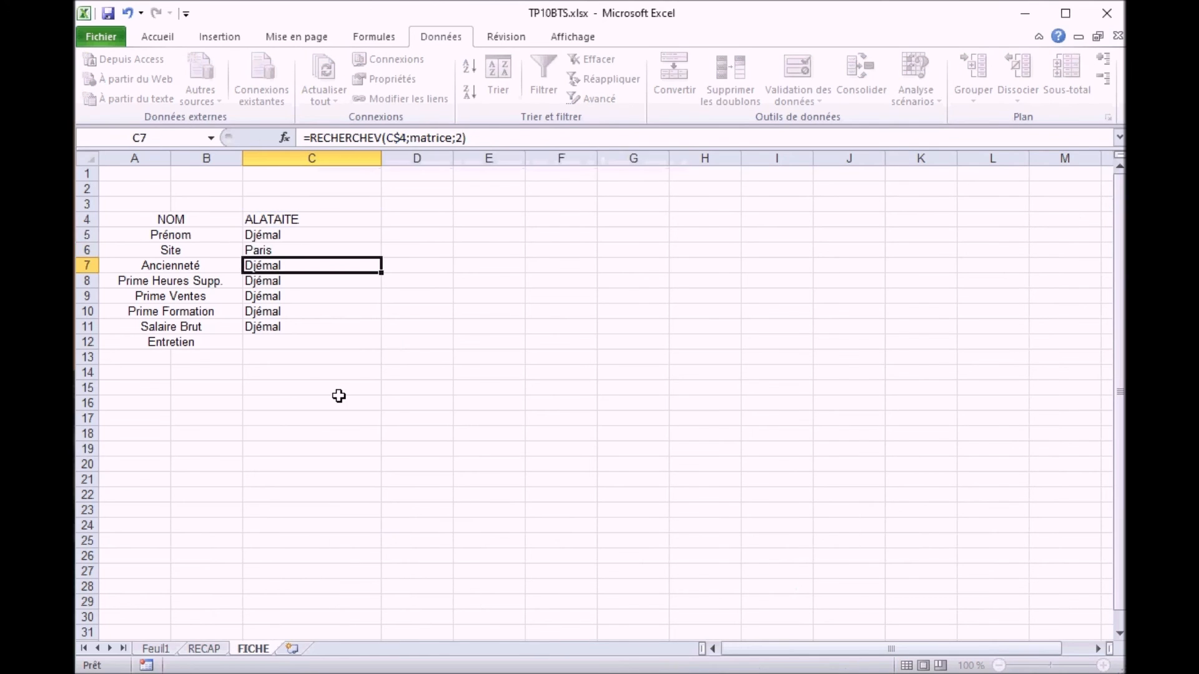
# Set the column index of the C7 lookup formula to 4 to return the Ancienneté.
pyautogui.click(195, 649)
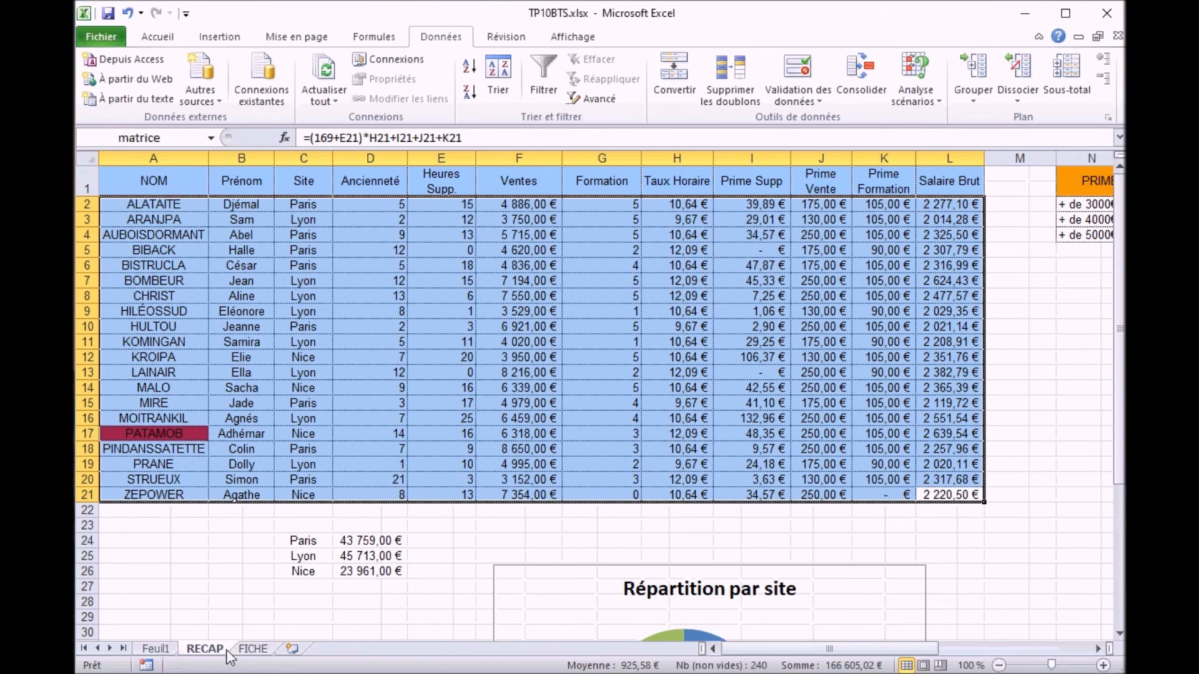
pyautogui.click(248, 651)
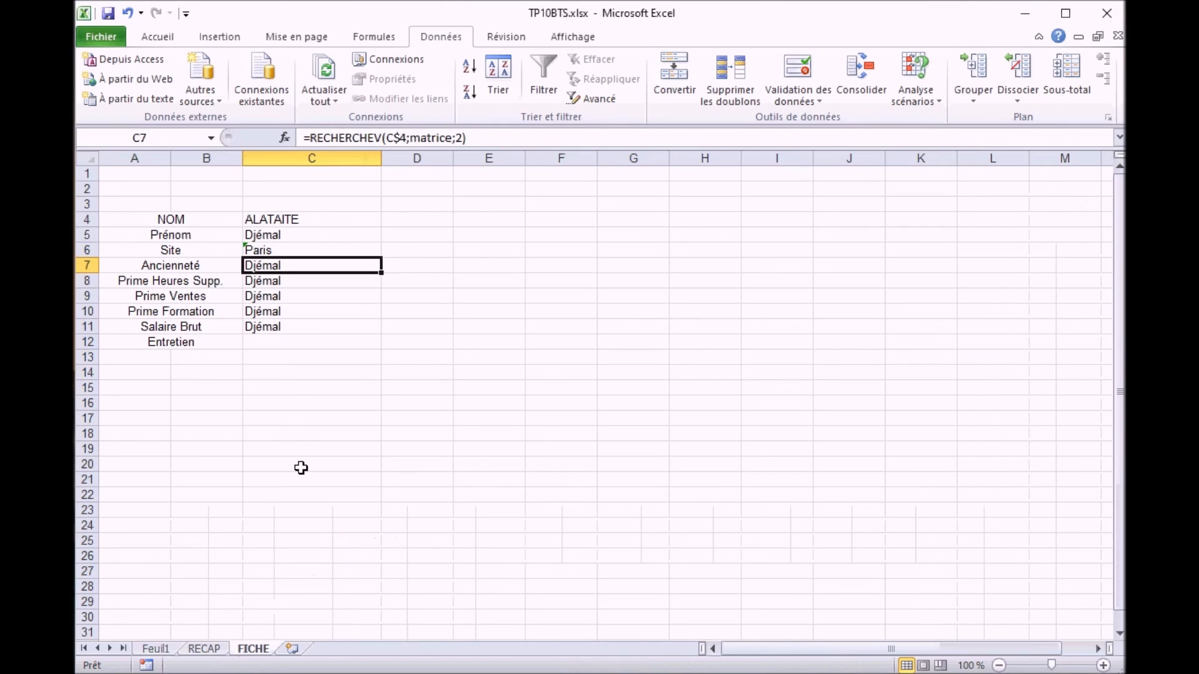
pyautogui.click(459, 138)
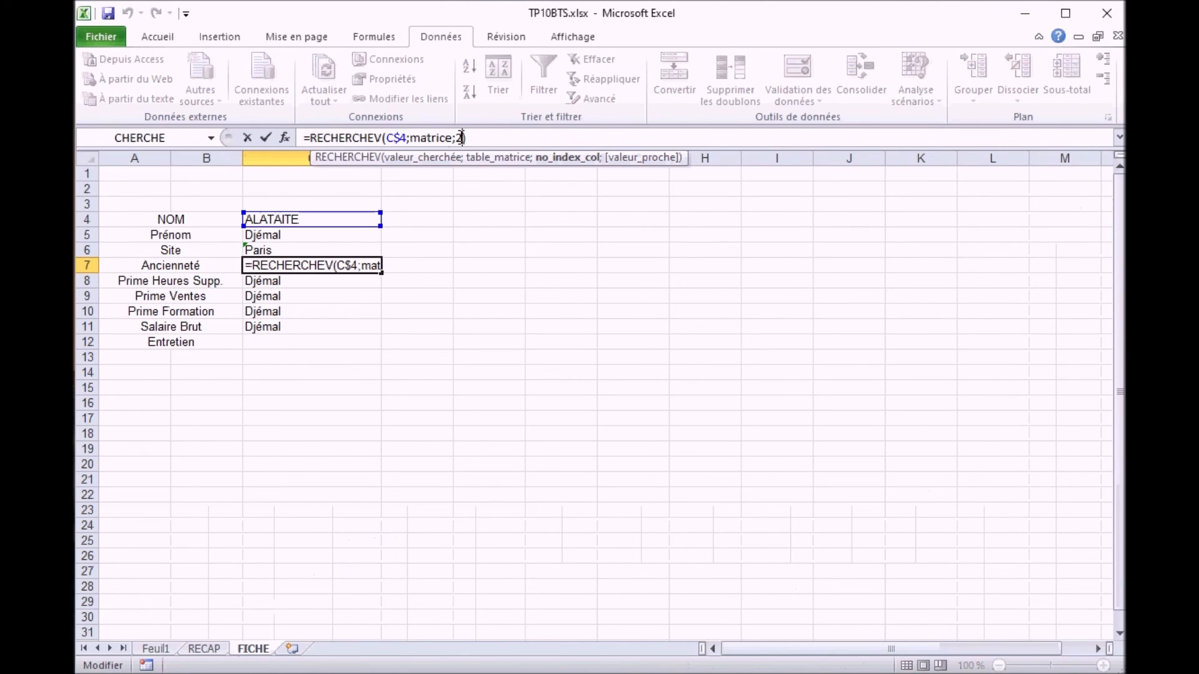
pyautogui.press('BackSpace')
pyautogui.write('4')
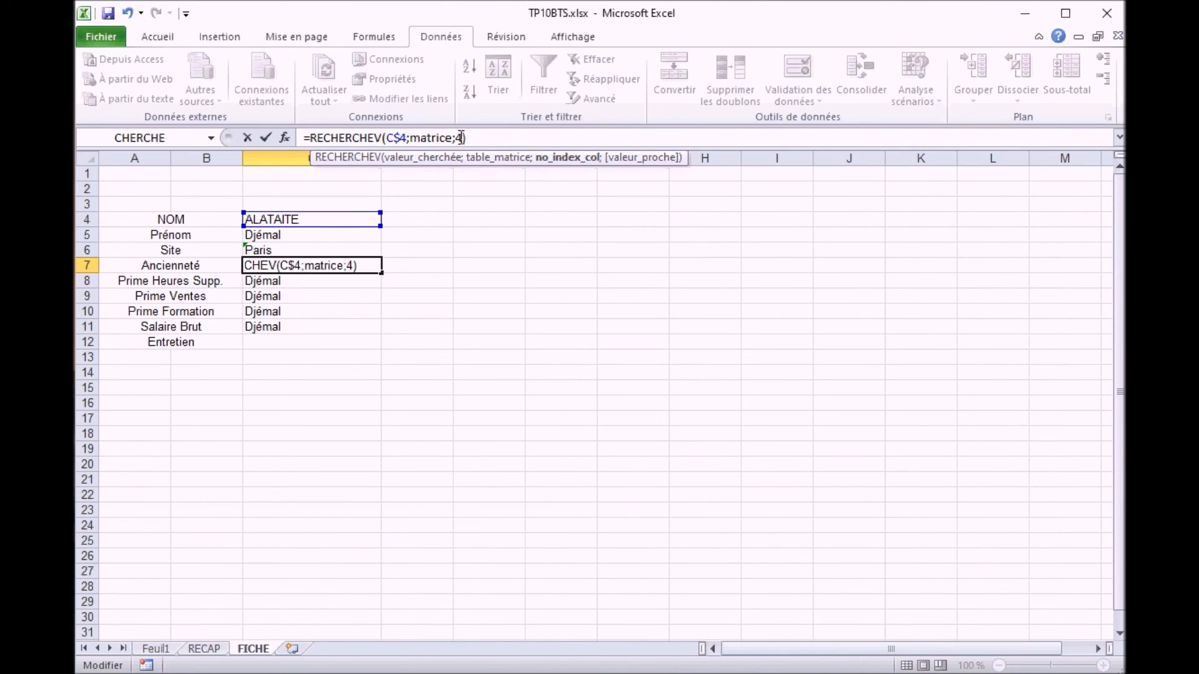
pyautogui.press('Return')
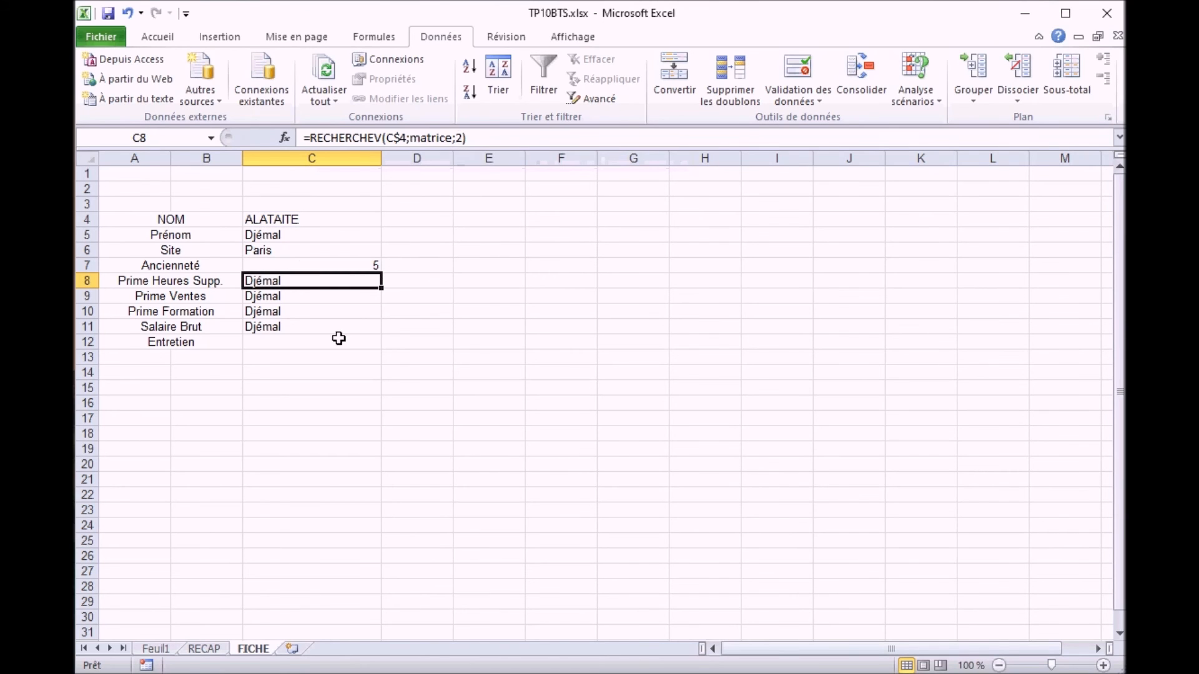
# Set the column index in C8 to 9 for Prime Heures Supp., and point the C9 lookup to the Prime Vente column.
pyautogui.click(464, 138)
pyautogui.press('BackSpace')
pyautogui.write('5')
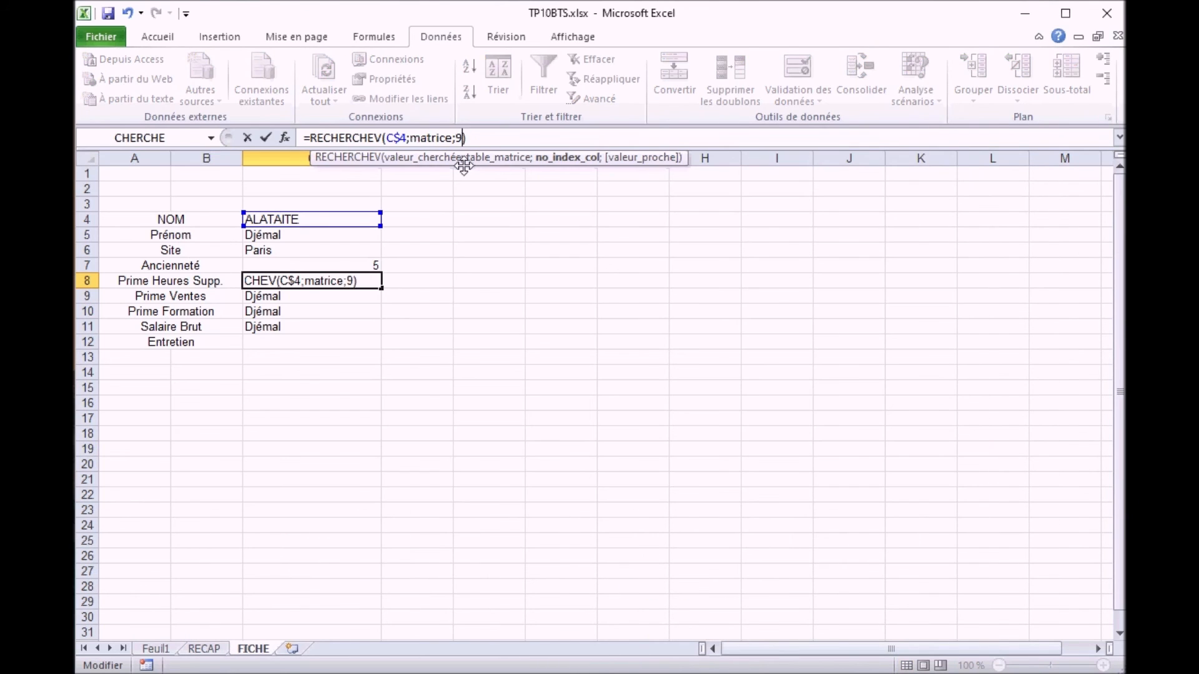
pyautogui.press('Return')
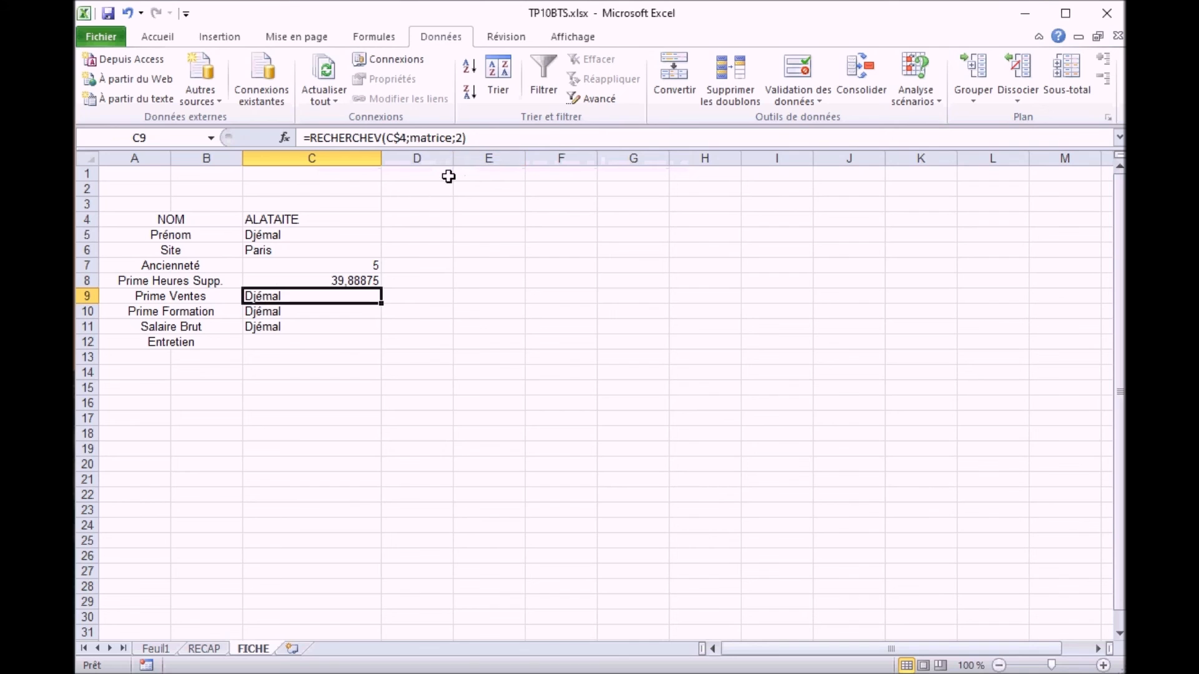
pyautogui.click(462, 138)
pyautogui.press('BackSpace')
pyautogui.write('6')
pyautogui.press('Return')
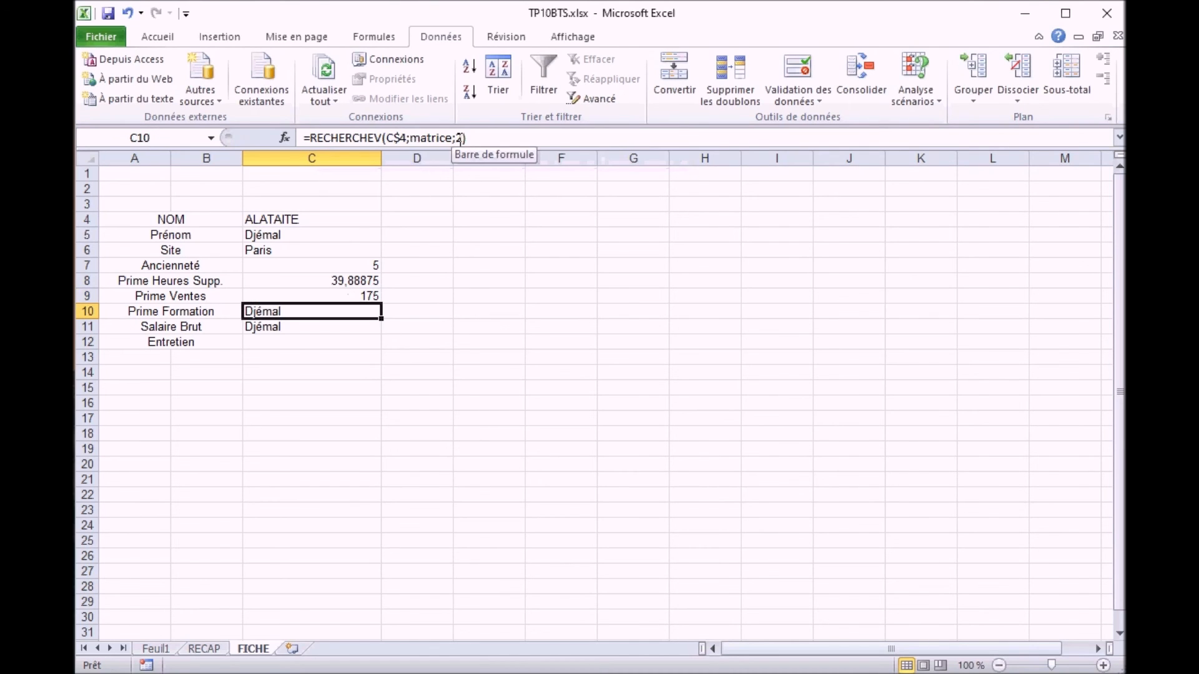
# Set the lookup column index to 11 in C10 for Prime Formation and to 12 in C11 for Salaire Brut.
pyautogui.click(462, 138)
pyautogui.press('BackSpace')
pyautogui.write('11')
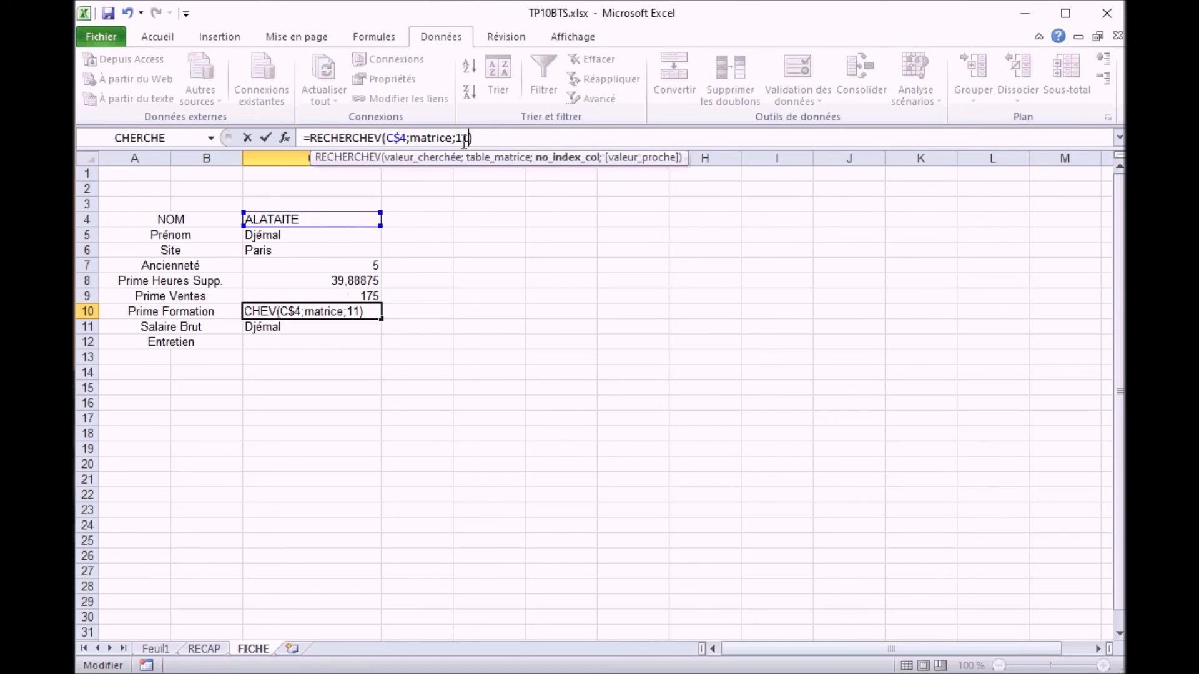
pyautogui.press('Return')
pyautogui.click(463, 138)
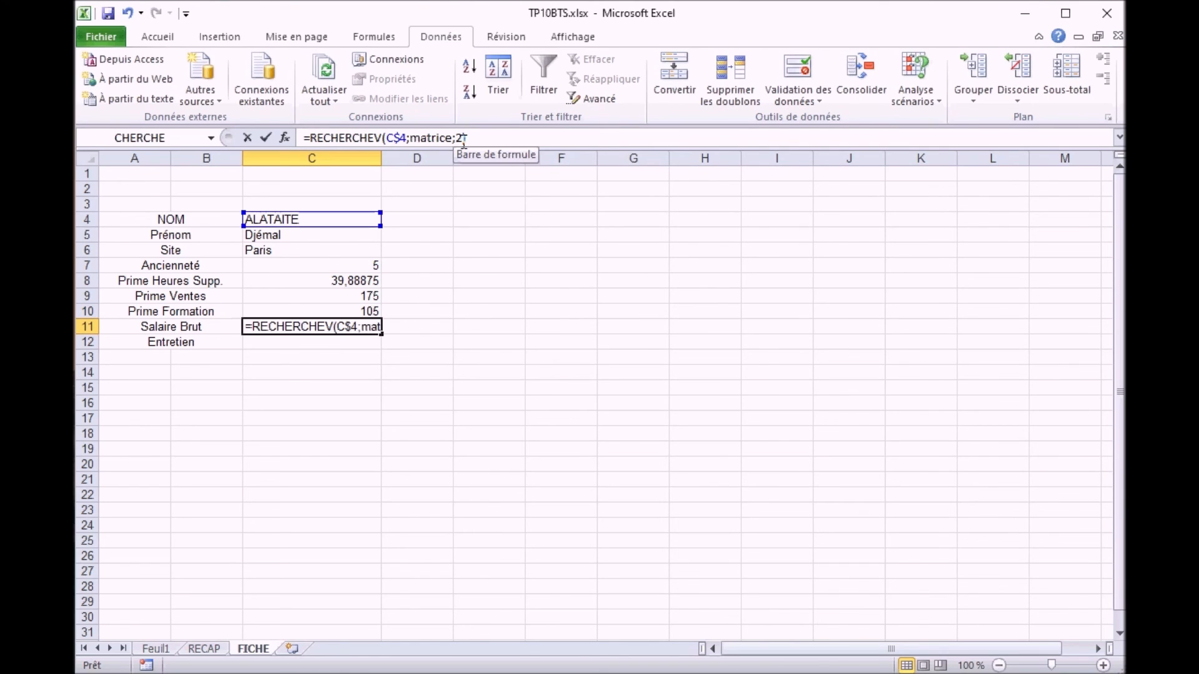
pyautogui.press('BackSpace')
pyautogui.write('12')
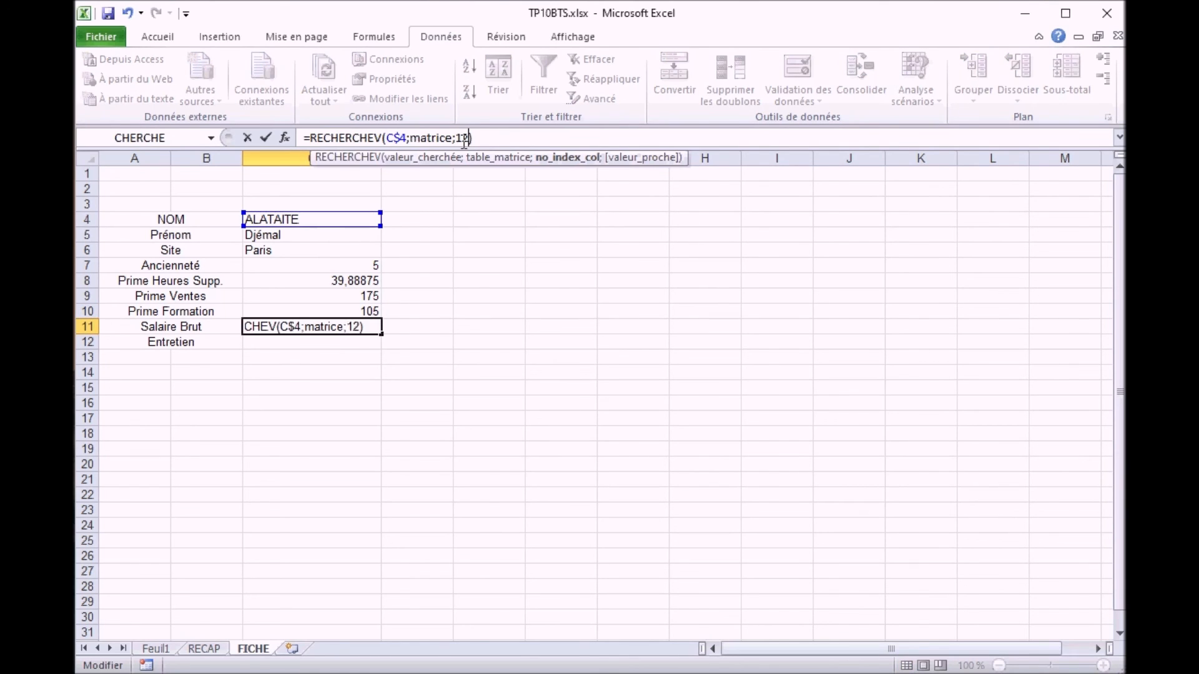
pyautogui.press('Return')
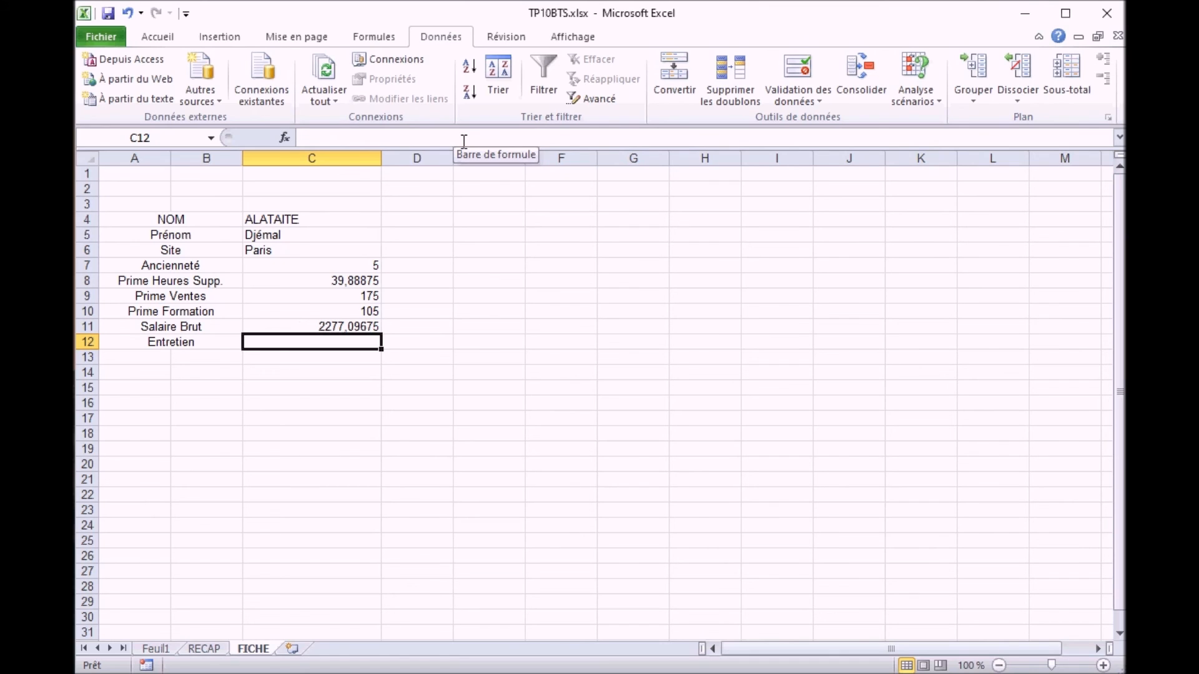
# Apply the euro Comptabilité number format to the bonus and salary cells C8:C11.
pyautogui.moveTo(313, 280); pyautogui.dragTo(316, 326)
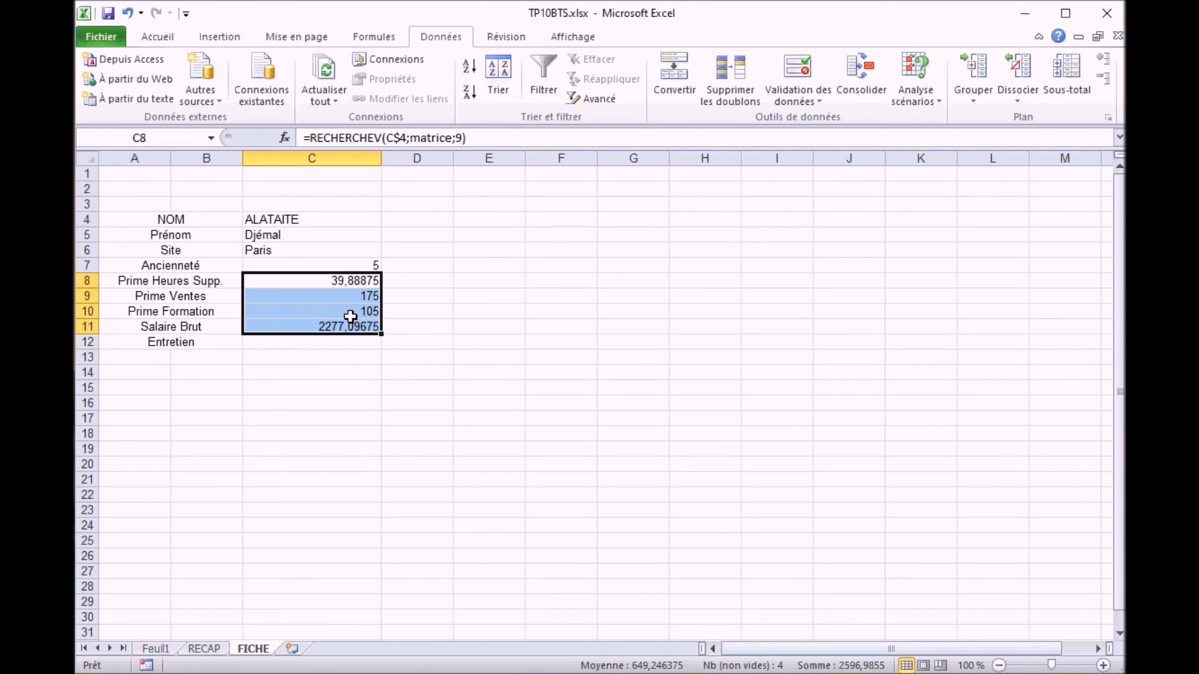
pyautogui.click(145, 36)
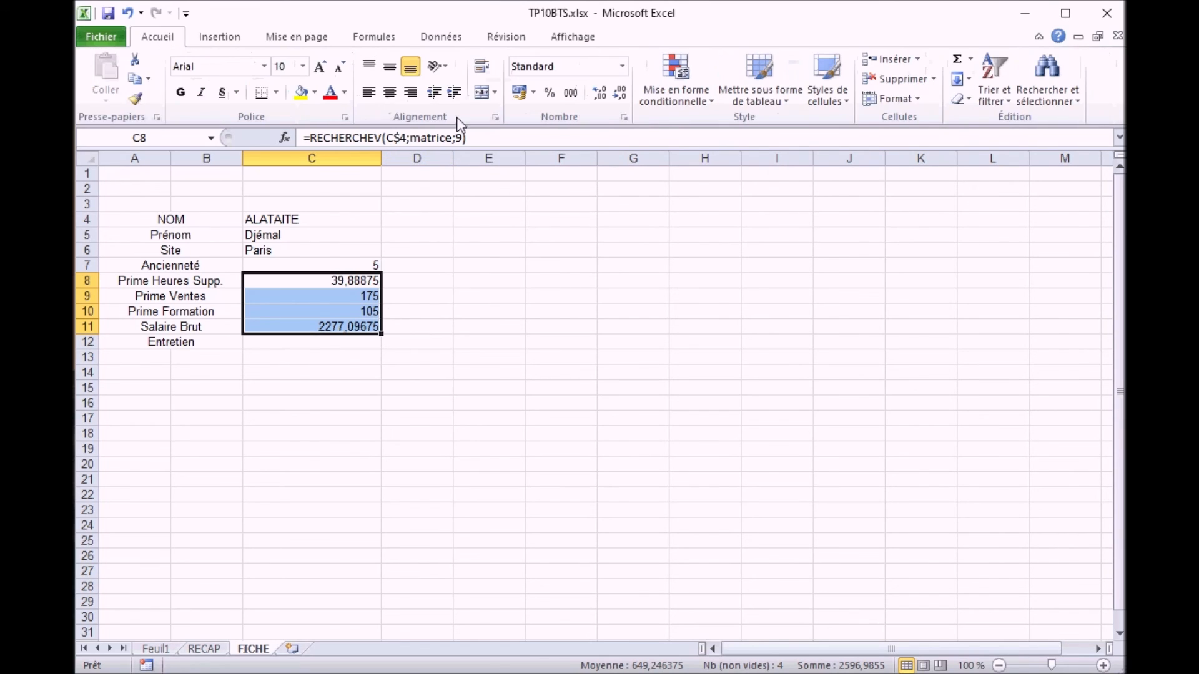
pyautogui.click(518, 93)
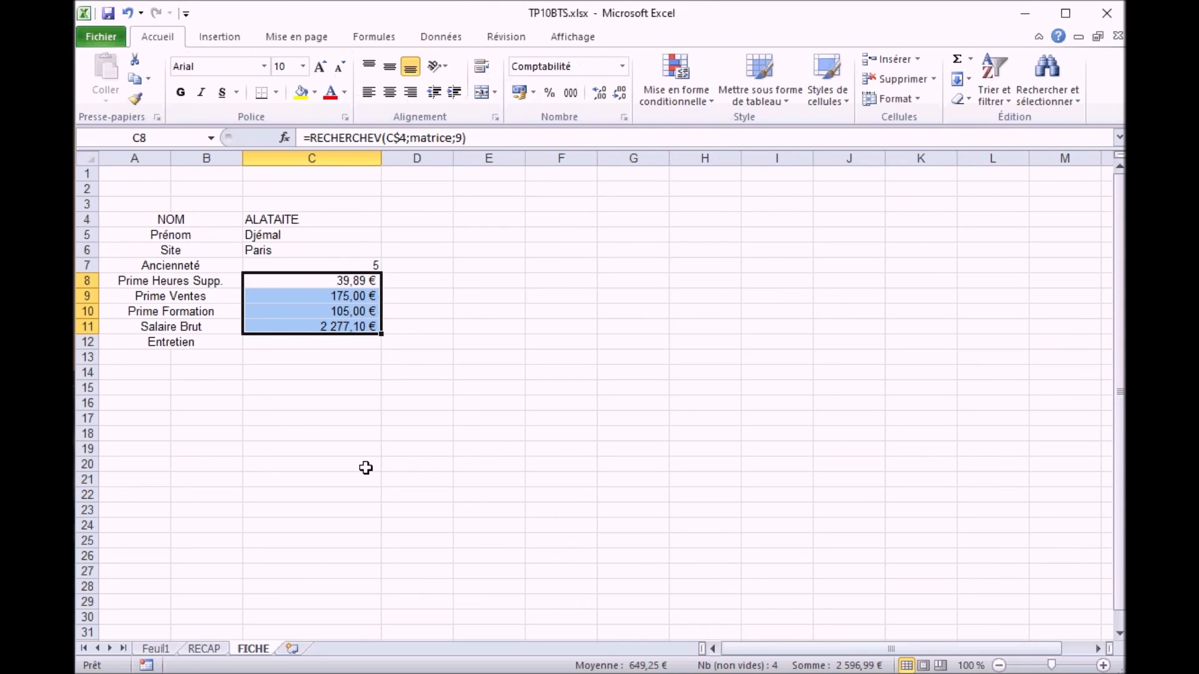
# Test the lookups by choosing four different employees in turn in the C4 drop-down list, ending with the second-to-last name.
pyautogui.click(307, 221)
pyautogui.click(389, 220)
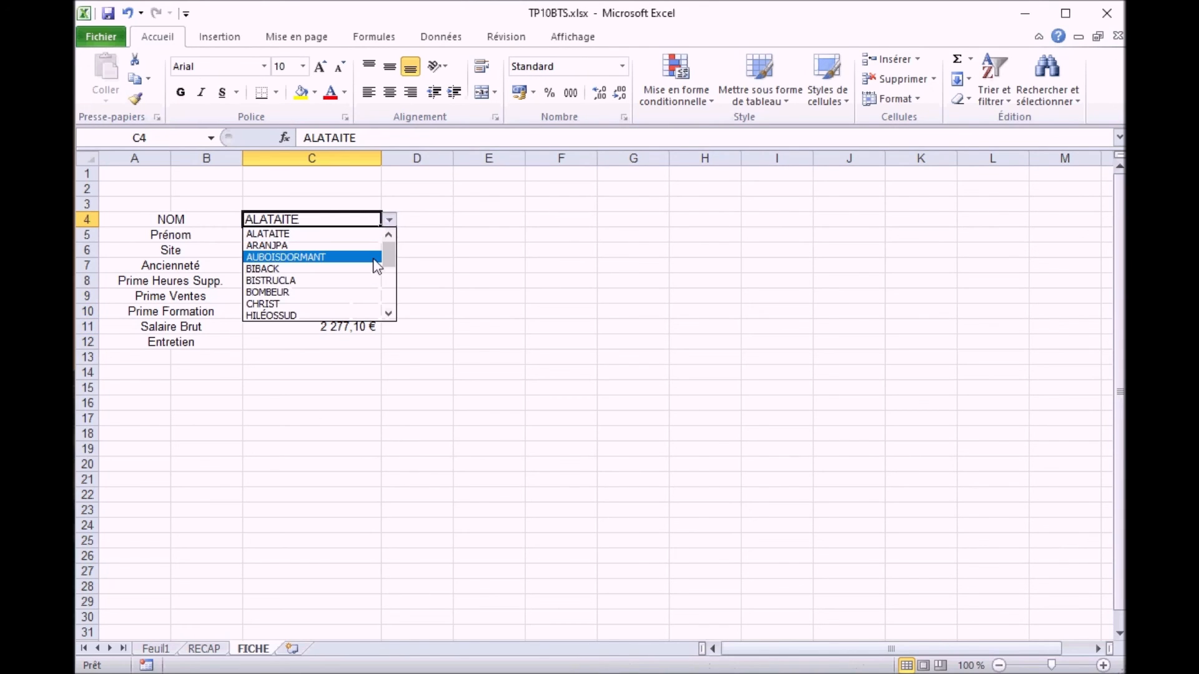
pyautogui.click(350, 280)
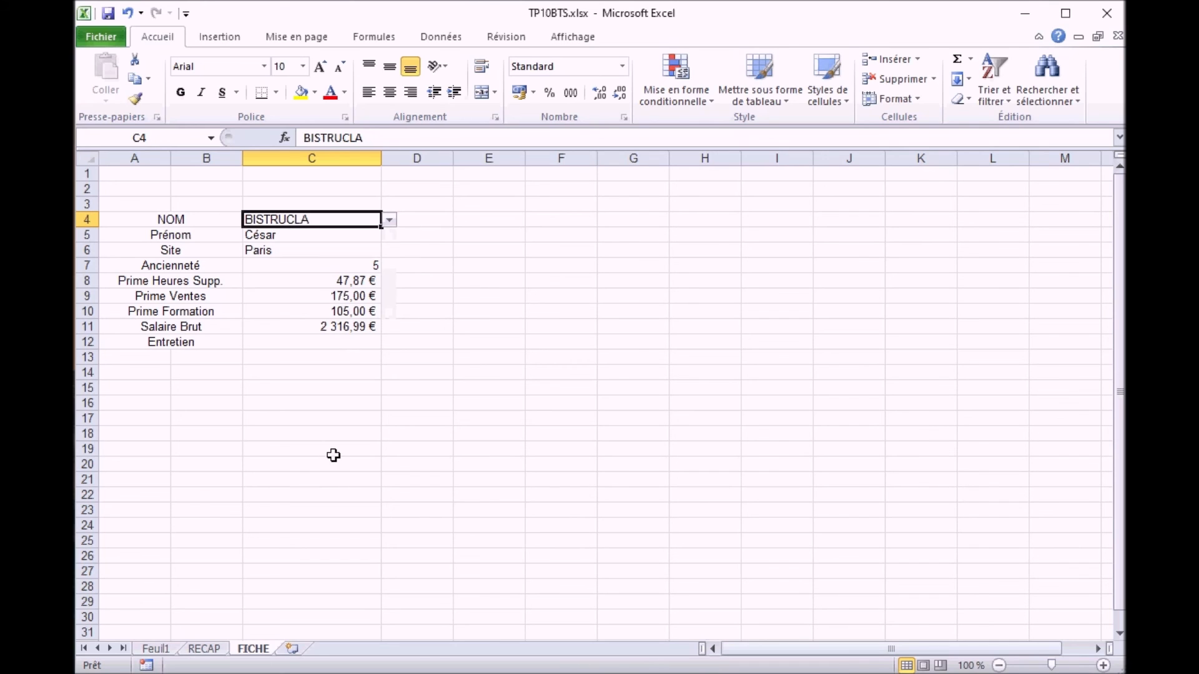
pyautogui.click(389, 220)
pyautogui.click(343, 305)
pyautogui.click(389, 220)
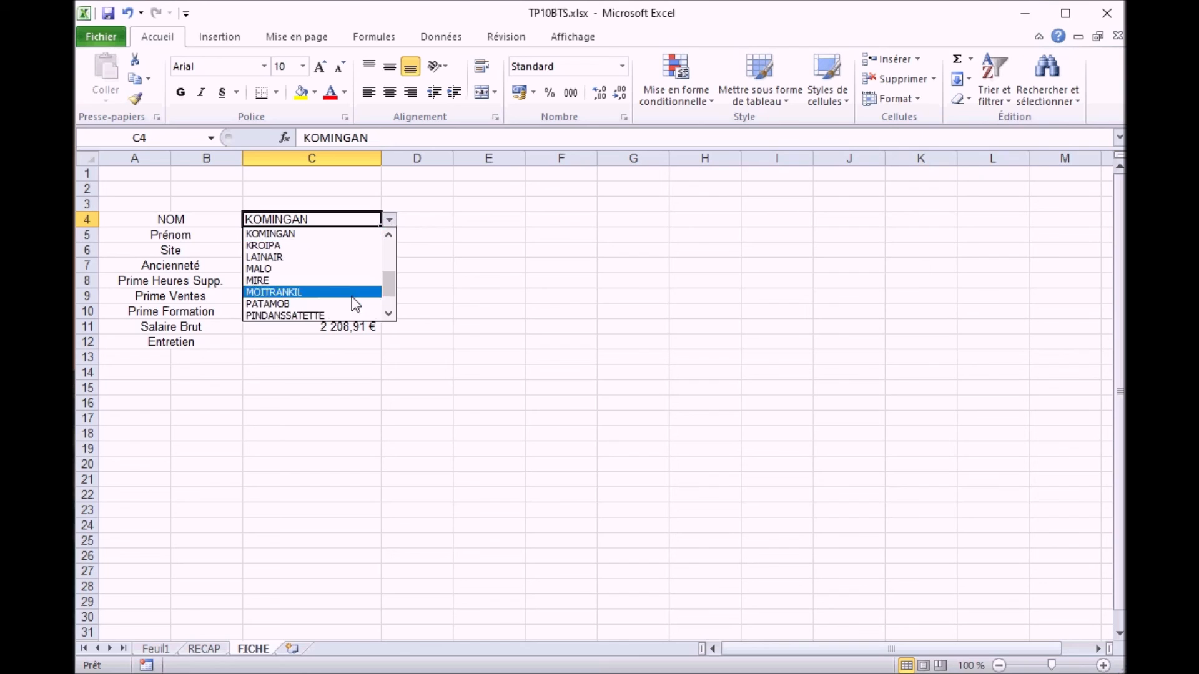
pyautogui.click(341, 317)
pyautogui.click(389, 220)
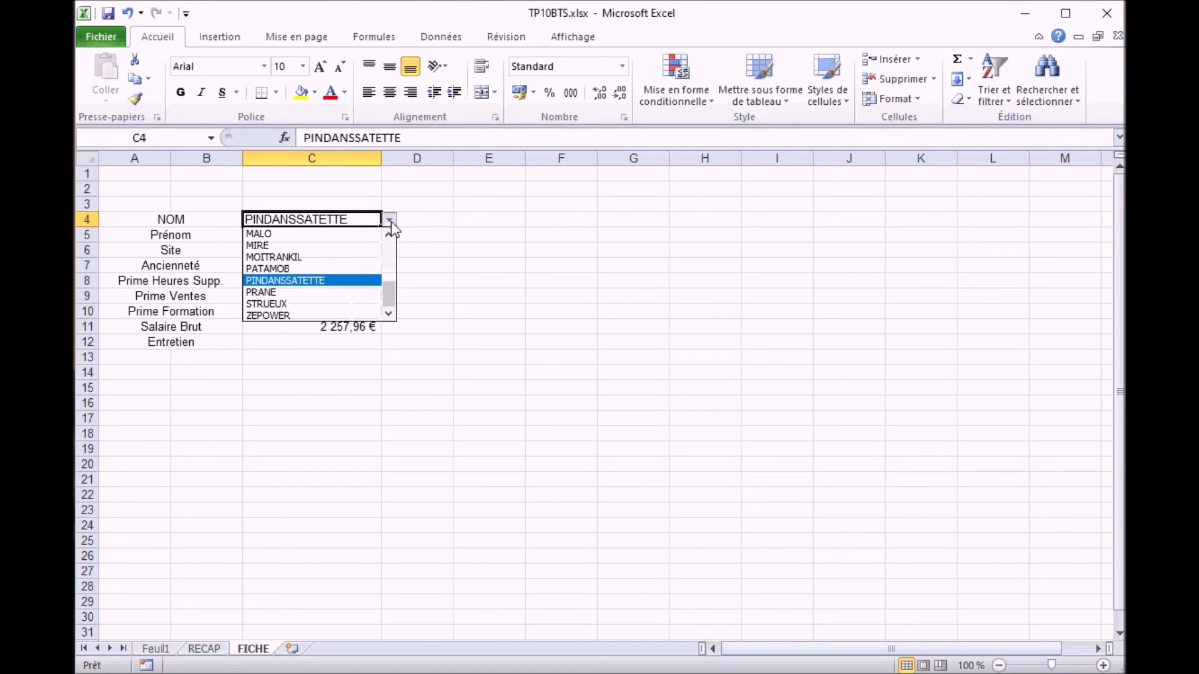
pyautogui.click(312, 305)
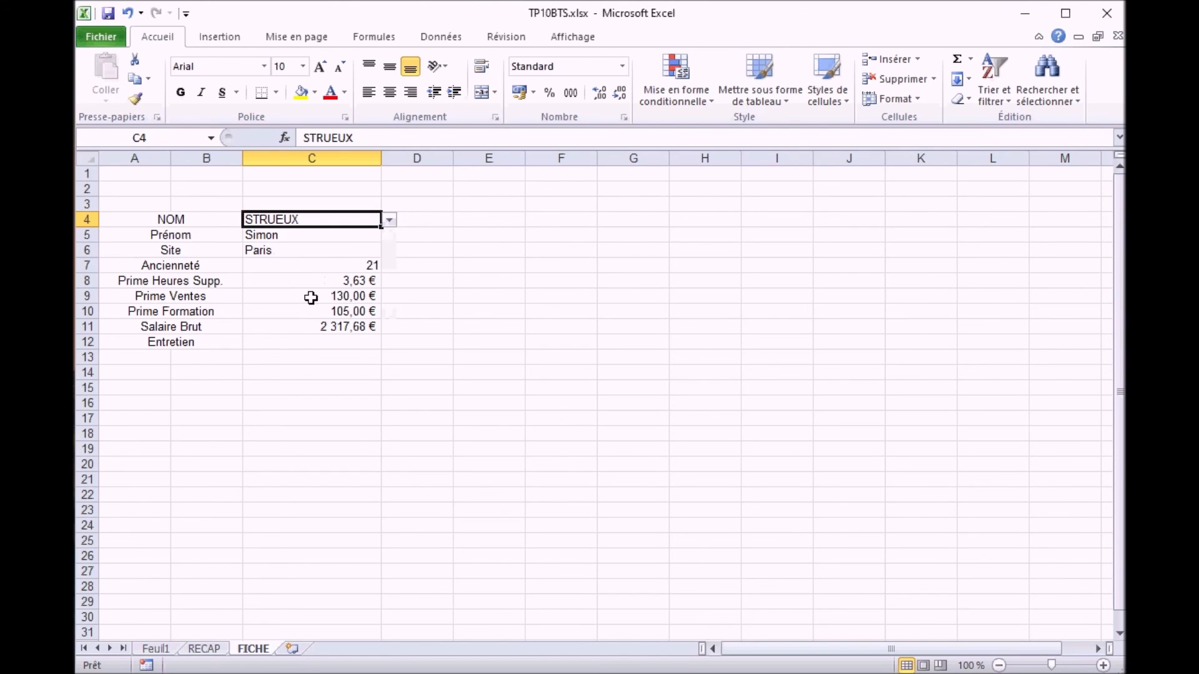
# Start a SI formula in the Entretien cell C12 with an OU test checking whether C8, C9 or C10 equals 0.
pyautogui.click(312, 340)
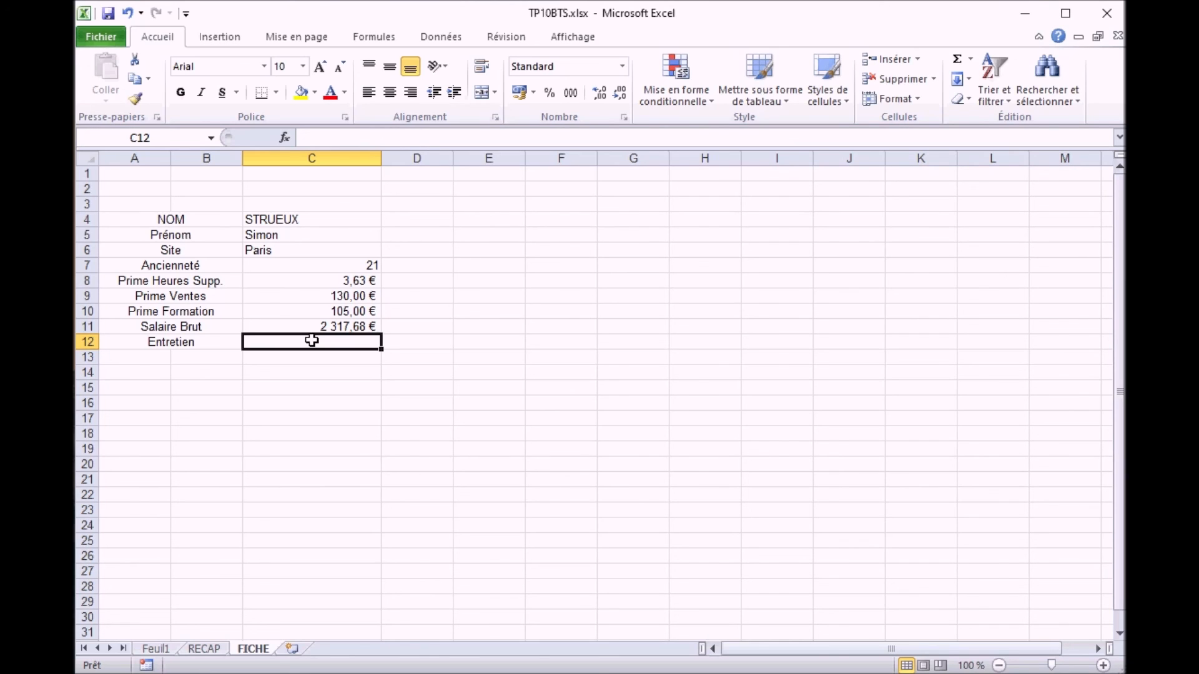
pyautogui.write('=')
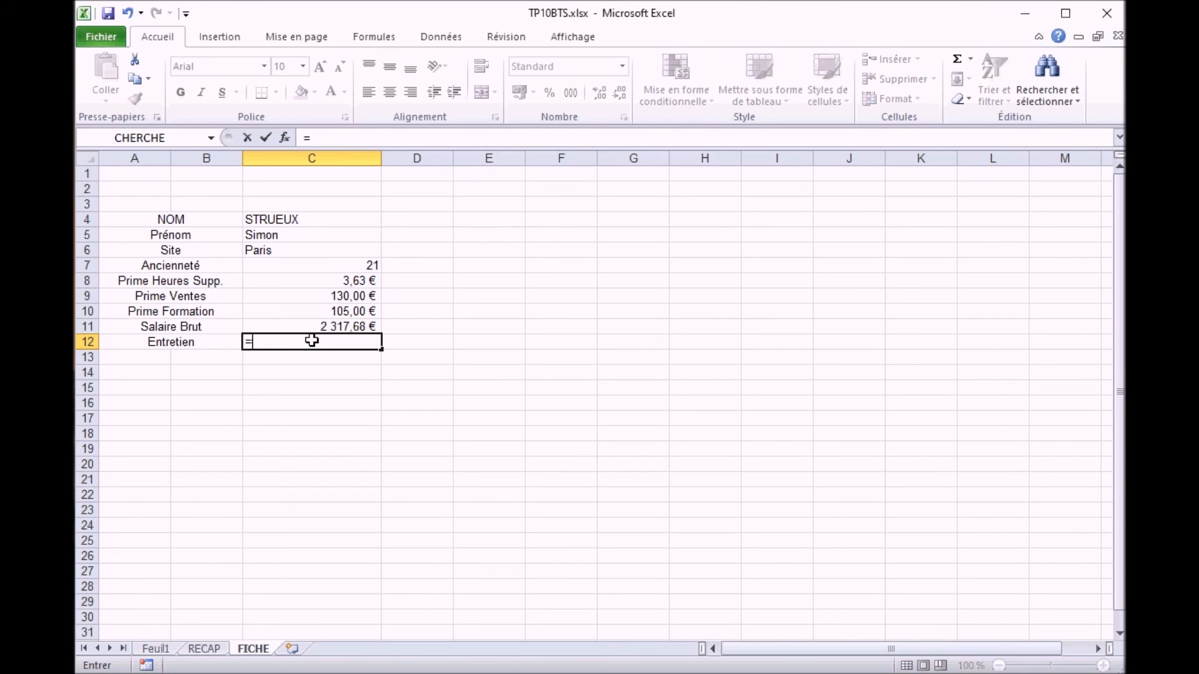
pyautogui.write('si')
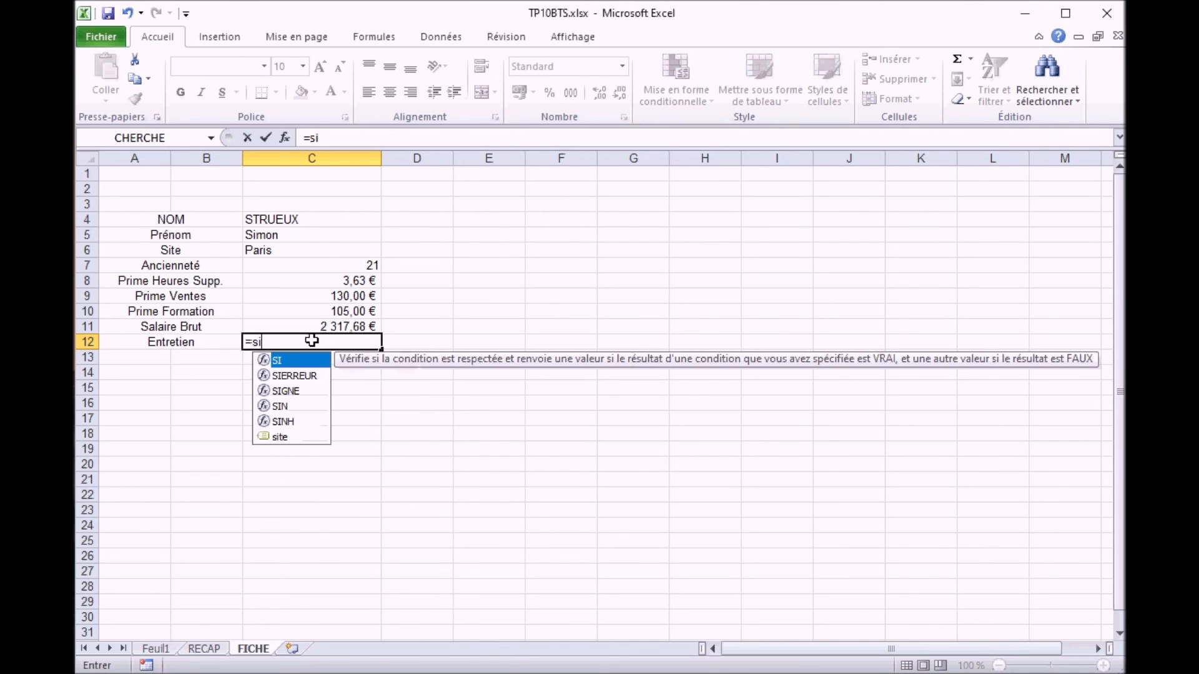
pyautogui.write('(ou(')
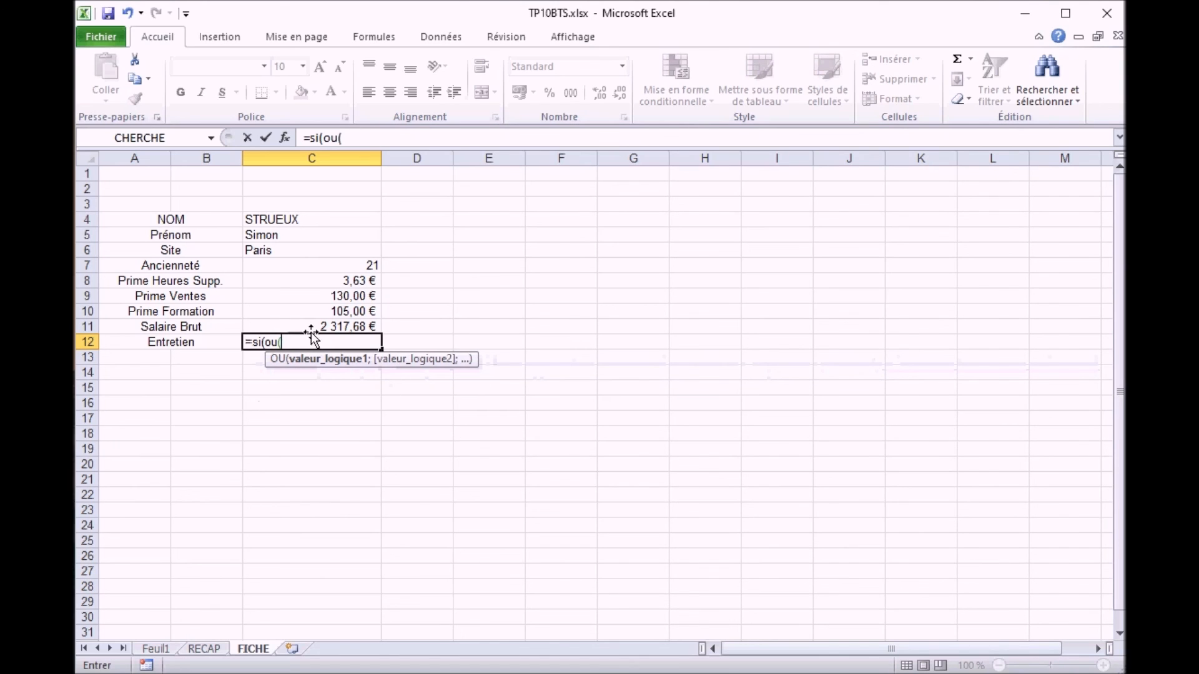
pyautogui.click(310, 280)
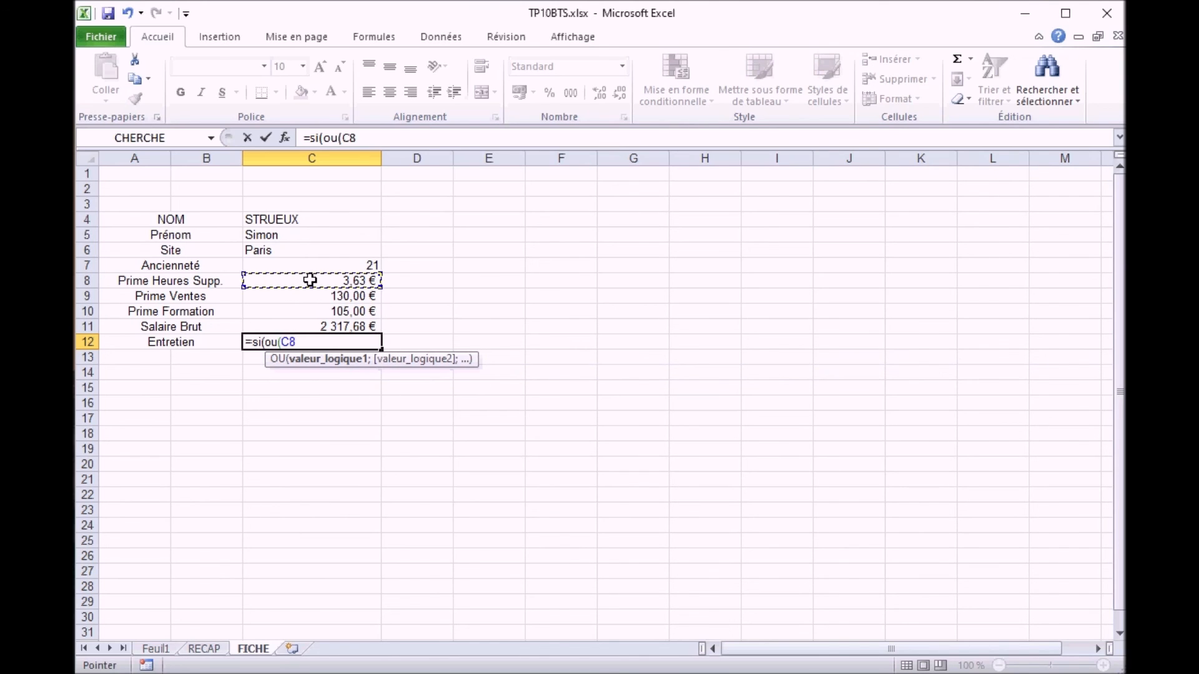
pyautogui.click(389, 138)
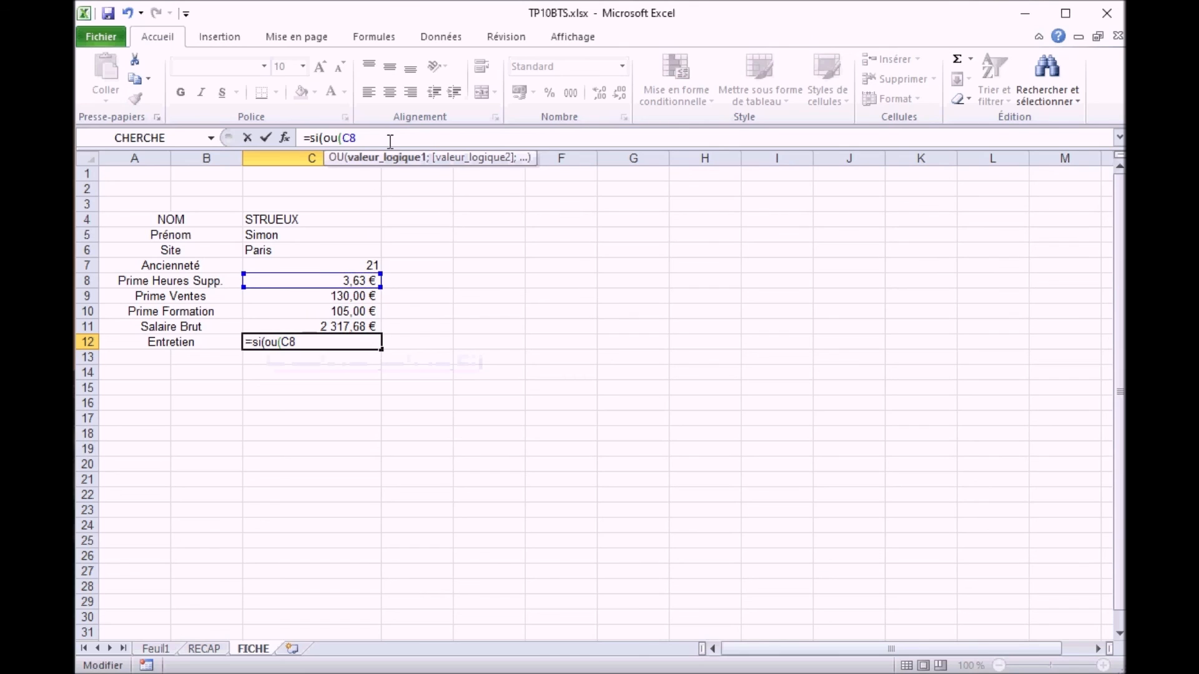
pyautogui.write('=0;')
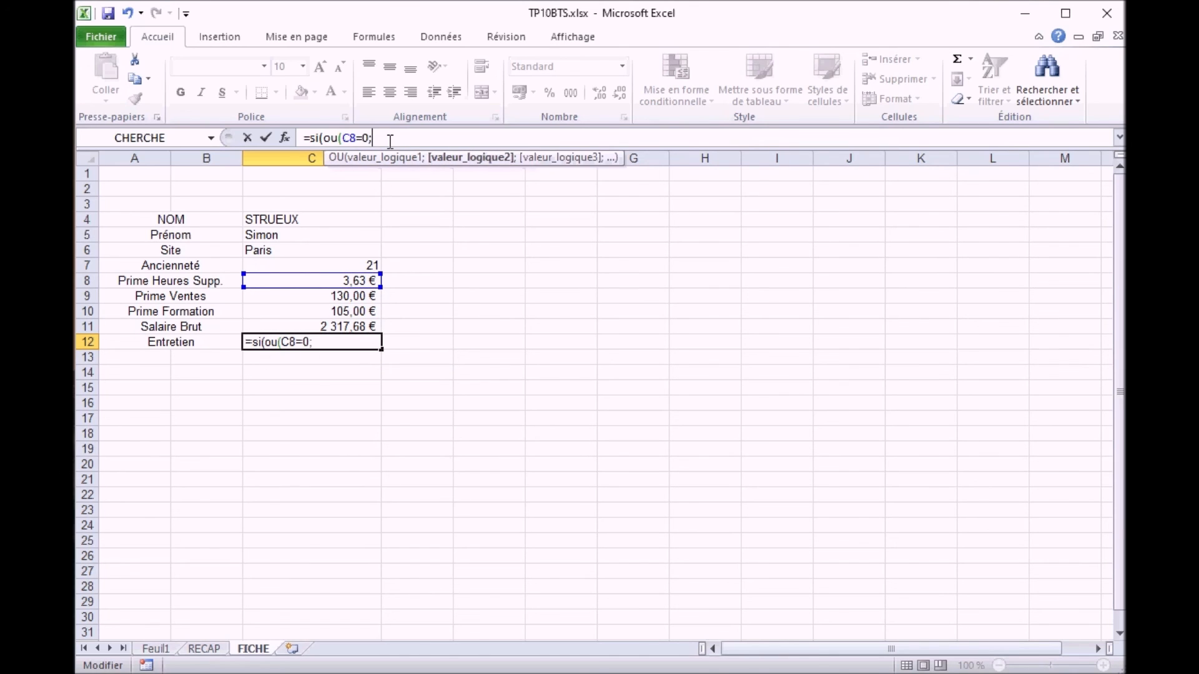
pyautogui.write('c9=')
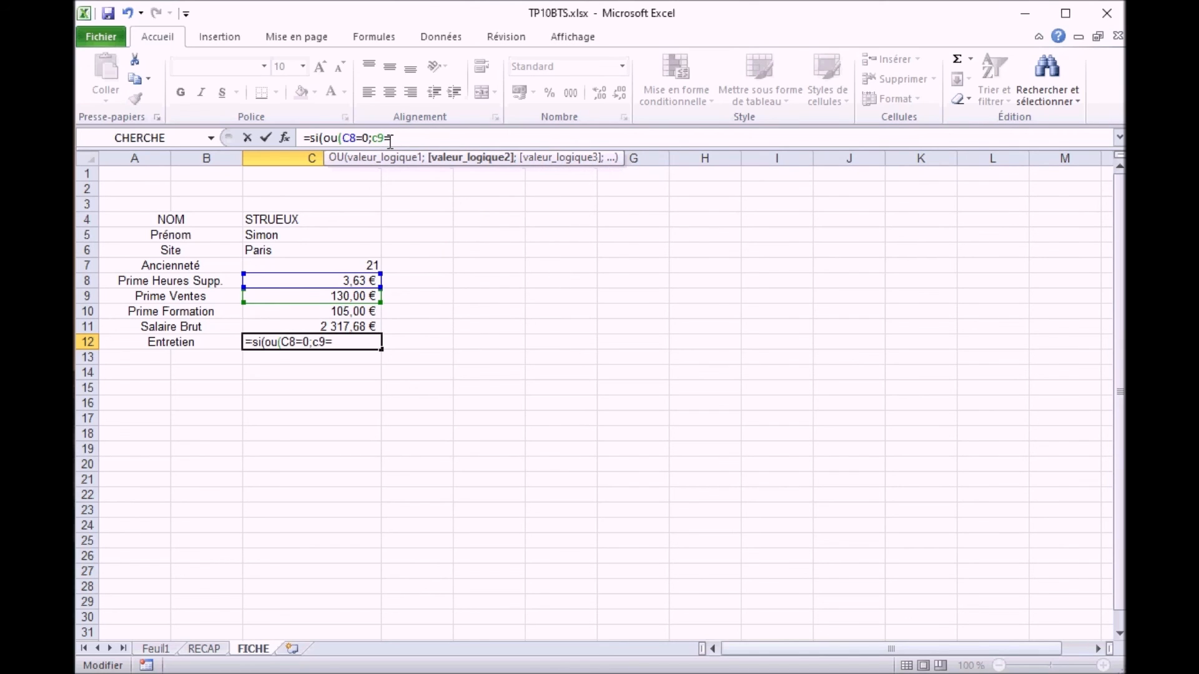
pyautogui.write('0;c10')
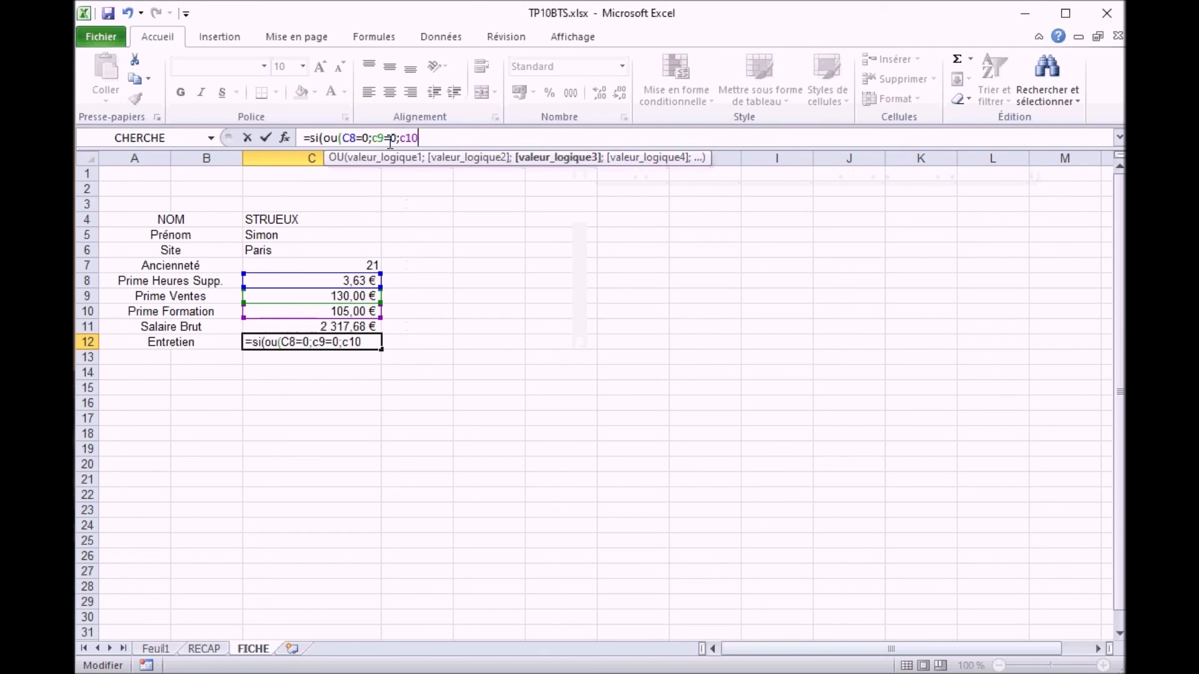
pyautogui.write('=0)')
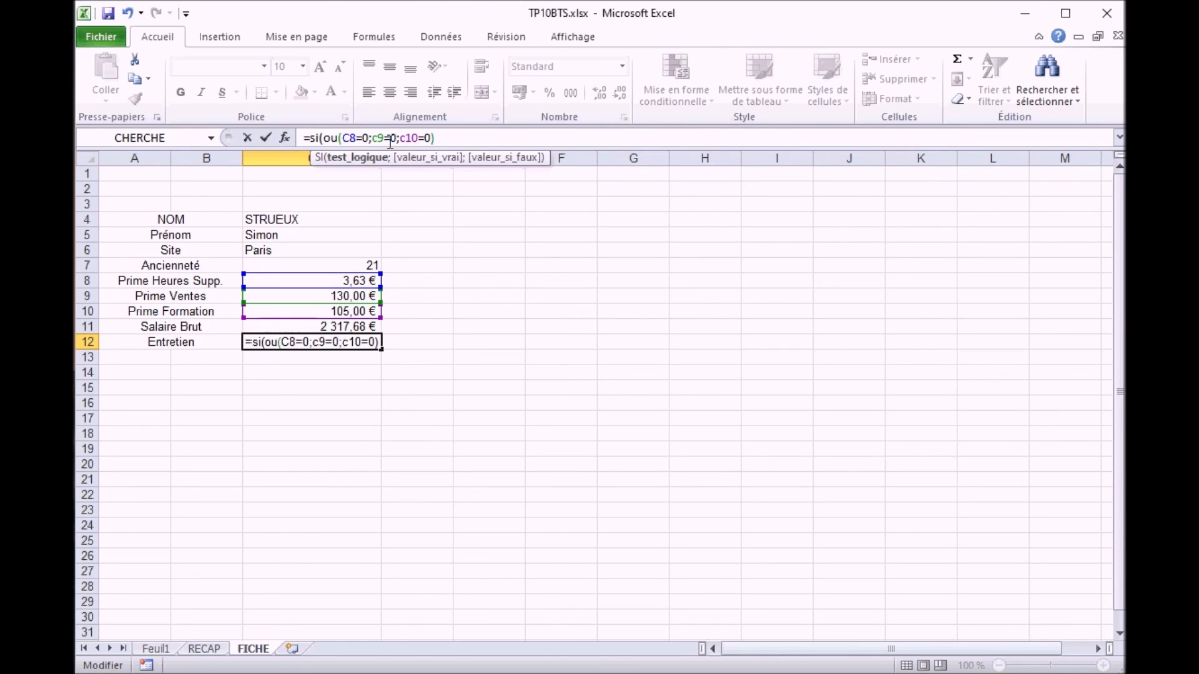
# Complete the C12 formula so it returns "oui" when the OU test is true and "non" otherwise.
pyautogui.write(';"oui"')
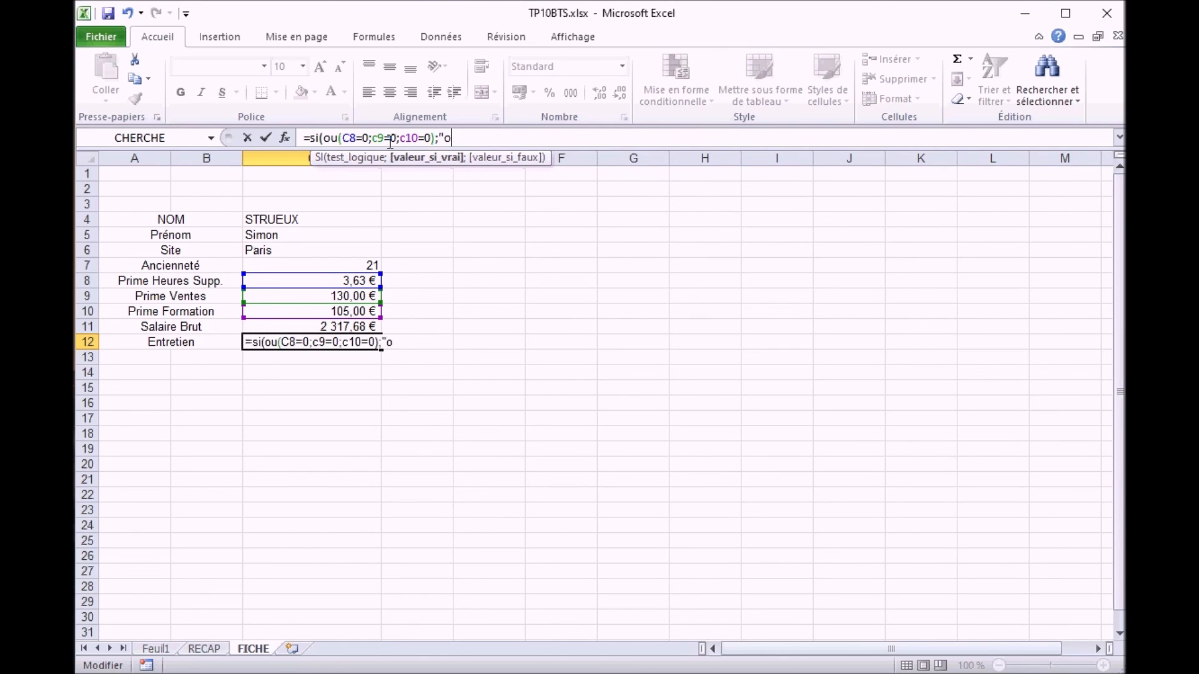
pyautogui.write(';')
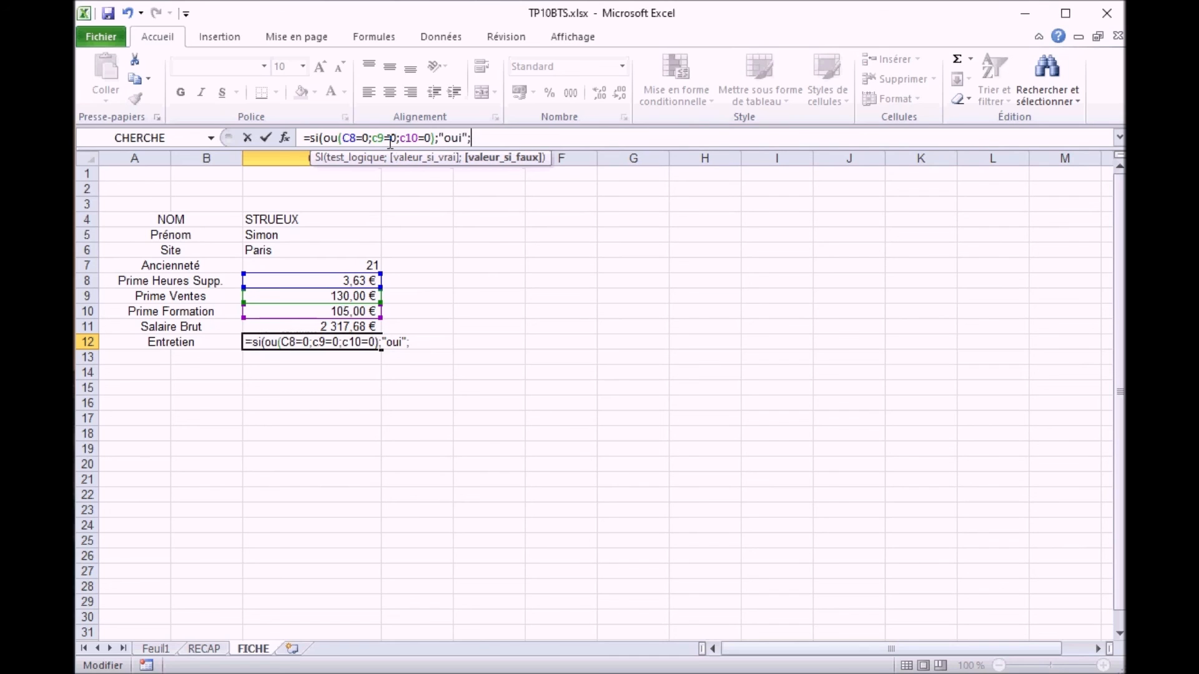
pyautogui.write('"non")')
pyautogui.press('Return')
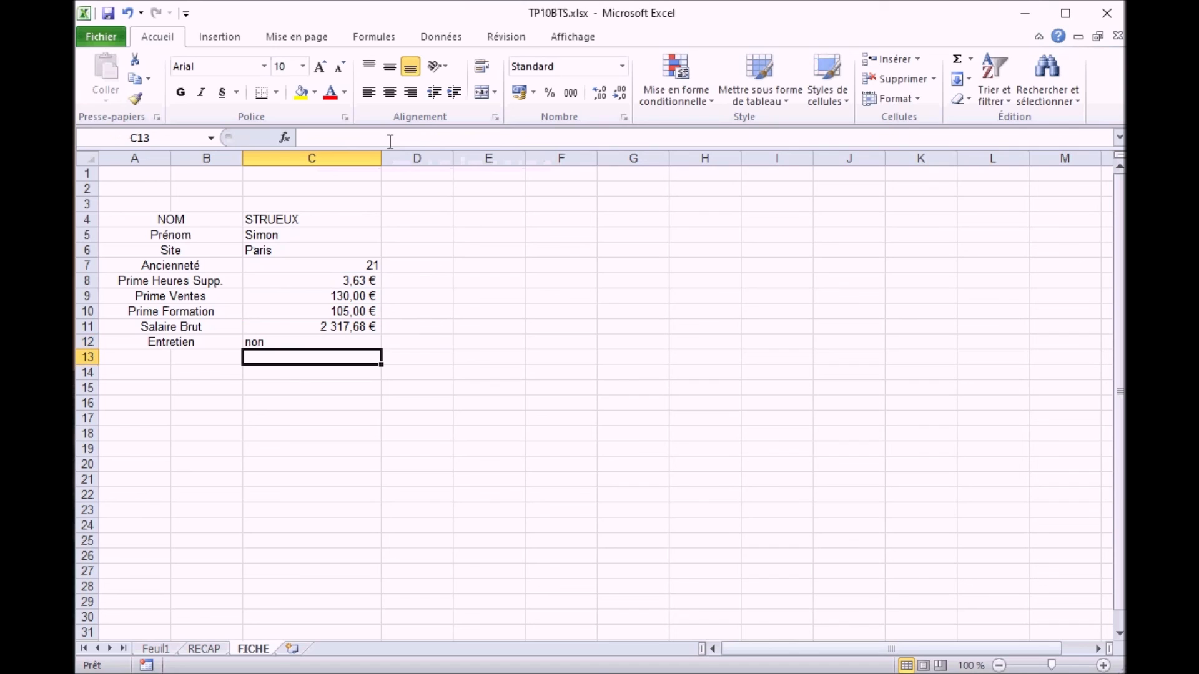
# Test the Entretien formula by choosing the employee from RECAP row 15 in the C4 drop-down list.
pyautogui.press('Up')
pyautogui.click(302, 219)
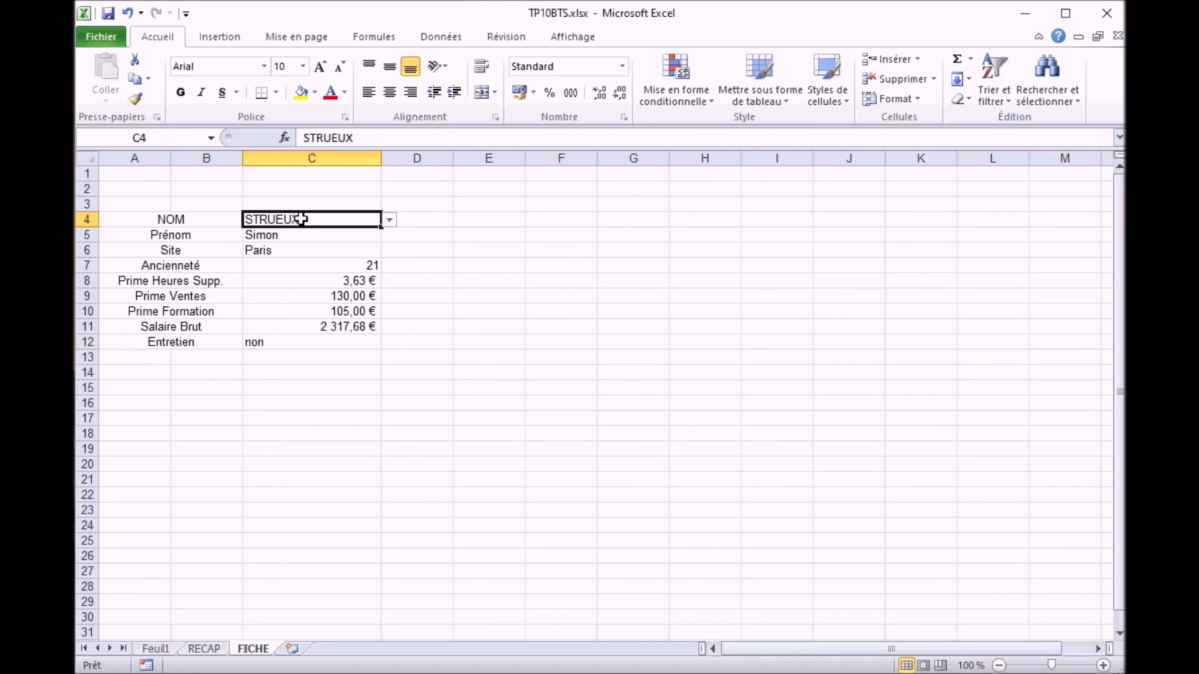
pyautogui.click(390, 221)
pyautogui.click(349, 245)
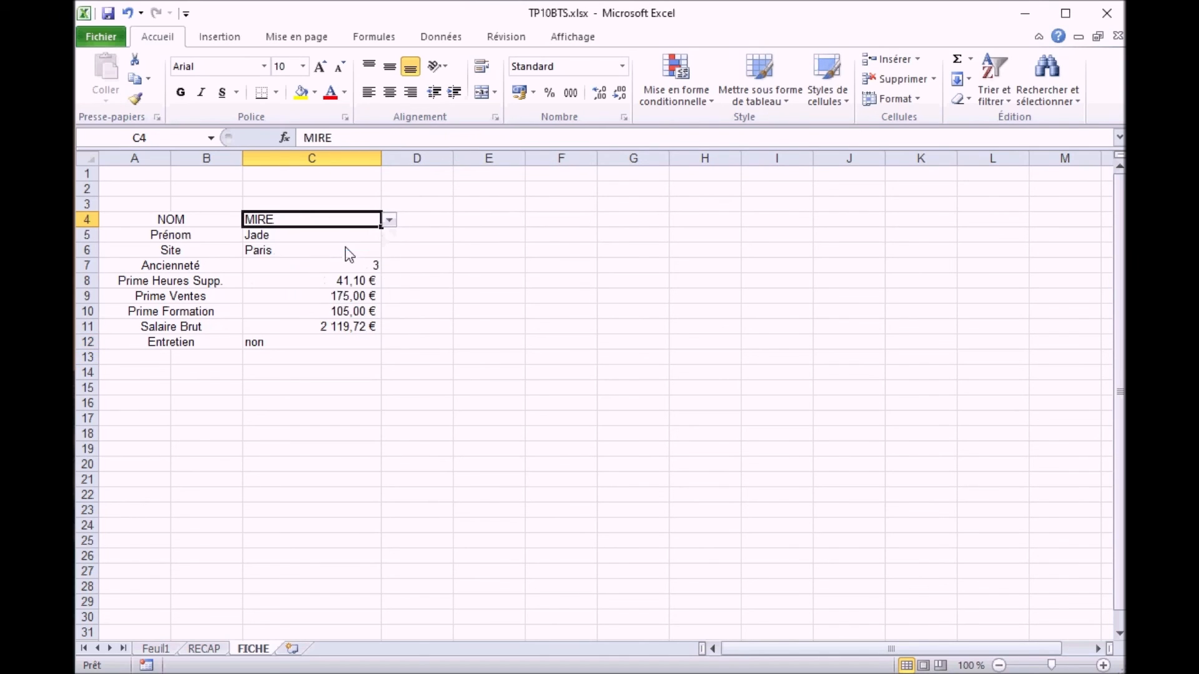
# Look on the RECAP sheet for an employee without a Prime Supp amount, in row 13, and return to FICHE.
pyautogui.click(204, 649)
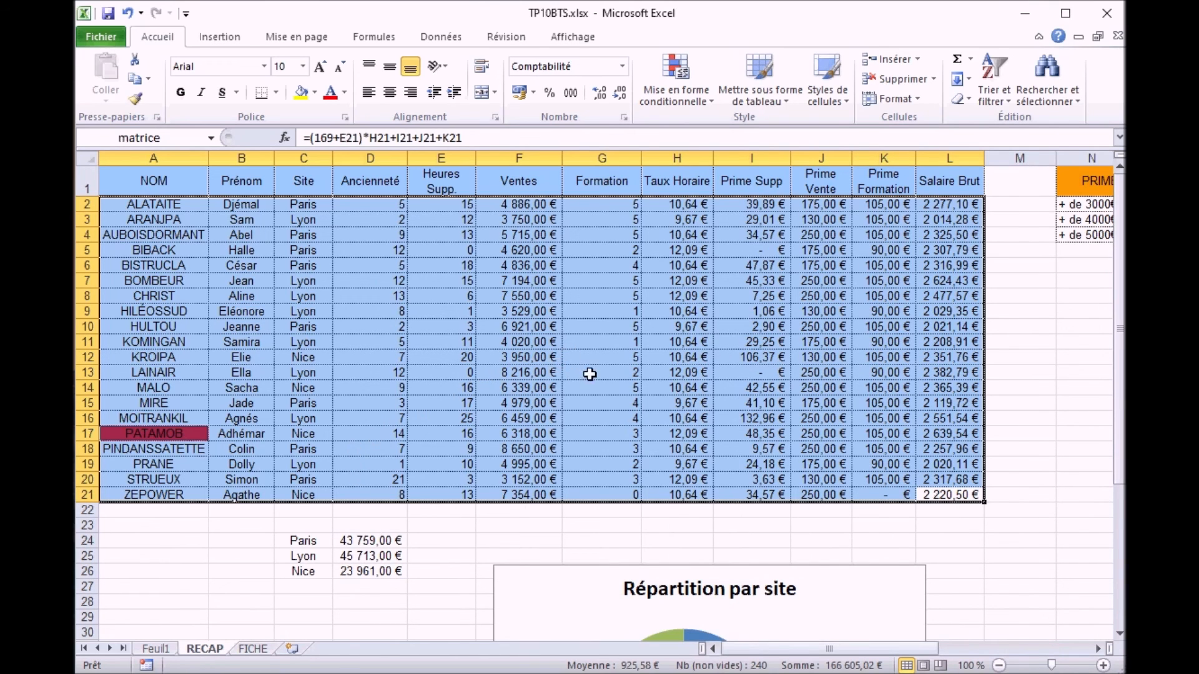
pyautogui.click(128, 373)
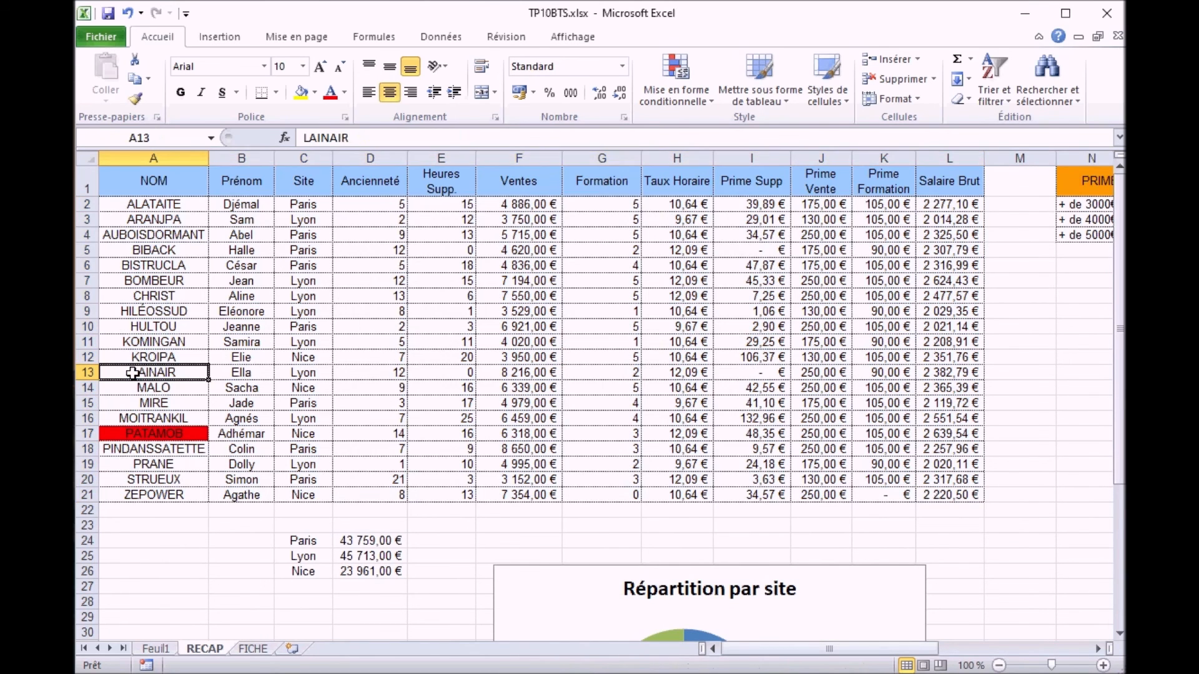
pyautogui.click(250, 648)
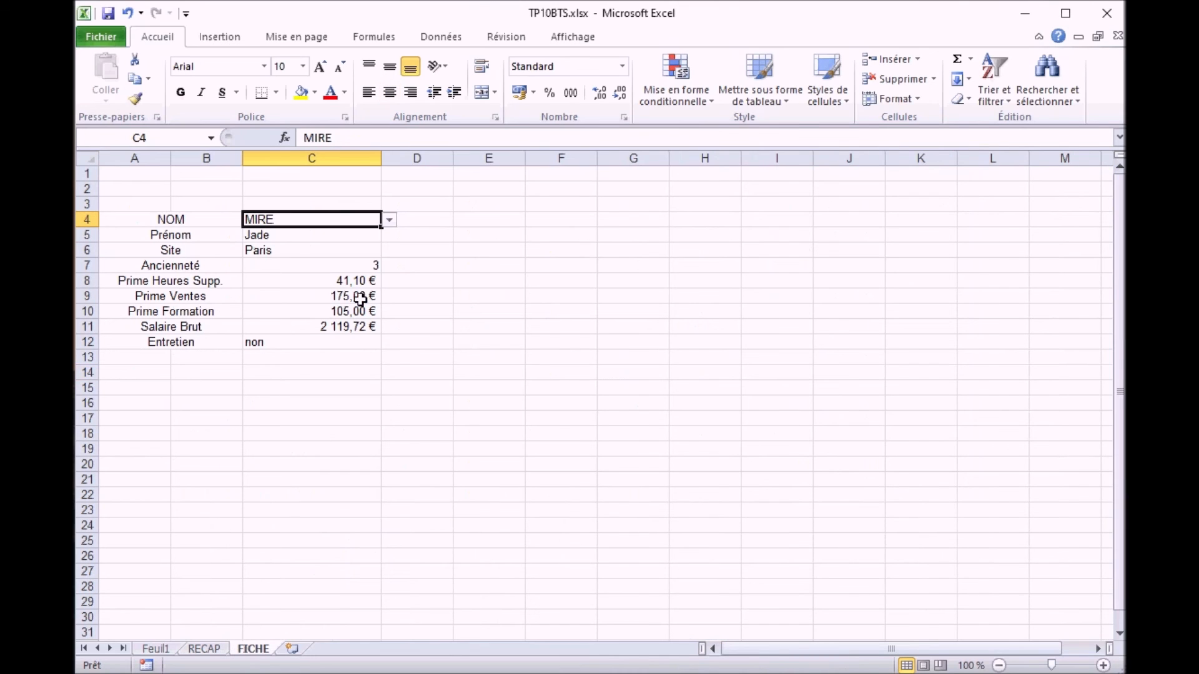
# Choose the employee from RECAP row 13 in the C4 drop-down list and check the Entretien formula in C12.
pyautogui.click(389, 220)
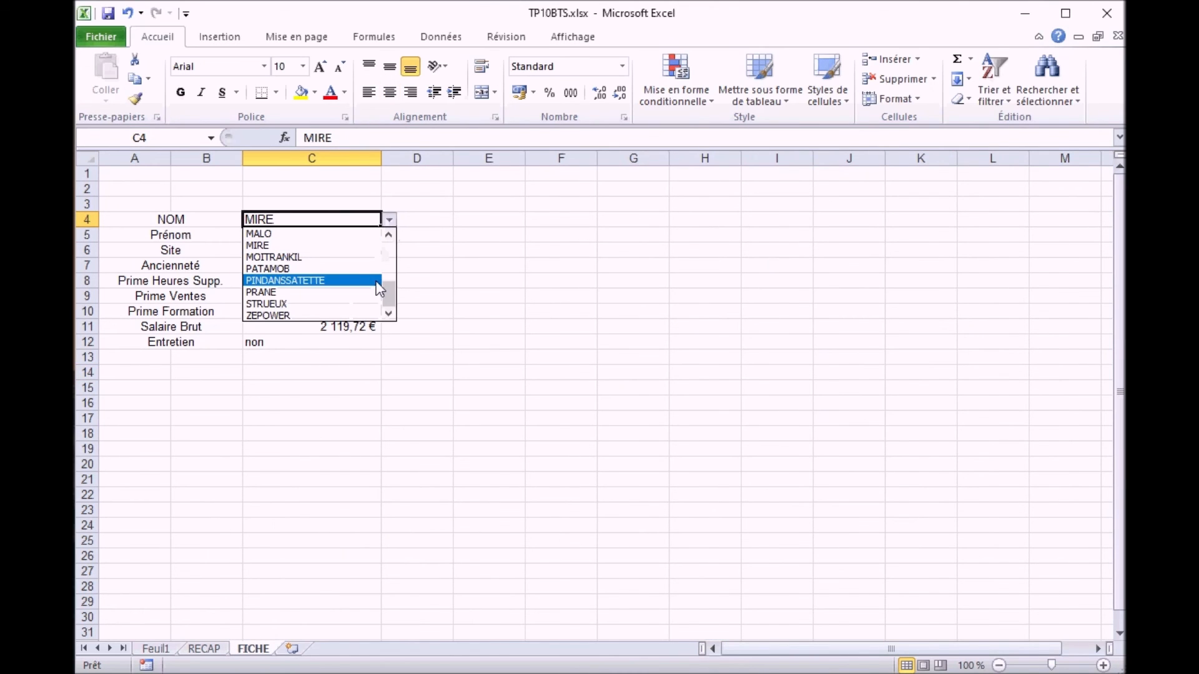
pyautogui.moveTo(391, 283); pyautogui.dragTo(391, 268)
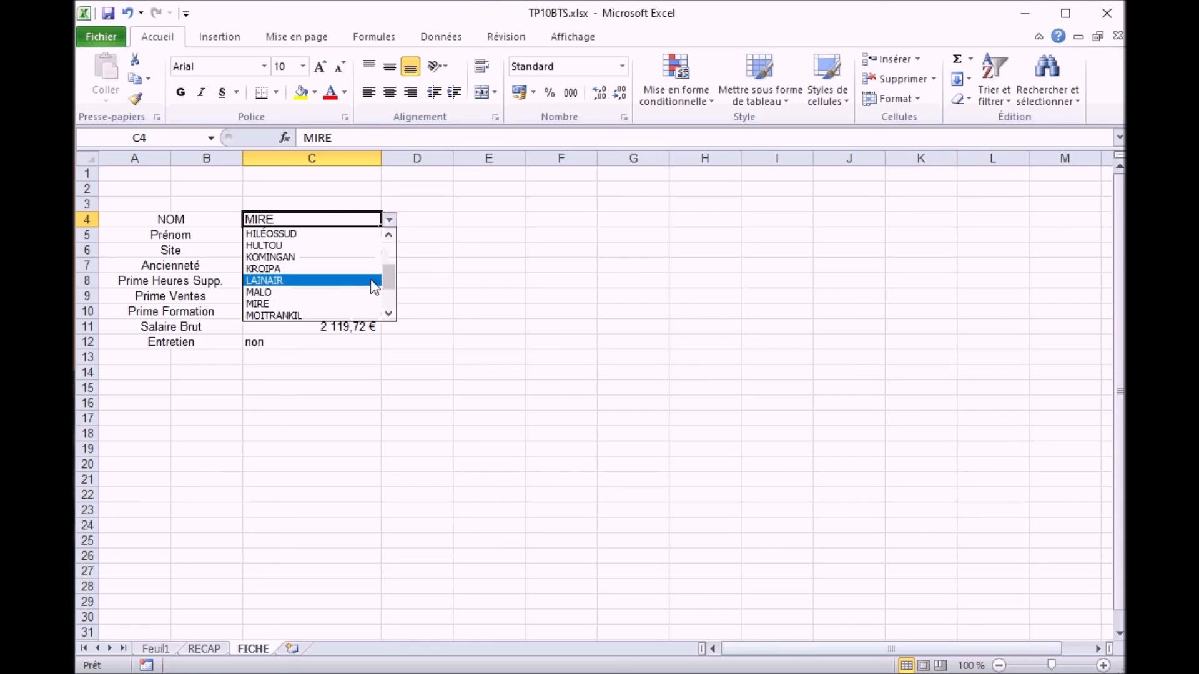
pyautogui.click(324, 280)
pyautogui.click(301, 347)
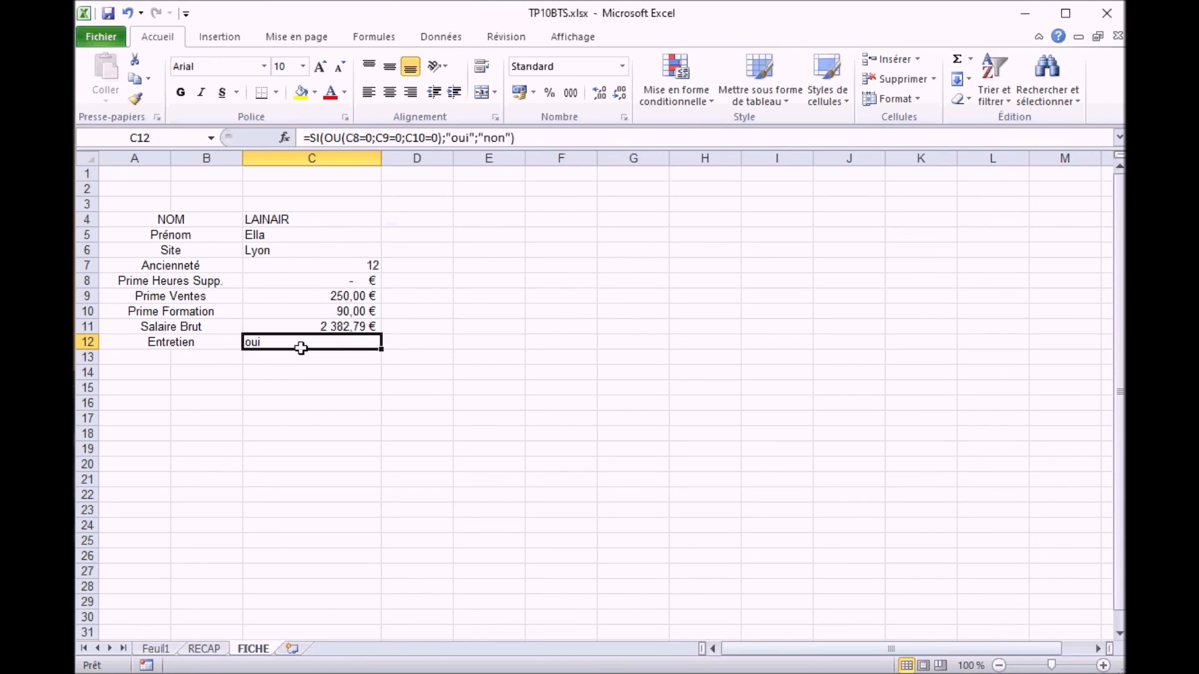